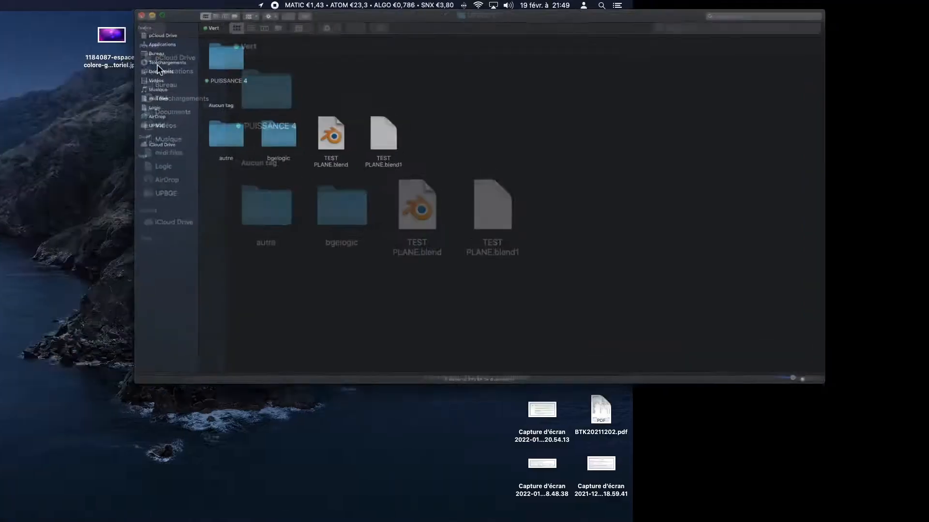
- Create a new folder named SPACE FIGHT alongside the PUISSANCE 4 folder
left_click(185, 17)
right_click(270, 73)
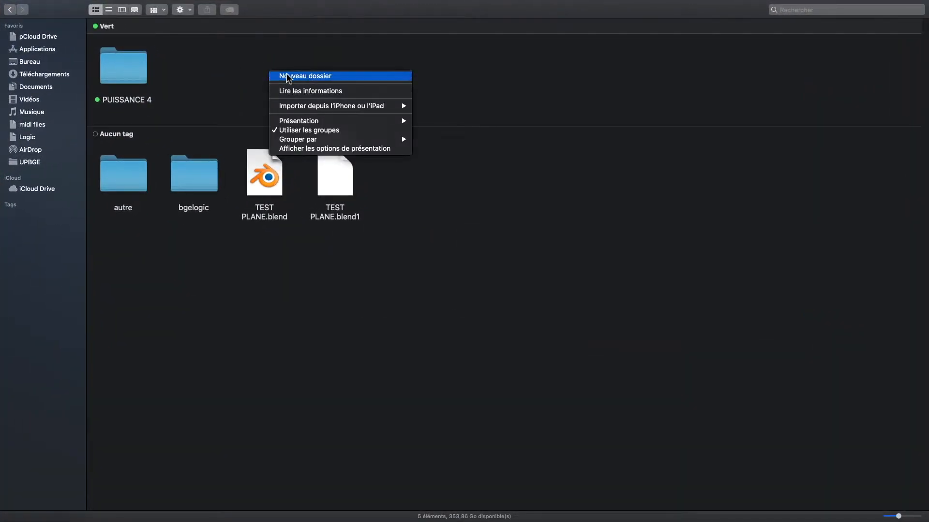
left_click(291, 79)
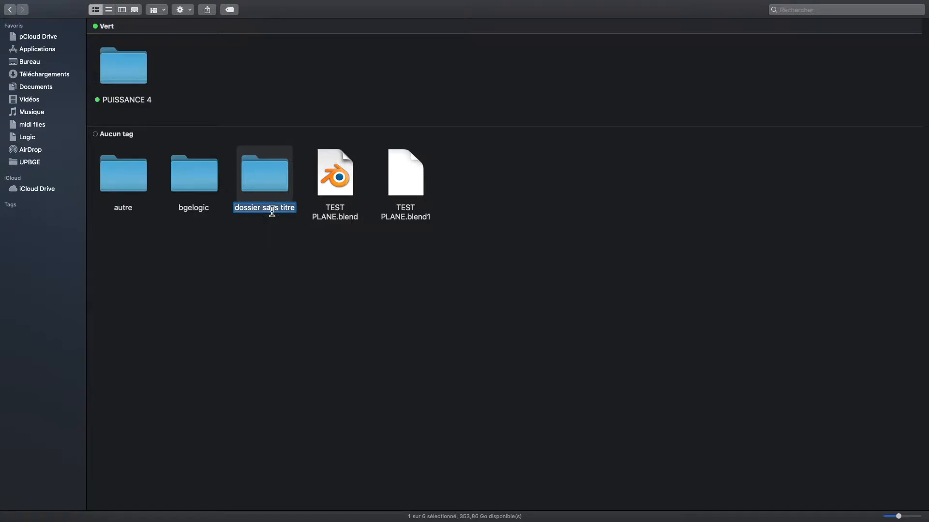
type("SPACE FIGNT")
key("BackSpace")
key("BackSpace")
type("HT")
key("Return")
- Tag the SPACE FIGHT folder yellow and open it
right_click(261, 182)
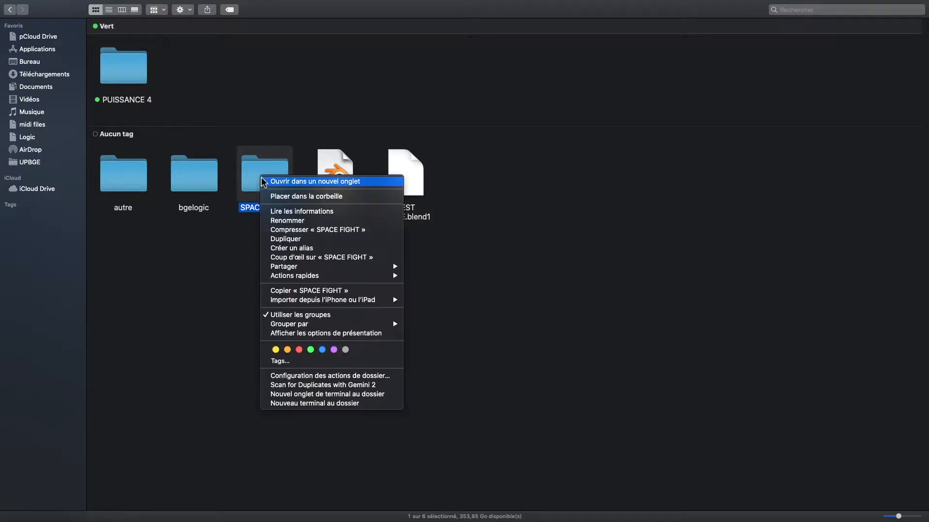
left_click(276, 349)
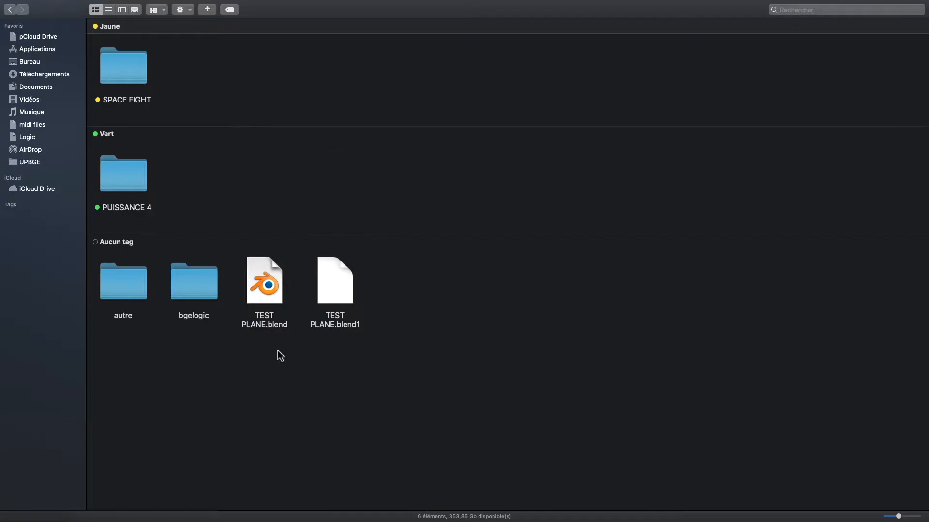
double_click(118, 75)
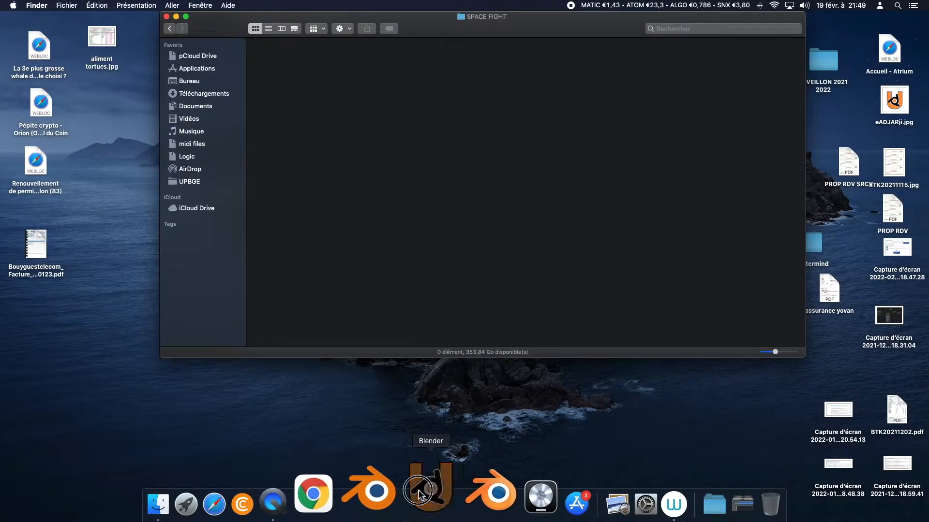
- Launch UPBGE and set the scene's physics FPS to 30
left_click(418, 494)
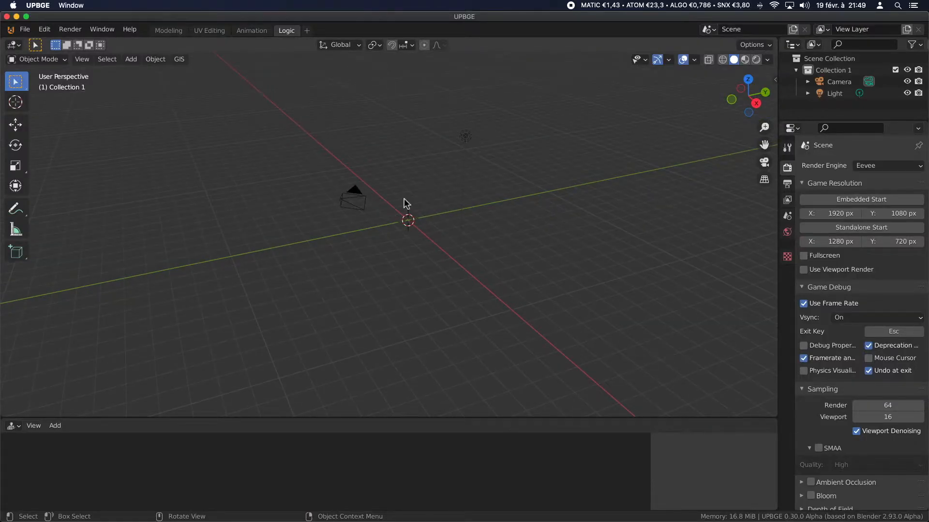
left_click(788, 217)
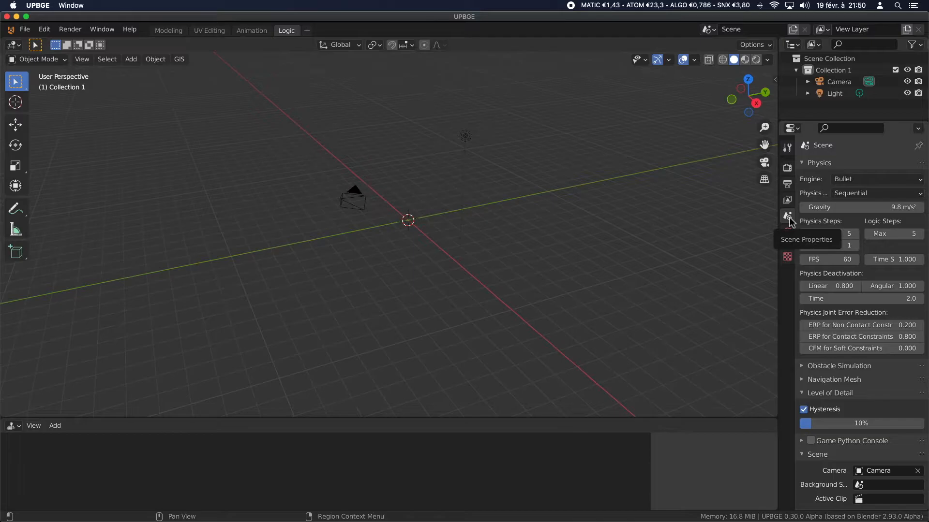
left_click(837, 259)
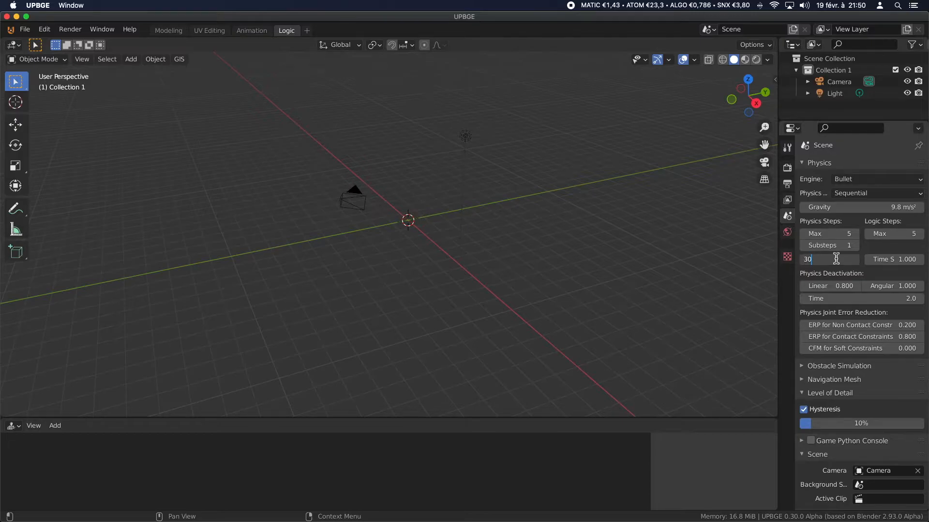
key("Return")
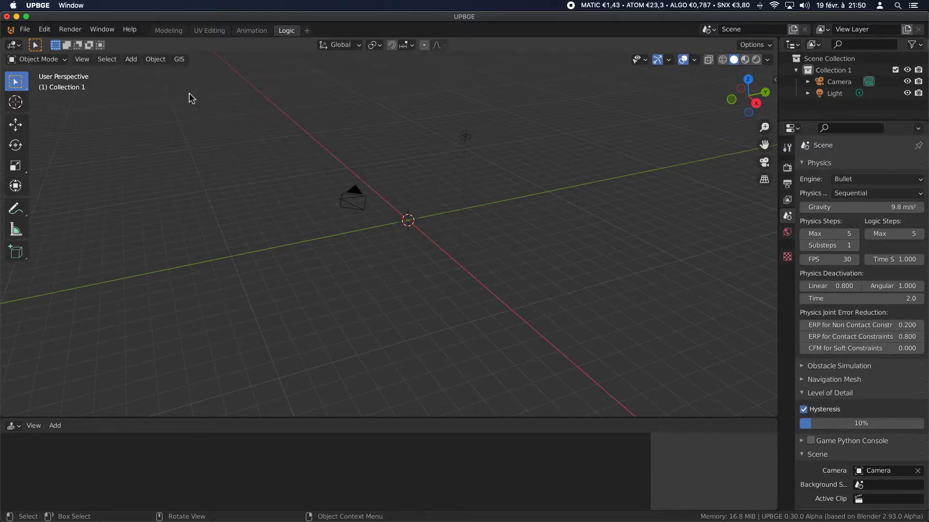
- Reset the camera's location to the world origin and rotate it in the right view until it looks level along the positive Y axis
scroll(393, 201, "down", 3)
left_click(386, 192)
scroll(363, 197, "up", 3)
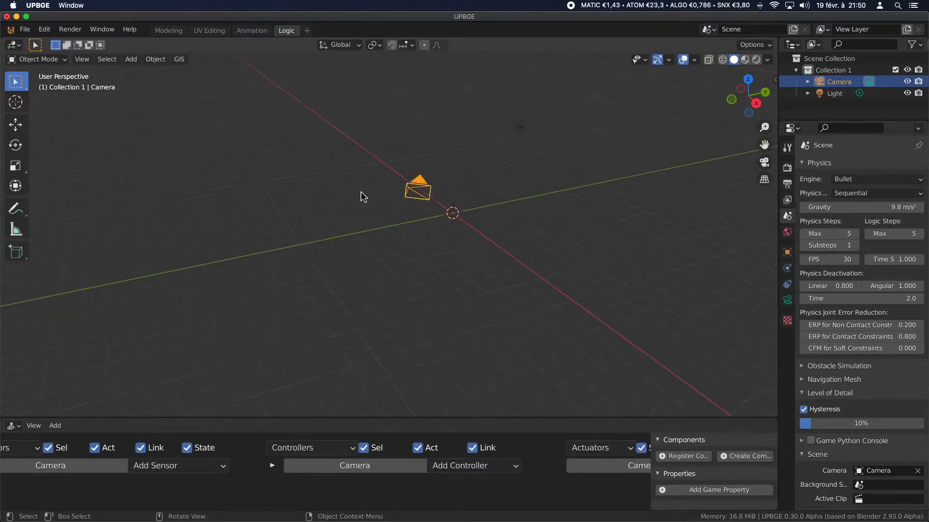
key("alt+g")
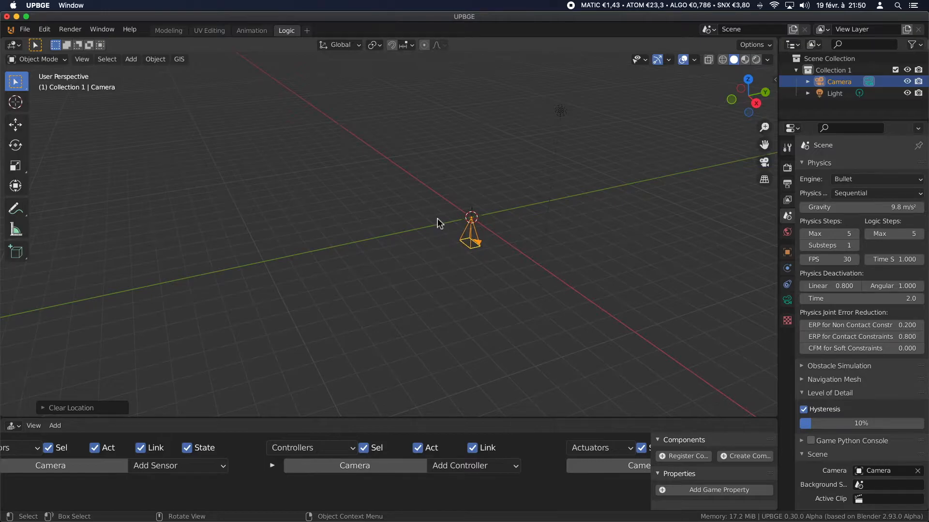
key("KP_3")
key("r")
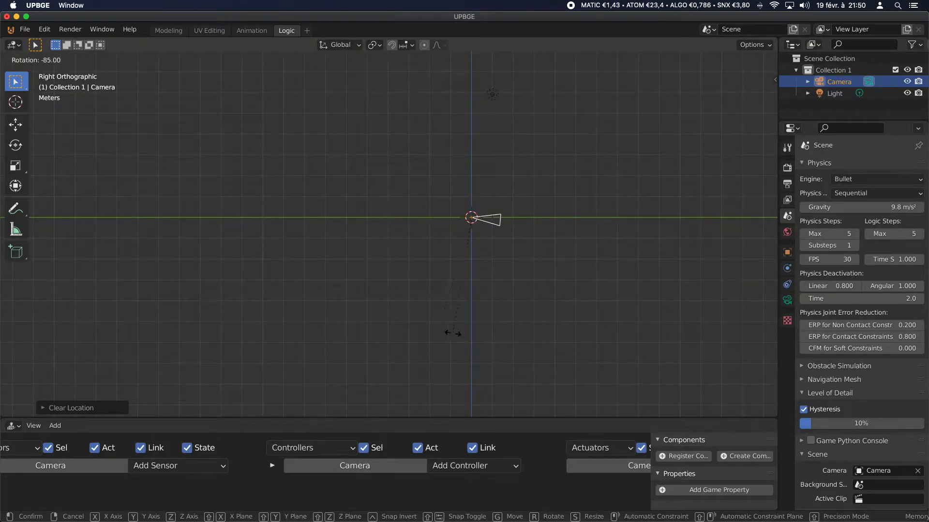
left_click(459, 334)
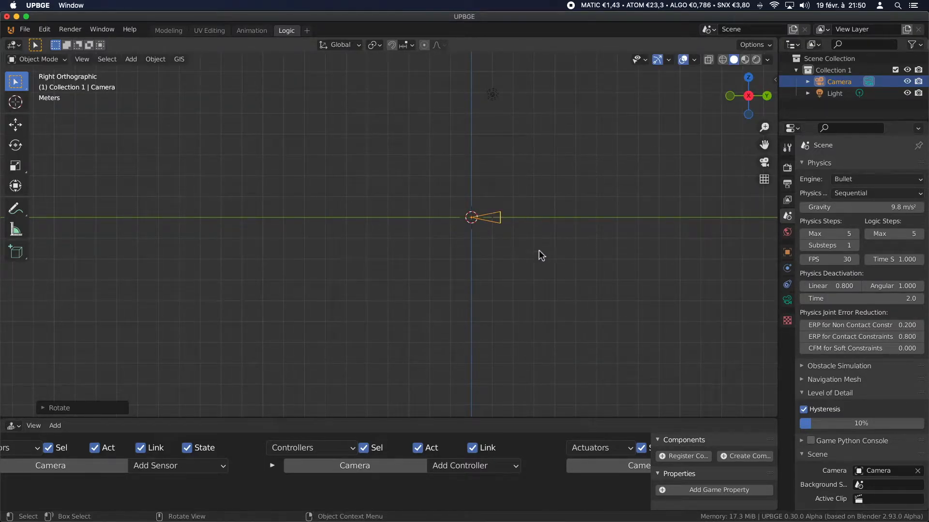
- Move the camera back from the origin along the negative Y axis
key("g")
scroll(426, 223, "down", 8)
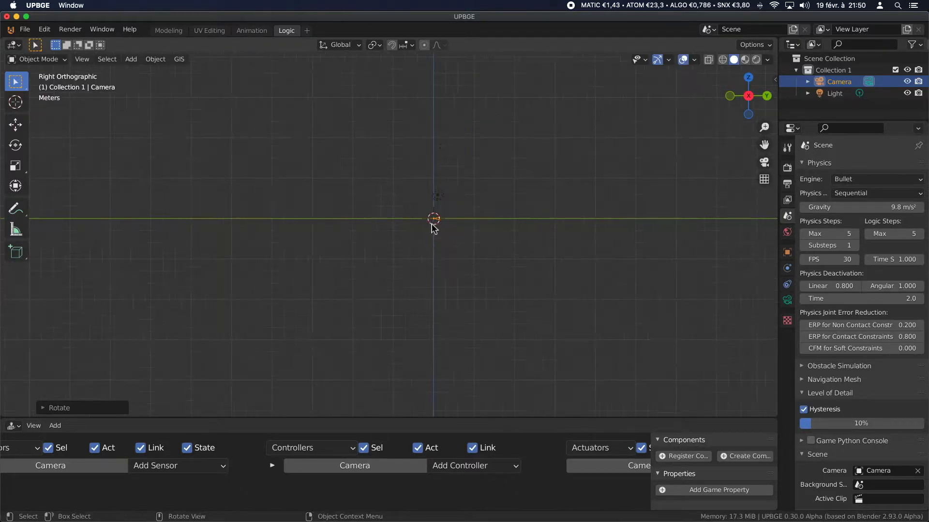
left_click(366, 222)
scroll(425, 227, "up", 2)
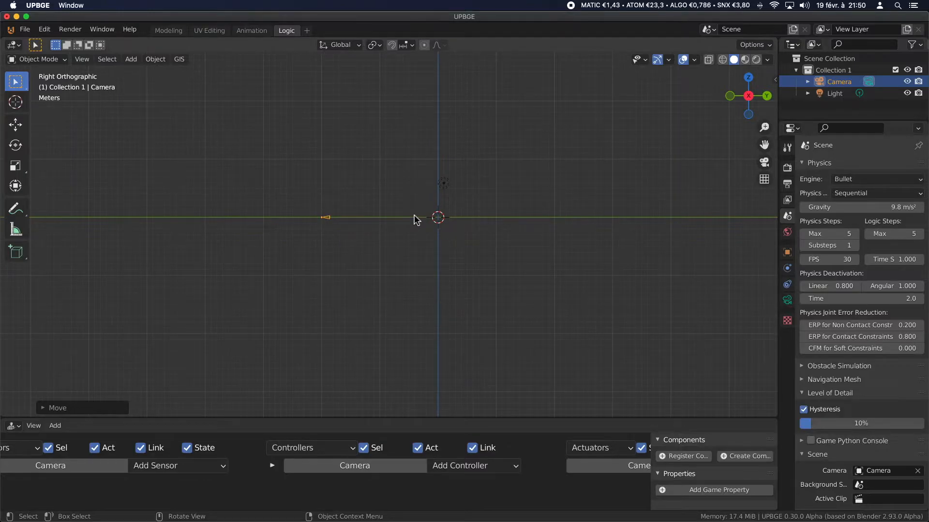
- Add a cube at the world origin and look at it through the camera
key("shift+a")
left_click(452, 213)
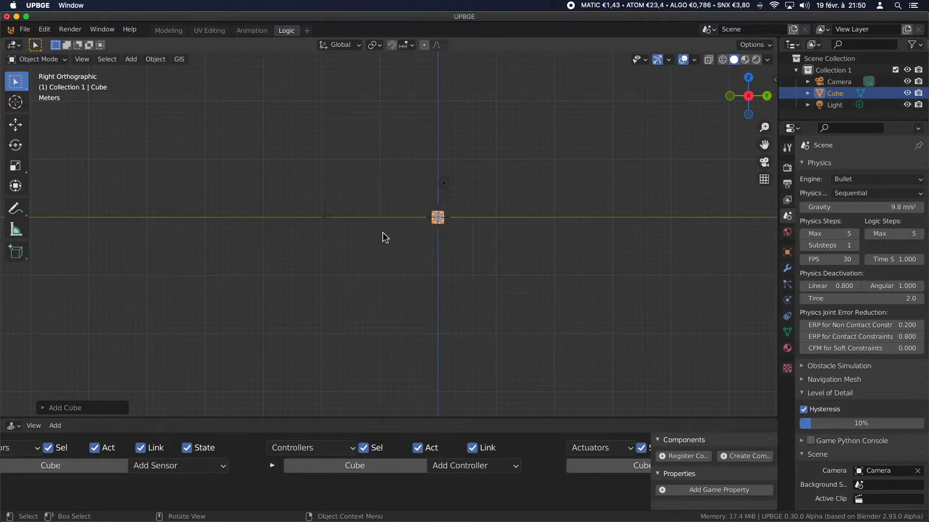
key("KP_0")
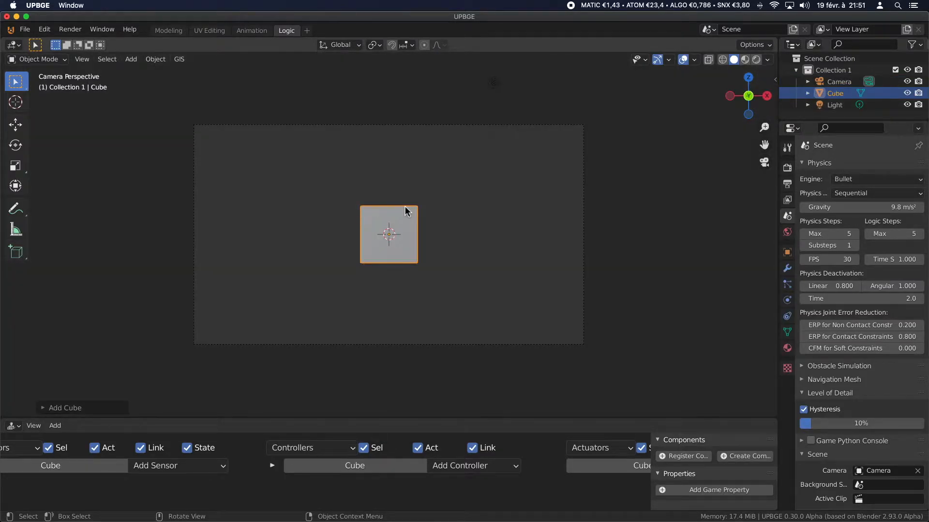
- Move the camera farther from the cube along negative Y until the cube appears small in the centre of its frame
scroll(406, 211, "down", 2)
key("KP_3")
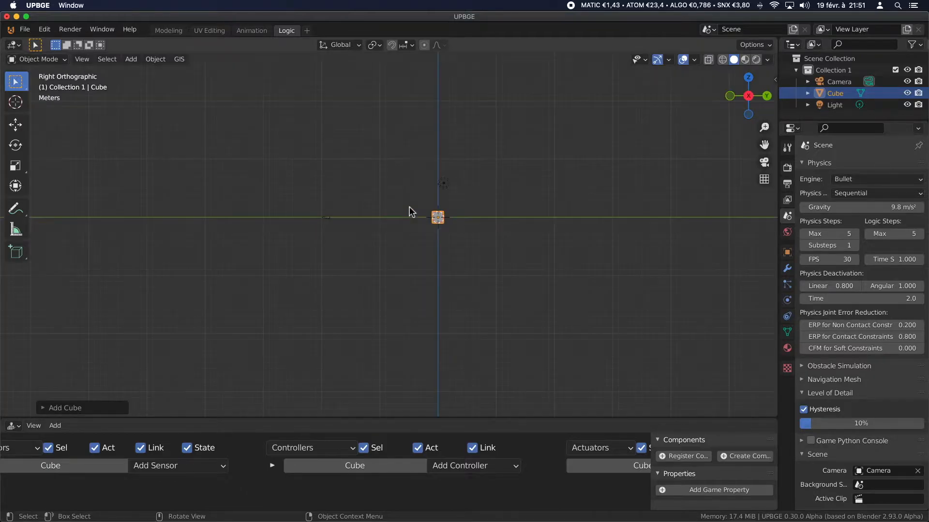
left_click(327, 219)
key("g")
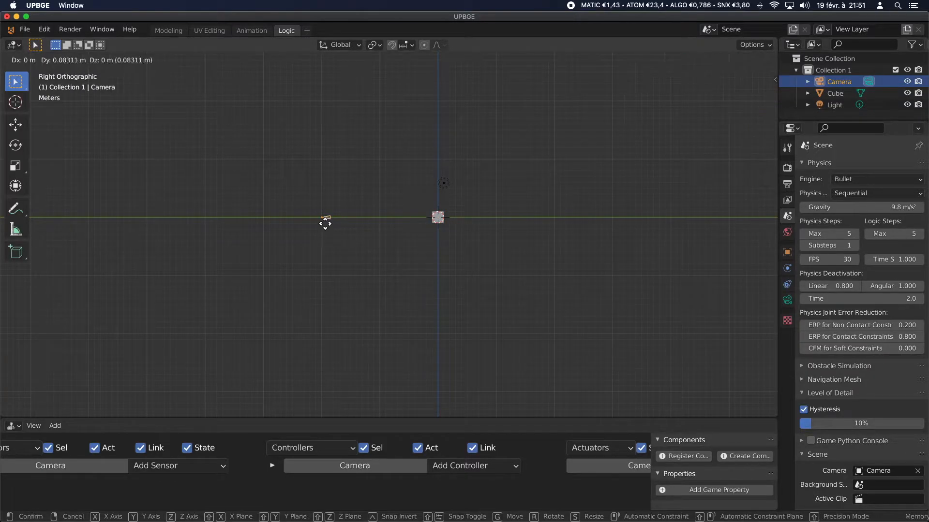
left_click(209, 225)
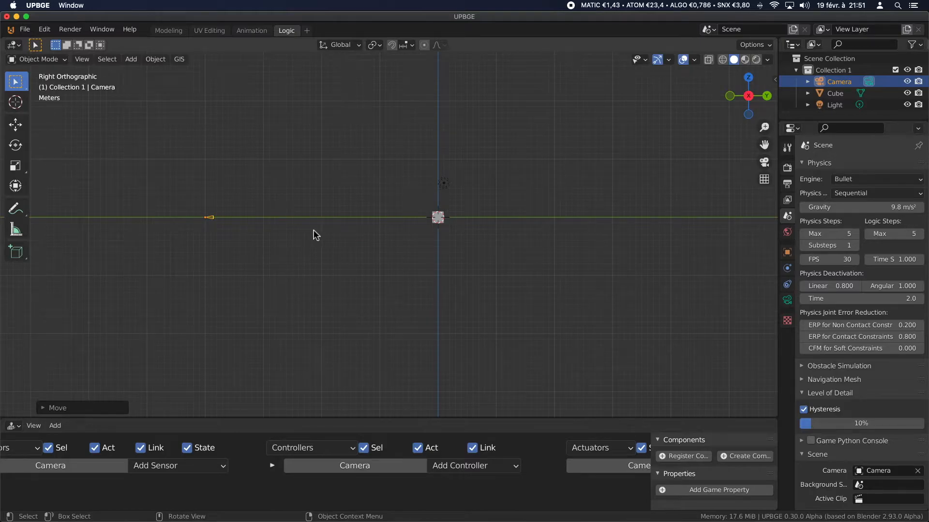
key("KP_0")
key("KP_3")
key("g")
left_click(229, 210)
key("KP_0")
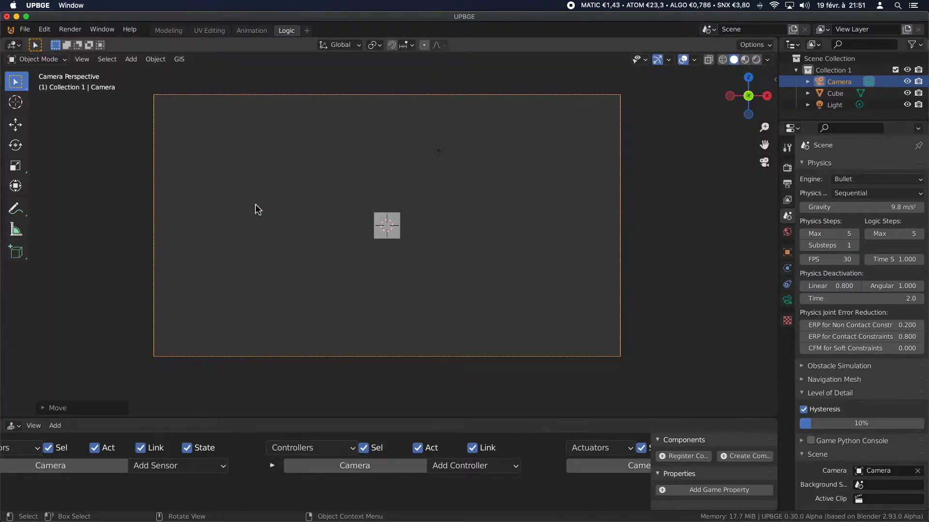
key("Home")
- Change the scene's point light to a Sun light
left_click(385, 227)
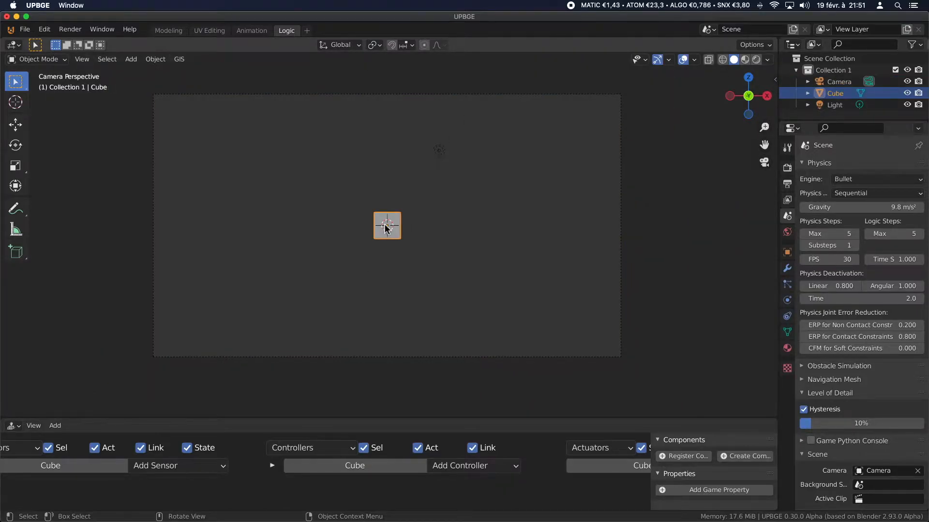
scroll(402, 194, "down", 1)
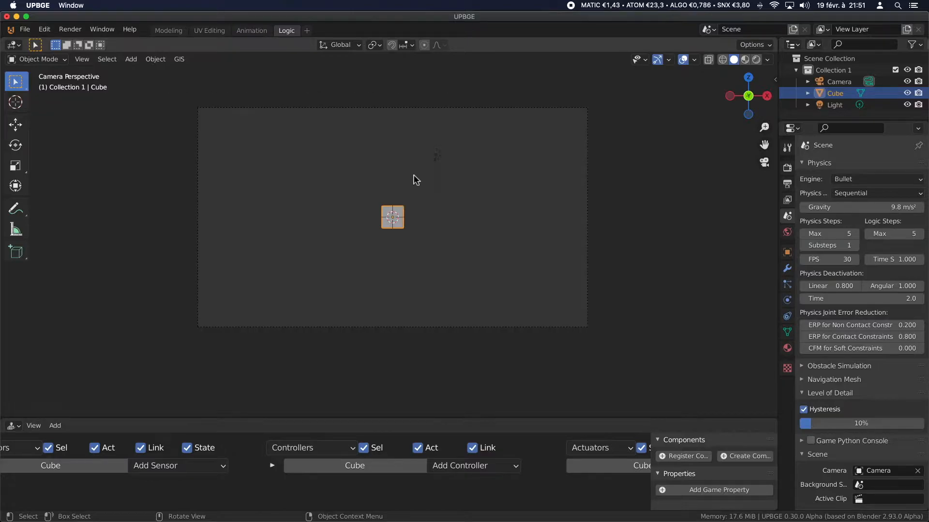
left_click(434, 162)
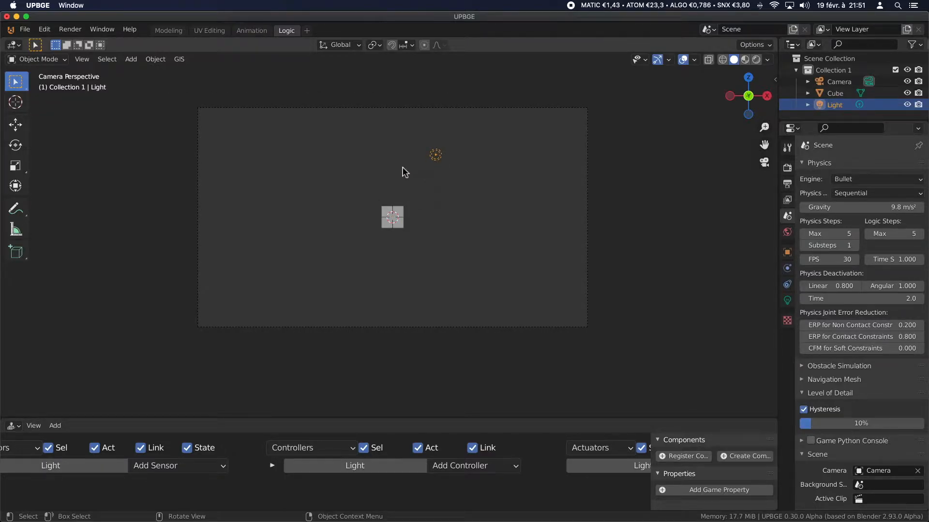
left_click(787, 301)
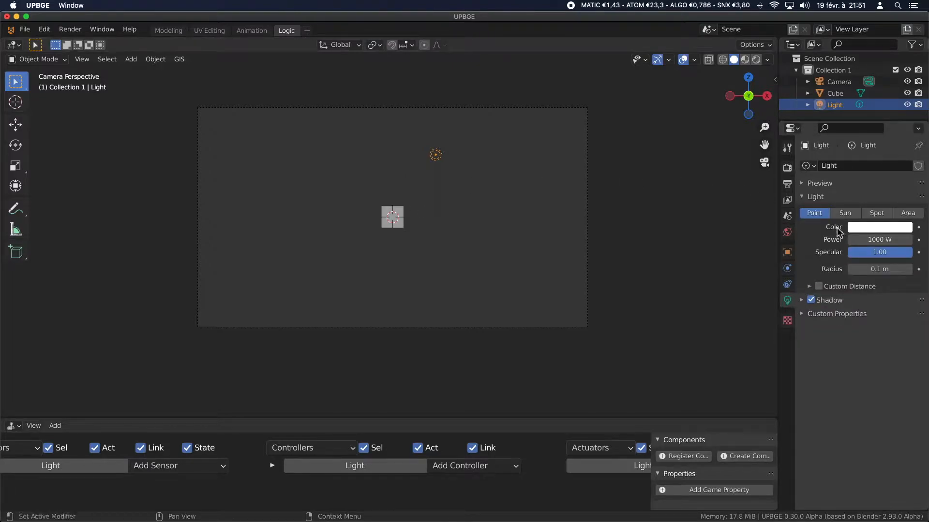
left_click(844, 214)
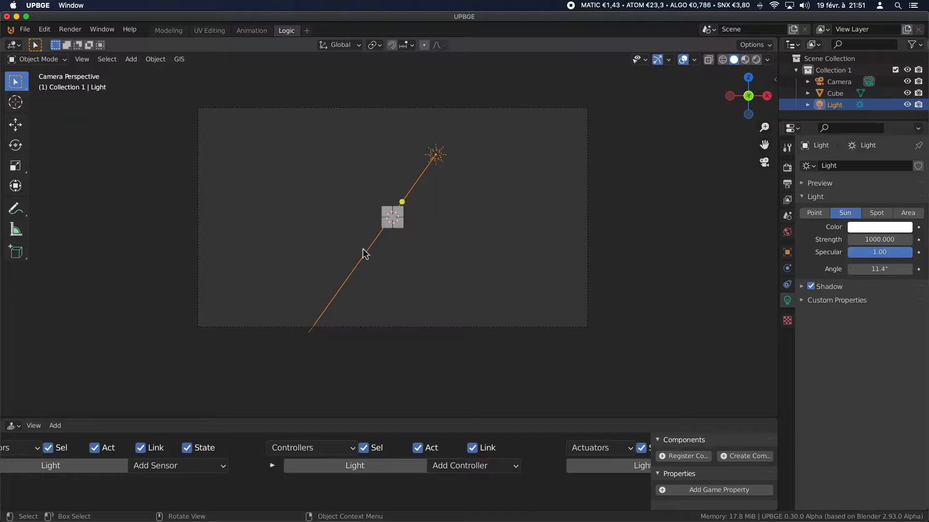
- Rotate the sun light to point more steeply downward and move it up and toward the camera's side of the scene
scroll(308, 215, "down", 4)
middle_click_drag(298, 191, 304, 242)
key("g")
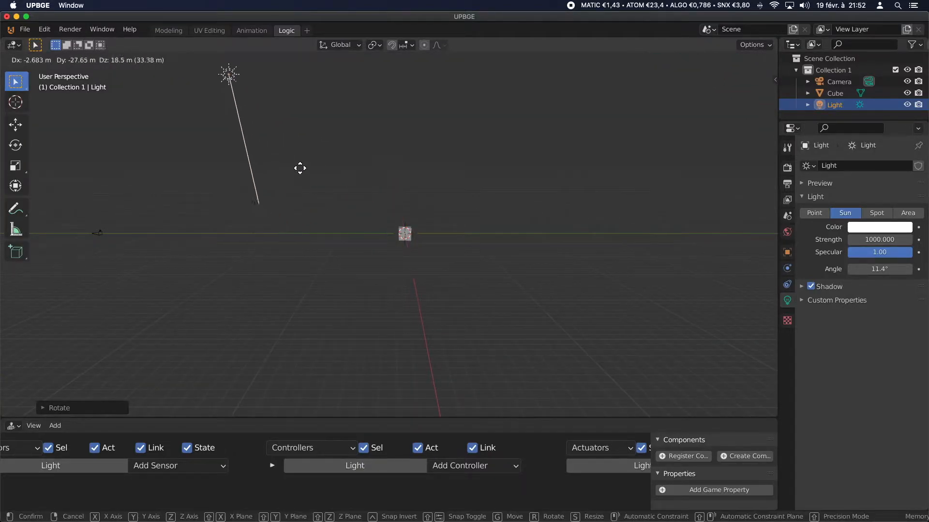
left_click(317, 96)
- Move the sun light far away from the cube toward negative X, and return to the camera view
middle_click_drag(294, 234, 406, 246)
middle_click_drag(300, 214, 255, 224)
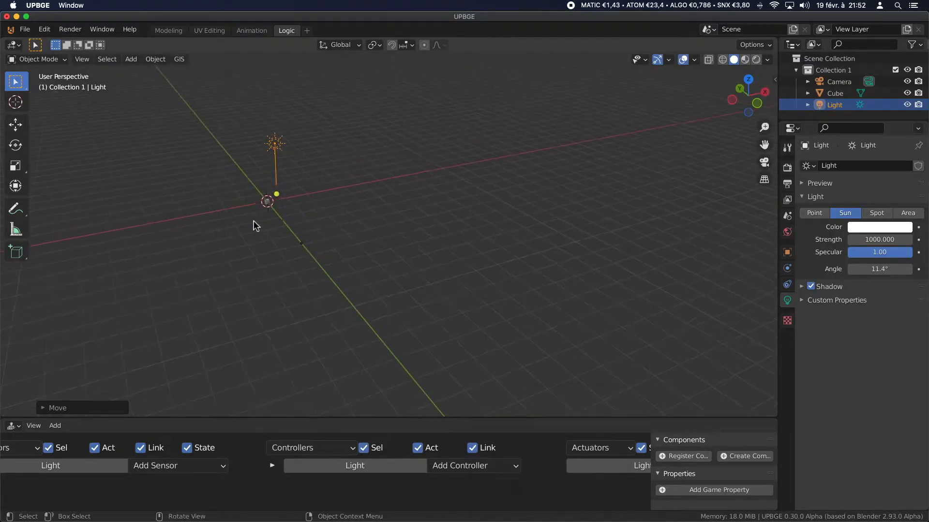
middle_click_drag(325, 193, 323, 203)
key("g")
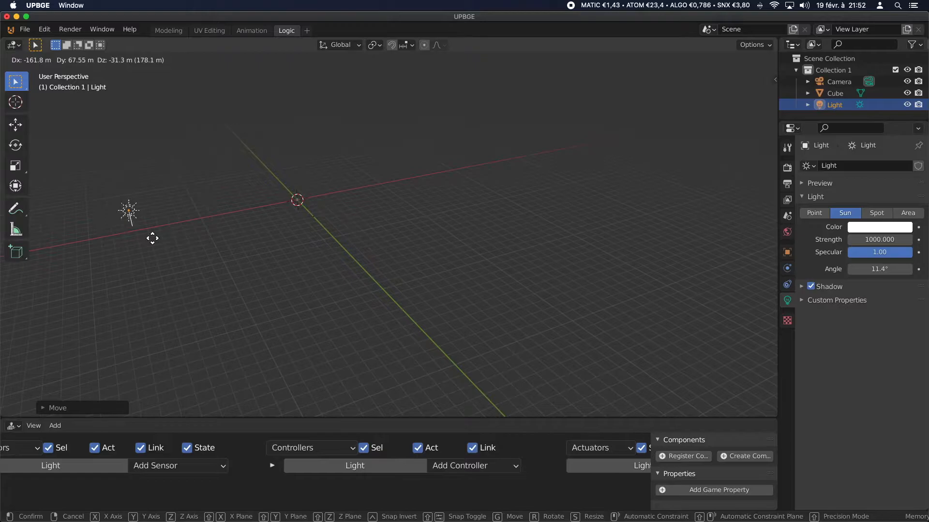
left_click(173, 226)
middle_click_drag(286, 214, 302, 248)
key("KP_0")
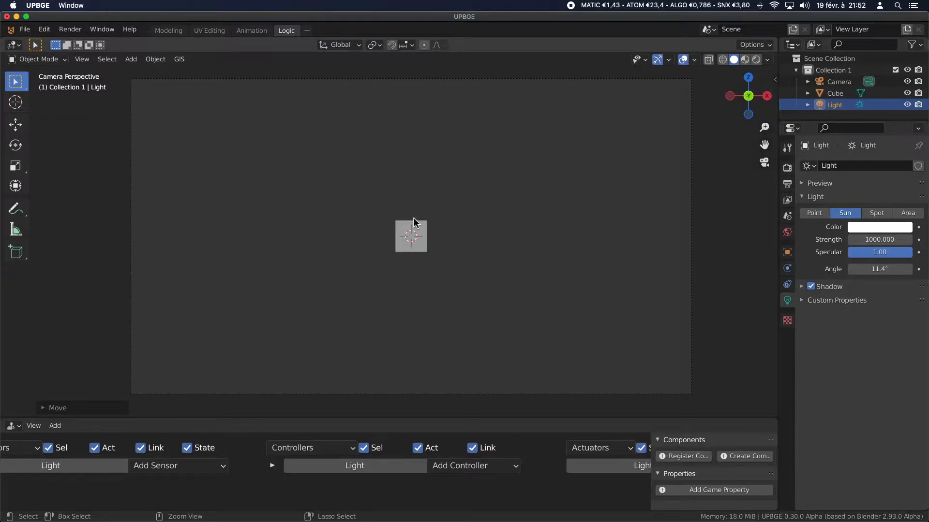
- Save the project as SPACEFIGHT.blend in the SPACE FIGHT folder
key("super+s")
left_click(197, 87)
double_click(194, 148)
double_click(180, 459)
double_click(180, 458)
type("SPACEFIGHT")
key("Return")
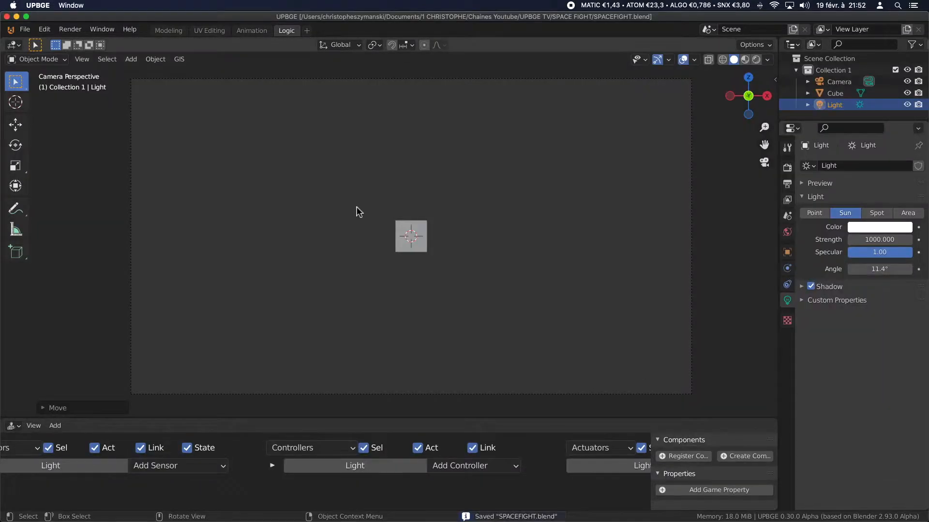
- Make the Outliner area taller and select the cube, viewing it in perspective
scroll(430, 242, "up", 3)
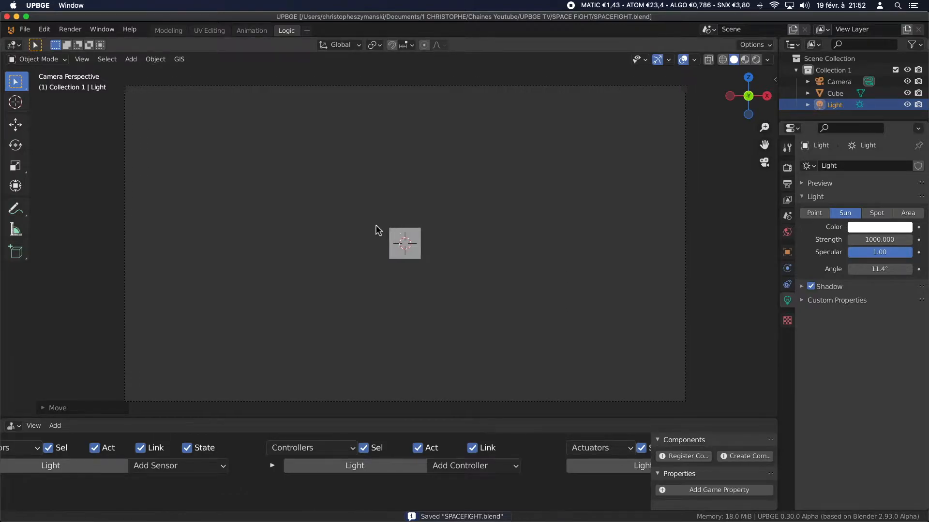
left_click_drag(823, 121, 824, 226)
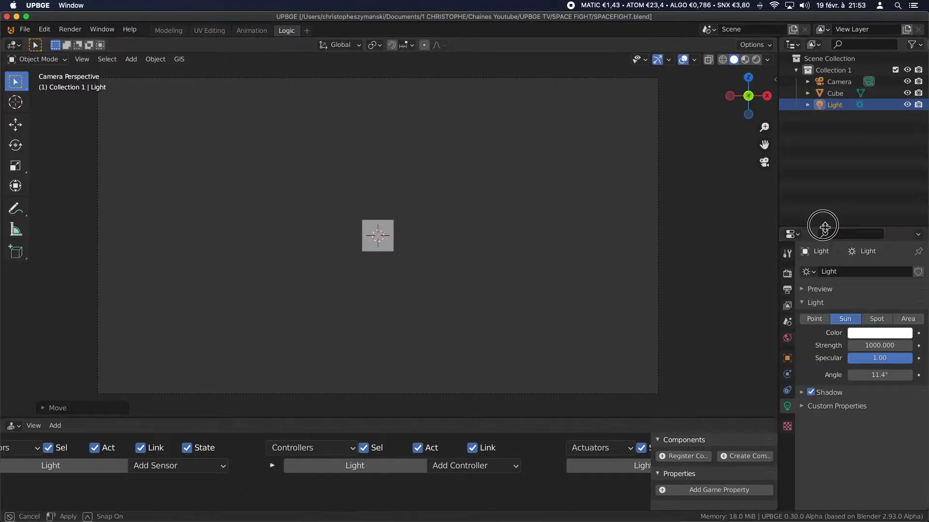
left_click(369, 235)
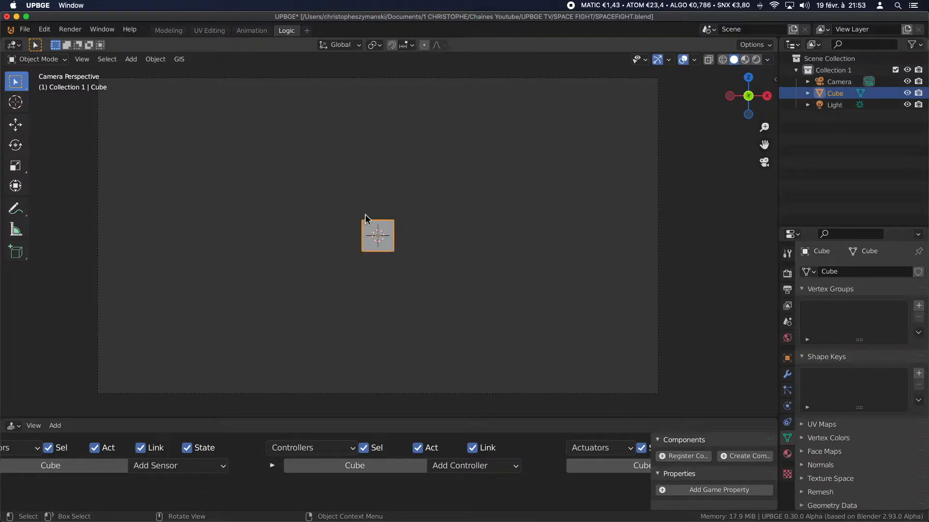
middle_click_drag(366, 218, 379, 243)
scroll(379, 237, "up", 3)
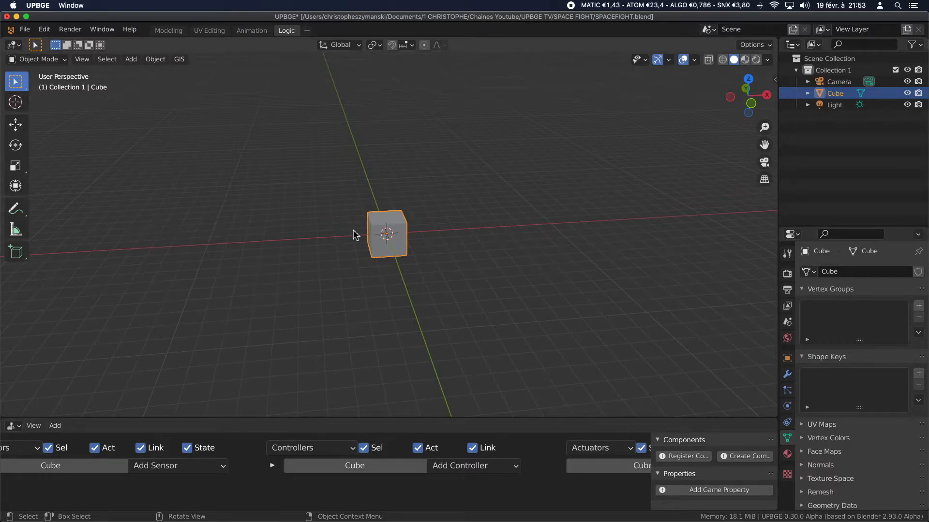
- Put the cube into Edit Mode and show it in wireframe shading from the top view
key("KP_7")
key("Tab")
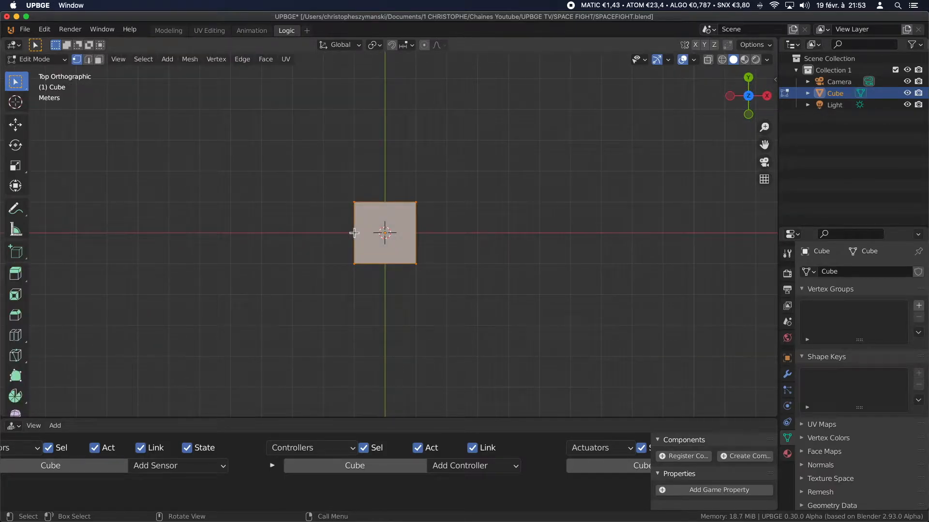
key("z")
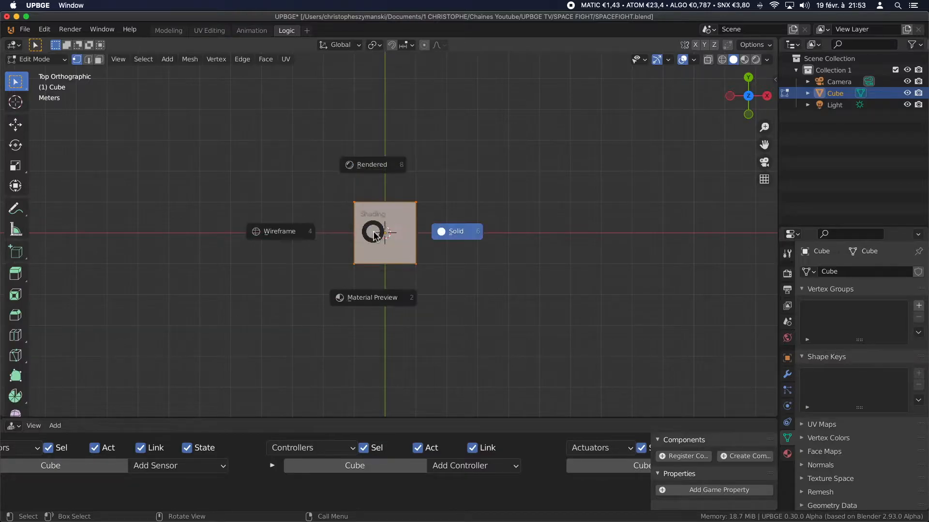
left_click(283, 233)
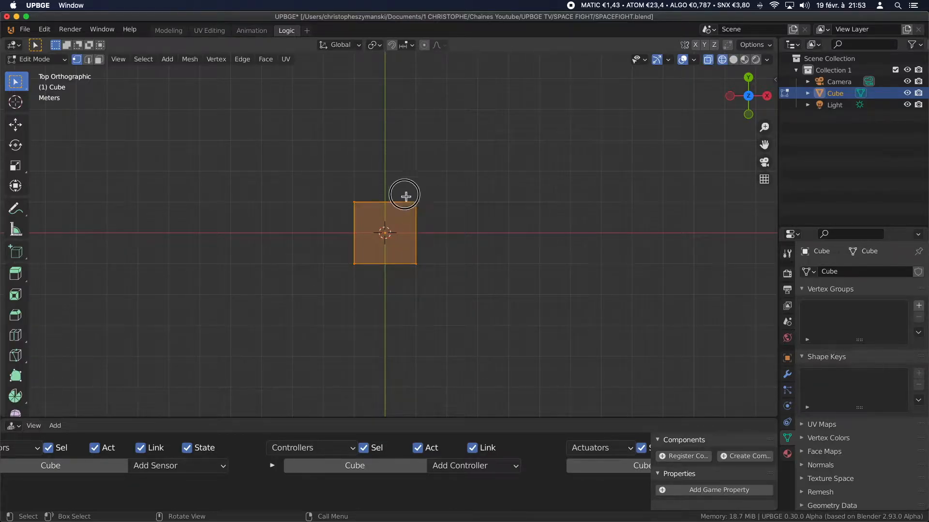
- Extrude the cube's positive-X end outward about 1.4 m and scale it to about 0.1 to form a pointed nose
left_click_drag(401, 191, 422, 284)
scroll(405, 198, "up", 5)
scroll(401, 209, "down", 1)
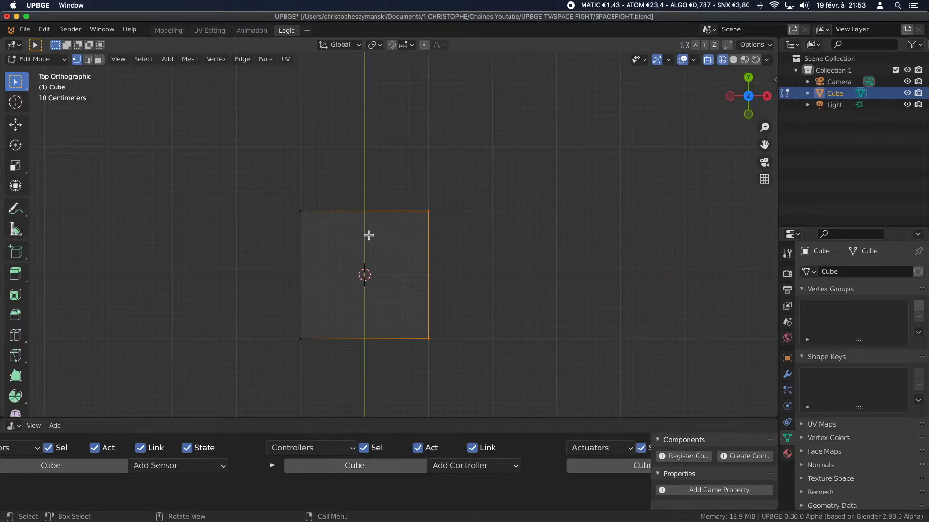
key("e")
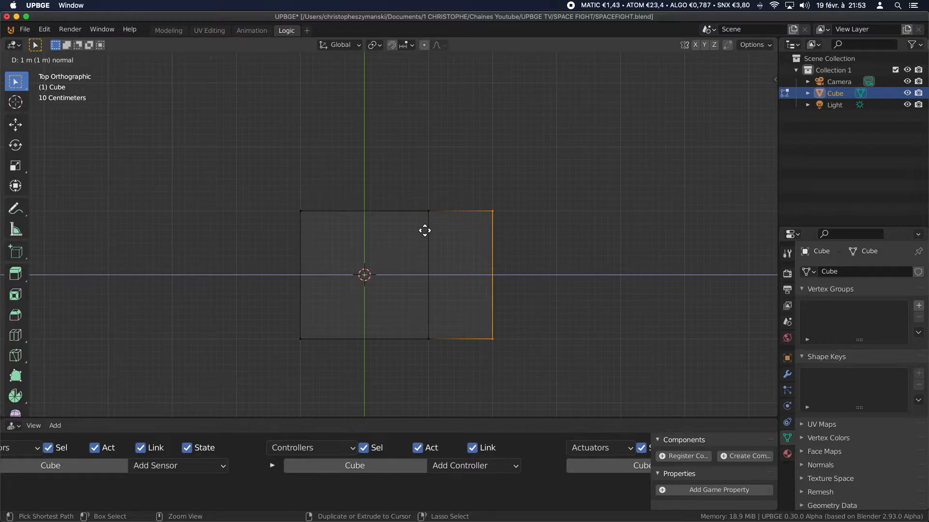
left_click(445, 230)
key("s")
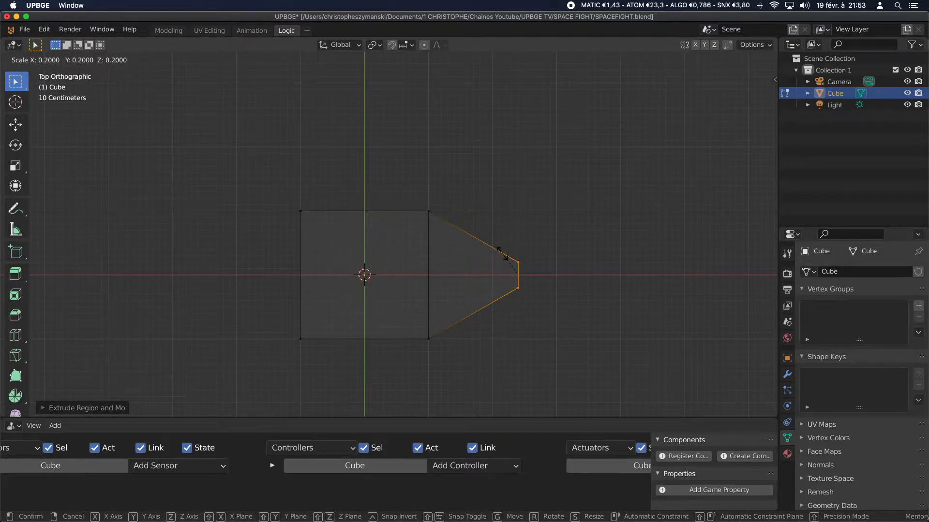
left_click(503, 253)
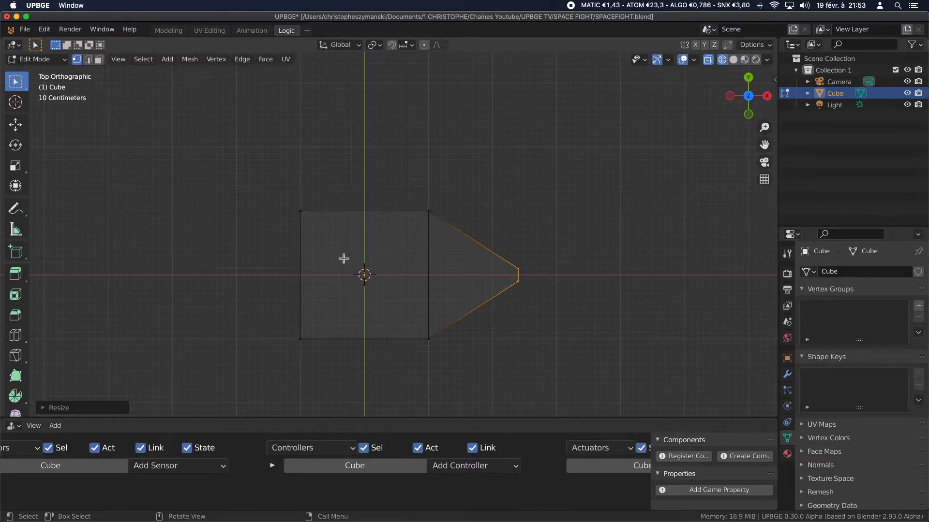
- Add a loop cut across the middle of the cube body, centred at the Y axis
key("ctrl+r")
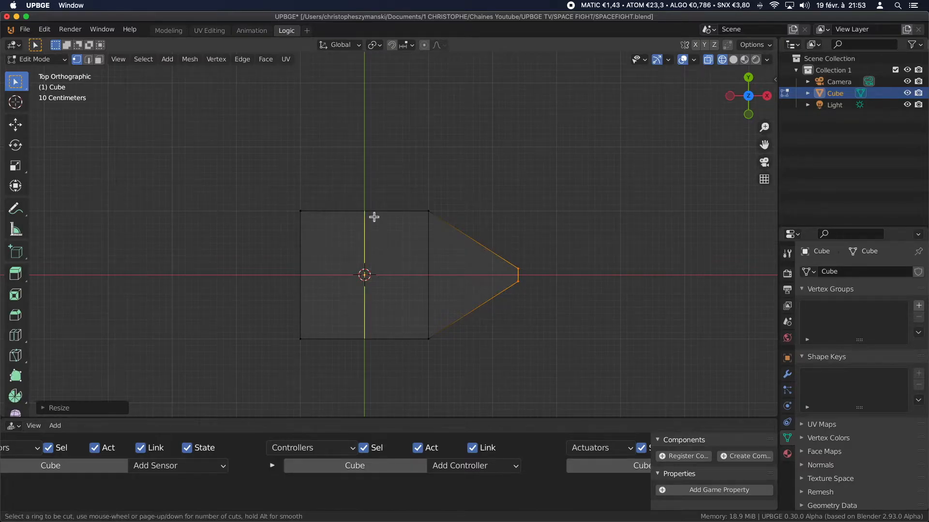
left_click(373, 217)
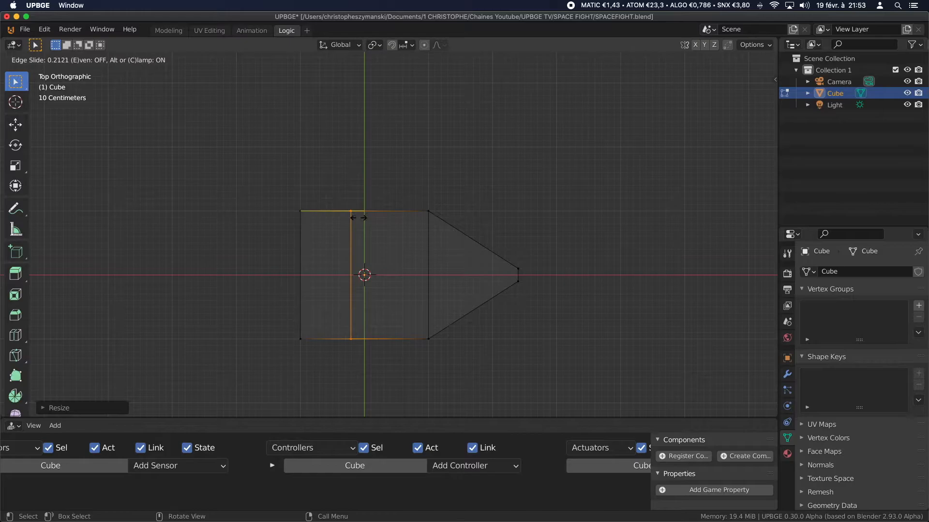
left_click(372, 221)
- Extrude the front half of the body's positive-Y side 2 m outward and shift its end 1 m toward negative X as a swept wing
left_click_drag(356, 186, 453, 229)
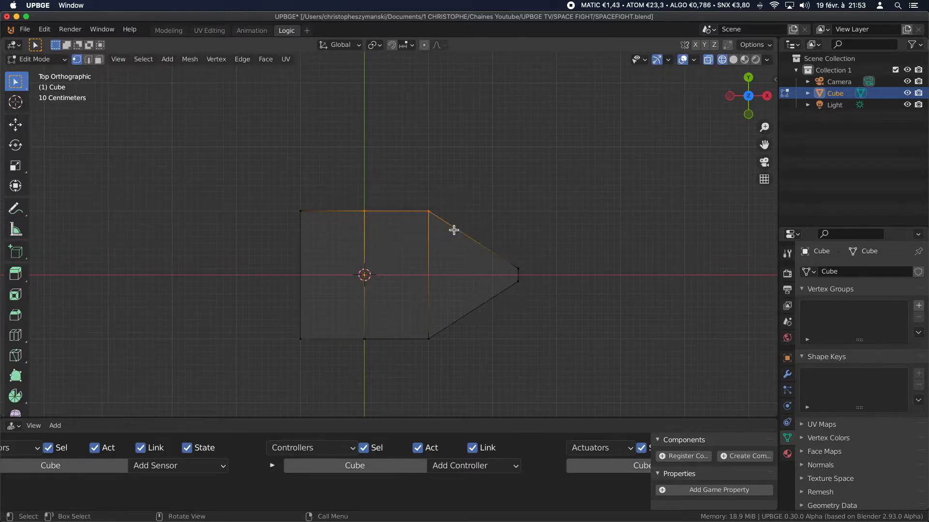
scroll(380, 186, "down", 2)
middle_click_drag(381, 196, 404, 259, "shift")
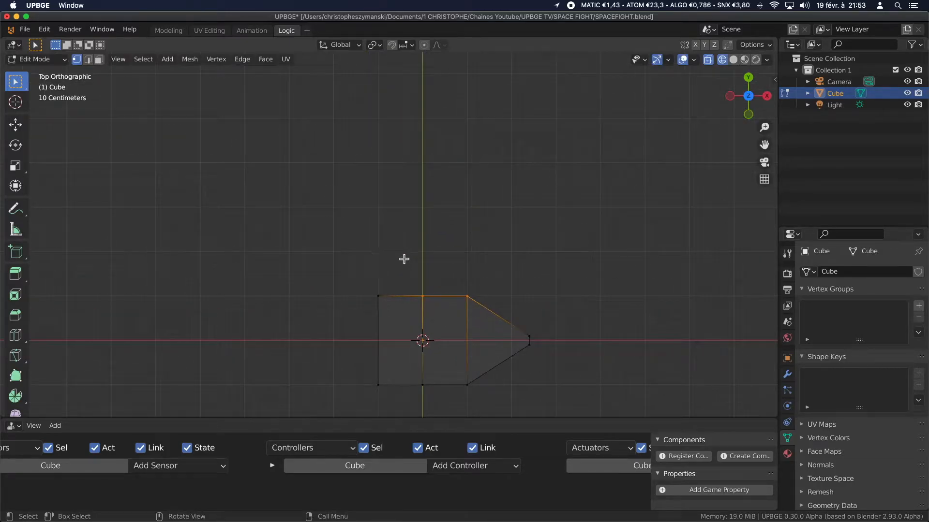
key("e")
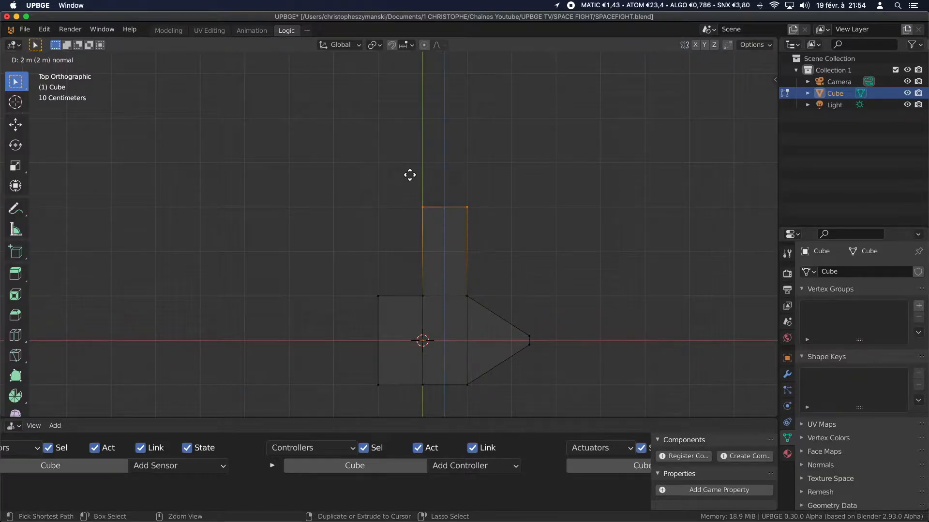
left_click(410, 175)
key("g")
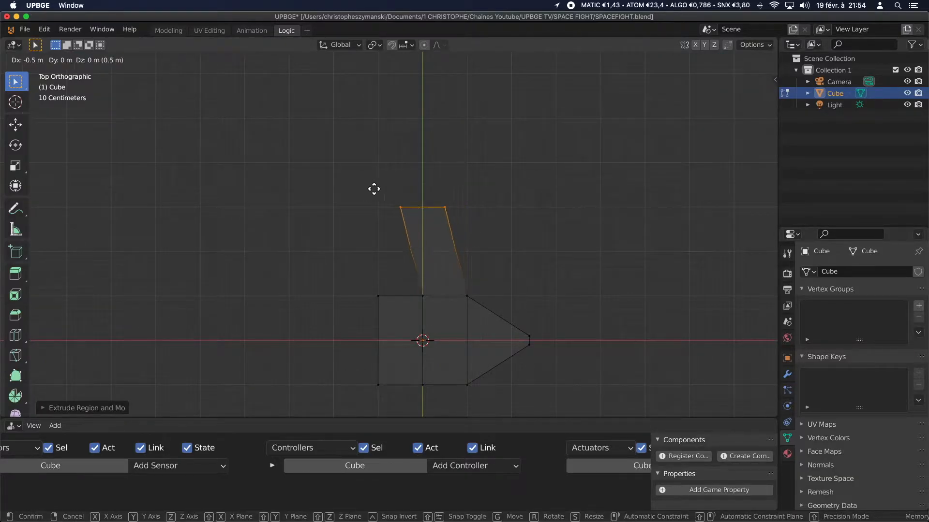
left_click(359, 190)
- Extrude the matching negative-Y side face 2 m outward and shift its end 1 m toward negative X to mirror the first wing
scroll(357, 191, "down", 5)
left_click_drag(400, 203, 433, 219)
key("e")
left_click(402, 228, "ctrl")
key("g")
left_click(384, 227, "ctrl")
- Extrude the body's negative-X end 2 m backward and scale it to 0.2 to form a tapered tail
scroll(366, 164, "up", 3)
left_click_drag(367, 160, 401, 233)
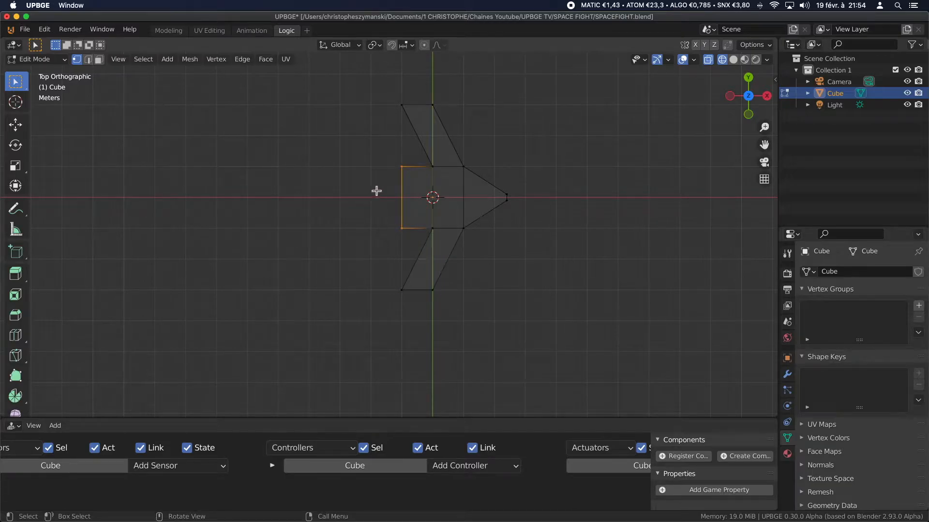
key("e")
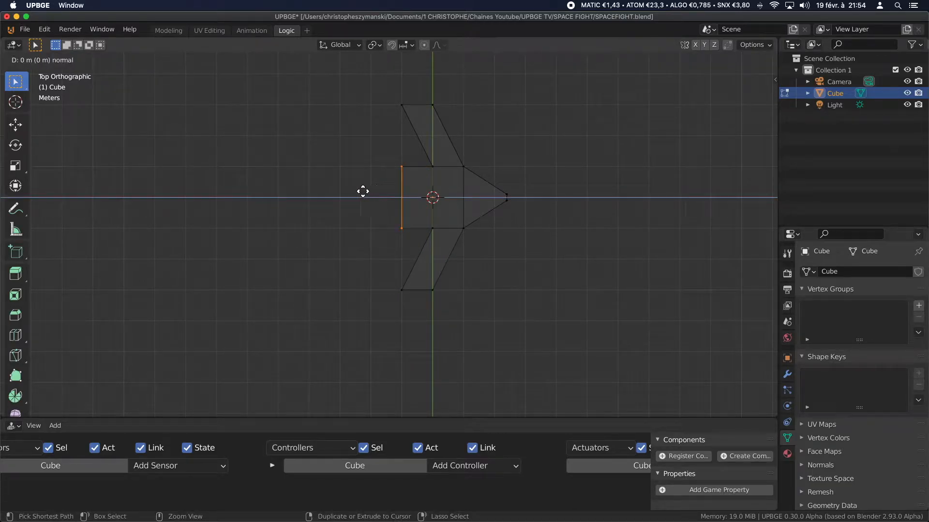
key("Return")
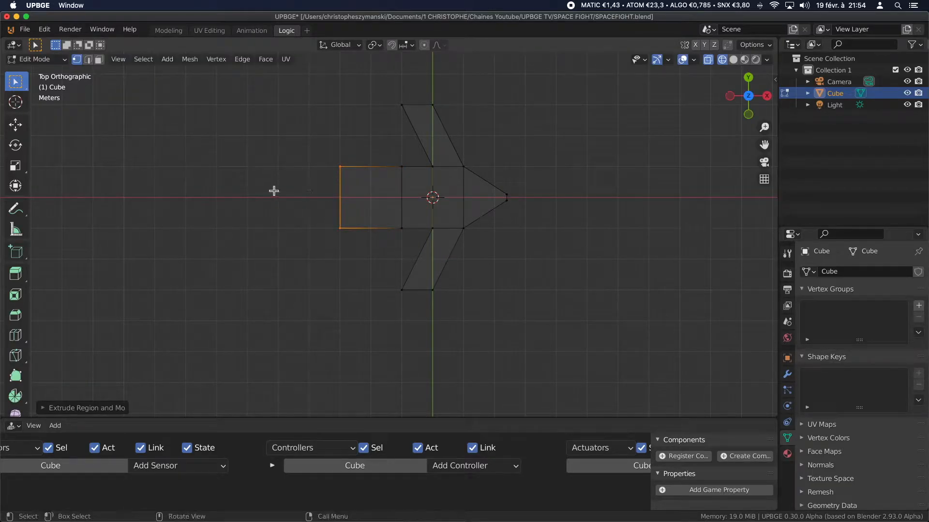
type("s0.2")
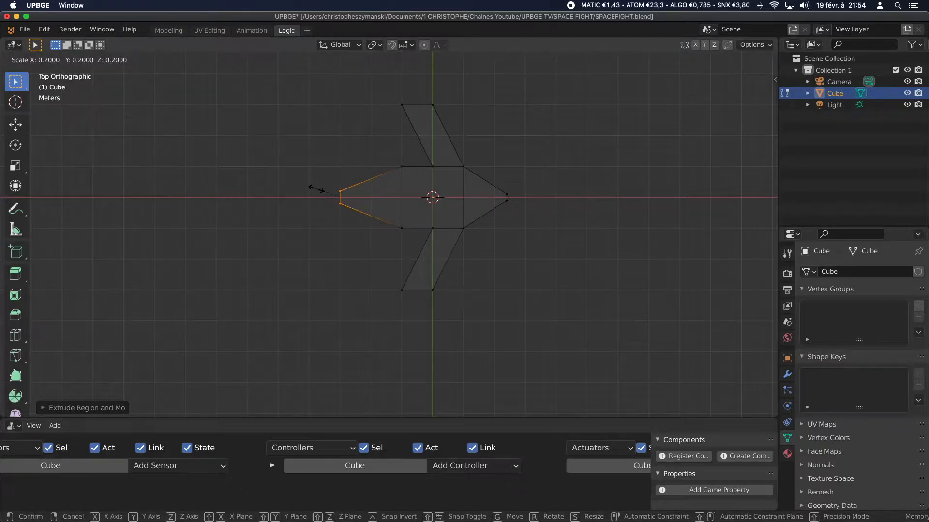
key("Return")
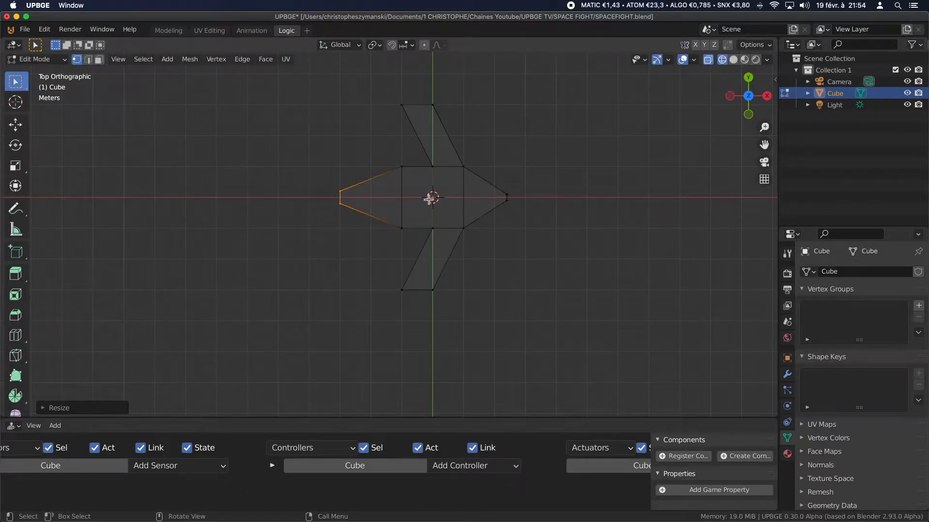
- Return to Object Mode and flatten the ship to 0.5 along Z in the front view
key("Tab")
key("KP_1")
scroll(431, 195, "up", 2)
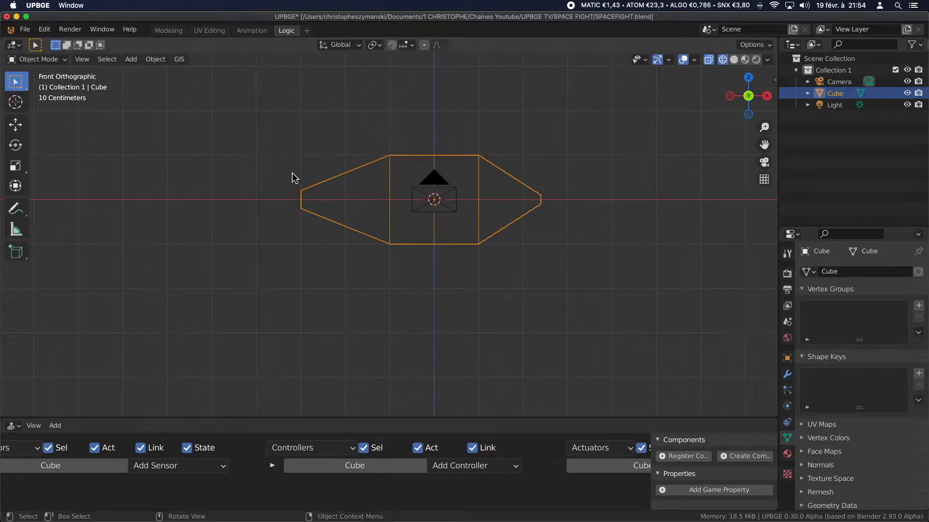
key("s")
key("z")
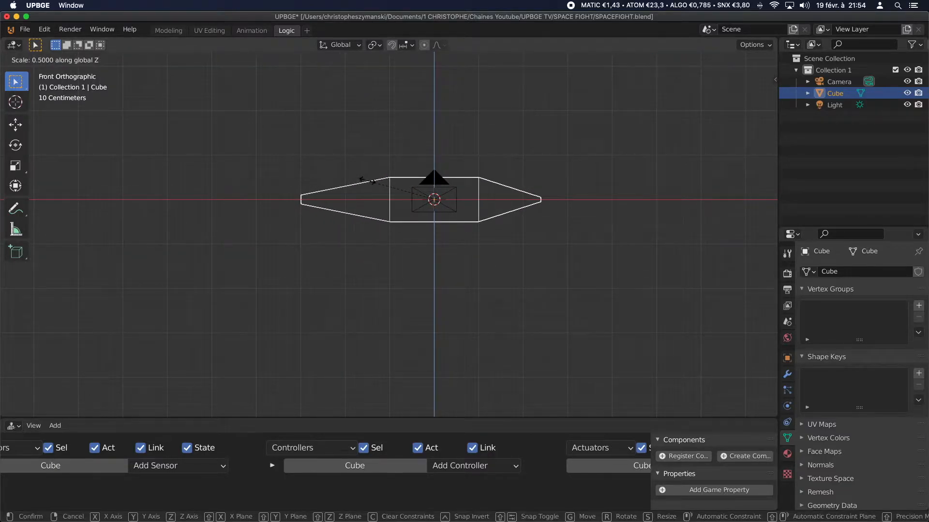
left_click(366, 180)
- Switch the viewport to Rendered shading and view the ship close up in perspective
mouse_move(369, 183)
middle_mouse_down()
mouse_move(405, 182)
mouse_move(411, 267)
mouse_move(394, 201)
mouse_move(358, 203)
mouse_move(388, 213)
middle_mouse_up()
key("z")
left_click(394, 116)
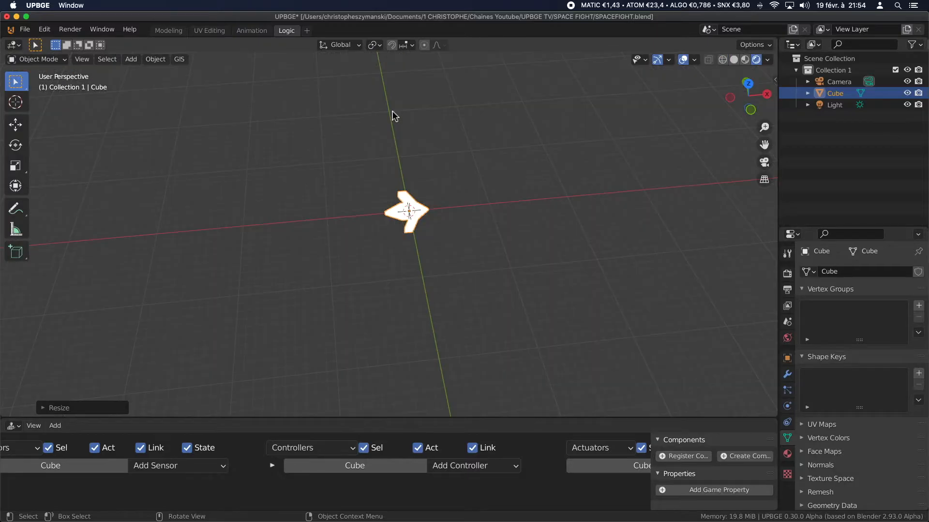
scroll(399, 217, "up", 5)
middle_click_drag(391, 220, 460, 206)
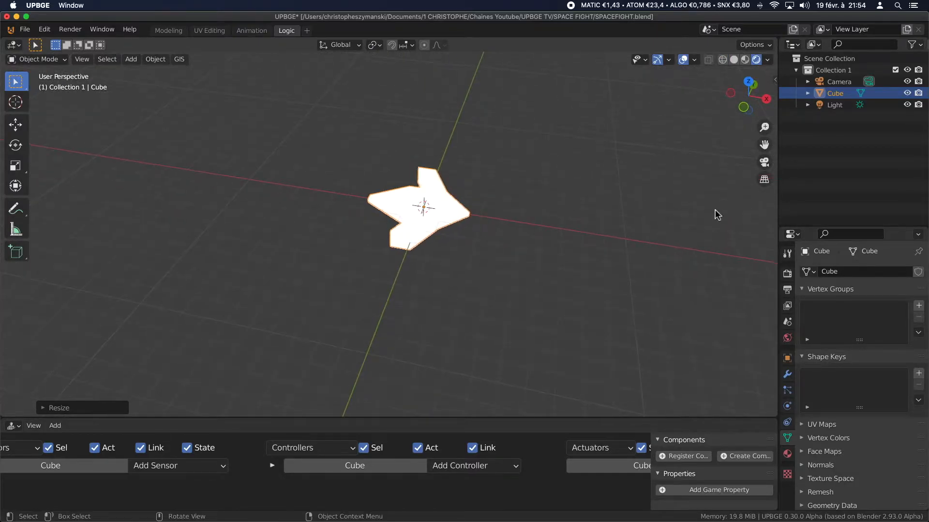
- Add a new material named VAISSEAU to the ship and set its Base Color to bright green
left_click(785, 454)
left_click(836, 319)
left_click(833, 276)
double_click(833, 280)
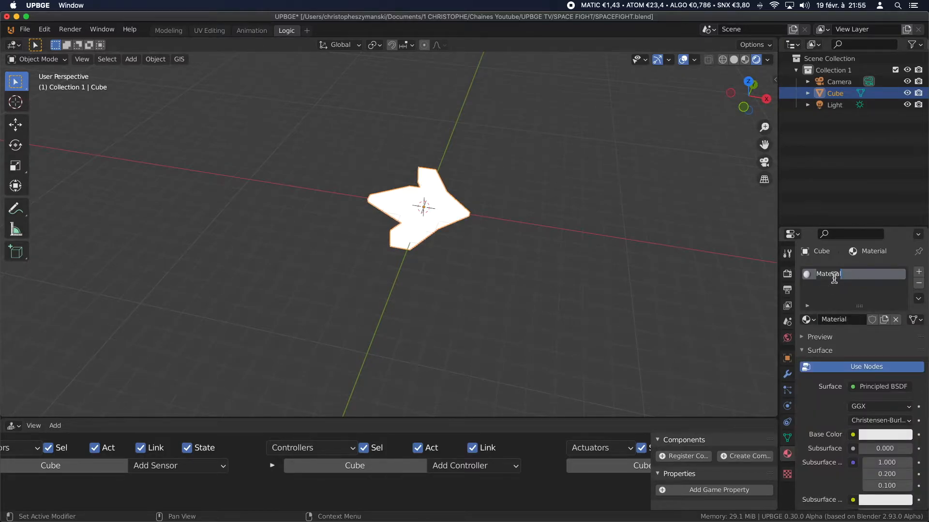
type("VAISSEAU")
key("Return")
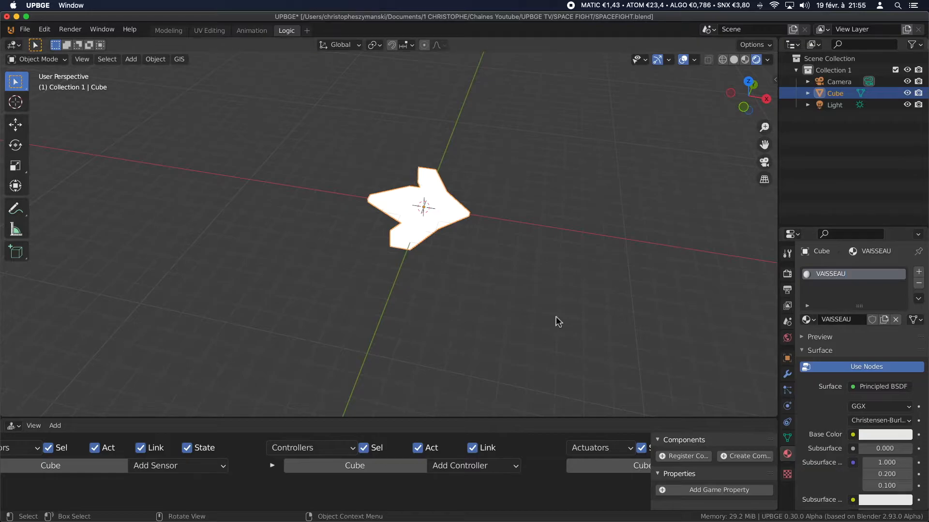
left_click(885, 435)
left_click(810, 299)
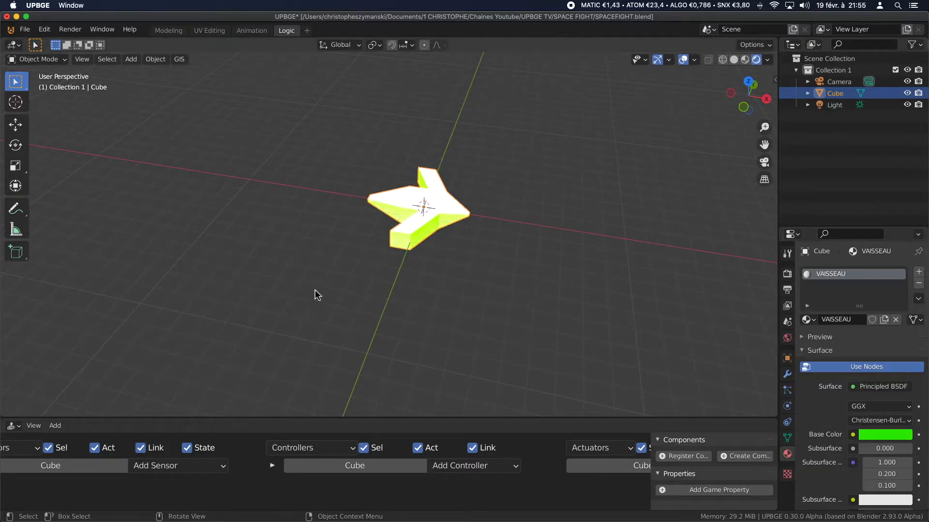
- Select the sun light and set its Strength to 10
scroll(418, 286, "down", 2)
scroll(508, 328, "down", 5)
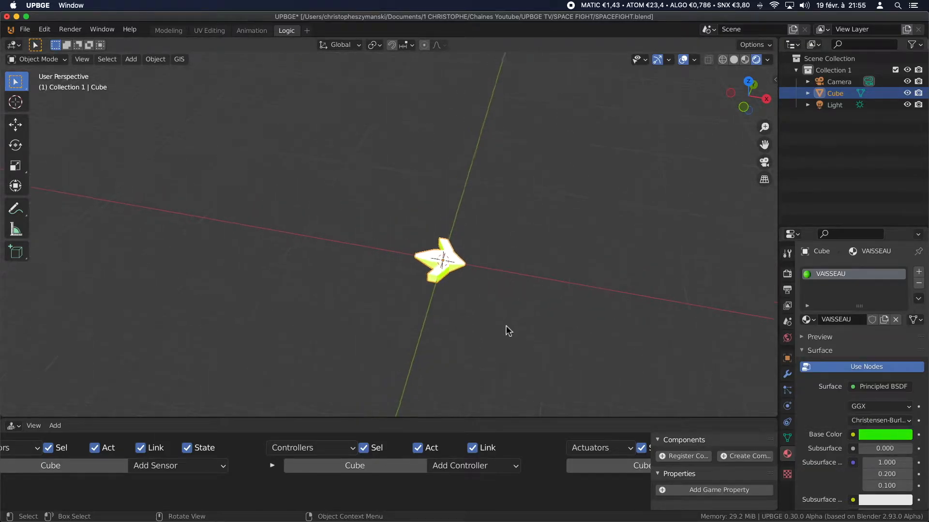
left_click(137, 201)
scroll(286, 284, "up", 3)
scroll(378, 318, "up", 5)
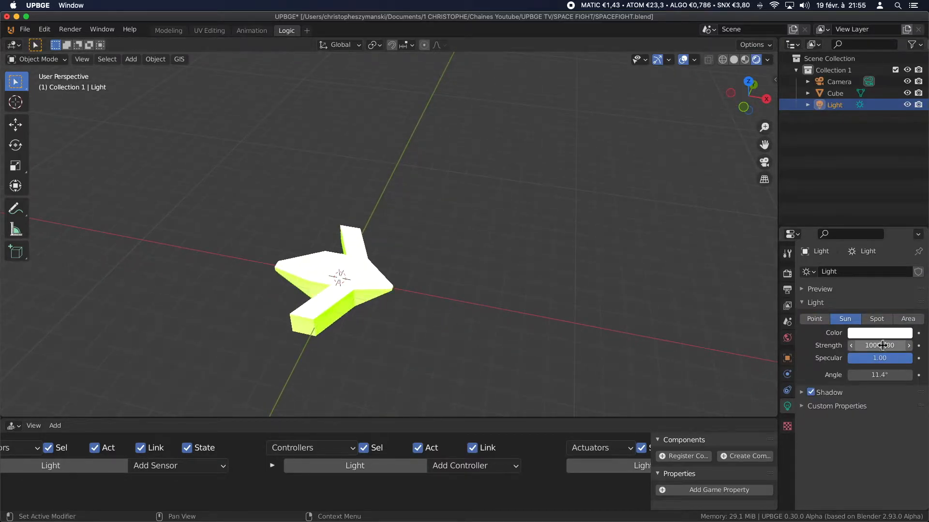
left_click(883, 346)
type("1")
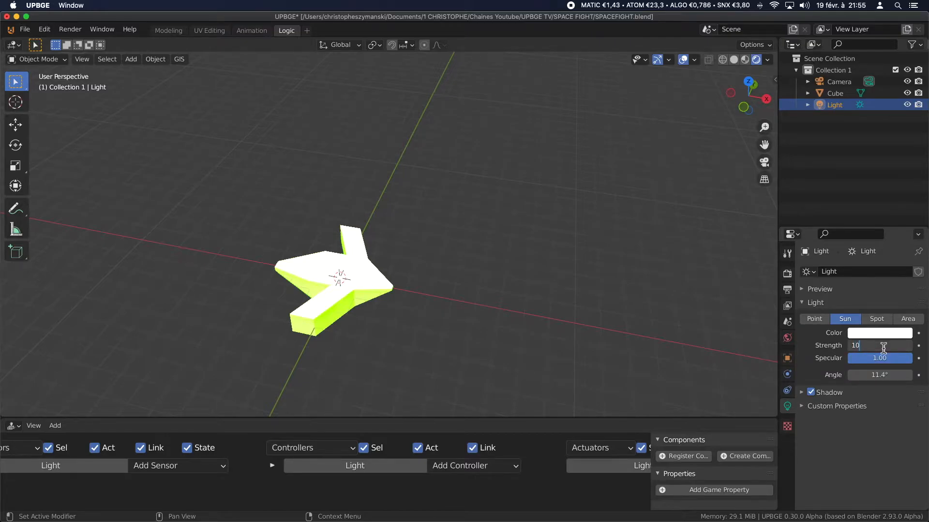
type("0")
key("Return")
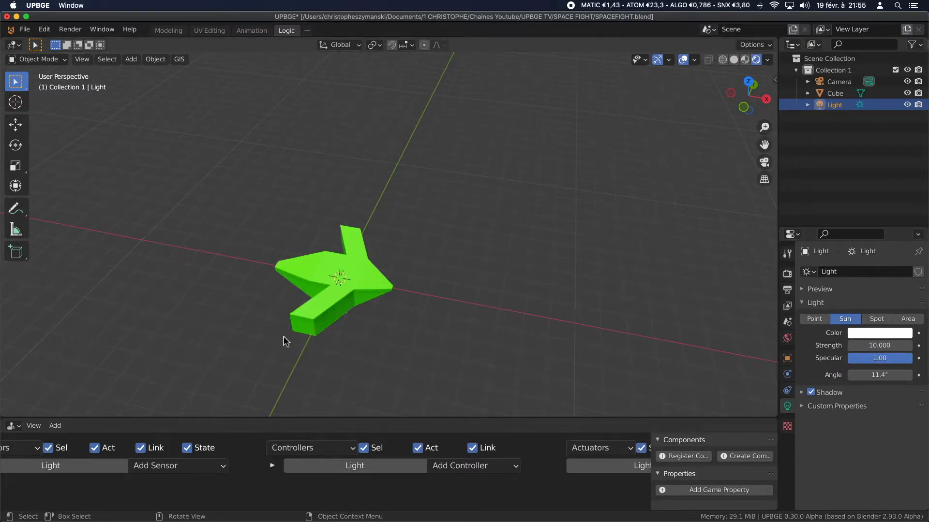
- Select the ship and set the VAISSEAU material's Shadow Mode to None
left_click(391, 285)
scroll(824, 330, "down", 10)
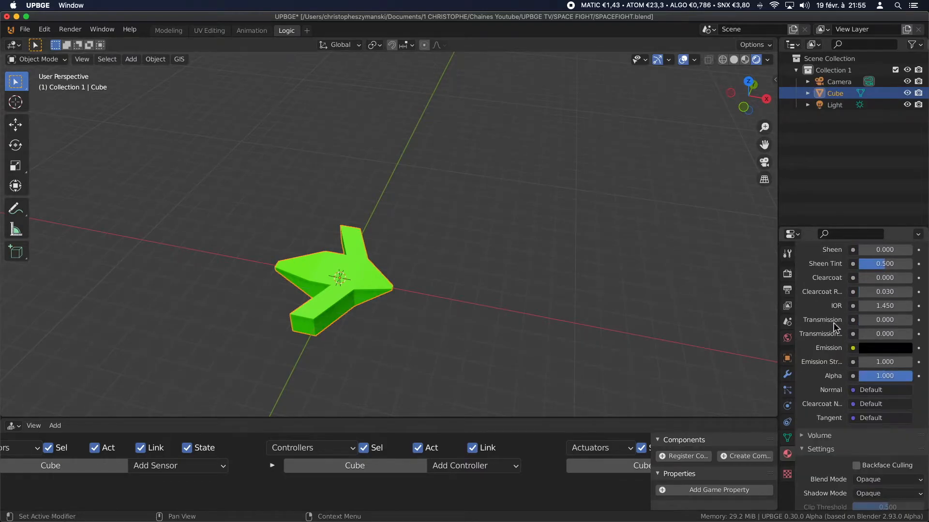
middle_click_drag(207, 298, 315, 274)
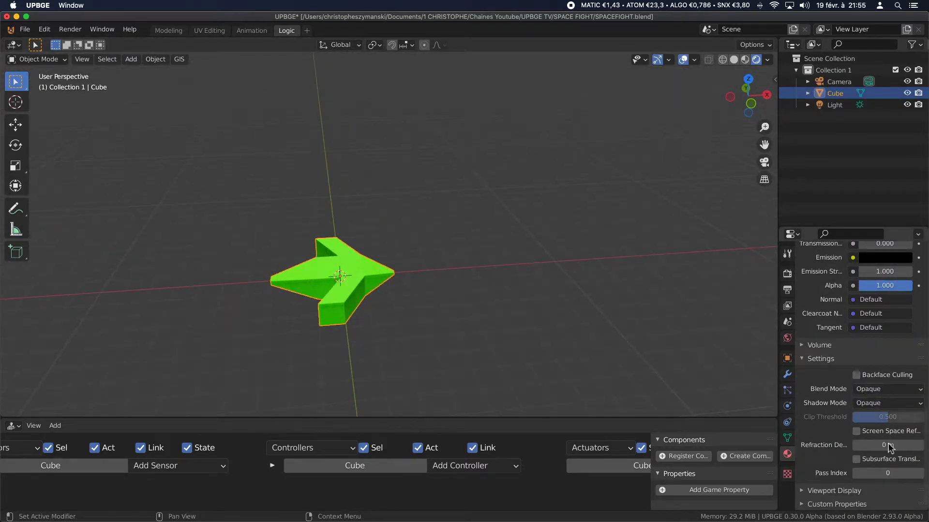
left_click(887, 403)
left_click(878, 417)
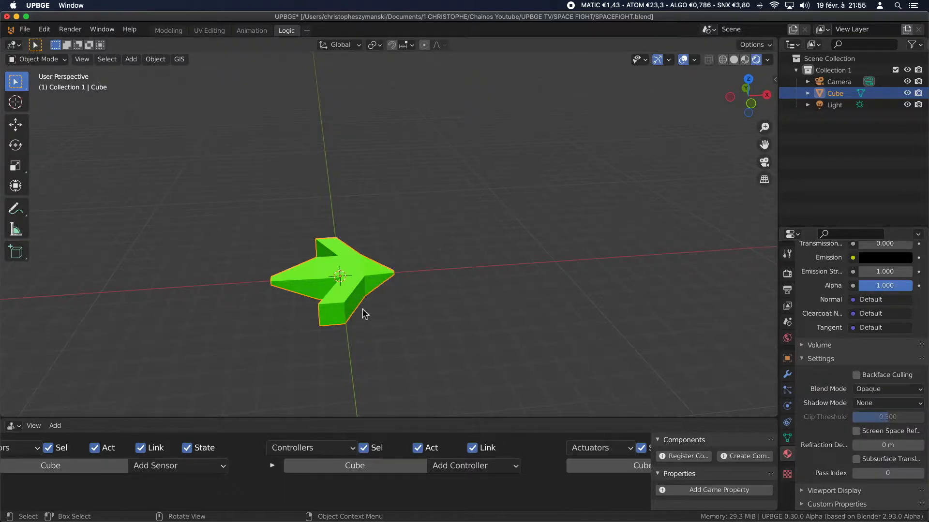
- Look over the shaded ship and save the project file
mouse_move(291, 265)
middle_mouse_down()
mouse_move(260, 277)
mouse_move(290, 263)
middle_mouse_up()
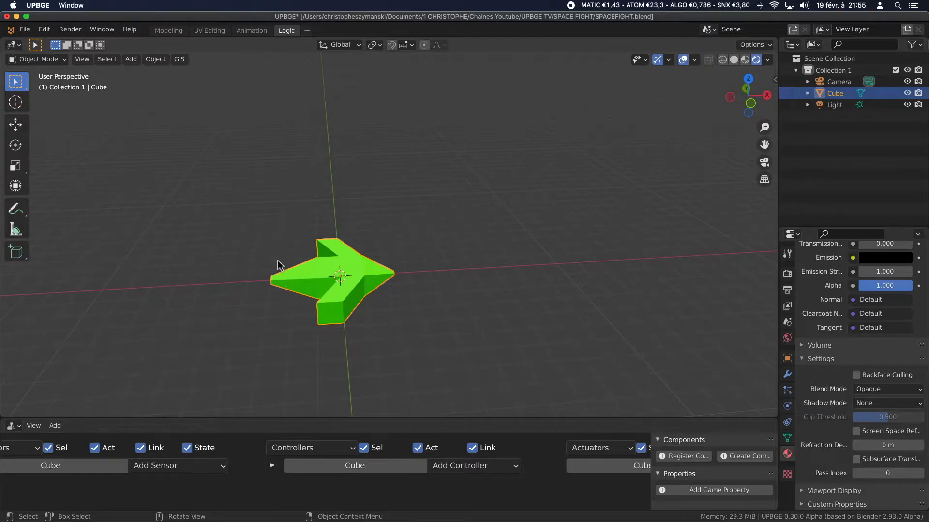
middle_click_drag(273, 266, 270, 244)
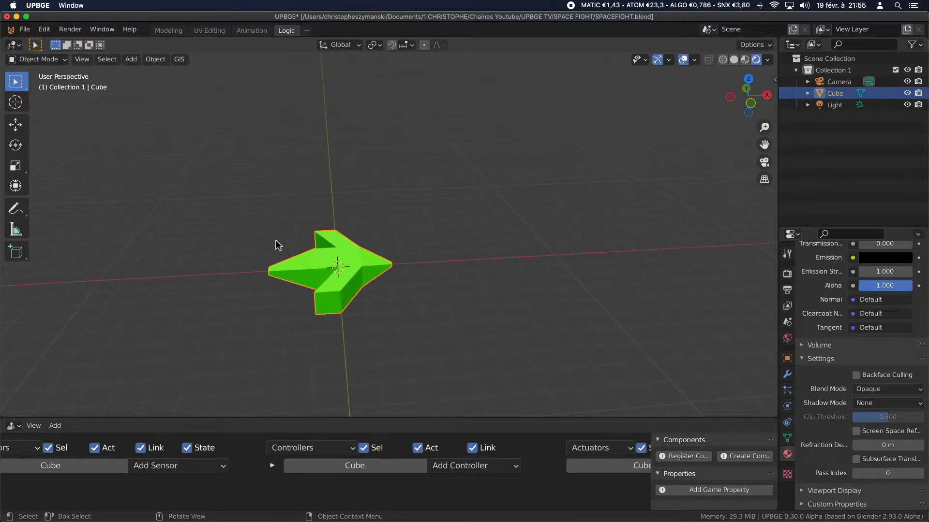
key("super+s")
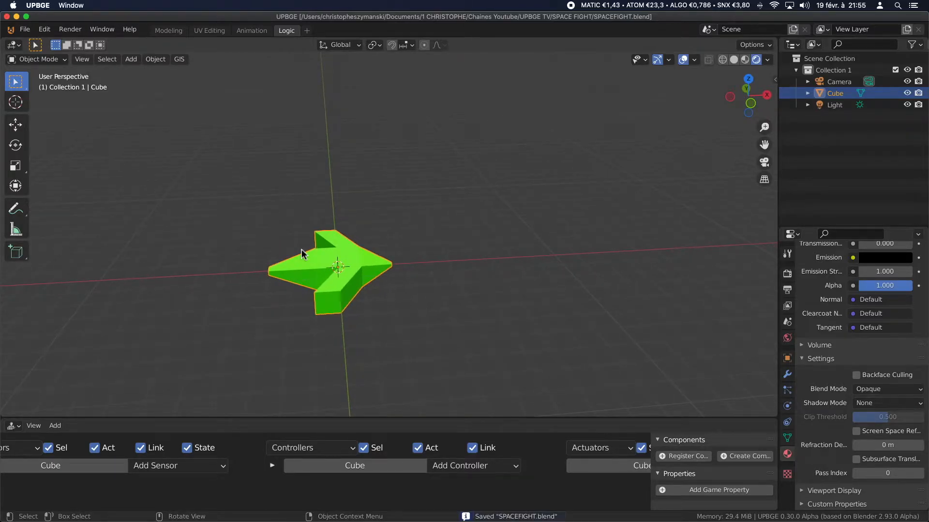
- Enlarge the logic bricks area so the Sensors, Controllers and Actuators columns all fit, and view the scene through the camera
middle_click_drag(273, 268, 257, 257)
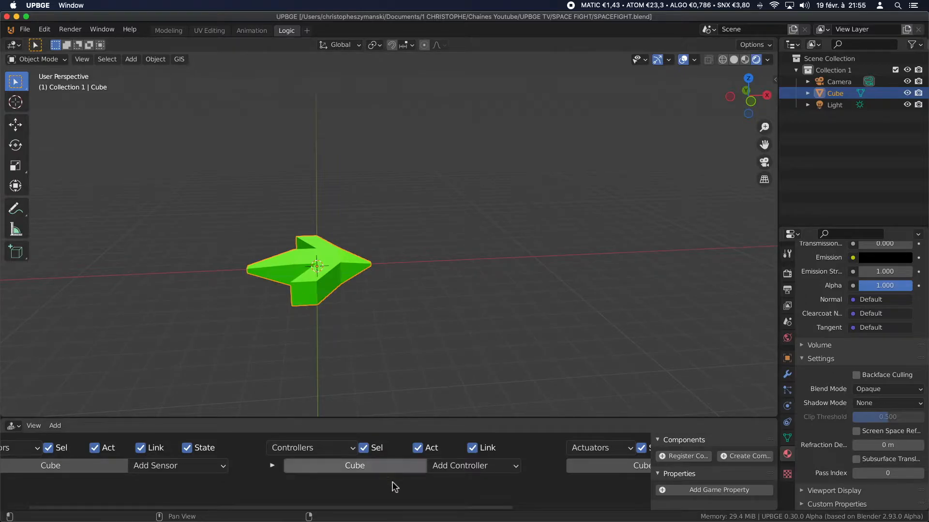
scroll(367, 441, "down", 3)
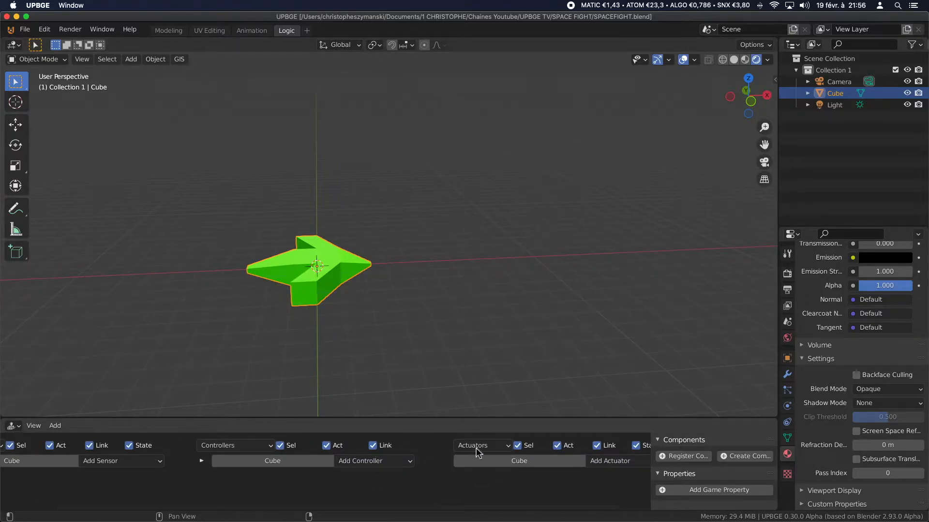
left_click_drag(441, 417, 453, 322)
scroll(343, 419, "down", 2)
scroll(294, 225, "up", 2)
scroll(294, 225, "down", 1)
scroll(295, 225, "down", 1)
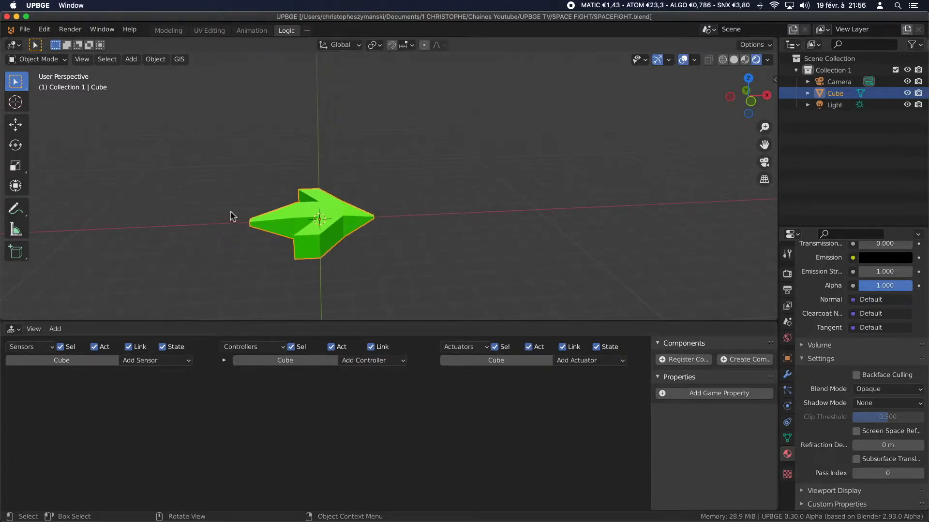
key("KP_0")
key("g")
key("z")
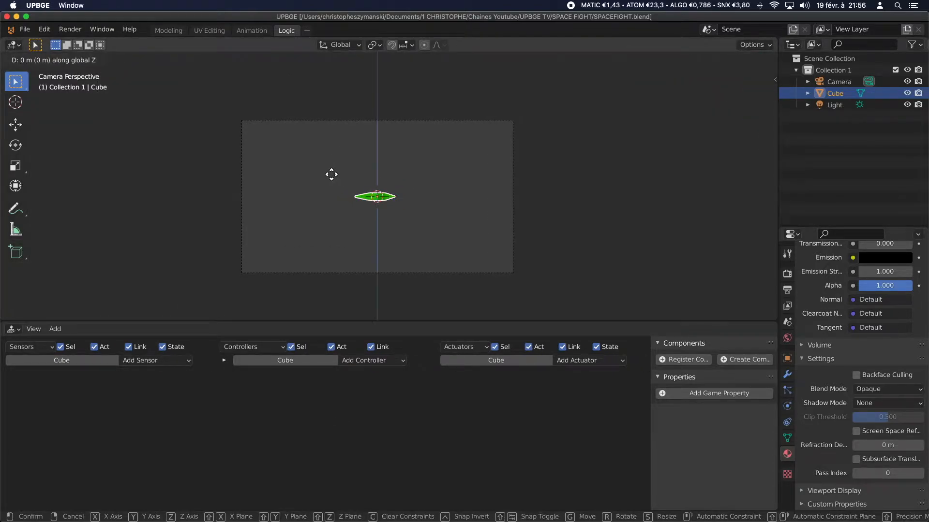
right_click(329, 175)
- Scale the ship down uniformly to 0.5 in the camera view and save the project file
scroll(393, 203, "up", 3)
scroll(392, 208, "down", 3)
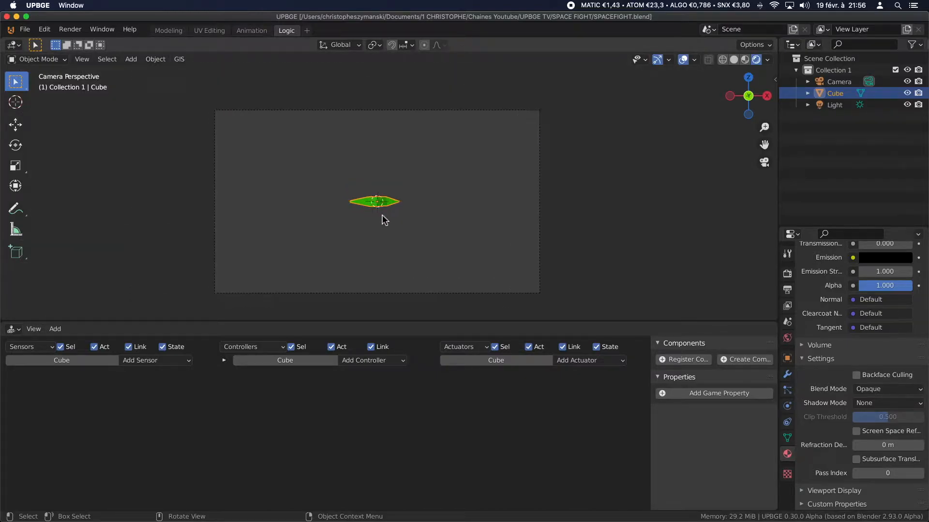
scroll(380, 218, "up", 2)
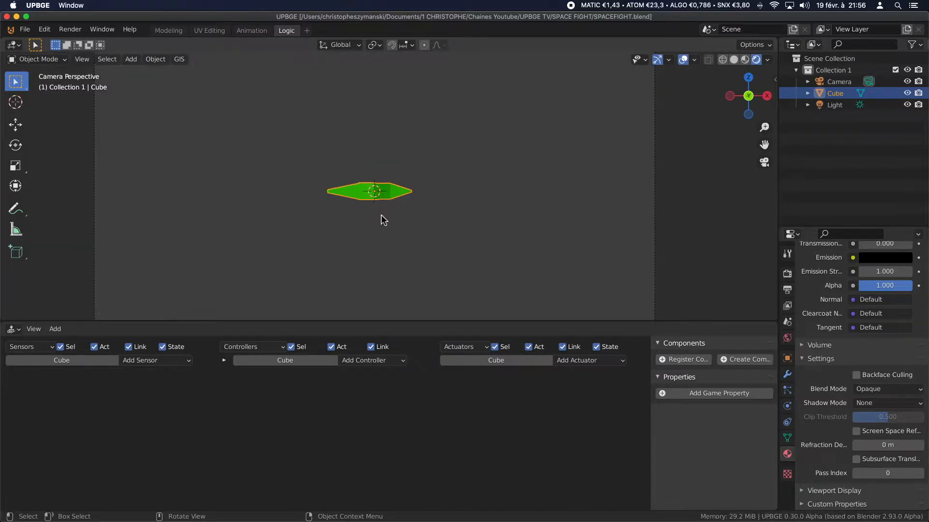
key("s")
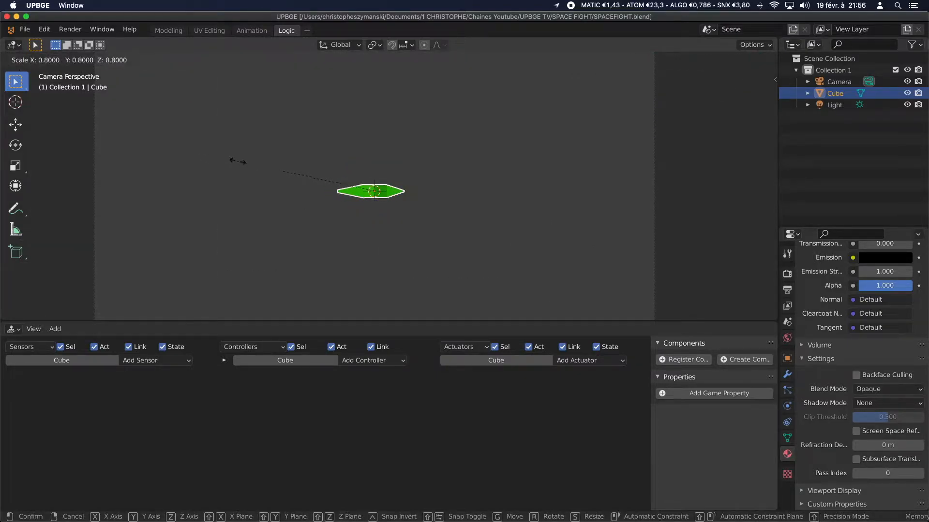
left_click(282, 170)
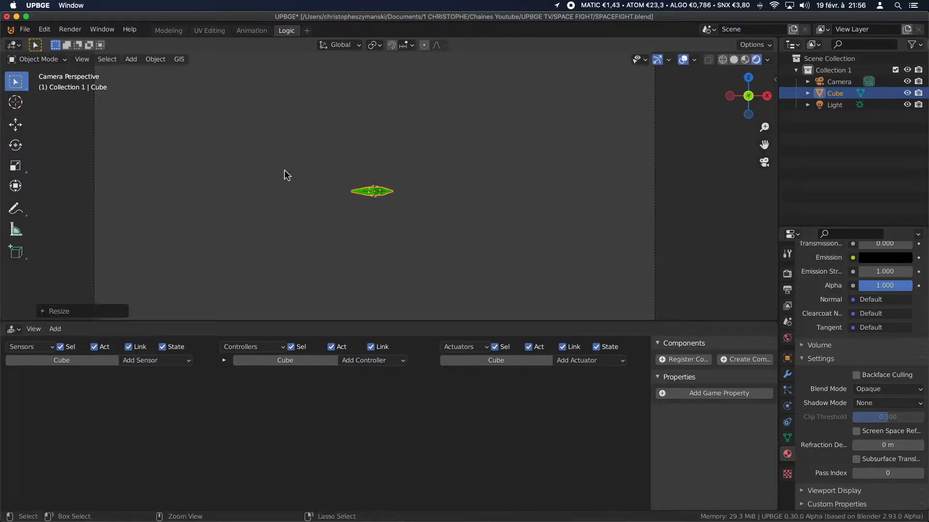
scroll(422, 218, "down", 5)
scroll(387, 203, "up", 3)
scroll(333, 200, "down", 3, "shift")
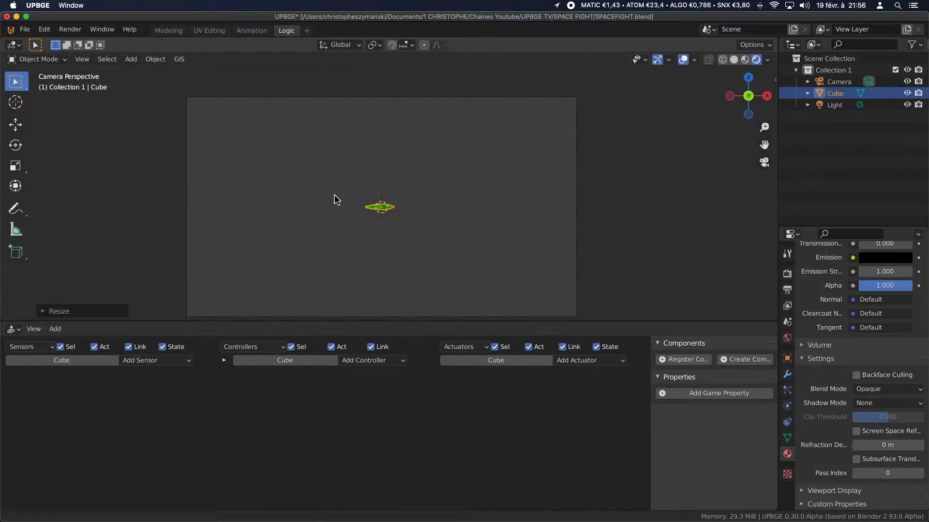
key("super+s")
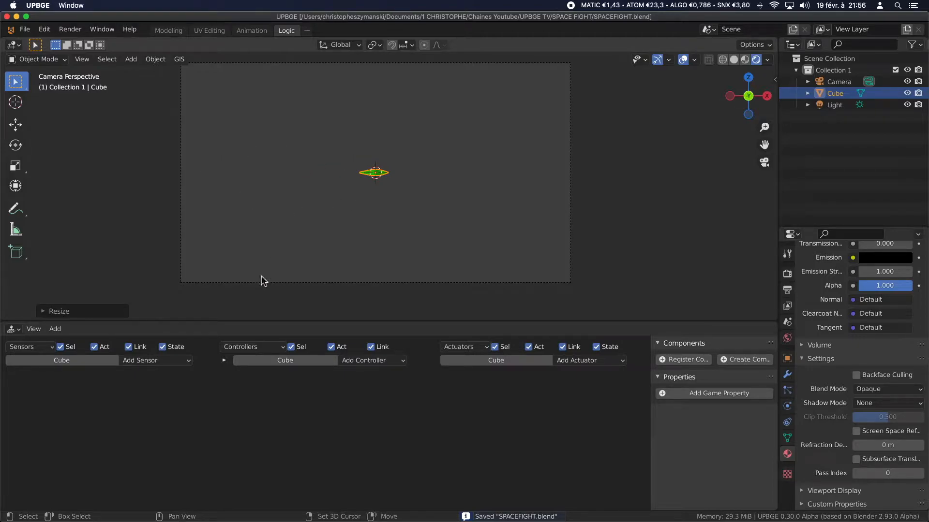
- Add a Scripting workspace from the General presets and change its text editor into a Logic Bricks Editor
left_click(307, 30)
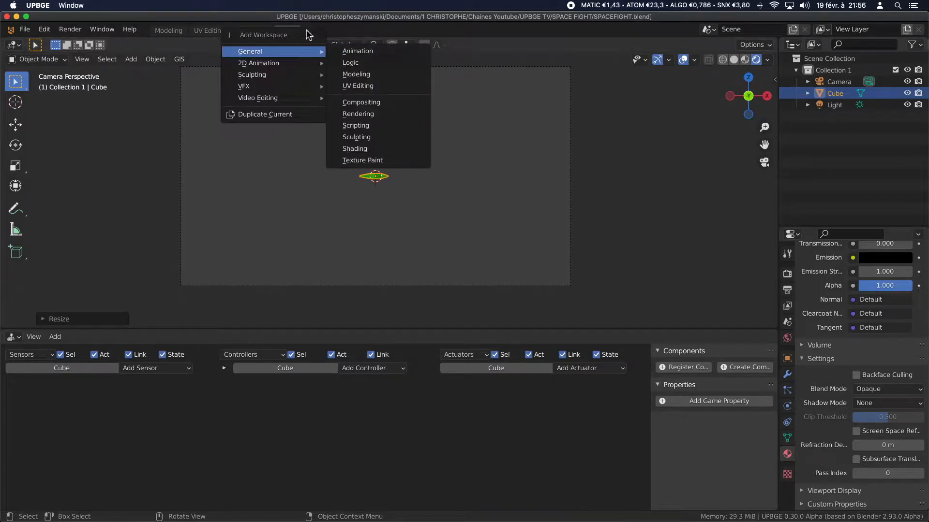
left_click(356, 125)
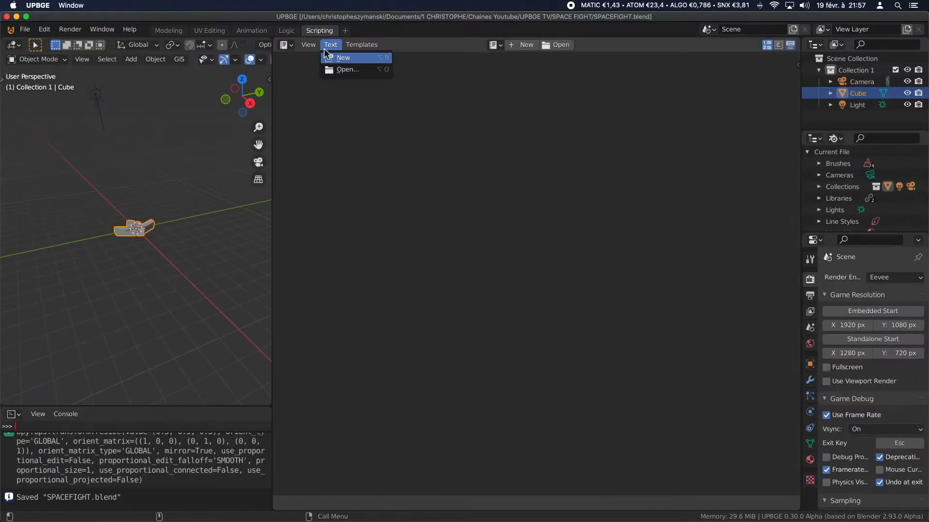
left_click(286, 45)
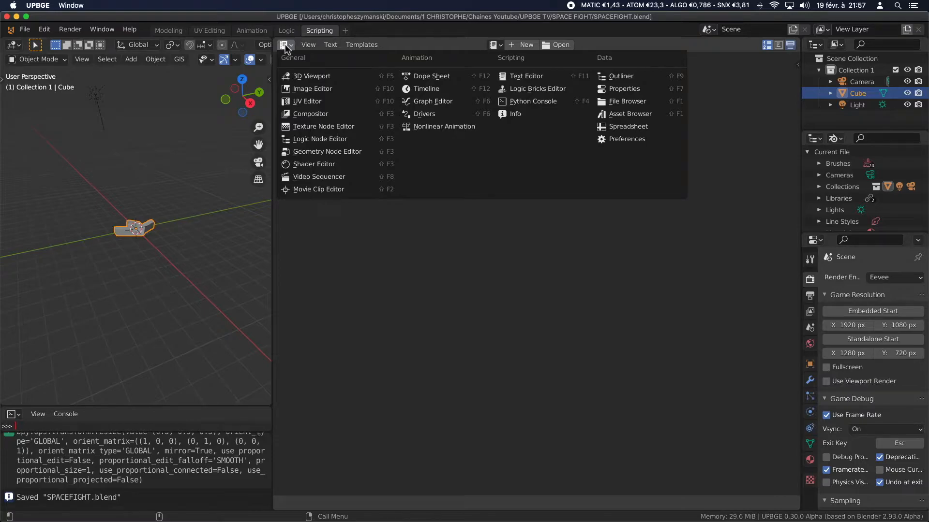
left_click(543, 90)
- Widen the Logic Bricks Editor over the outliner side and show the 3D viewport in Rendered shading through the camera
scroll(148, 195, "up", 6)
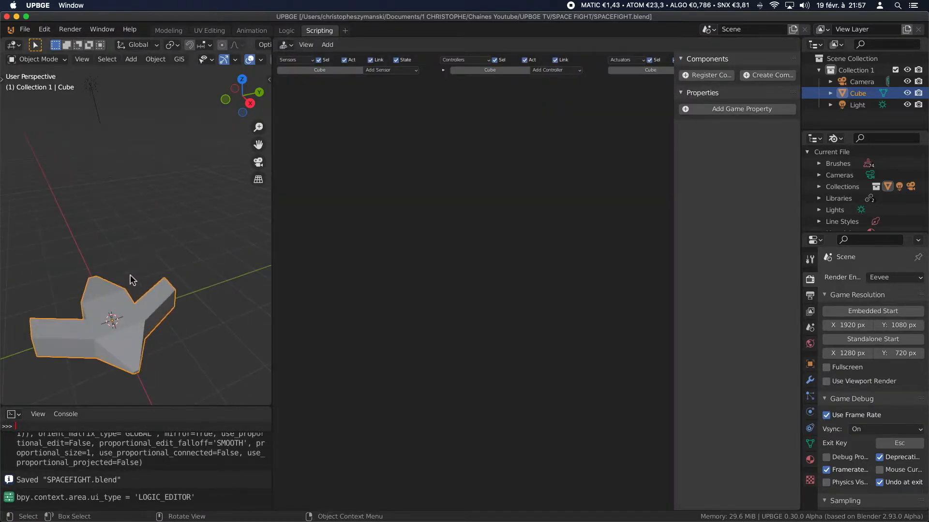
scroll(117, 310, "down", 5)
scroll(423, 124, "up", 1)
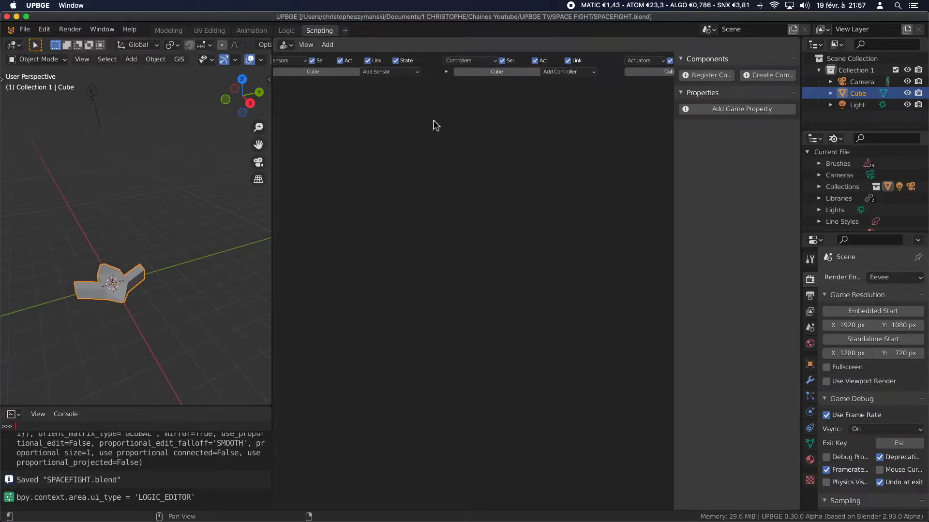
left_click_drag(800, 223, 873, 223)
key("z")
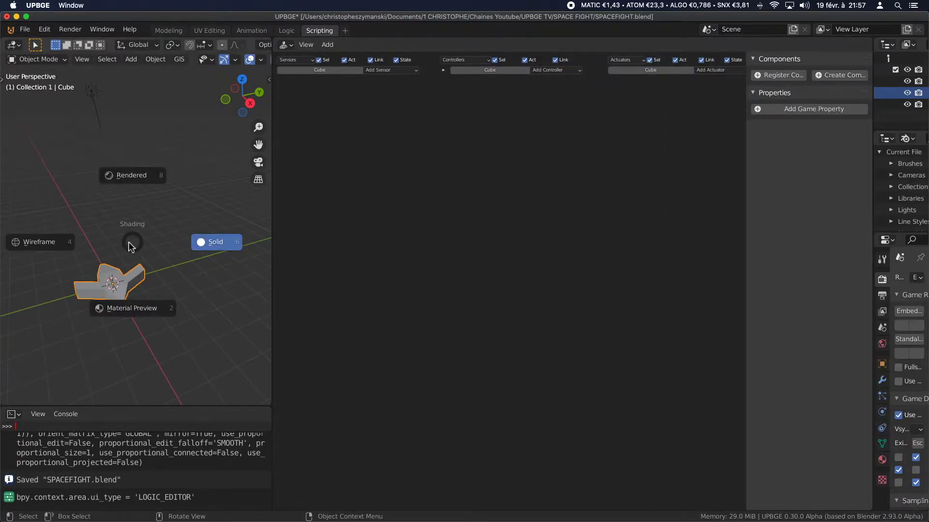
left_click(126, 181)
key("KP_0")
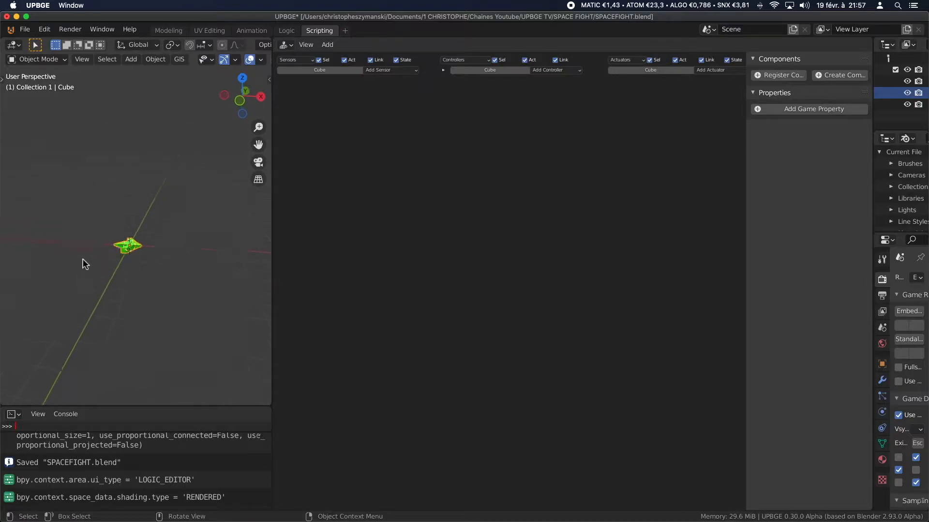
middle_click_drag(116, 254, 82, 253, "shift")
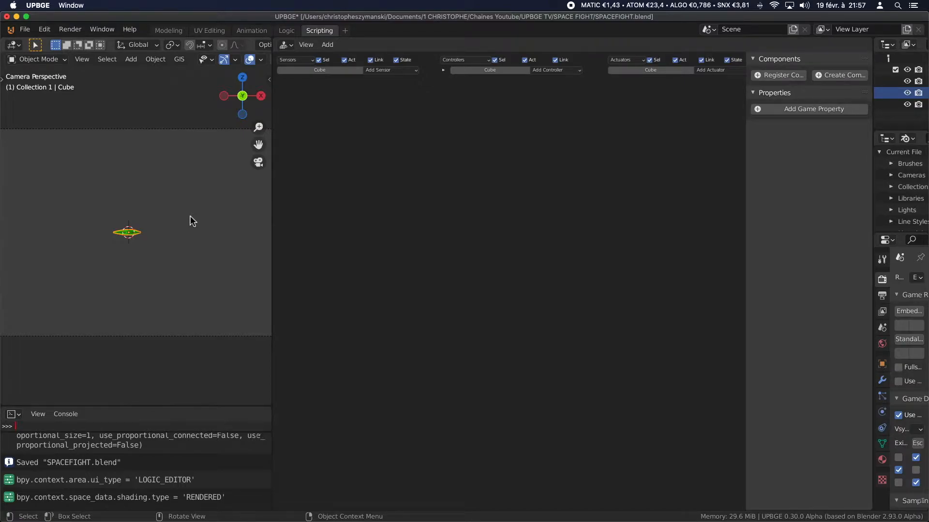
- Narrow the 3D viewport to give the Logic Bricks Editor more width and bring the Sensors column into view
scroll(360, 145, "up", 3)
scroll(359, 170, "up", 1)
middle_click_drag(359, 170, 426, 170)
left_click_drag(272, 226, 198, 232)
scroll(62, 241, "up", 1)
middle_click_drag(395, 143, 413, 143)
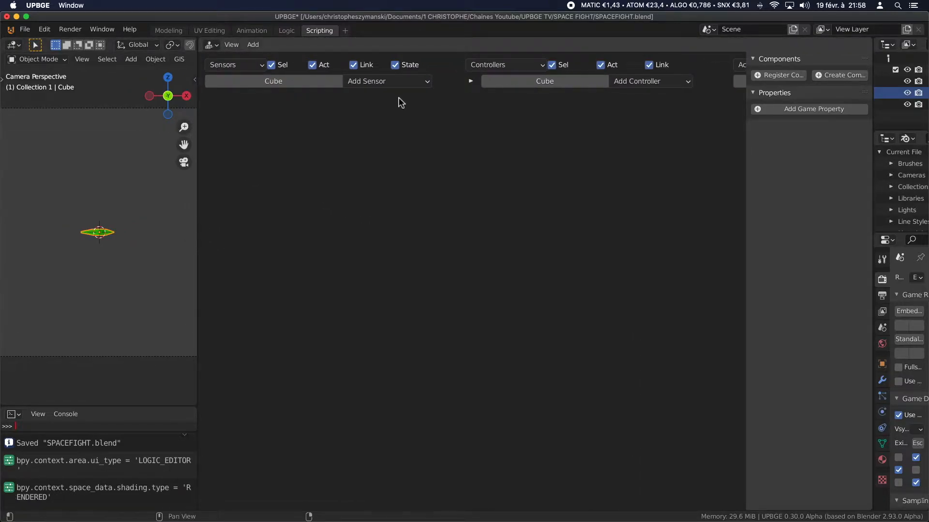
- Add four Keyboard sensors to the ship's logic
left_click(388, 83)
left_click(387, 168)
left_click(386, 85)
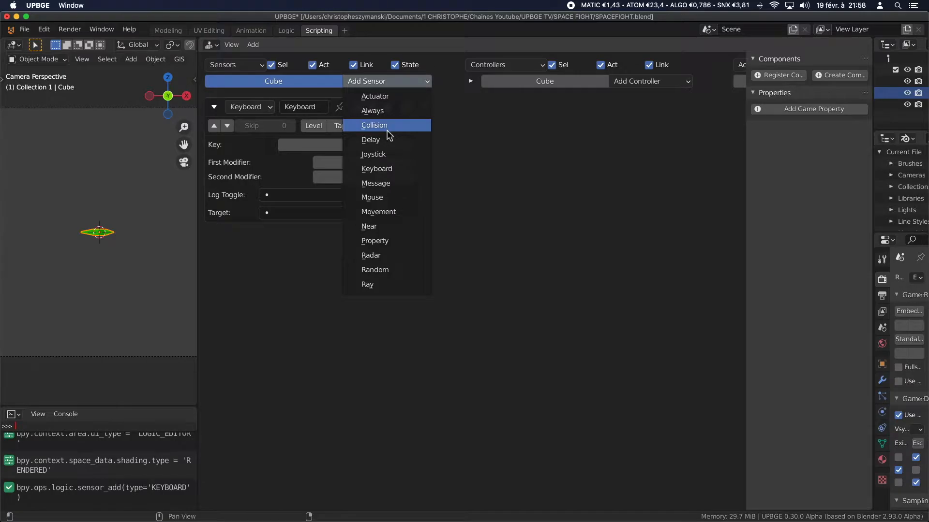
left_click(389, 169)
left_click(393, 83)
left_click(391, 169)
left_click(393, 84)
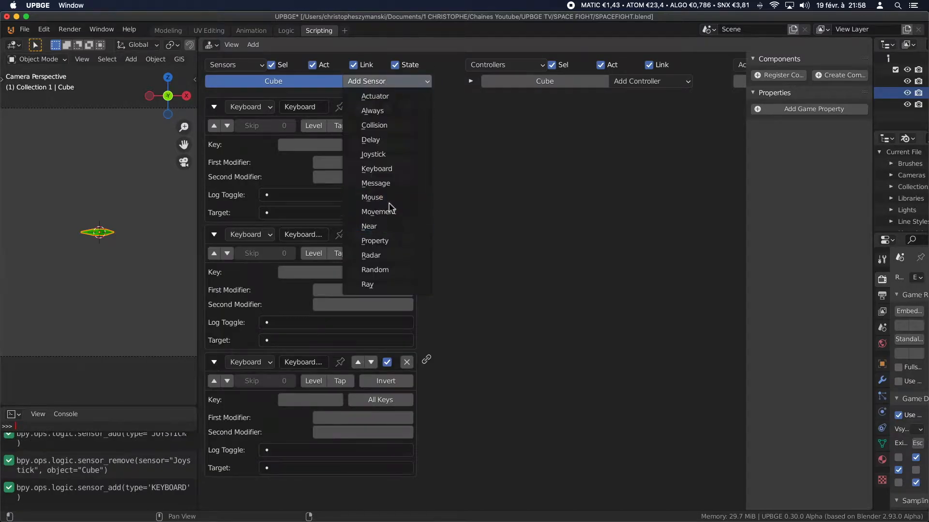
left_click(393, 171)
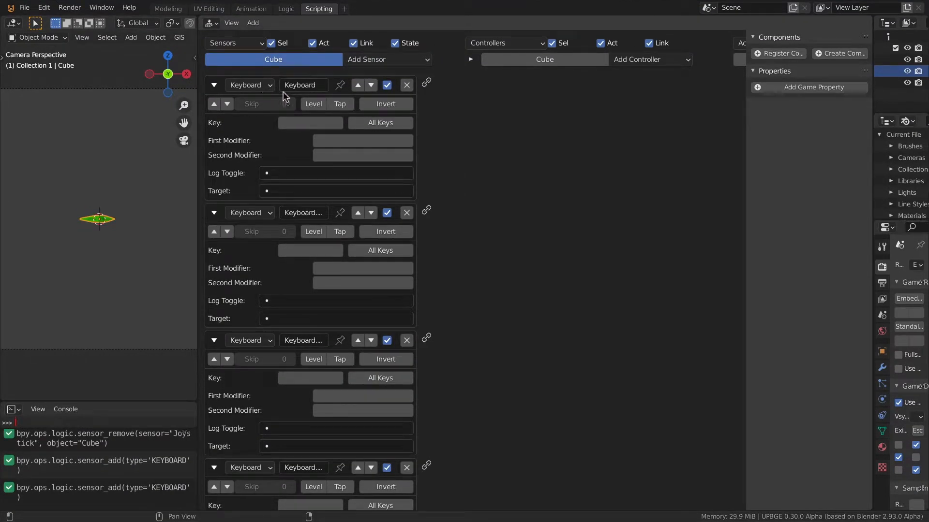
- Rename the first Keyboard sensor Z, assign it the Z key and collapse it
left_click(294, 90)
type("Z")
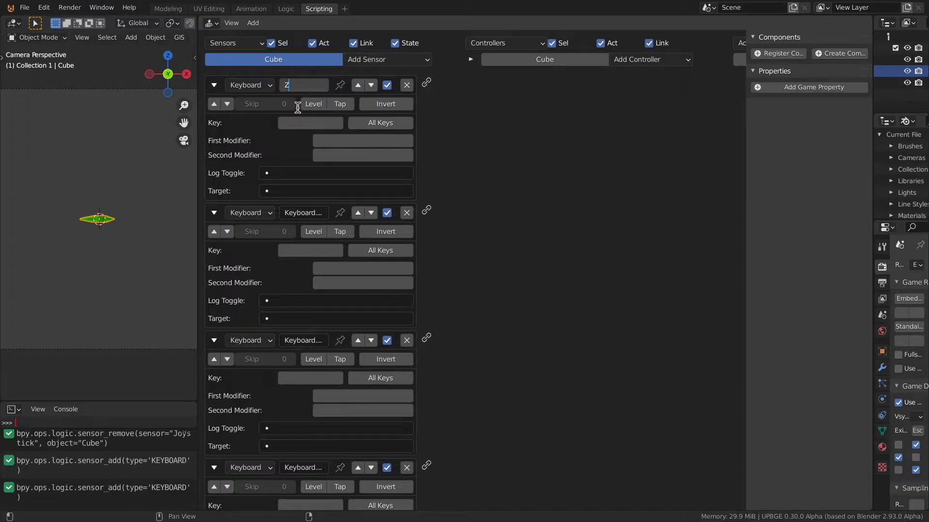
left_click(303, 125)
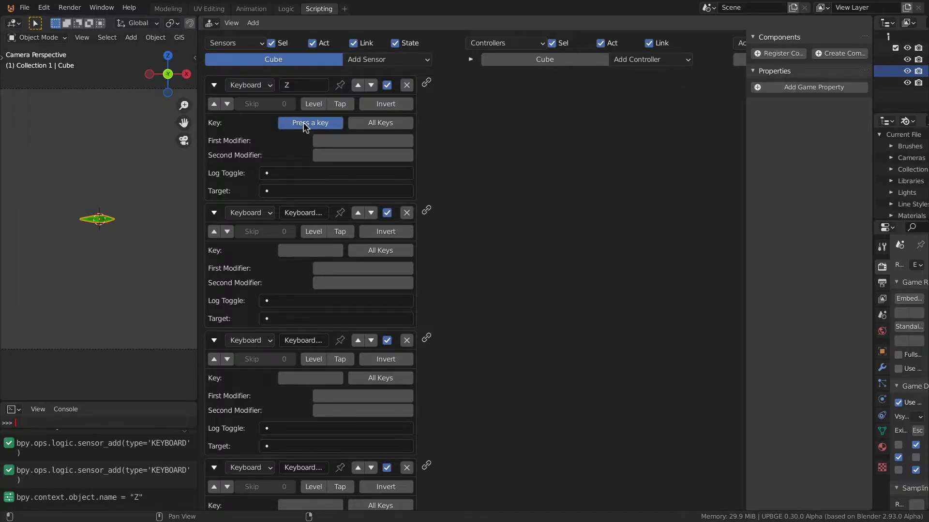
key("z")
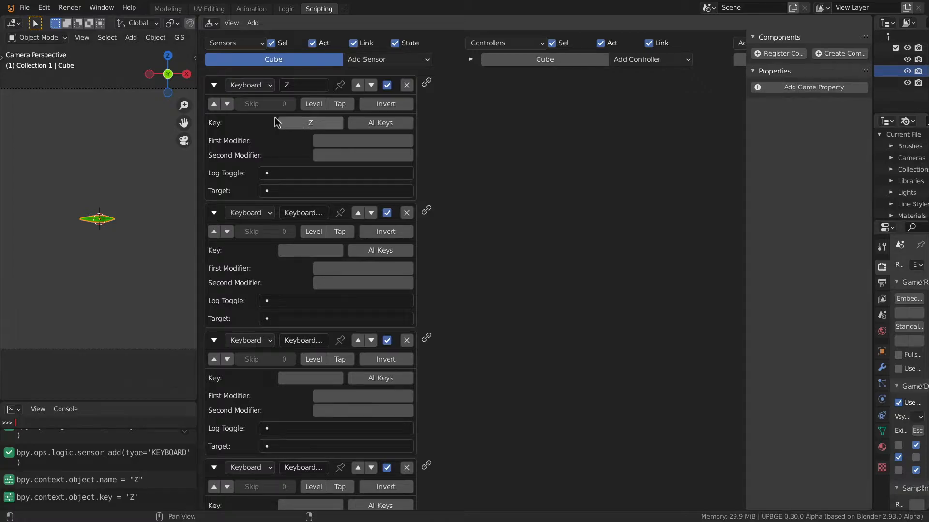
left_click(214, 86)
- Rename the second Keyboard sensor S, assign it the S key and collapse it
left_click(295, 107)
type("S")
left_click(305, 145)
key("s")
left_click(213, 107)
- Rename the third Keyboard sensor Q, assign it the Q key and collapse it
left_click(305, 129)
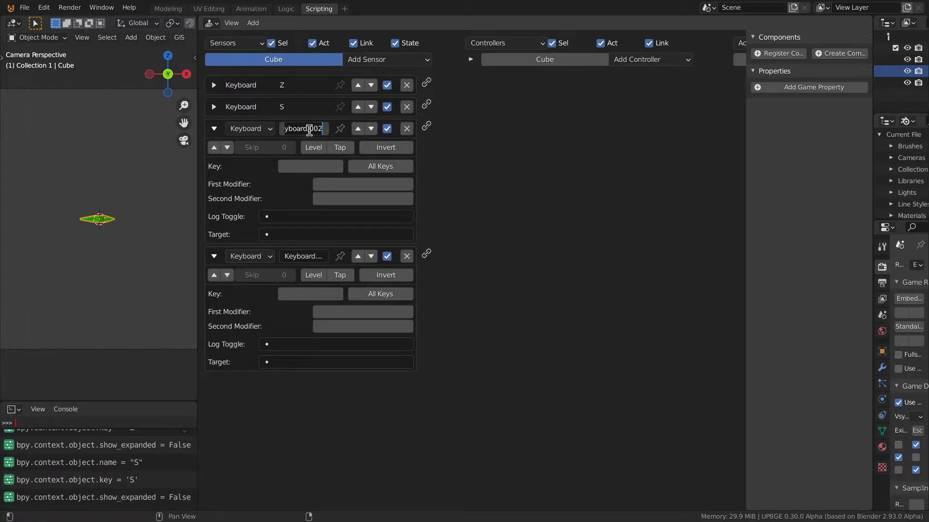
type("Q")
key("Return")
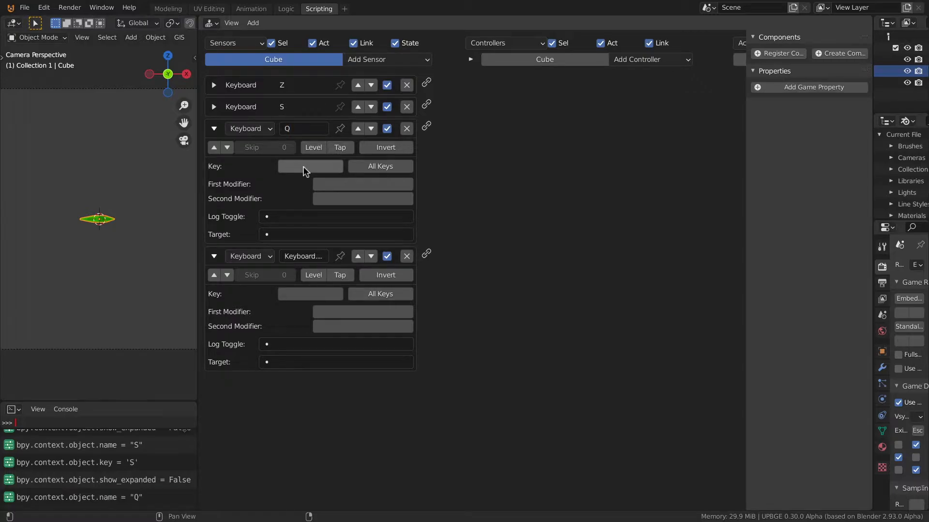
left_click(304, 167)
key("q")
left_click(214, 129)
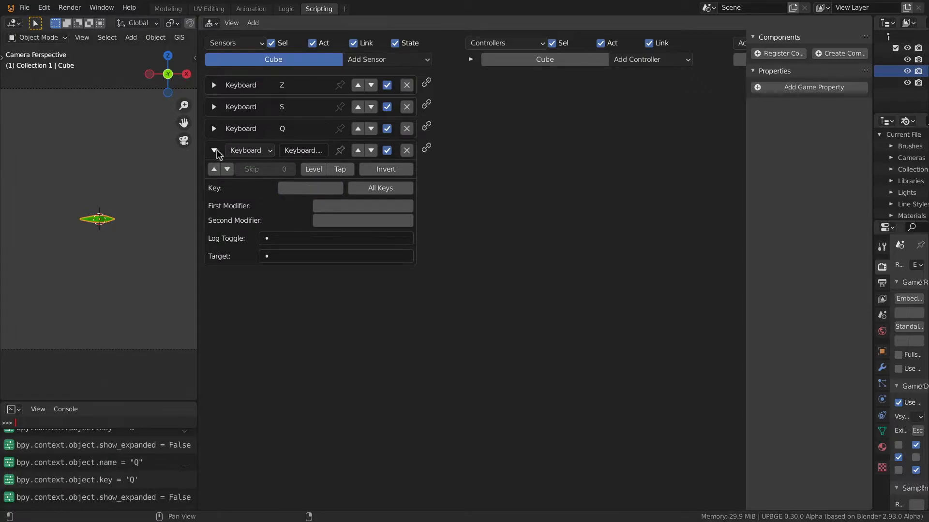
- Rename the fourth Keyboard sensor D, assign it the D key and collapse it
left_click(305, 151)
type("D")
left_click(307, 188)
key("d")
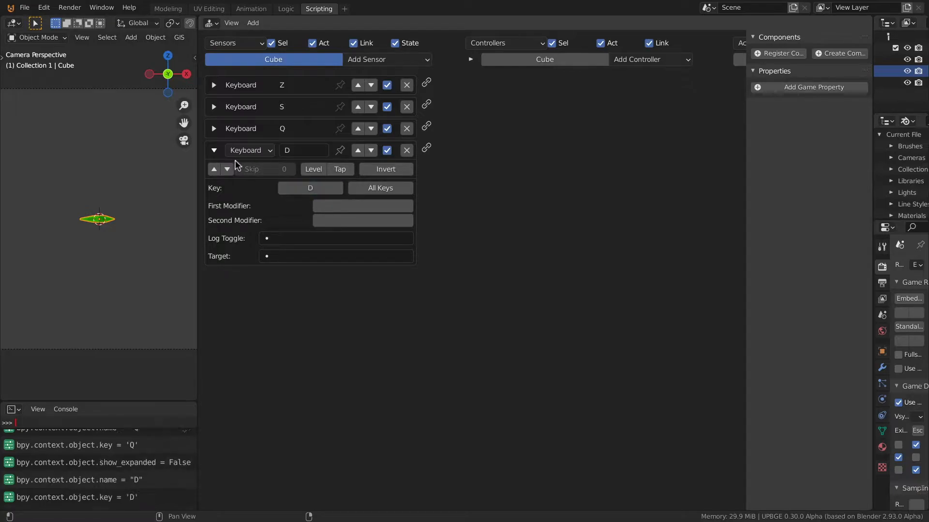
left_click(214, 150)
- Add four And controllers to the ship's logic
left_click(633, 60)
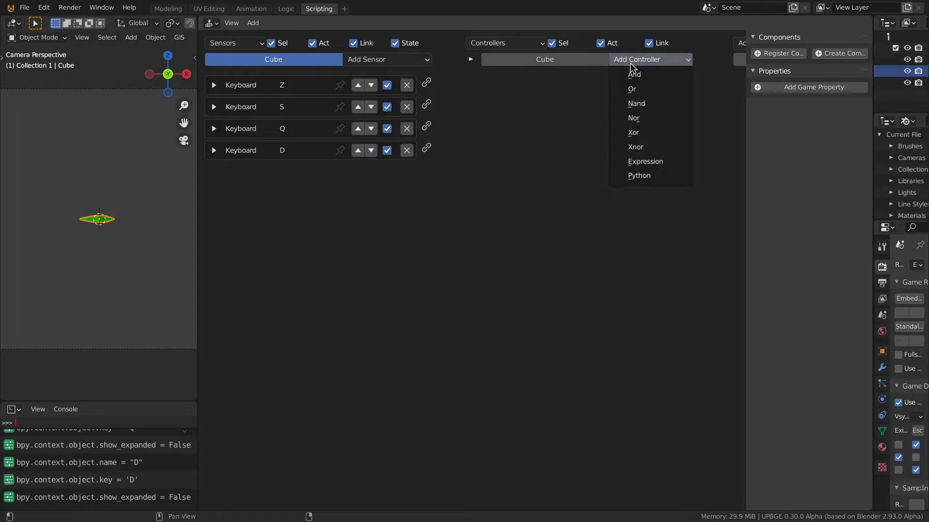
left_click(632, 75)
left_click(630, 61)
left_click(631, 75)
left_click(628, 61)
left_click(628, 73)
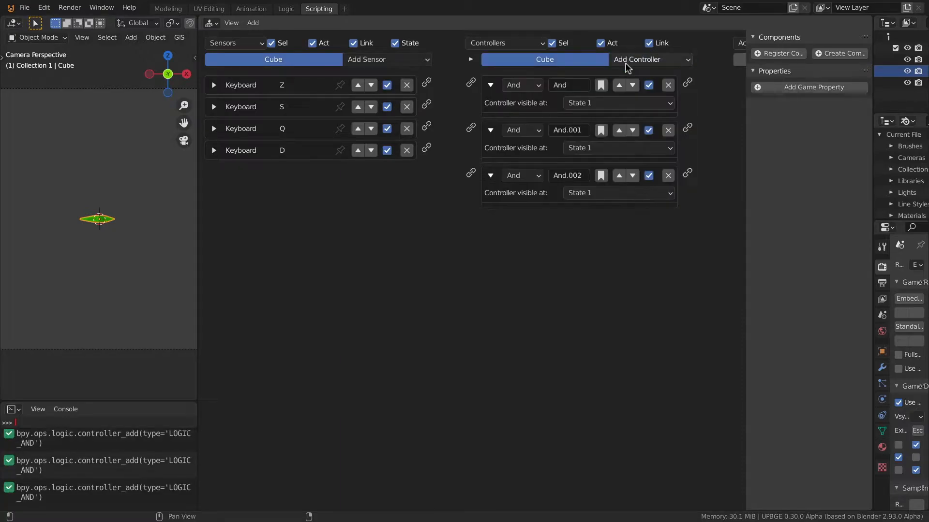
- Link the Z, S, Q and D sensors each to its own And controller and collapse all the controllers
left_click_drag(426, 83, 471, 82)
mouse_move(426, 104)
left_mouse_down()
mouse_move(471, 127)
mouse_move(471, 172)
left_mouse_up()
left_click_drag(426, 150, 471, 217)
left_click(503, 43)
left_click(505, 52)
- Add four Motion actuators to the ship's logic
middle_click_drag(597, 184, 369, 205)
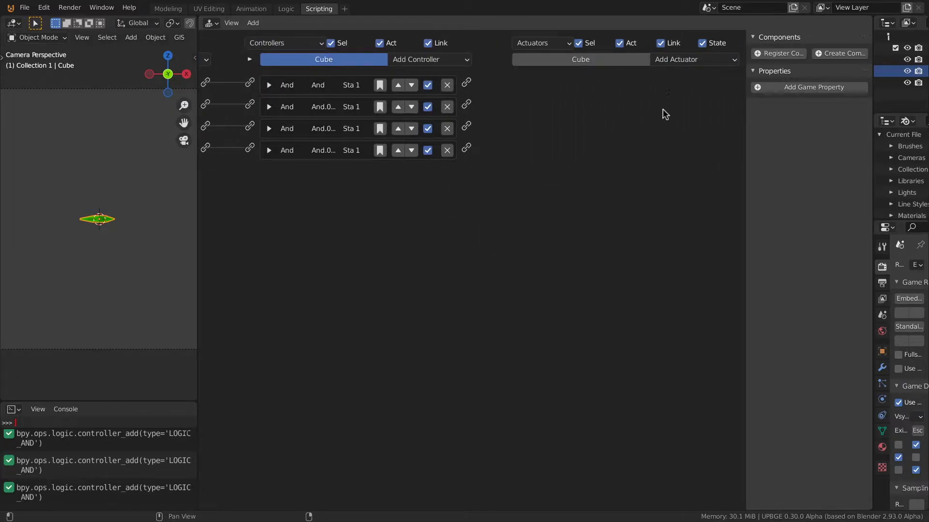
left_click(701, 60)
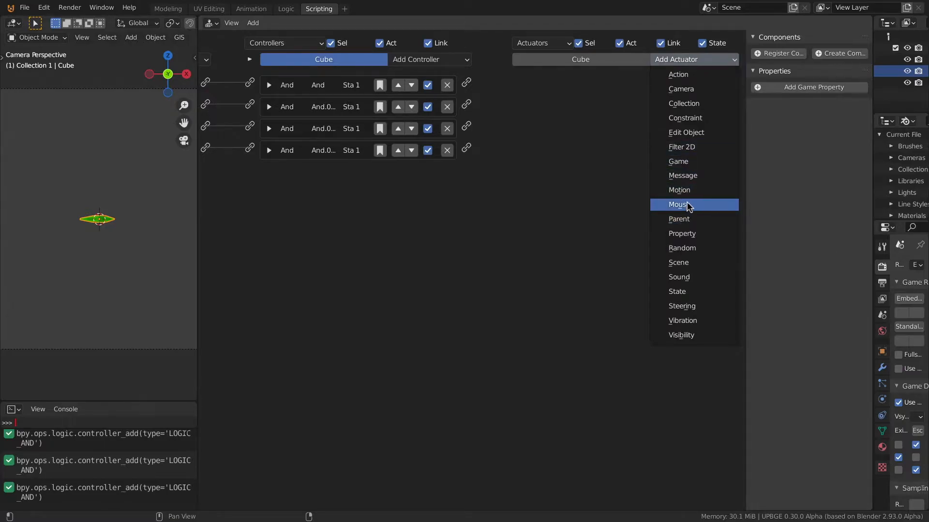
left_click(679, 190)
left_click(691, 59)
left_click(679, 189)
left_click(691, 59)
left_click(679, 190)
left_click(691, 59)
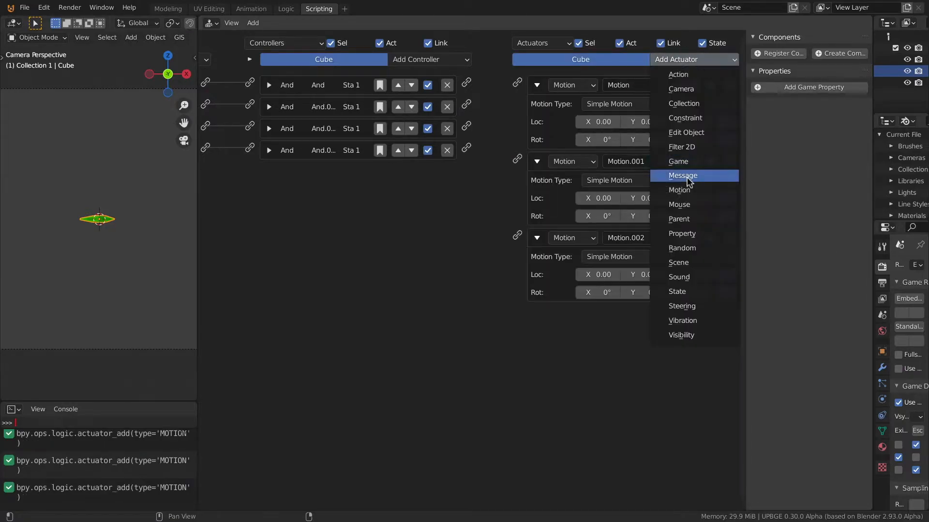
left_click(682, 189)
scroll(373, 172, "down", 2)
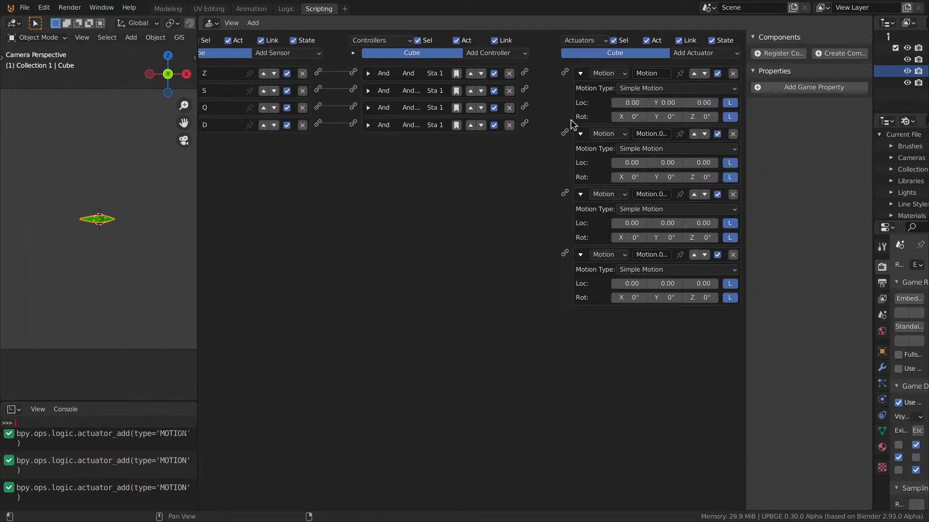
- Set the first Motion actuator's Z location to 0.10 and link it to the Z key's And controller
left_click(715, 103)
left_click_drag(525, 73, 564, 72)
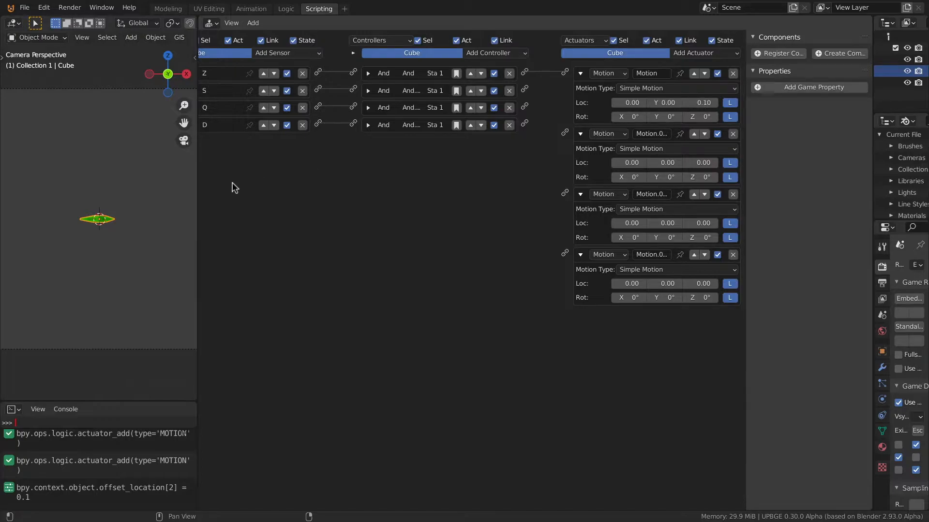
- Enlarge the camera view and run the game to test the ship's upward movement, ending the run when done
scroll(114, 233, "down", 4)
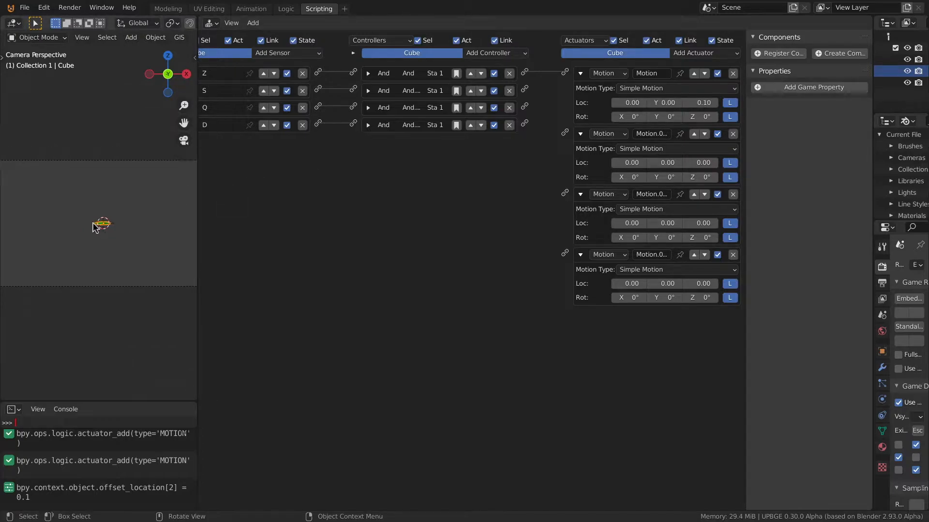
left_click_drag(197, 238, 289, 248)
scroll(164, 249, "up", 1)
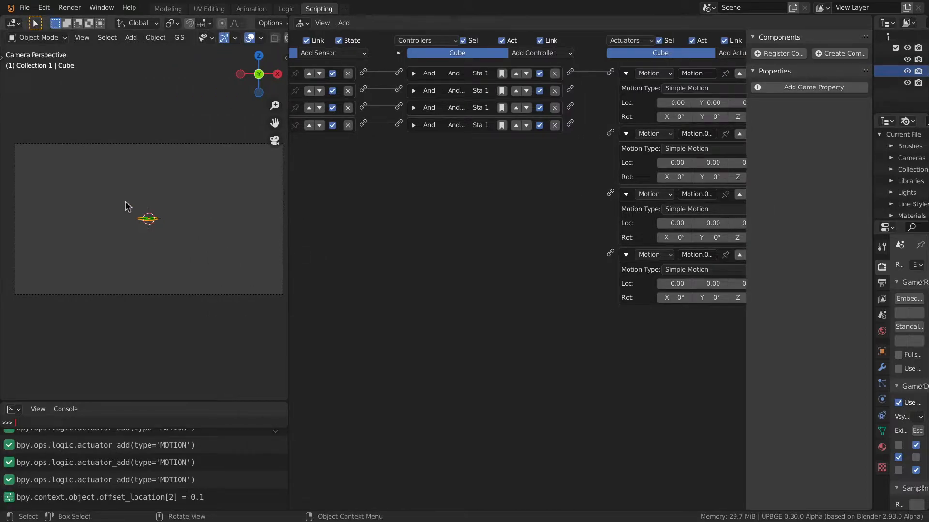
key("p")
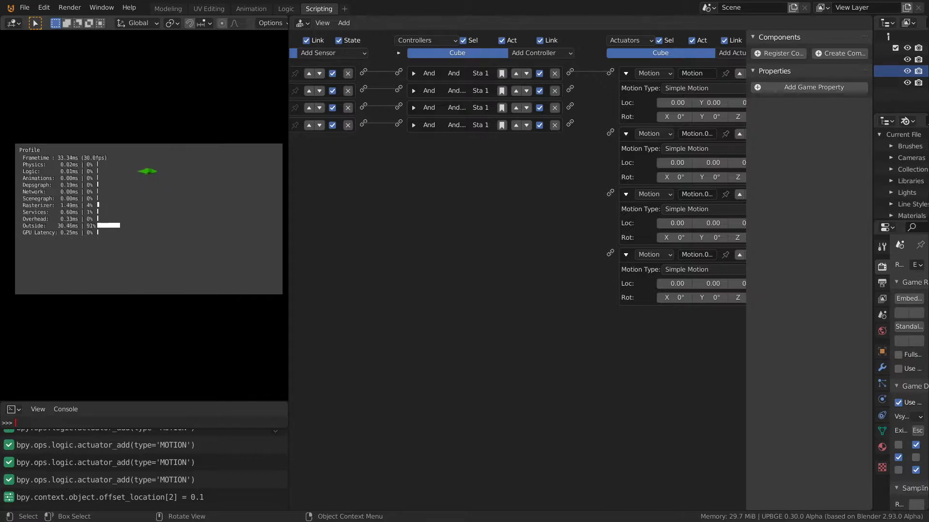
key("Escape")
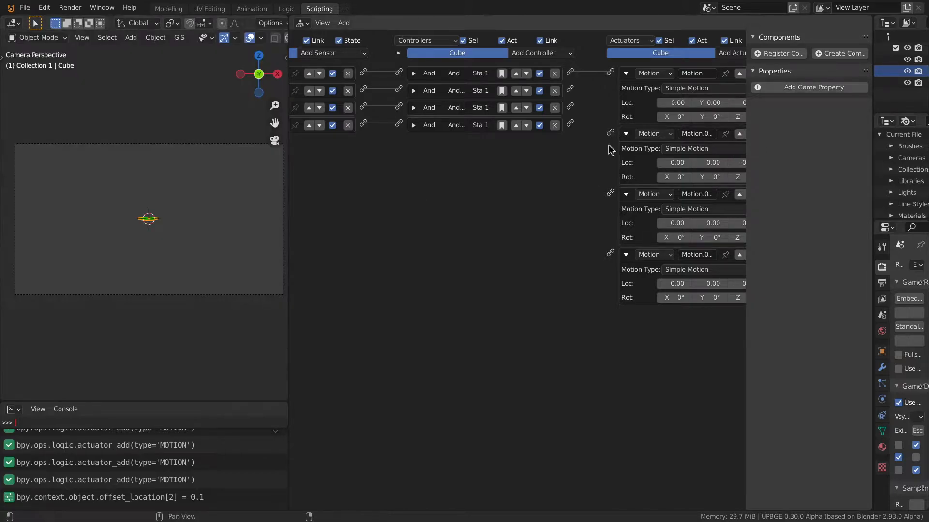
- Set the first Motion actuator's Z location to 0.50 and test-run the game
middle_click_drag(535, 204, 423, 209)
left_click(716, 103)
left_click(716, 103)
left_click(716, 103)
left_click(716, 103)
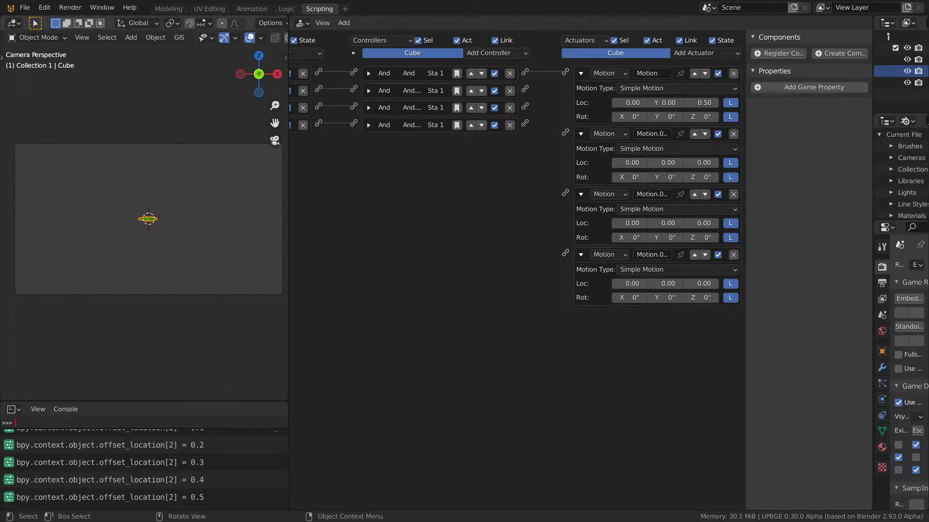
key("p")
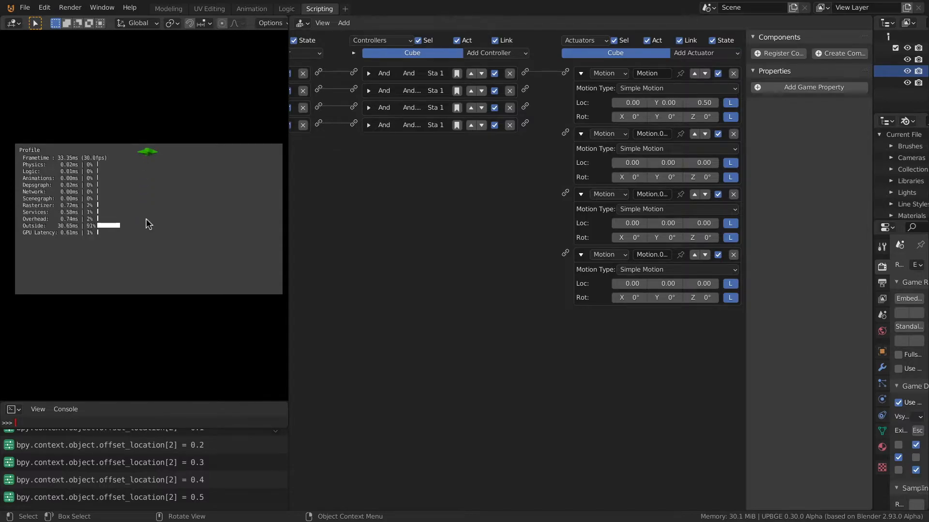
key("Escape")
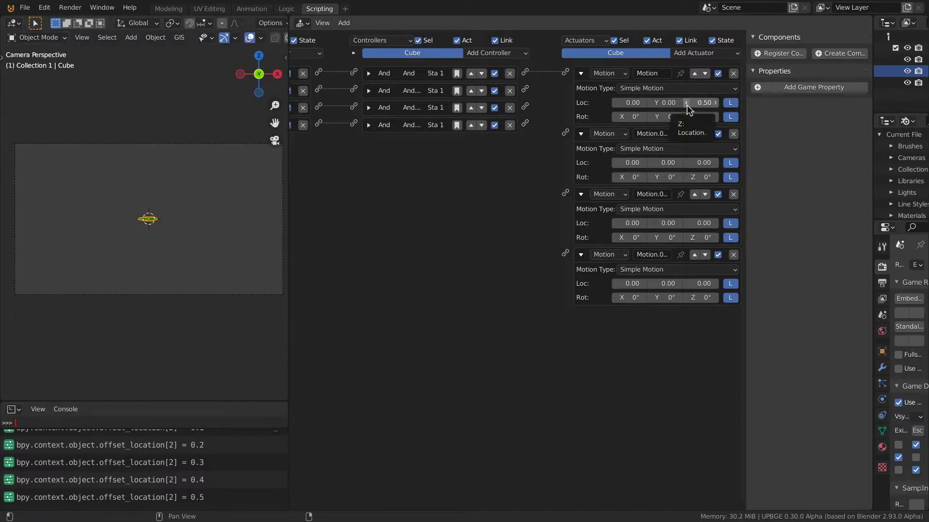
- Set the first Motion actuator's Z location to 0.40, then collapse it after a test run of the game
left_click(686, 103)
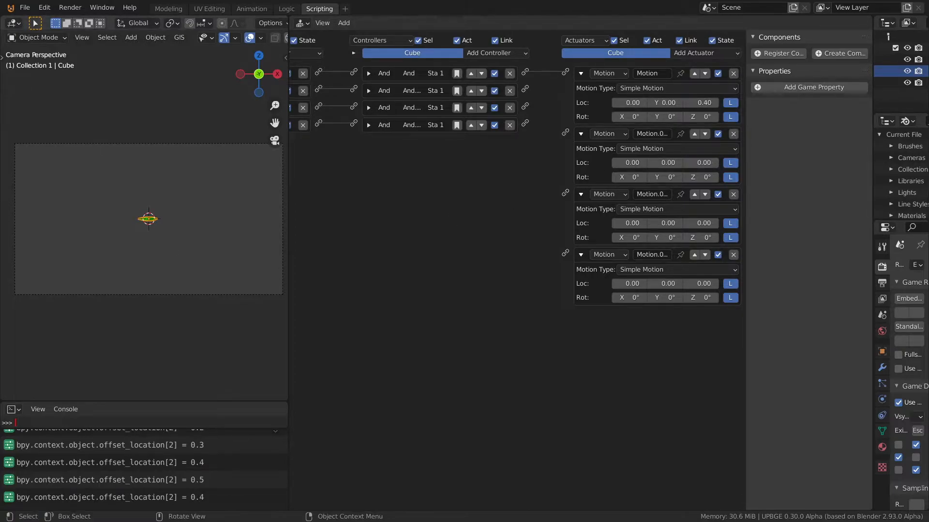
key("p")
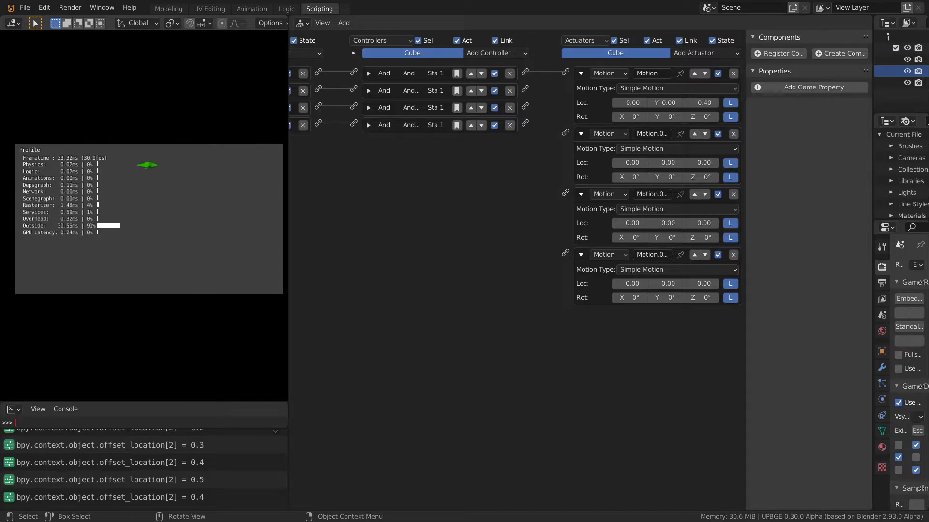
key("Escape")
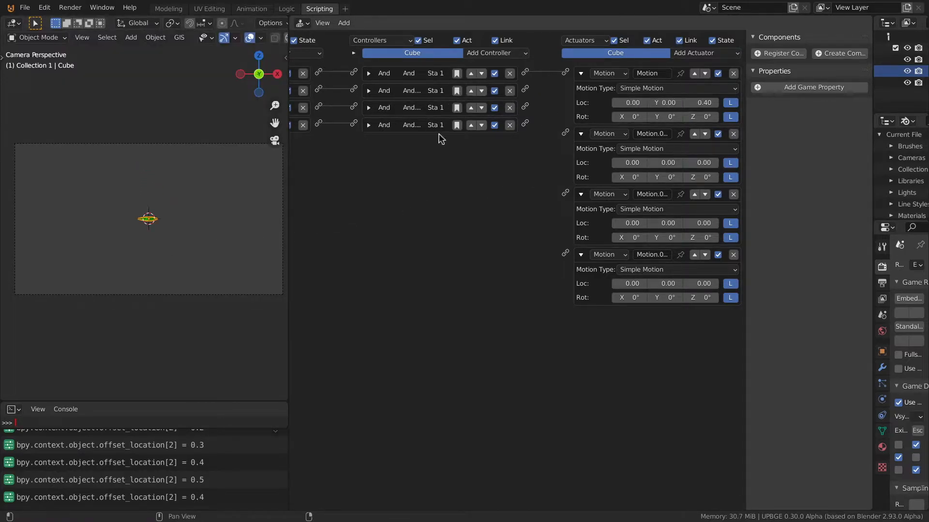
left_click_drag(290, 197, 120, 197)
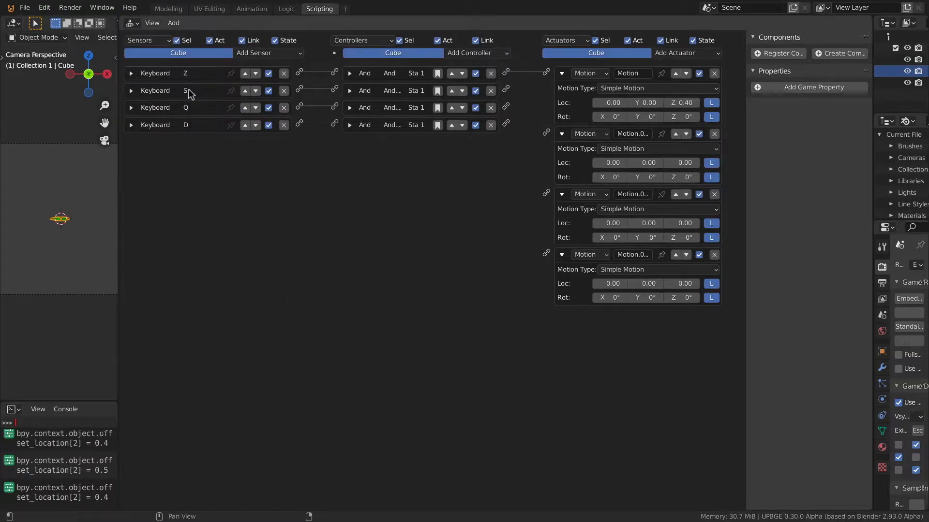
left_click(562, 74)
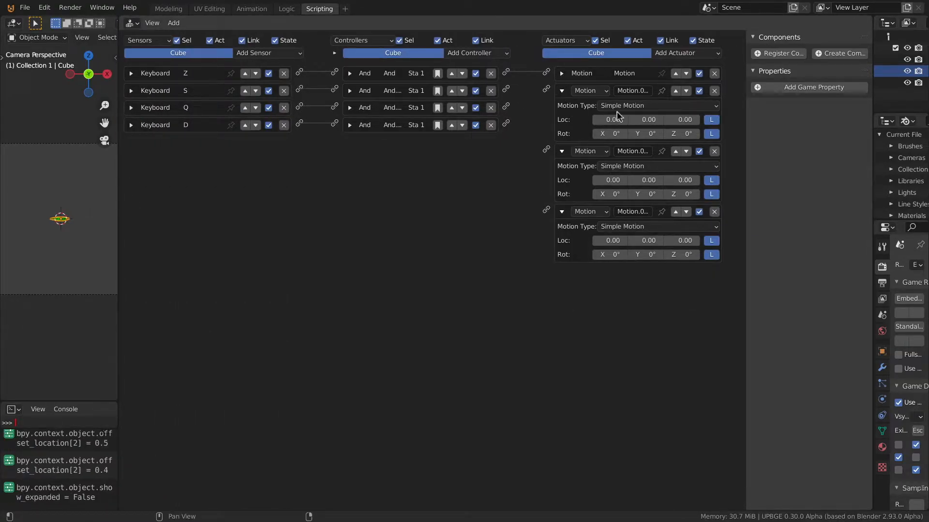
- Set the second Motion actuator's Z location to -0.40, link it to the S key's And controller and collapse it
left_click(667, 120)
left_click(668, 120)
left_click(668, 119)
left_click(667, 120)
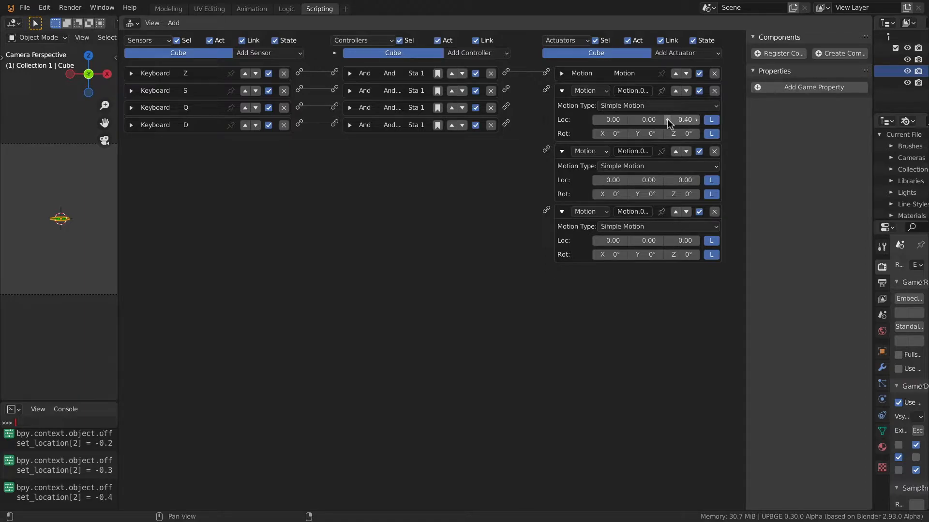
left_click_drag(506, 89, 547, 92)
left_click(561, 91)
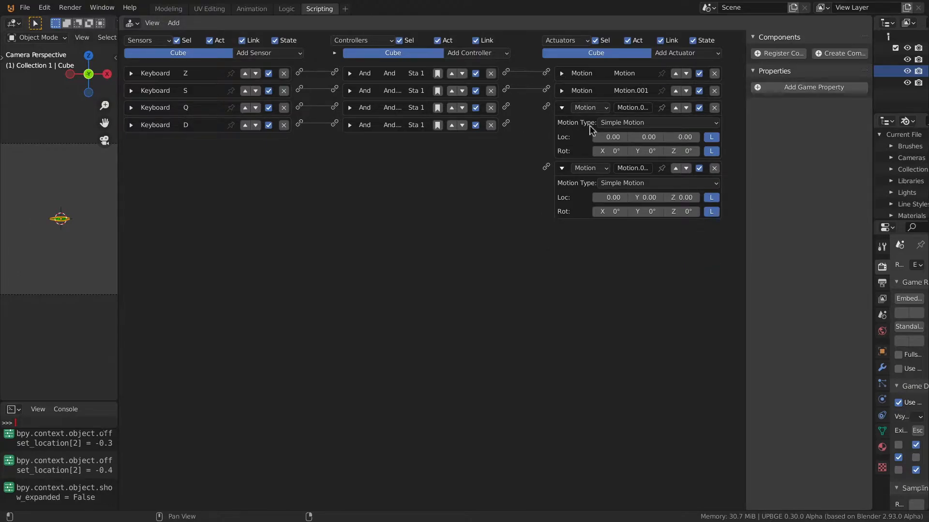
left_click(595, 151)
left_click(596, 151)
left_click(596, 151)
left_click(624, 153)
left_click(624, 152)
left_click(623, 152)
left_click(624, 153)
left_click(597, 151)
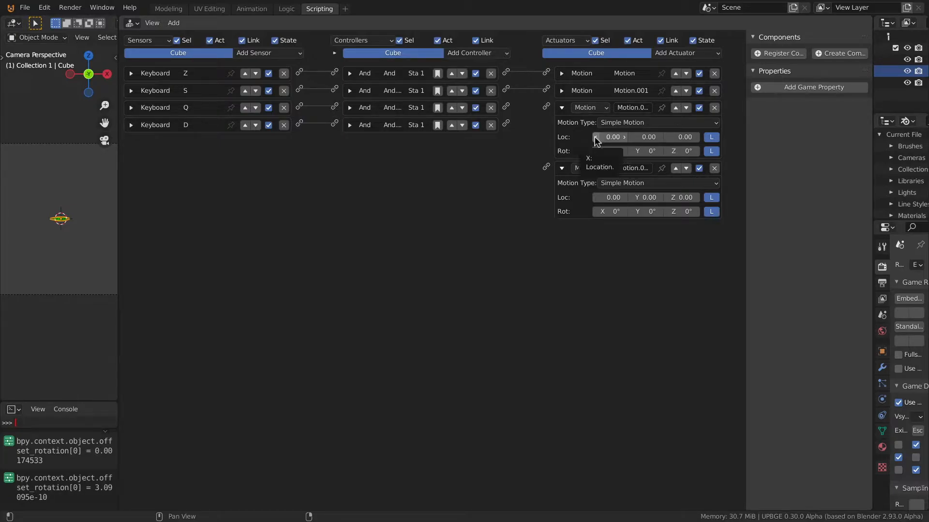
- Set the third Motion actuator's X location to -0.40, link it to the Q key's And controller and collapse it
left_click(596, 137)
left_click(596, 137)
left_click(596, 137)
left_click(596, 138)
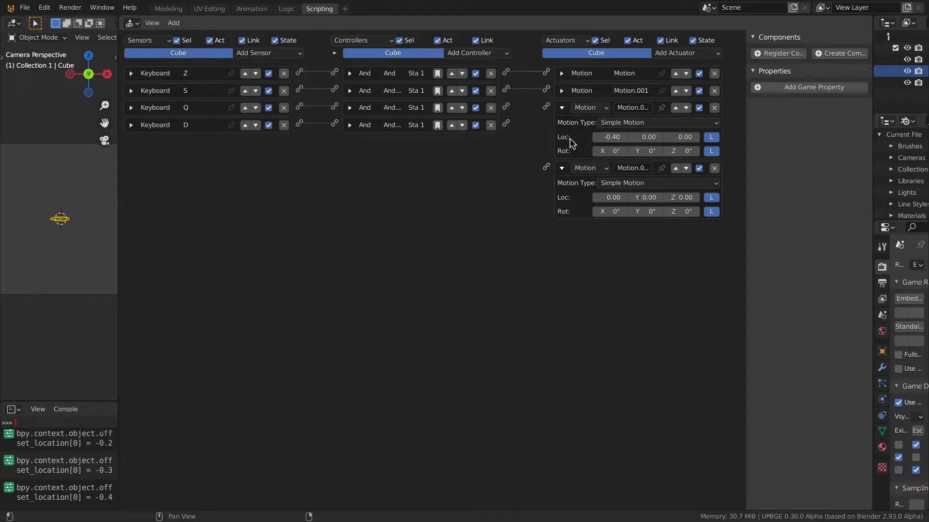
left_click(562, 108)
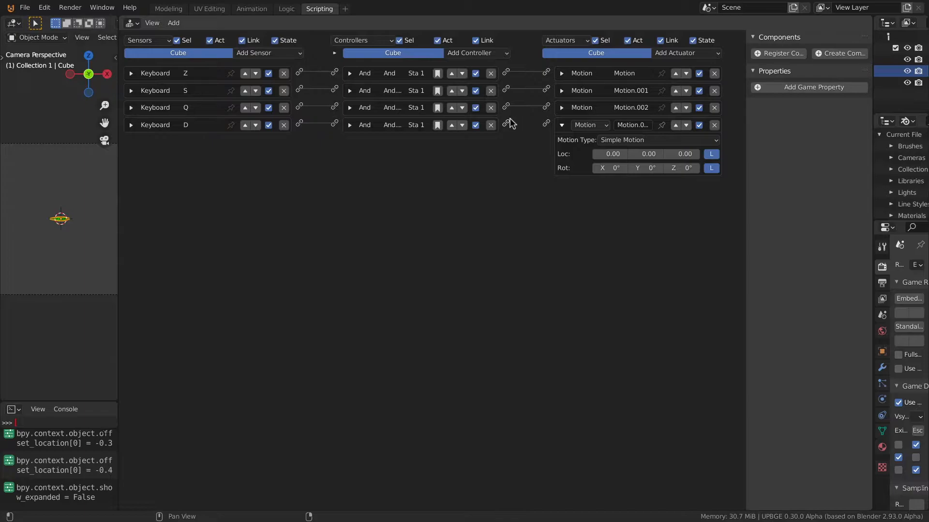
- Set the fourth Motion actuator's X location to 0.40 and link it to the D key's And controller
left_click(623, 153)
left_click(624, 153)
left_click(624, 153)
left_click(624, 154)
left_click_drag(506, 123, 538, 127)
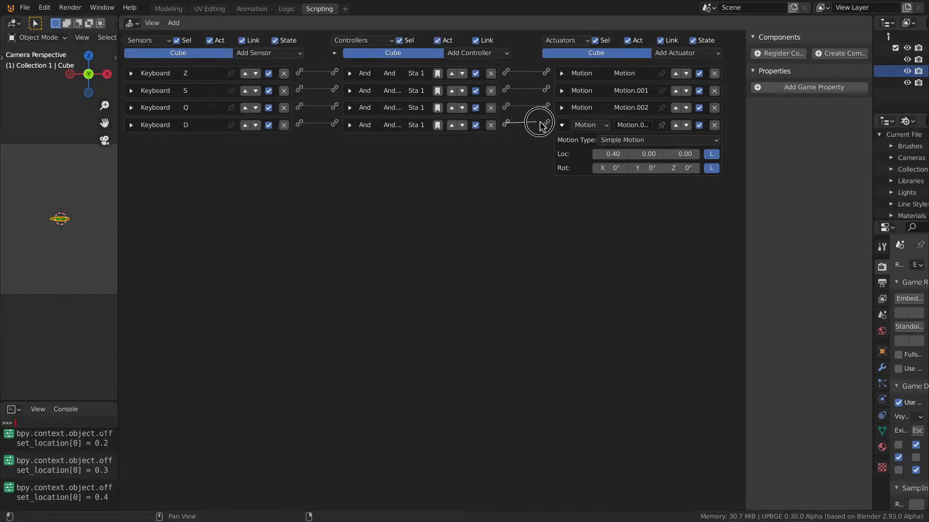
- Run the game through the camera in the Modeling workspace and test the ship's movement in all directions
left_click(168, 8)
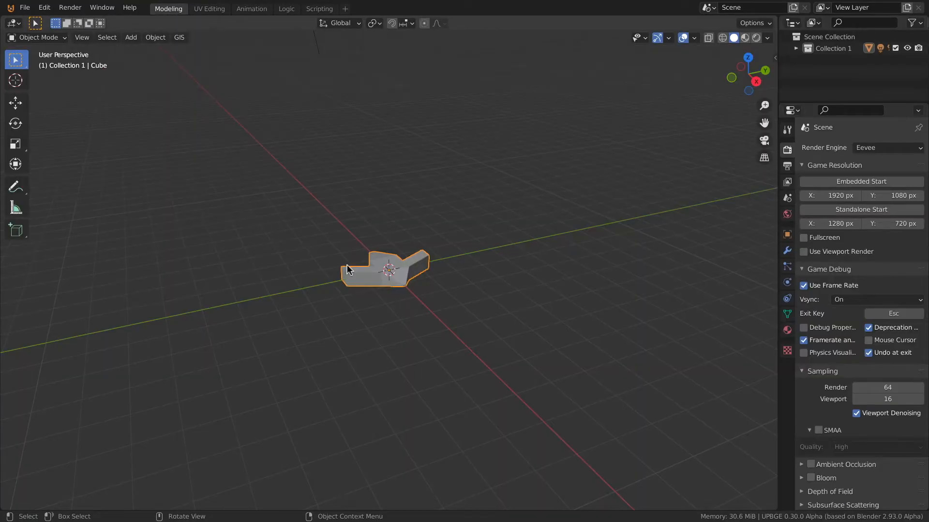
key("KP_0")
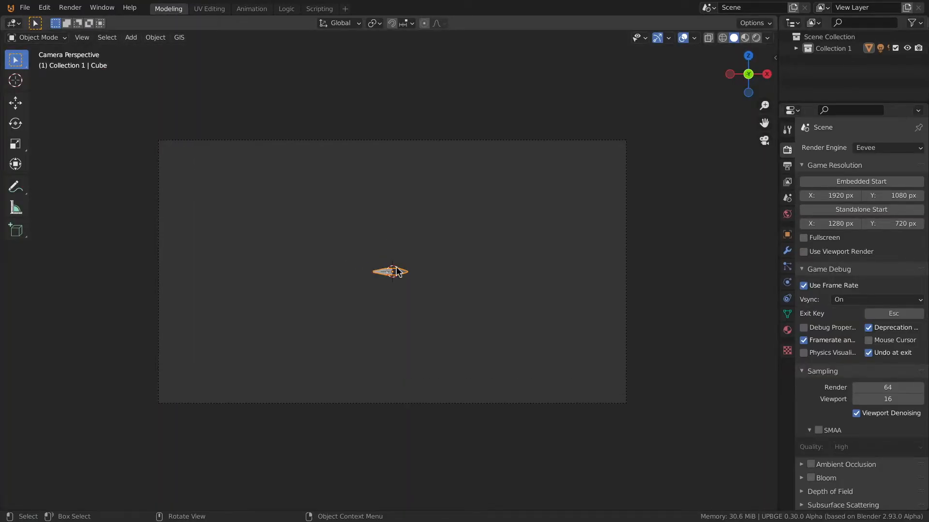
key("p")
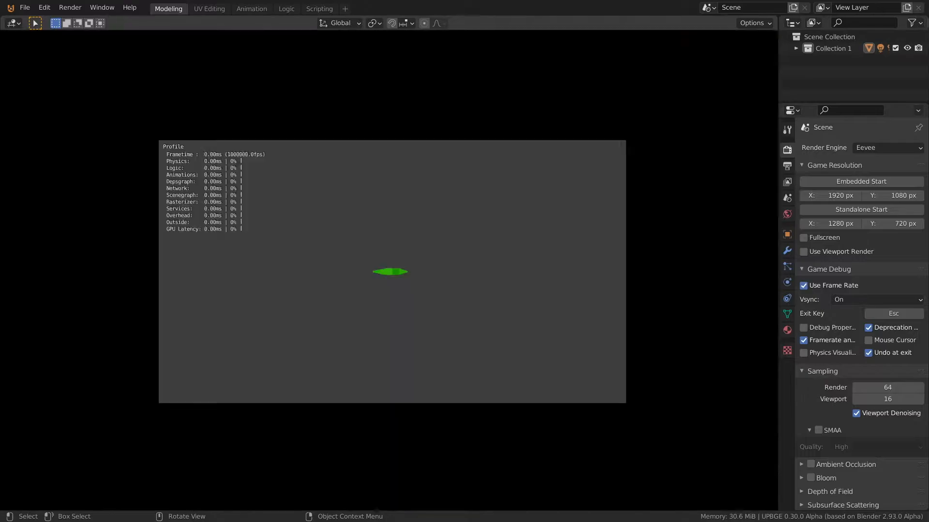
key("Down")
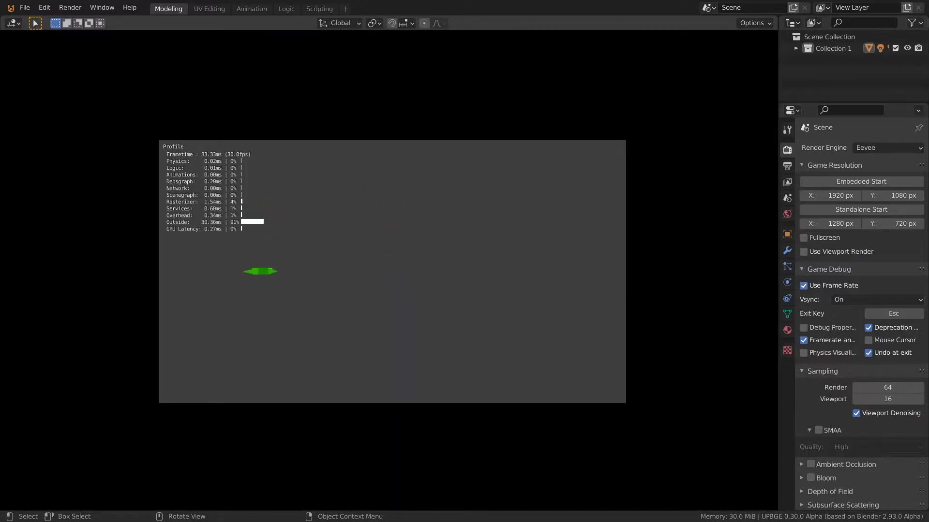
key("Left")
key("Up")
key("Escape")
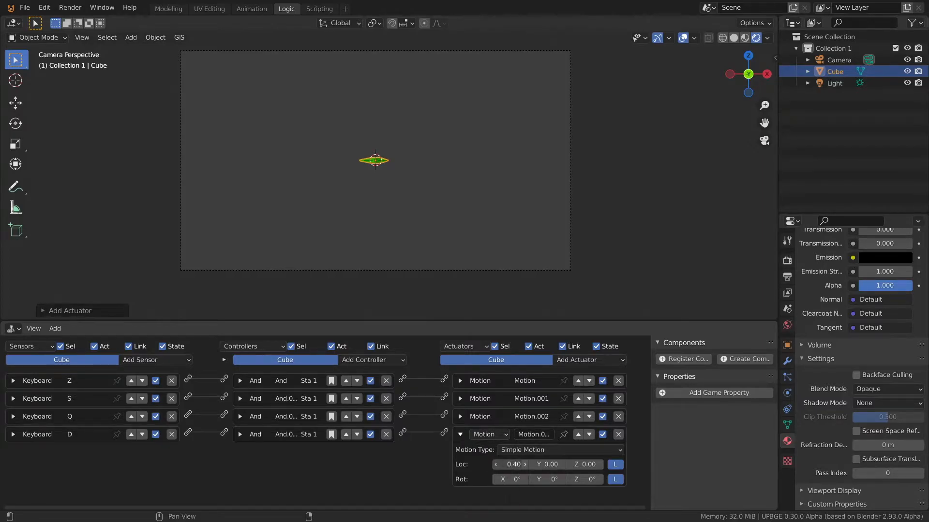
- Go through the four Motion actuators' location settings and set the first actuator's Z location to 0.30
left_click(459, 435)
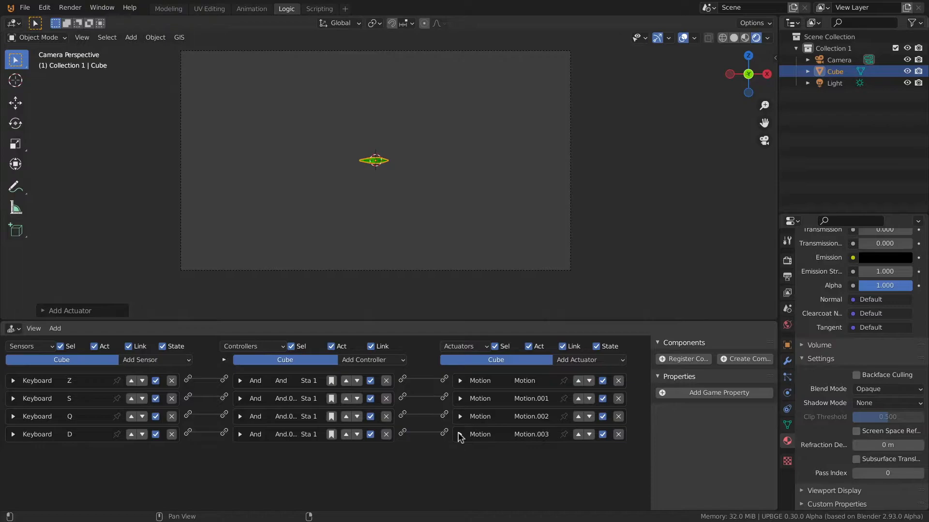
left_click(459, 417)
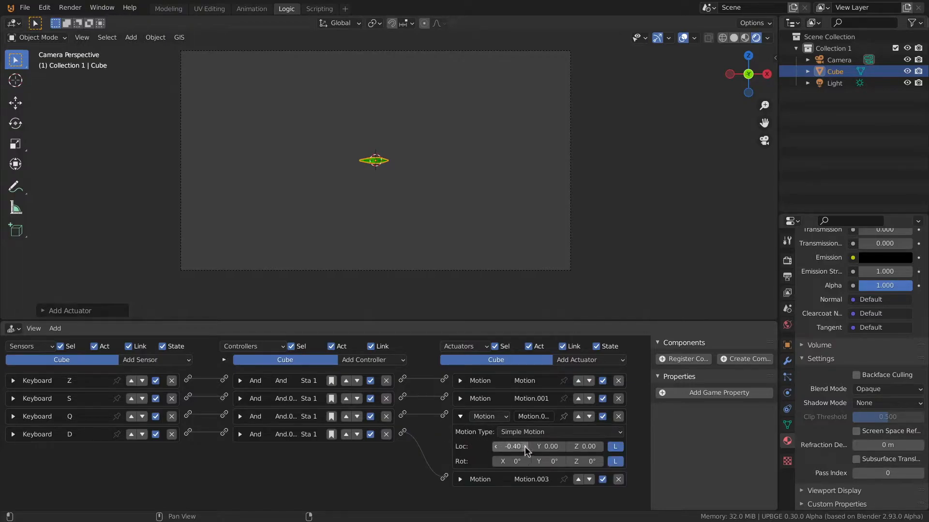
left_click(460, 416)
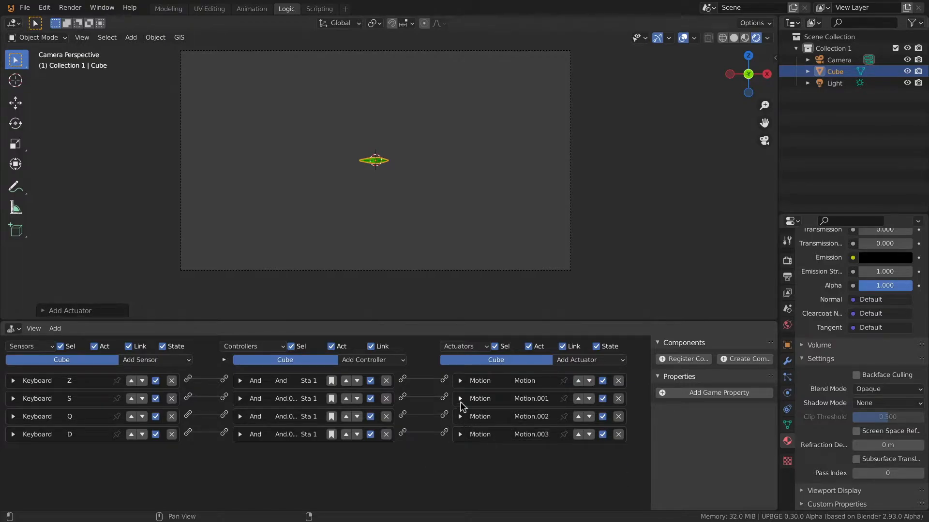
left_click(460, 399)
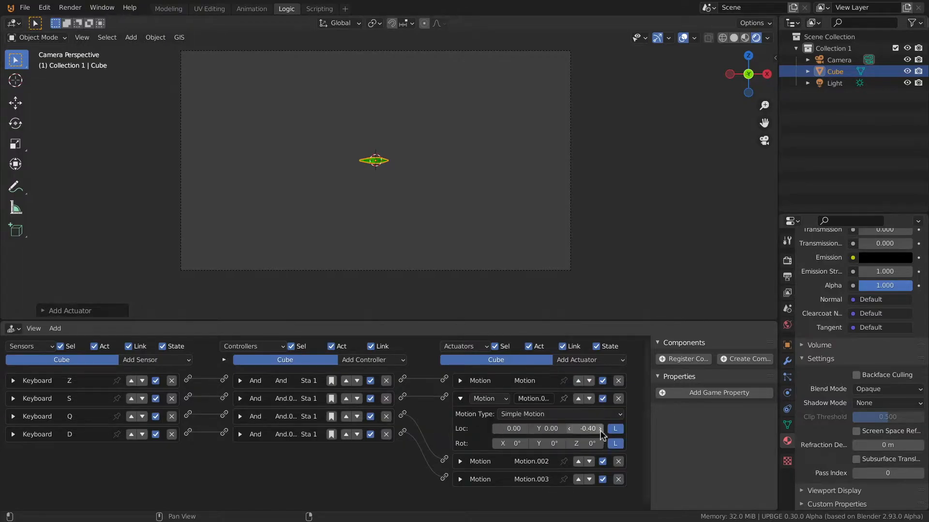
left_click(460, 399)
left_click(459, 381)
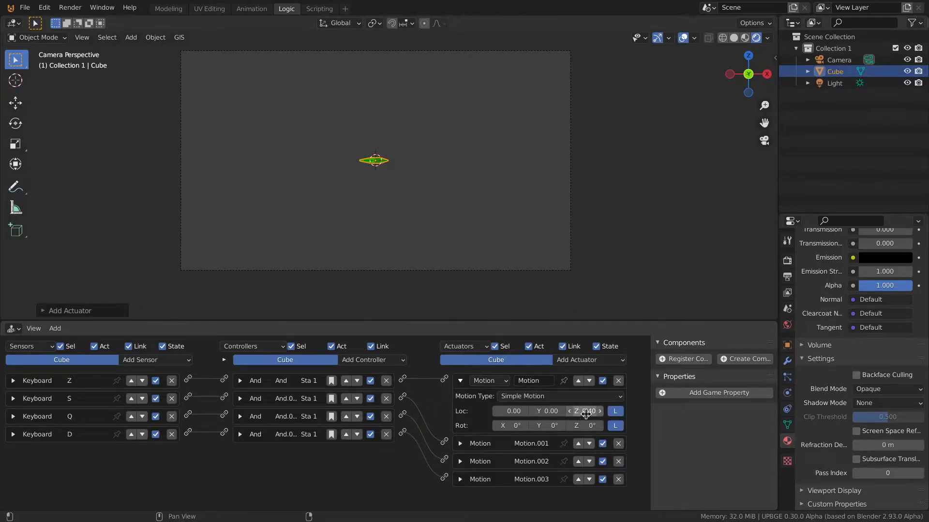
left_click(570, 413)
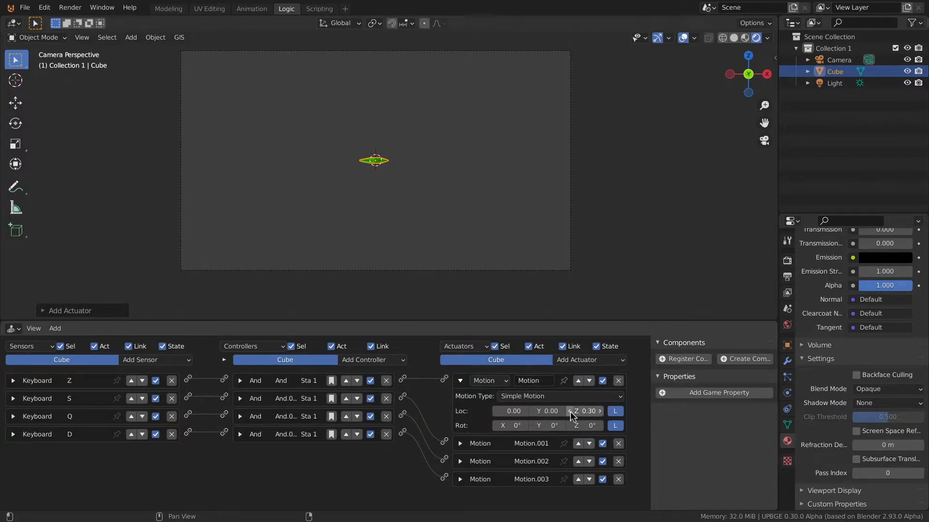
- Run the game twice from the camera view in the Modeling workspace to check the ship's adjusted speed
left_click(168, 9)
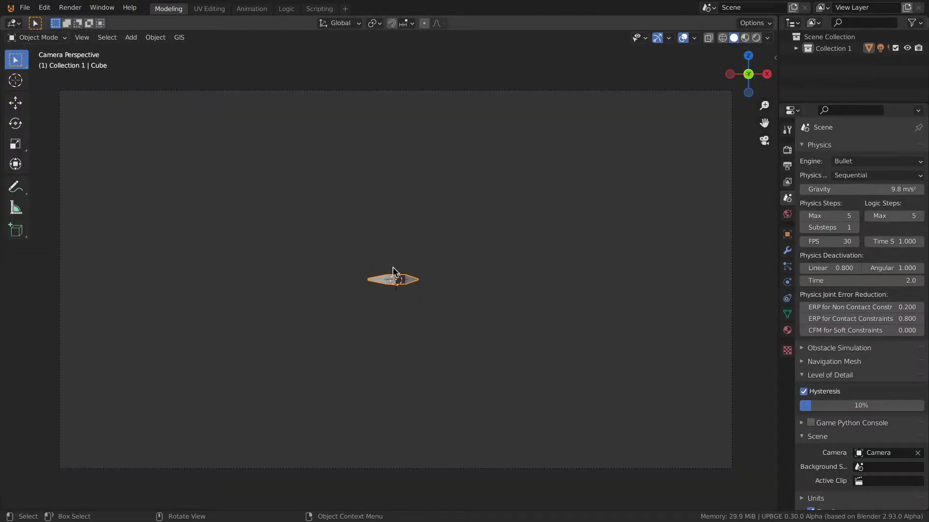
key("p")
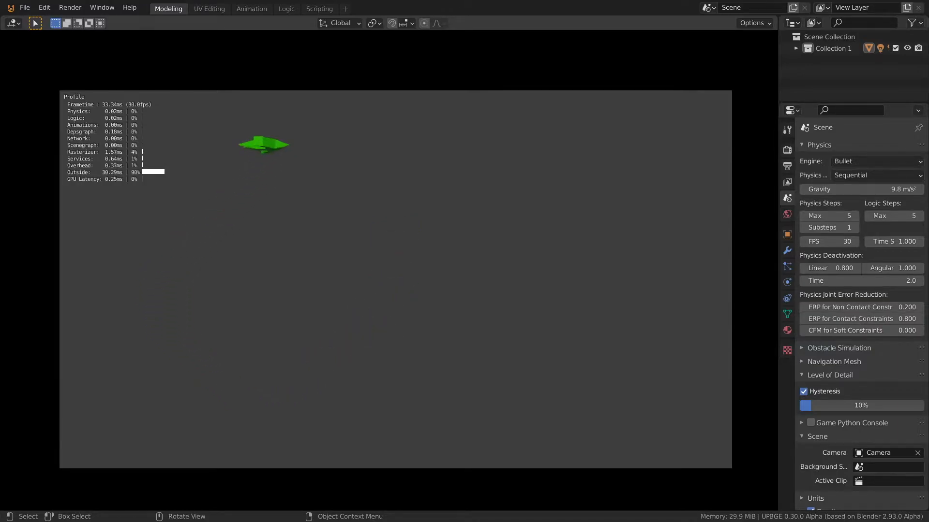
key("Escape")
middle_click_drag(424, 249, 398, 260)
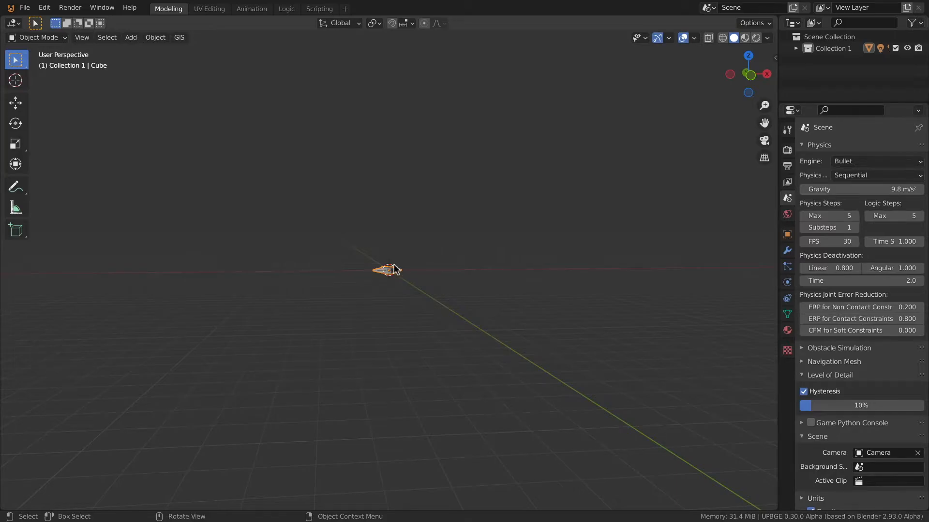
key("KP_0")
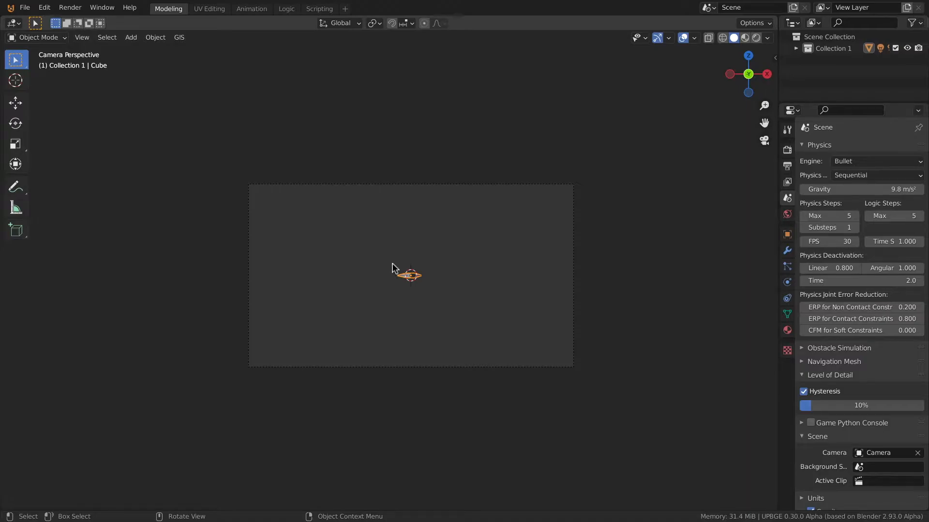
scroll(393, 269, "up", 2)
key("p")
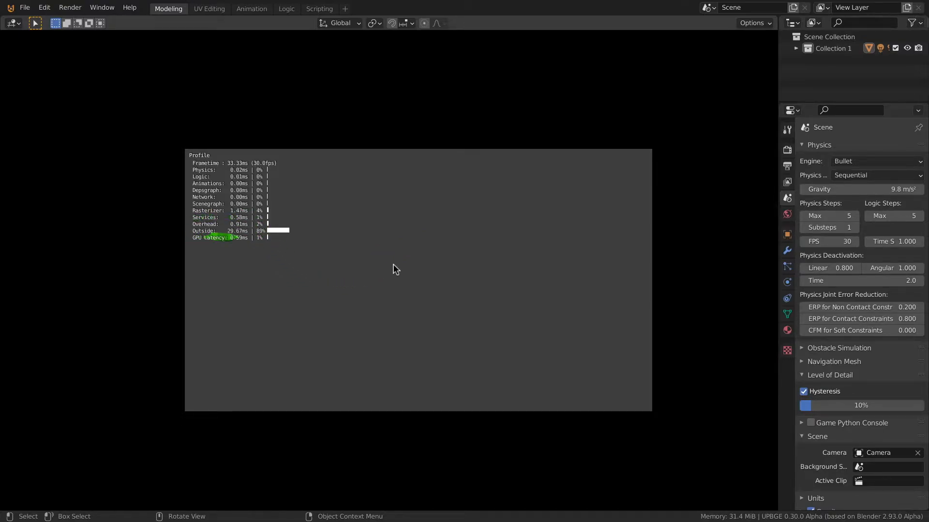
- Stop the running game and turn off the framerate and profile display in the render properties' Game Debug settings
key("Escape")
left_click(787, 151)
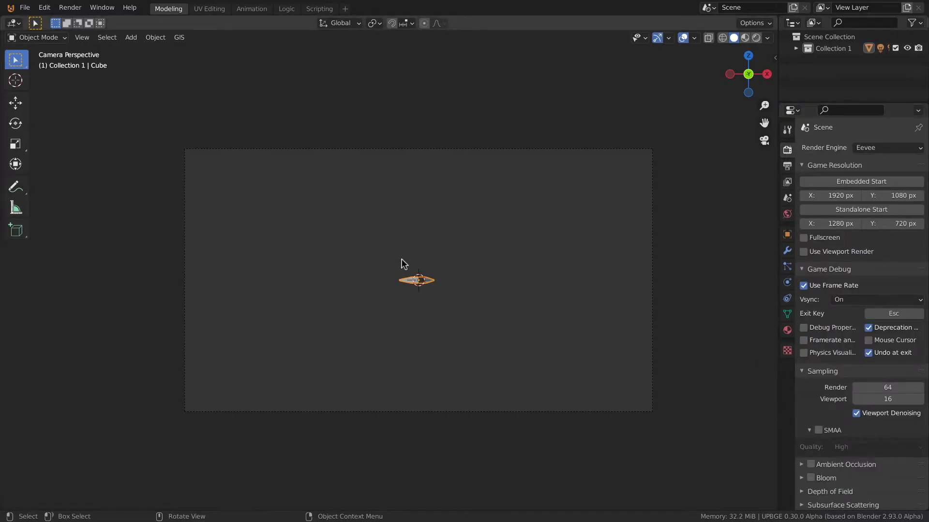
- In the Scripting workspace, add an Always sensor and an And controller to the ship and link them together
left_click(319, 9)
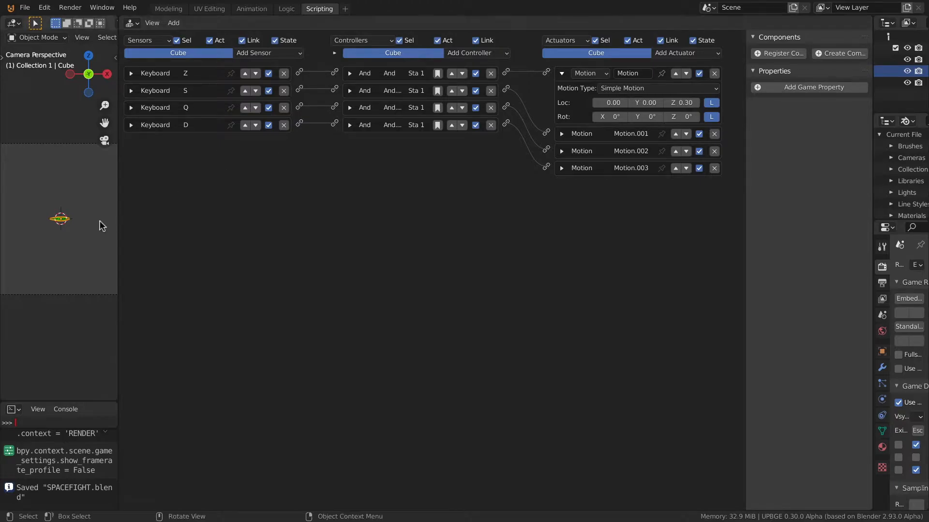
left_click_drag(117, 228, 260, 235)
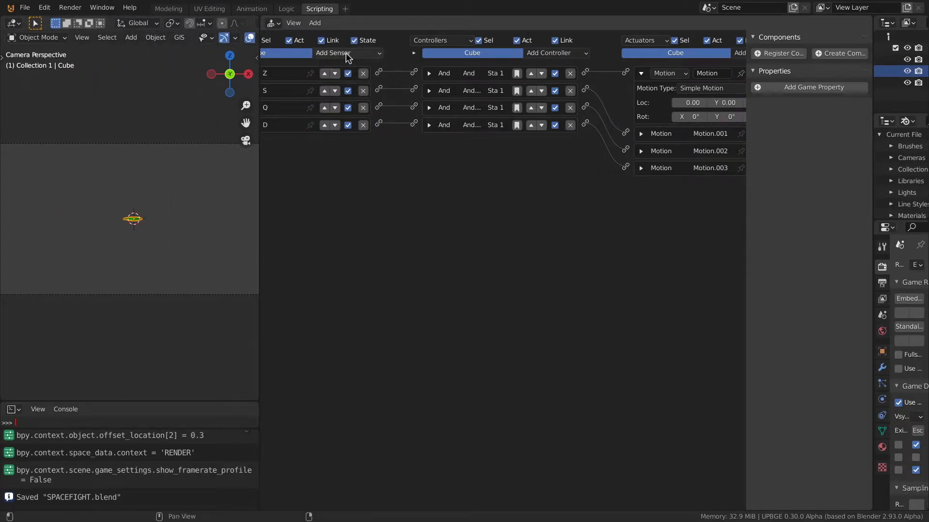
left_click_drag(259, 189, 211, 207)
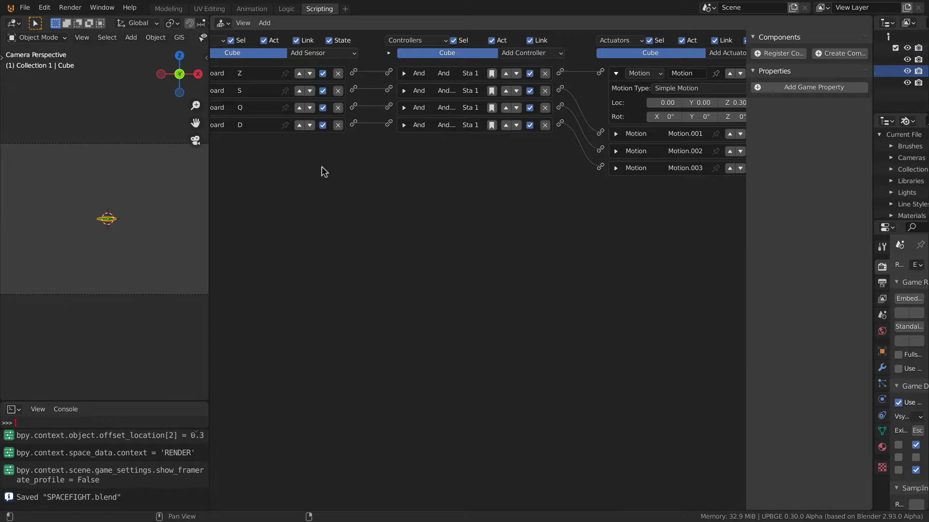
middle_click_drag(338, 180, 393, 182)
left_click(360, 53)
left_click(355, 76)
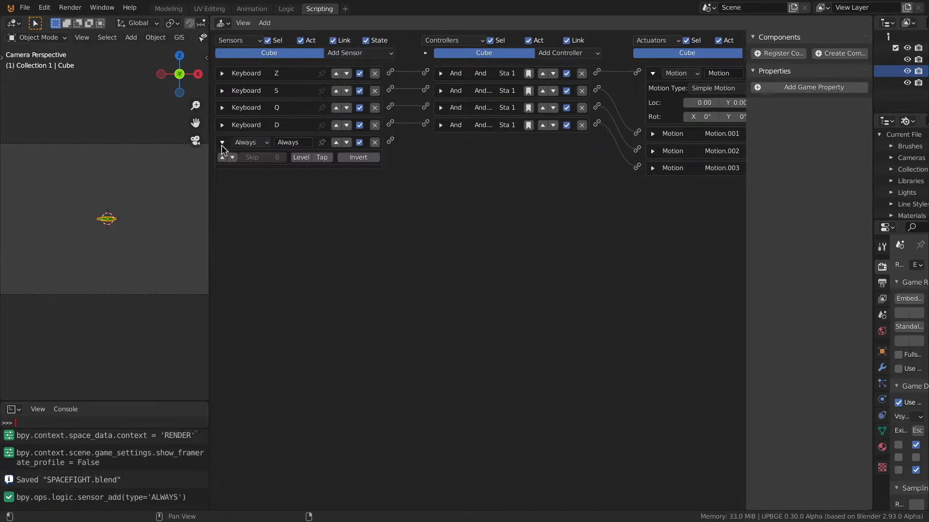
left_click(568, 52)
left_click(555, 65)
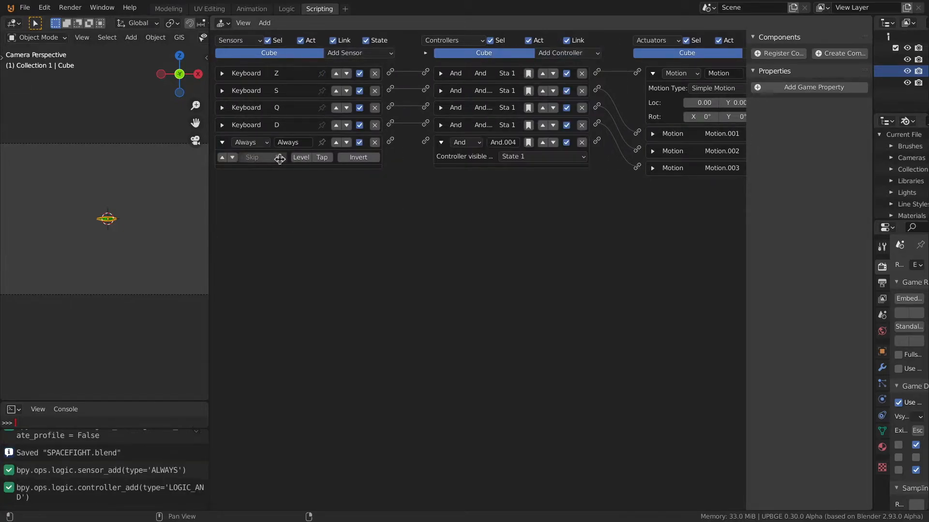
left_click_drag(390, 140, 425, 140)
- Rename the Always sensor to LIMITE X Z and collapse the expanded logic bricks
left_click(295, 142)
type("LIMIT")
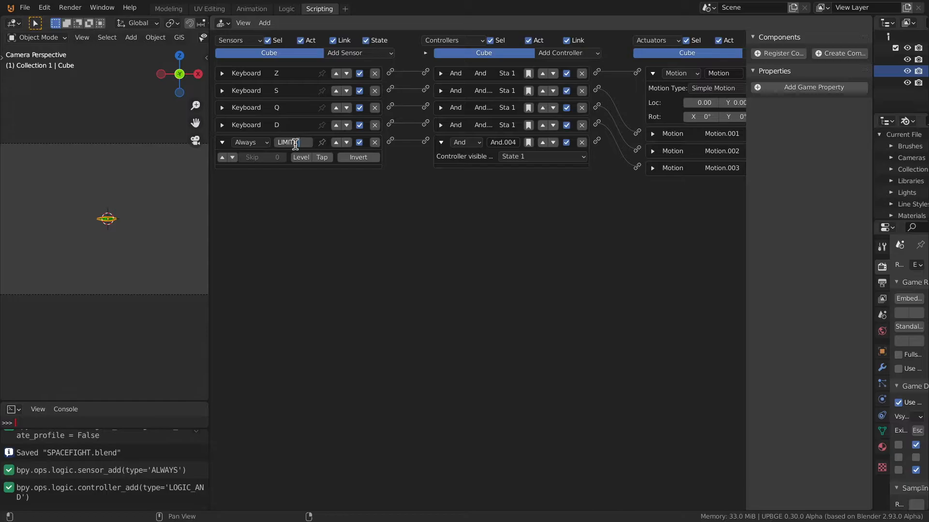
type("E X Z")
key("Return")
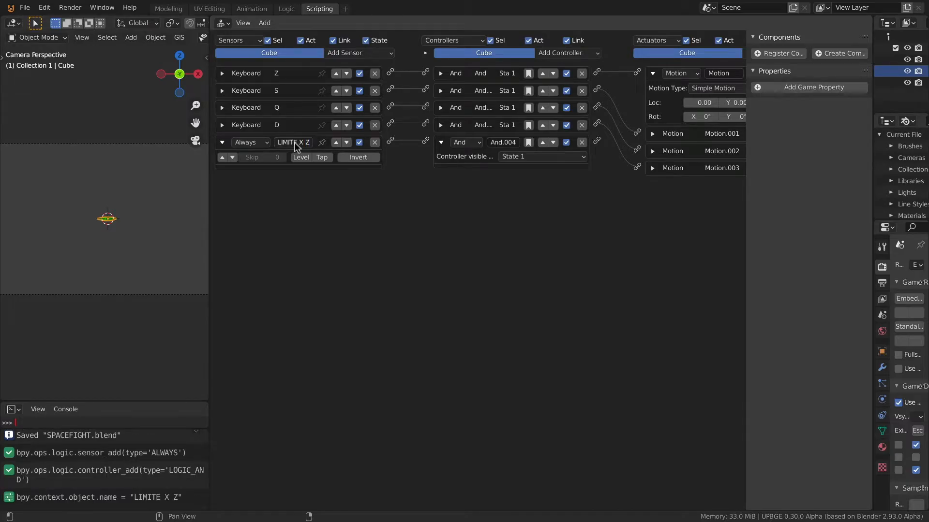
left_click(222, 142)
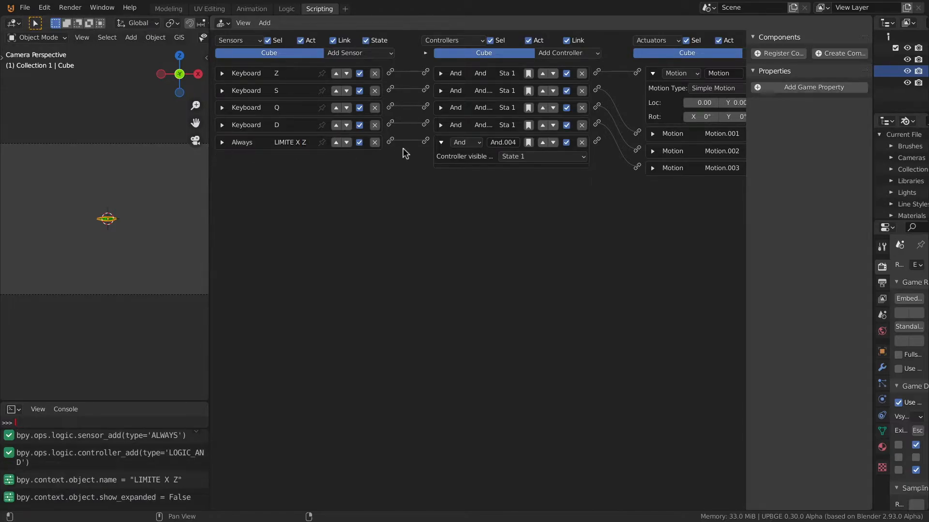
left_click(440, 142)
left_click(653, 73)
- Add two Constraint actuators to the ship below the Motion actuators
middle_click_drag(466, 227, 393, 227)
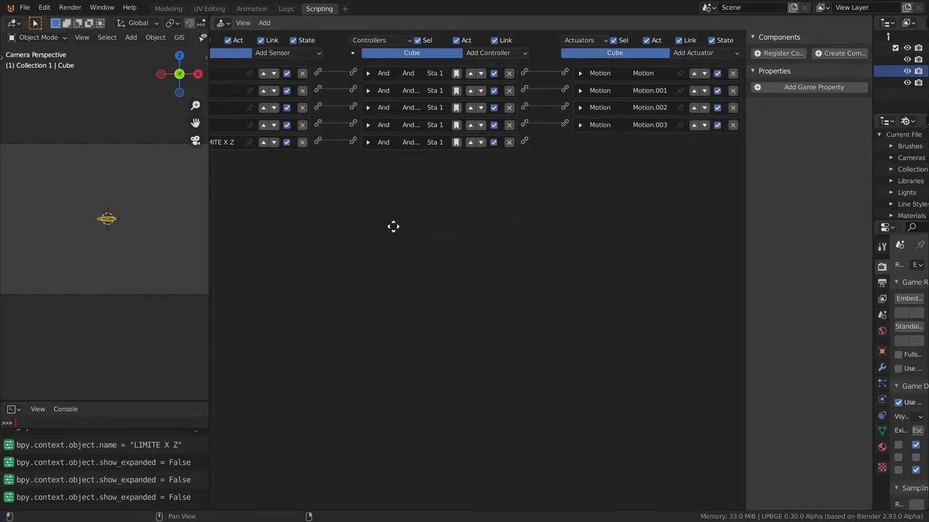
left_click(696, 53)
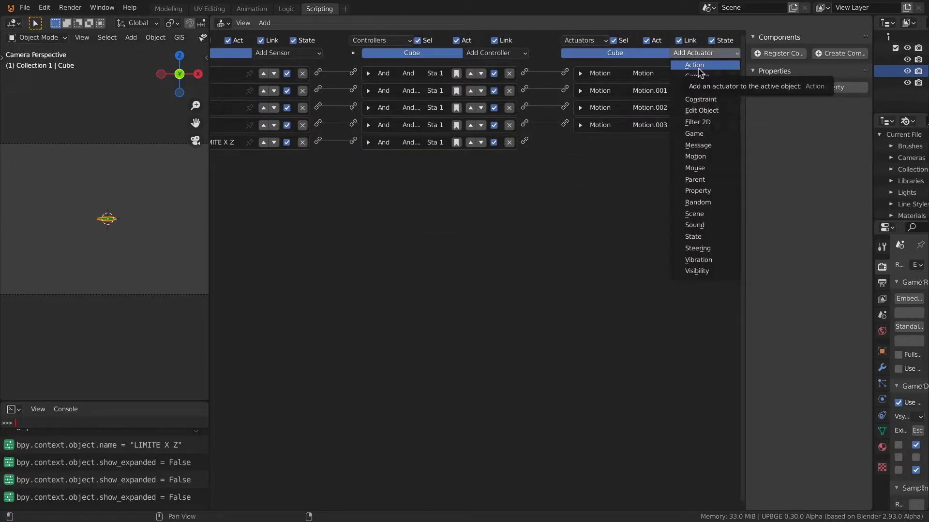
left_click(698, 102)
left_click(696, 53)
left_click(697, 102)
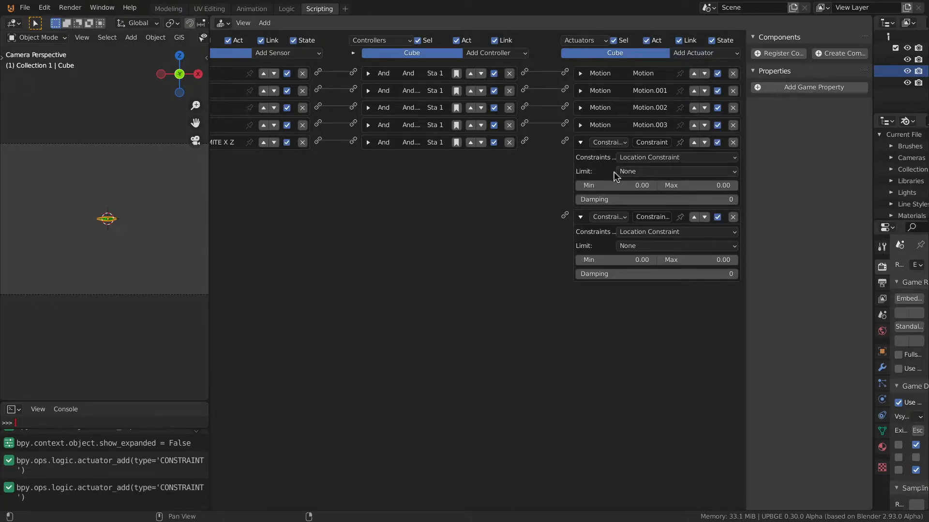
- Set the first Constraint actuator's limit to Loc Z and the second one's limit to Loc X
left_click(633, 172)
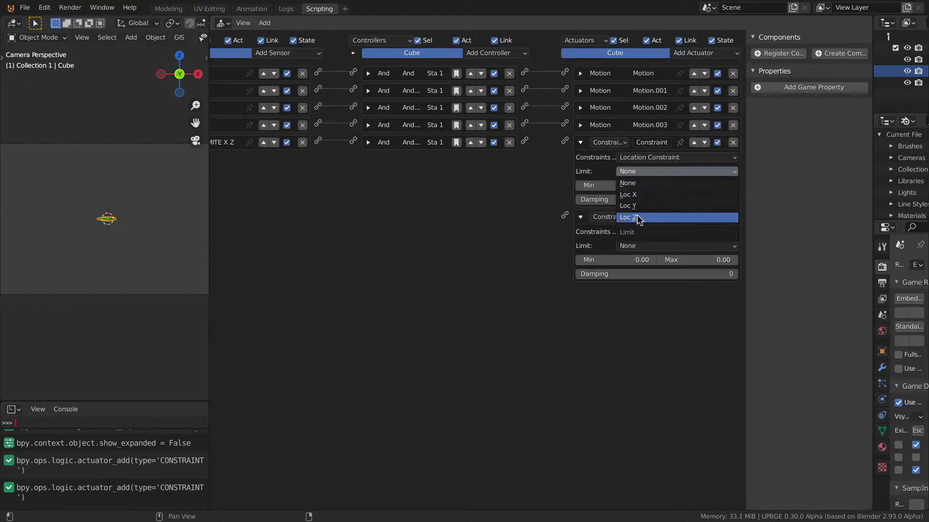
left_click(635, 217)
left_click(642, 246)
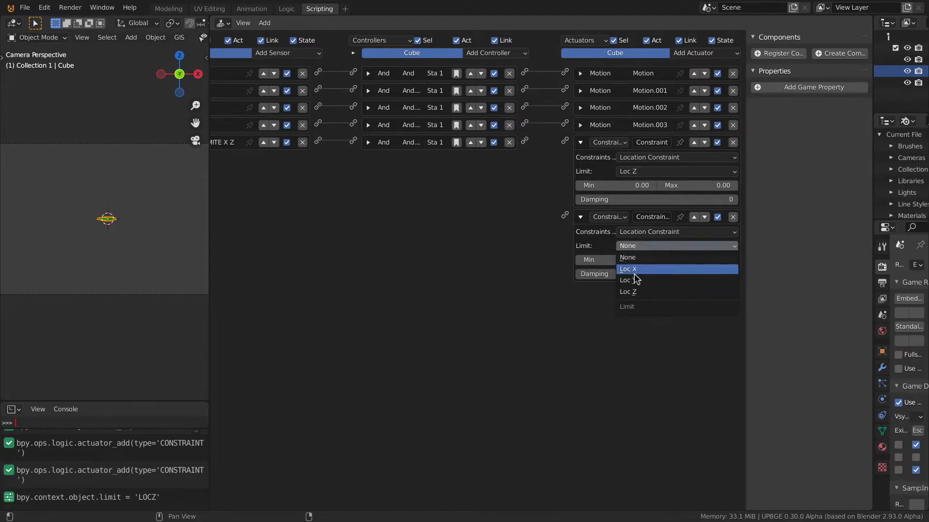
left_click(637, 270)
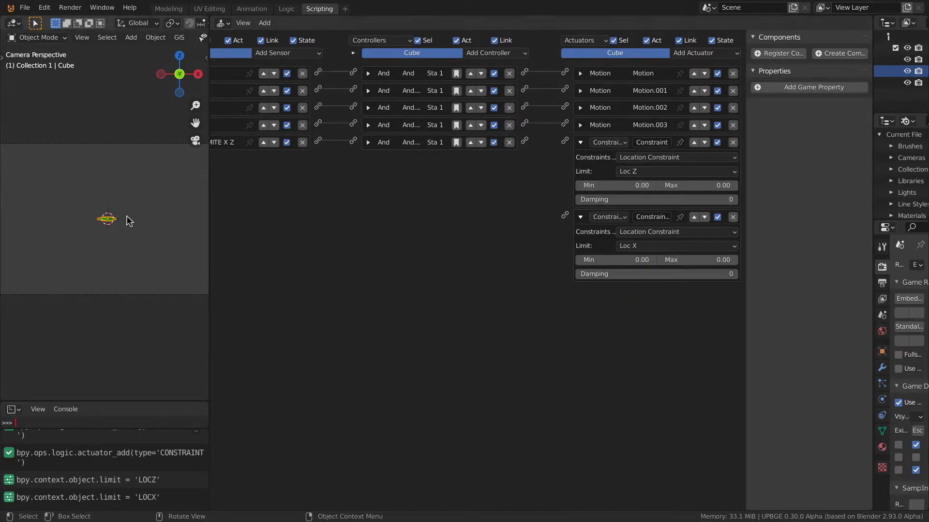
- Set the Loc Z constraint's minimum to -5 and its maximum to 5
left_click(610, 185)
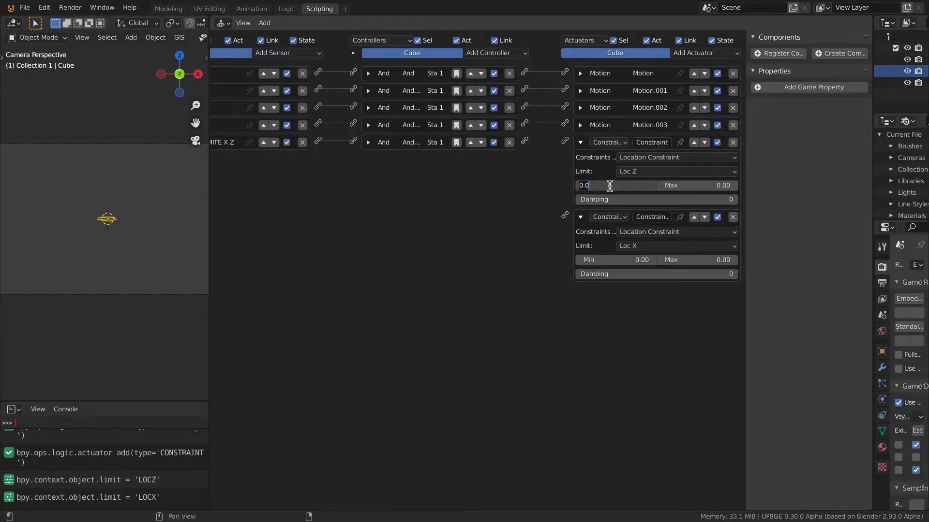
type("5")
key("Return")
left_click(625, 185)
type("-5")
key("Return")
left_click(696, 186)
key("Return")
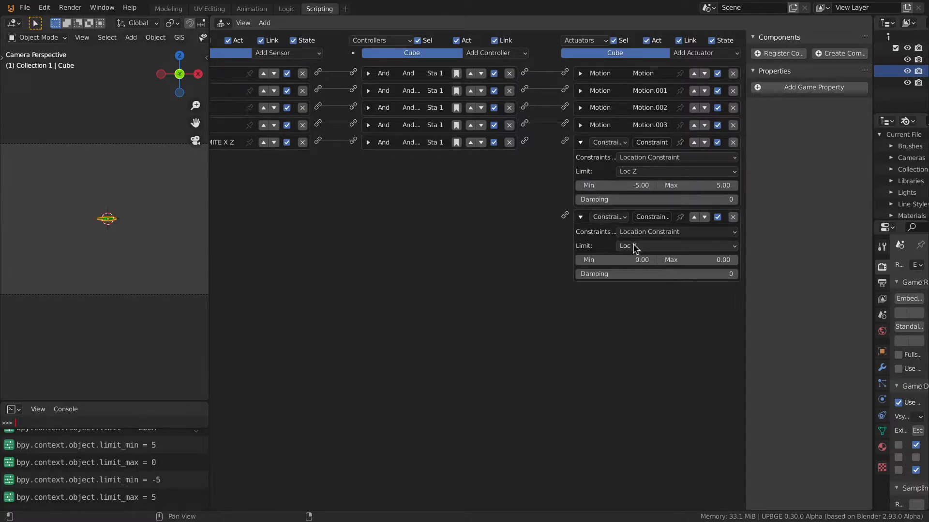
- Set the Loc X constraint's minimum to -8 and its maximum to 8
left_click(626, 260)
type("-8")
key("Return")
left_click(696, 260)
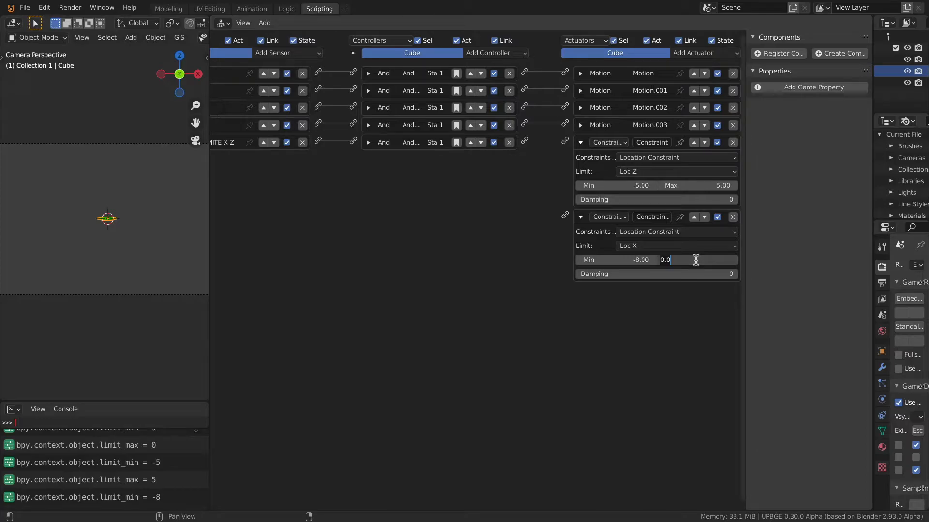
type("8")
key("Return")
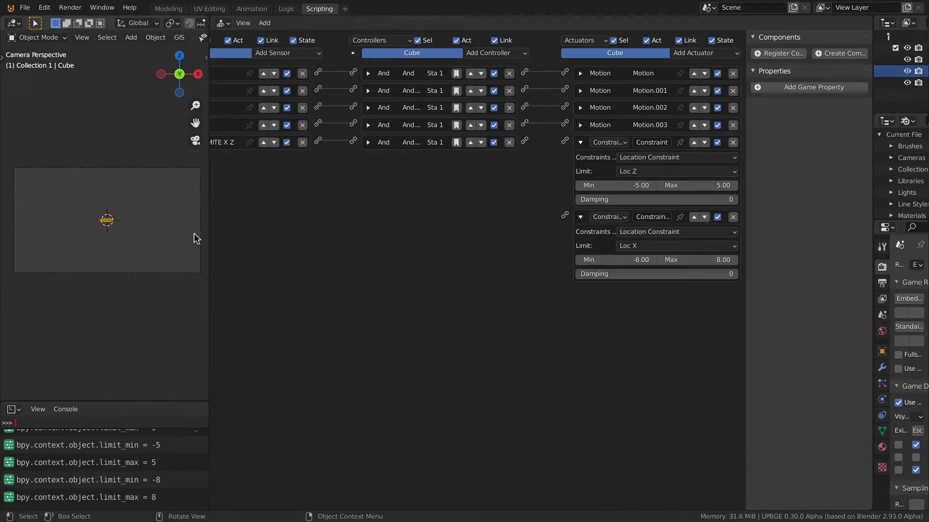
- Widen the 3D viewport for game testing and link the LIMITE X Z sensor's And controller to both Constraint actuators
left_click_drag(208, 242, 327, 241)
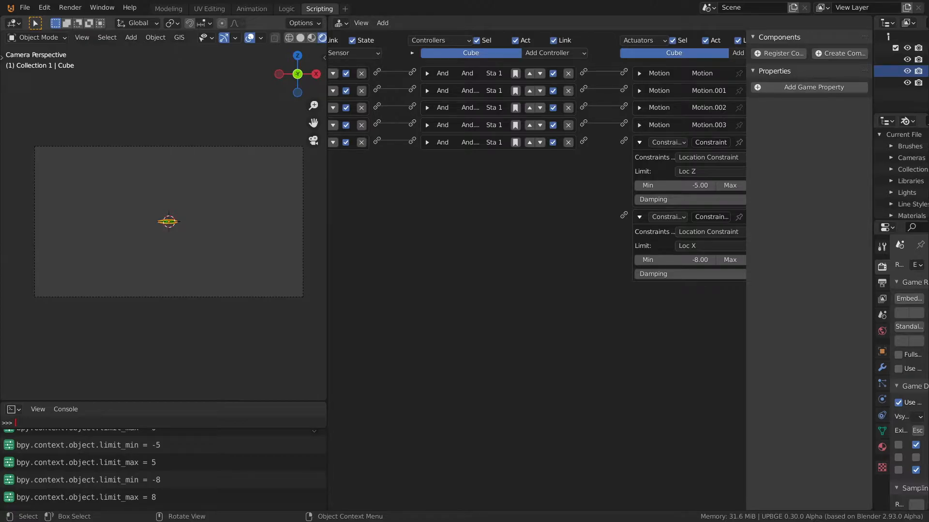
key("p")
key("Escape")
left_click_drag(585, 144, 624, 216)
scroll(553, 191, "left", 5, "ctrl")
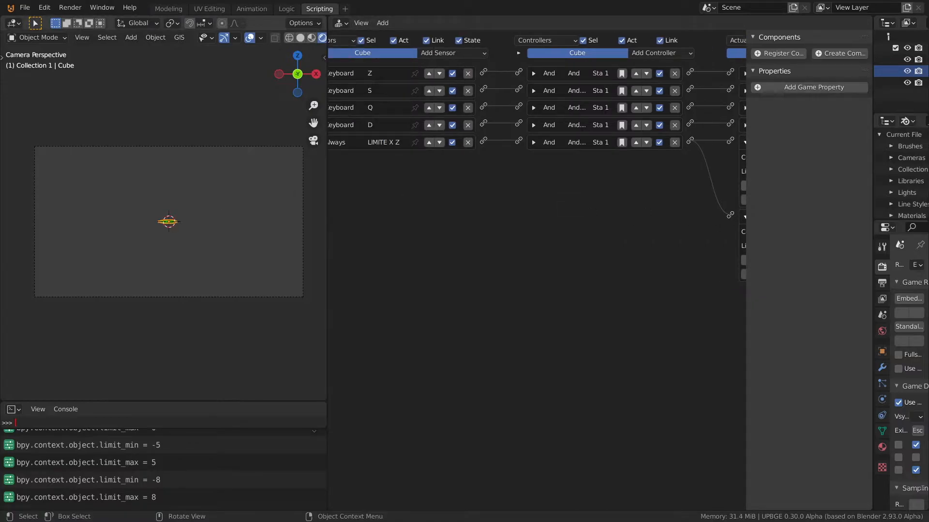
- Run the game twice and move the ship in all directions to check the new location limits
key("p")
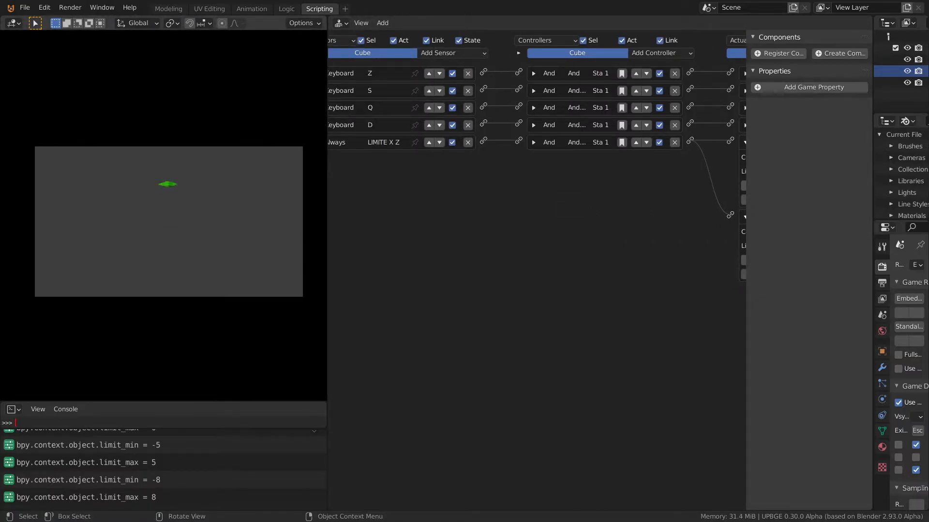
key("s")
key("Escape")
key("p")
key("q")
key("d")
key("Escape")
- Widen the Loc Z constraint's range to a minimum of -10 and a maximum of 10
middle_click_drag(595, 251, 392, 240)
double_click(627, 186)
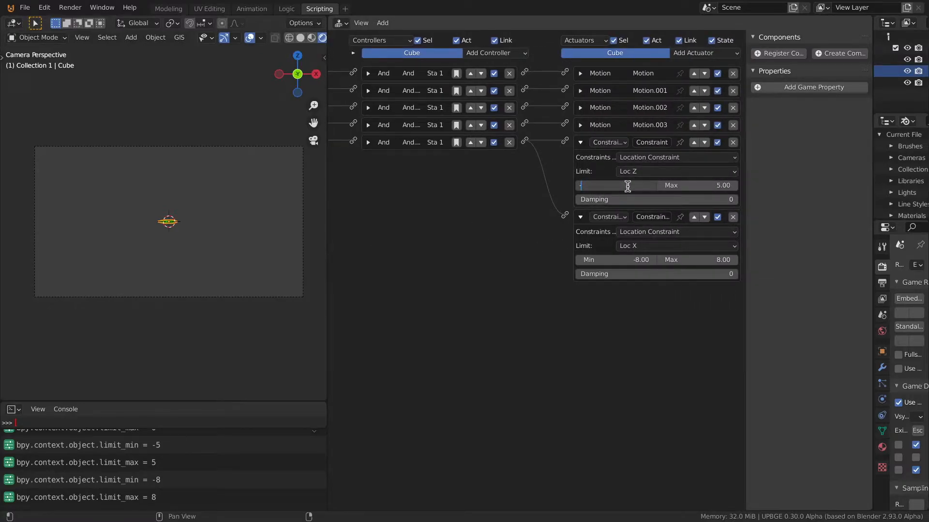
type("-10")
key("Return")
double_click(700, 186)
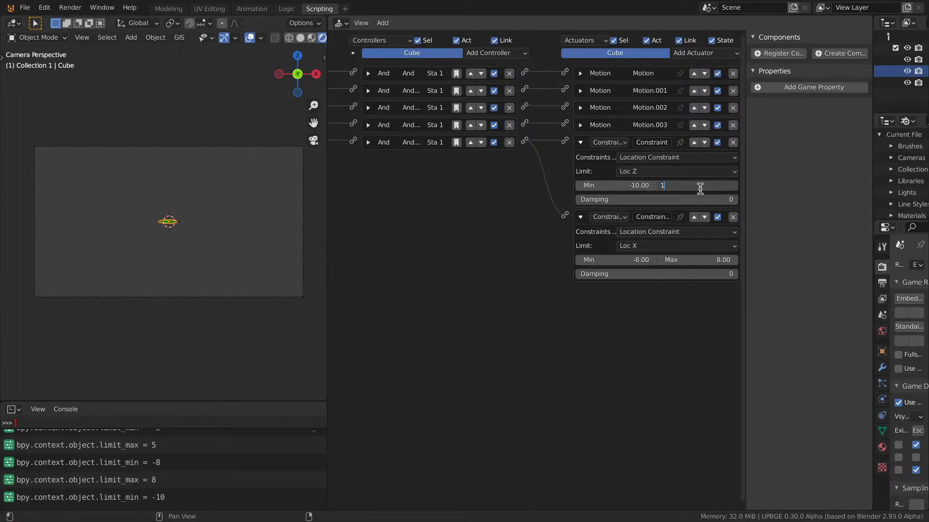
key("Return")
- Widen the Loc X constraint's range to a minimum of -15 and a maximum of 15
double_click(632, 260)
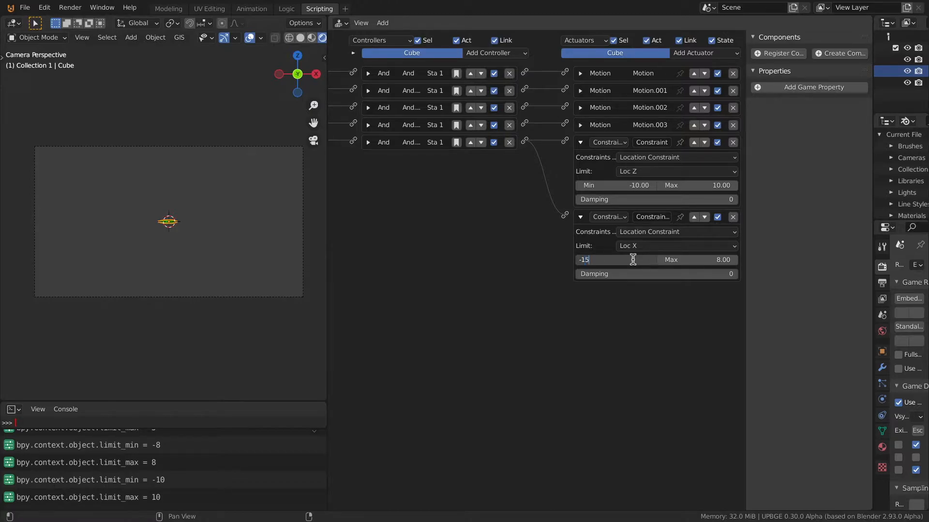
type("-15")
key("Return")
double_click(709, 260)
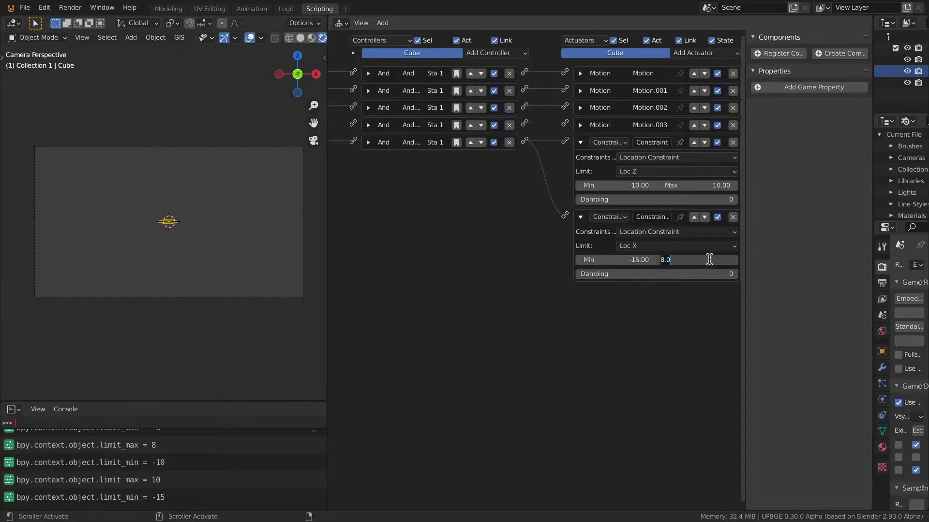
key("Return")
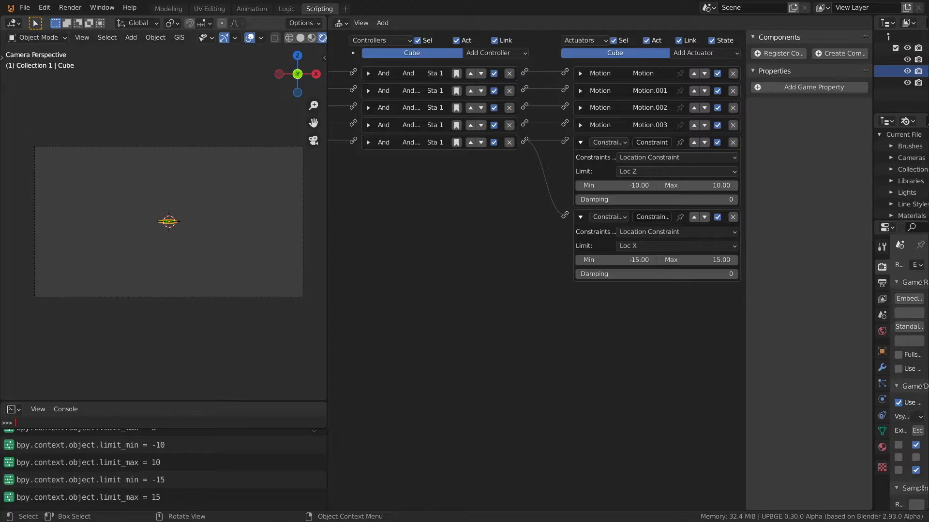
- Run the game and fly the ship to every edge of the camera frame to check the widened limits
key("Up")
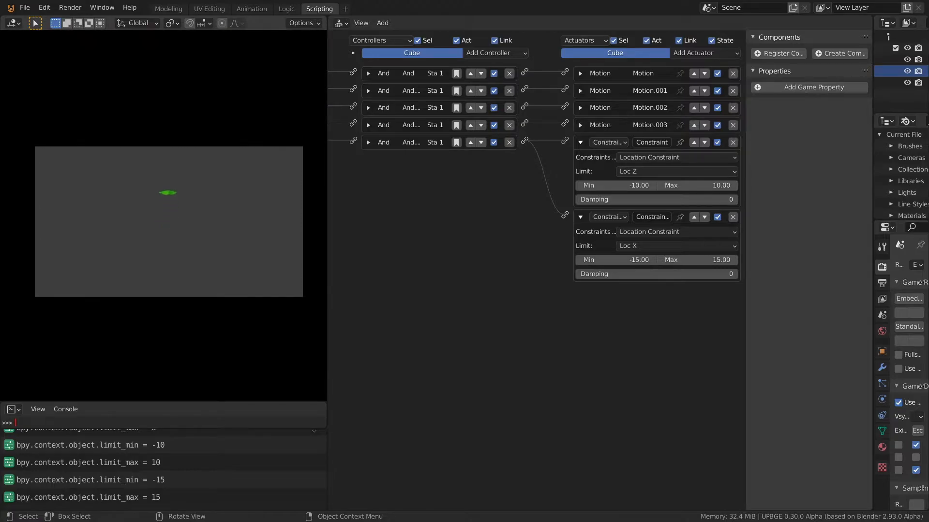
key("Down")
key("Down")
key("Up")
key("Left")
key("Left")
key("Right")
key("Escape")
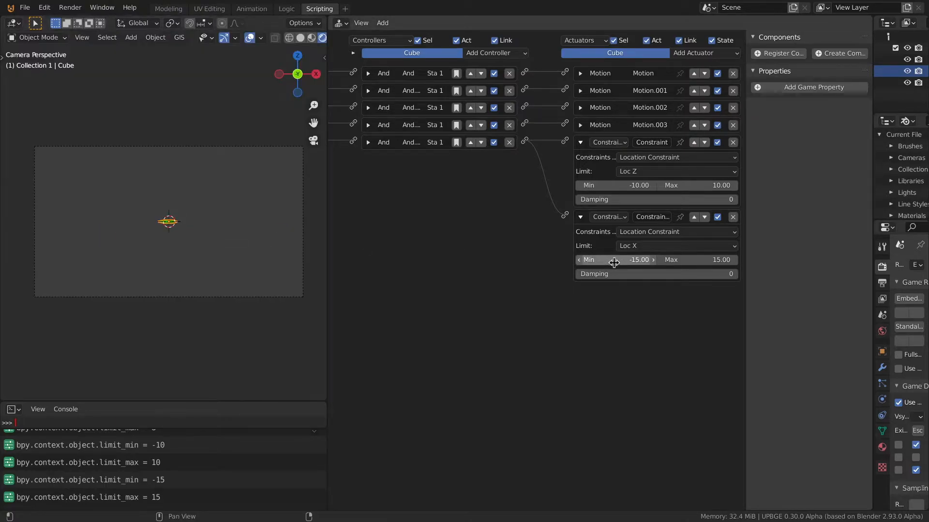
- Fine-tune the Loc X constraint's limits to -16 and 16 and the Loc Z constraint's limits to -9.50 and 9.50
left_click_drag(619, 262, 614, 262)
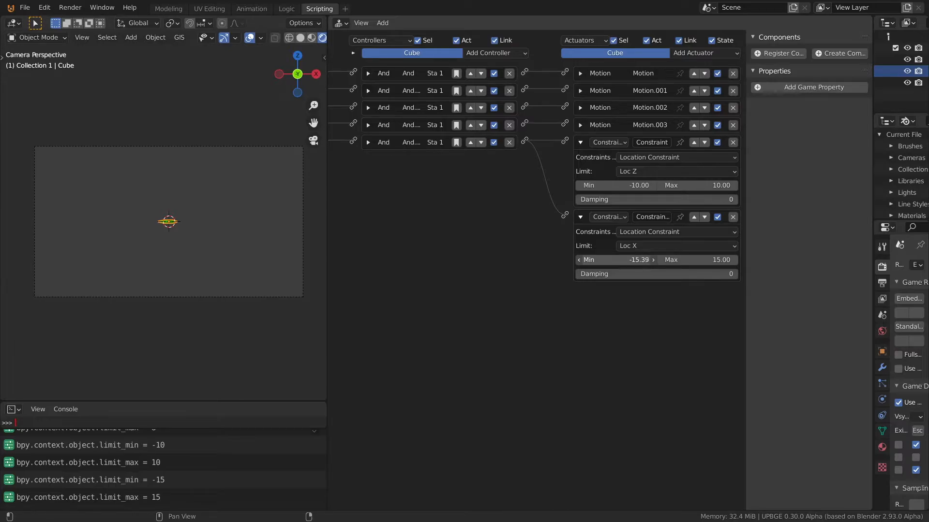
left_click_drag(677, 261, 701, 261)
left_click(661, 260)
left_click_drag(653, 185, 658, 184)
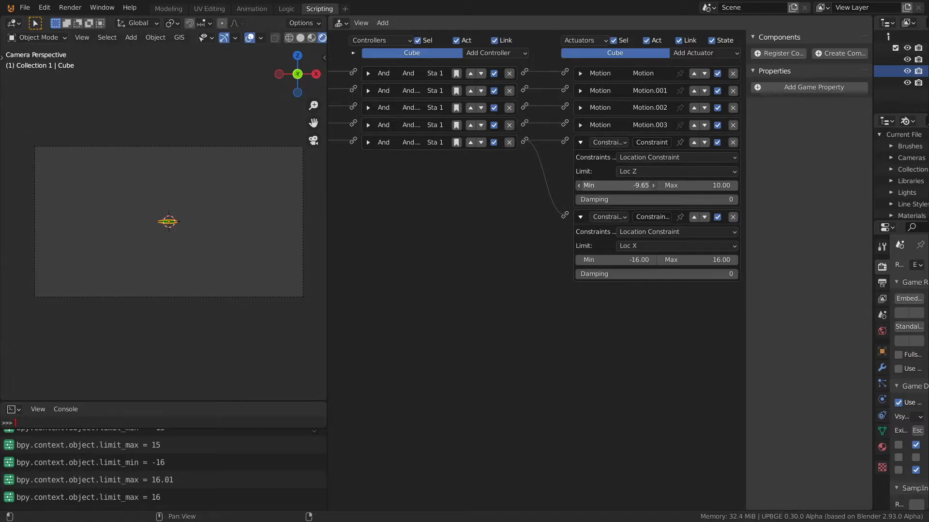
left_click_drag(657, 185, 659, 186)
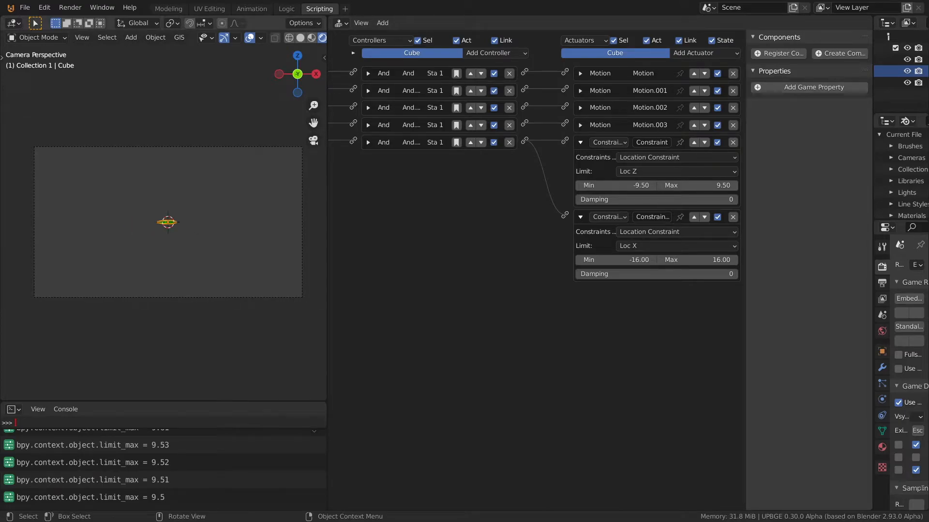
- Run the game again and move the ship in all directions to test the fine-tuned limits
key("p")
key("Up")
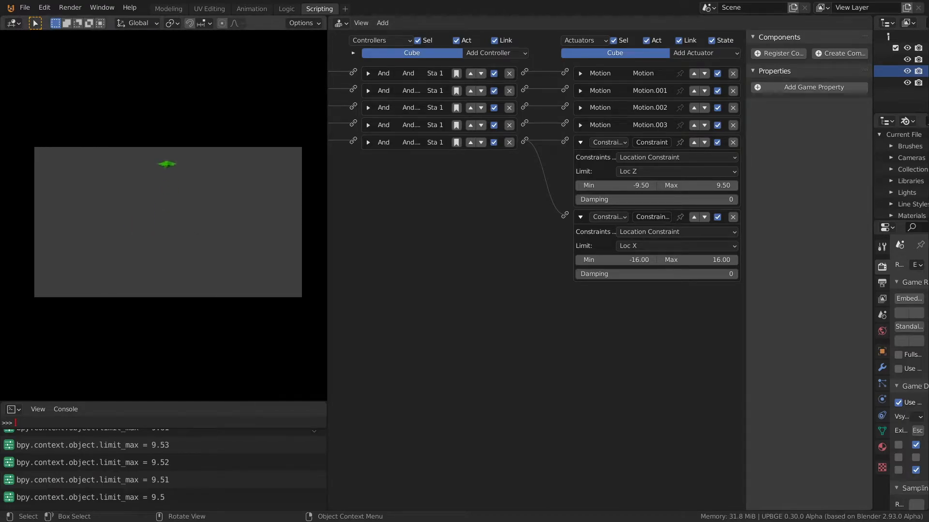
key("Down")
key("Left")
key("Up")
key("Right")
key("Escape")
- Save the SPACEFIGHT.blend file and return to the Modeling workspace
key("ctrl+s")
scroll(214, 222, "down", 3)
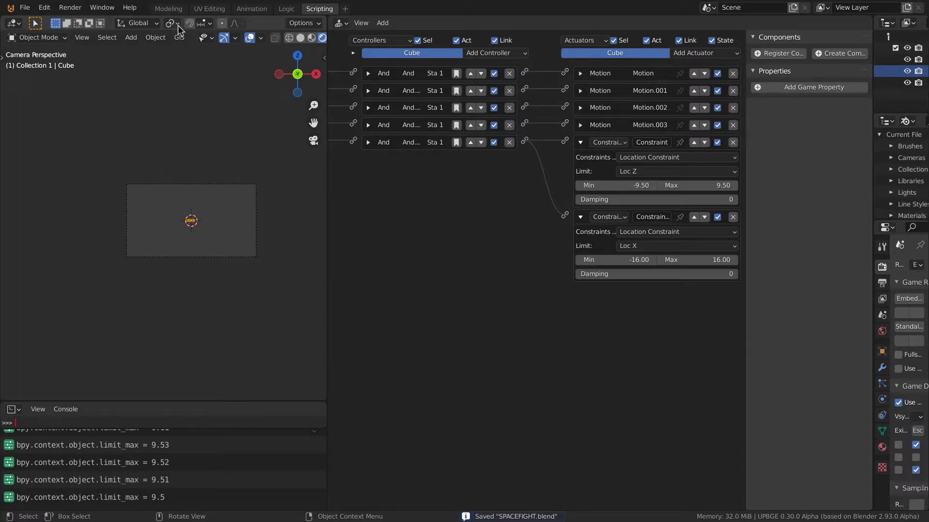
left_click(170, 9)
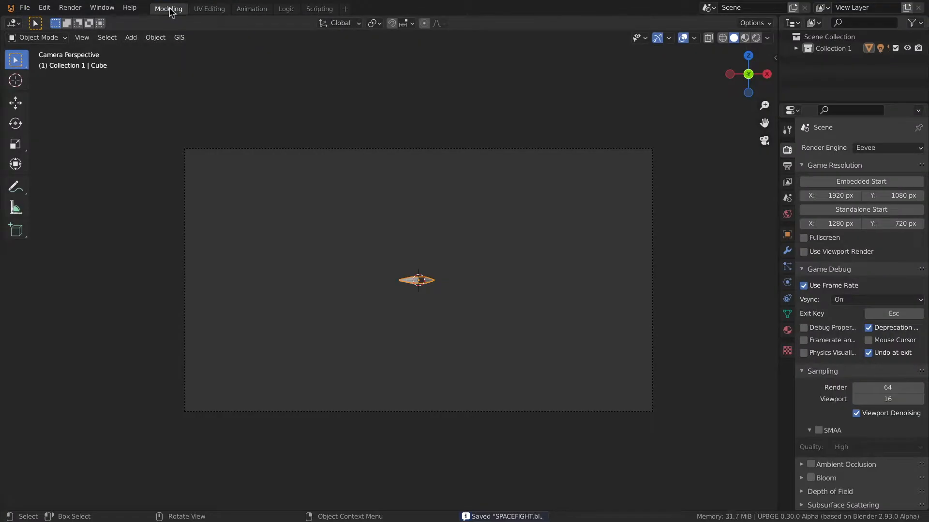
- Add a plane mesh at the scene origin where the ship sits
middle_click_drag(437, 225, 353, 254)
scroll(403, 301, "down", 3)
middle_click_drag(395, 291, 321, 292)
key("shift+a")
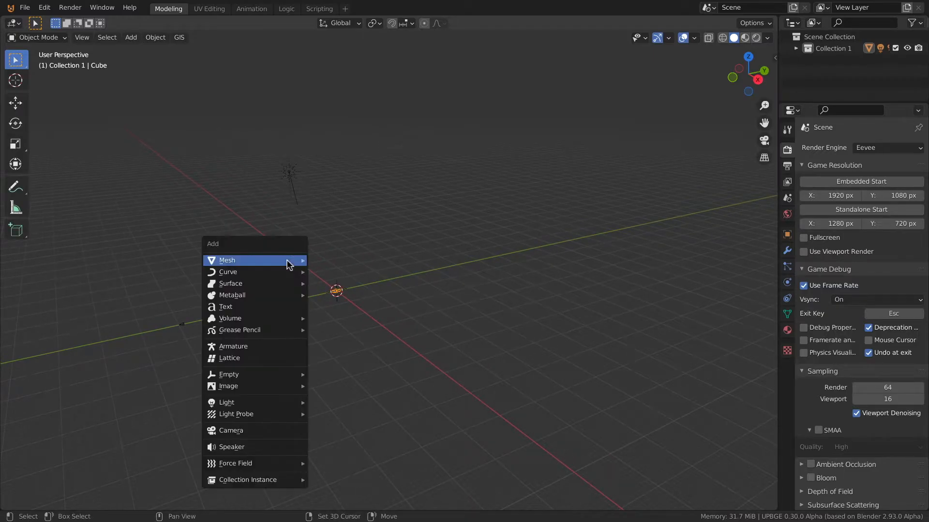
mouse_move(289, 264)
left_click(340, 264)
middle_click_drag(297, 305, 318, 256)
middle_click_drag(324, 288, 341, 304)
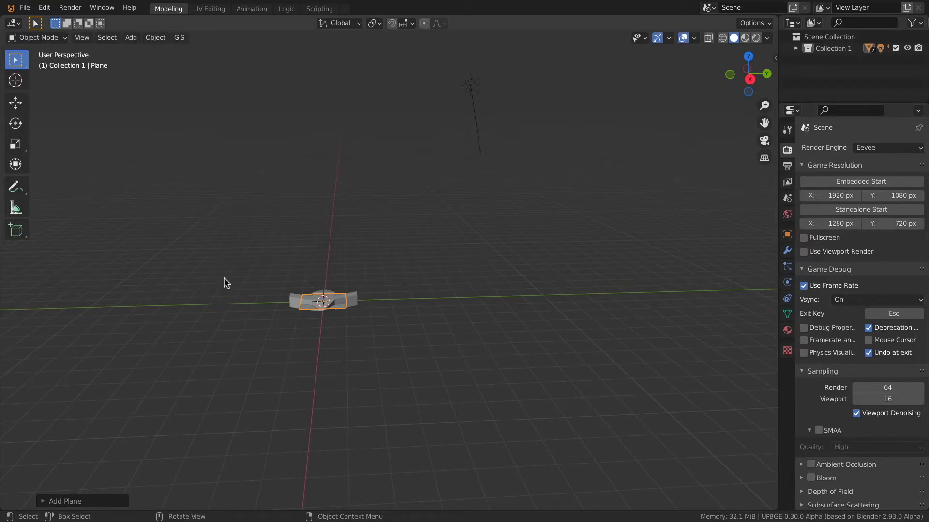
- Rotate the plane upright in the right side view and move it along Y to sit behind the ship
key("KP_3")
key("r")
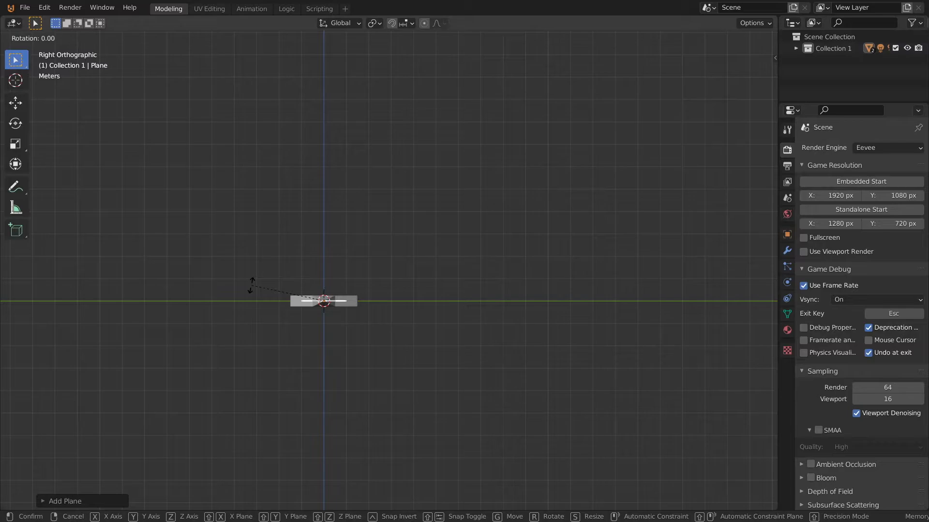
left_click(300, 413)
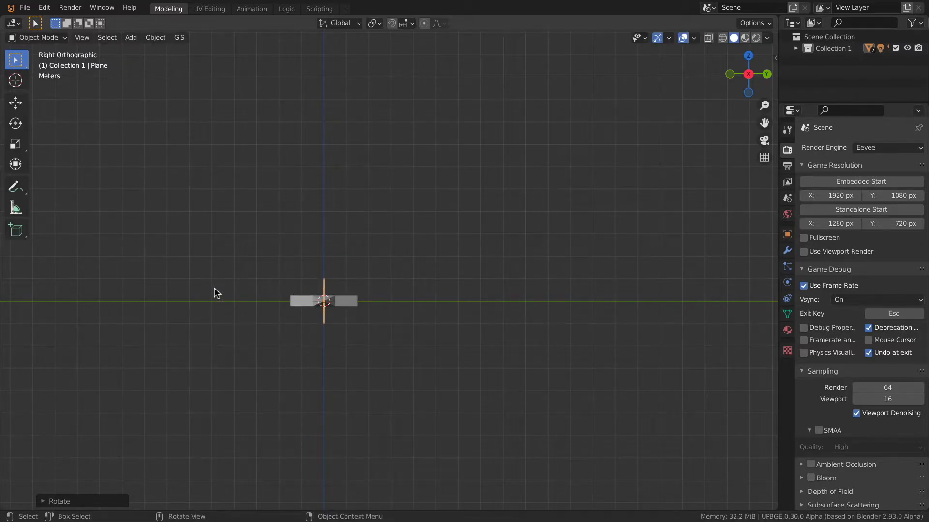
key("g")
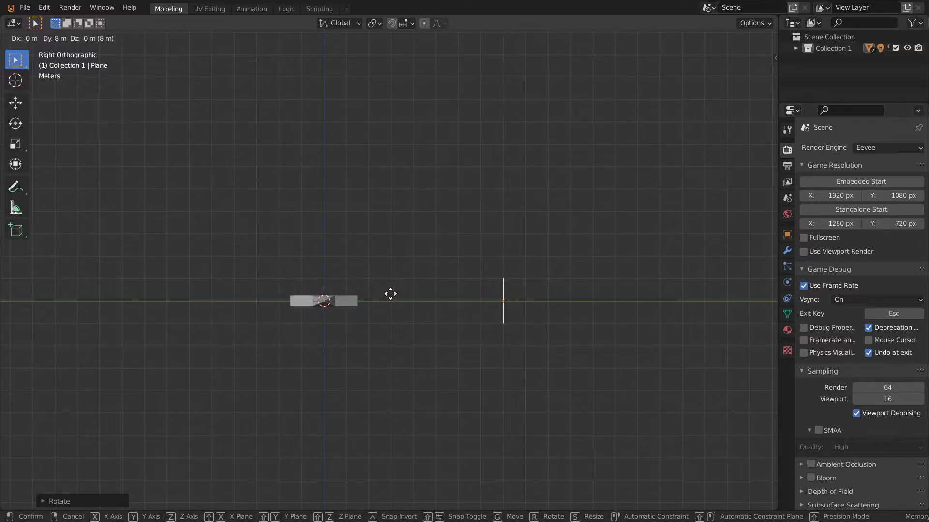
left_click(429, 302)
mouse_move(341, 347)
middle_mouse_down()
mouse_move(311, 342)
mouse_move(339, 344)
middle_mouse_up()
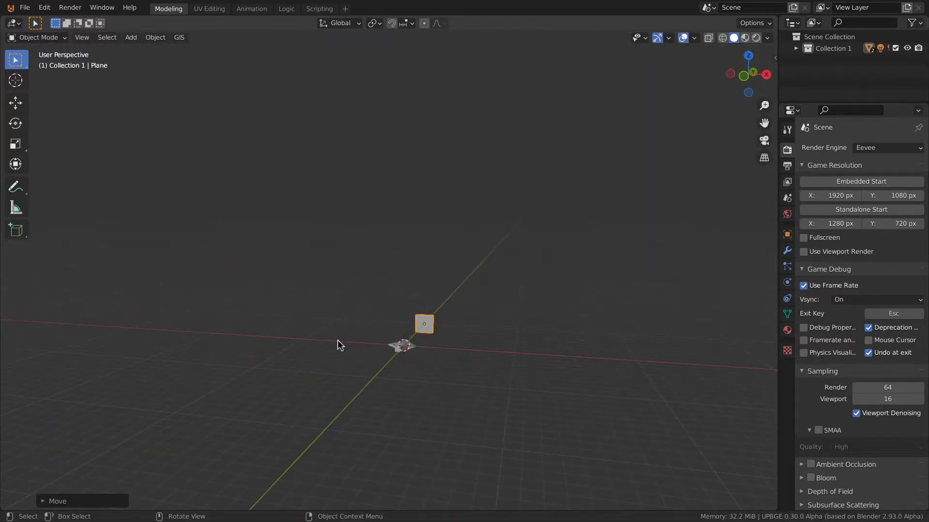
- Scale the plane about 11.92 times to fill the camera frame's height, and briefly run the game to check it
key("KP_0")
scroll(387, 289, "up", 1)
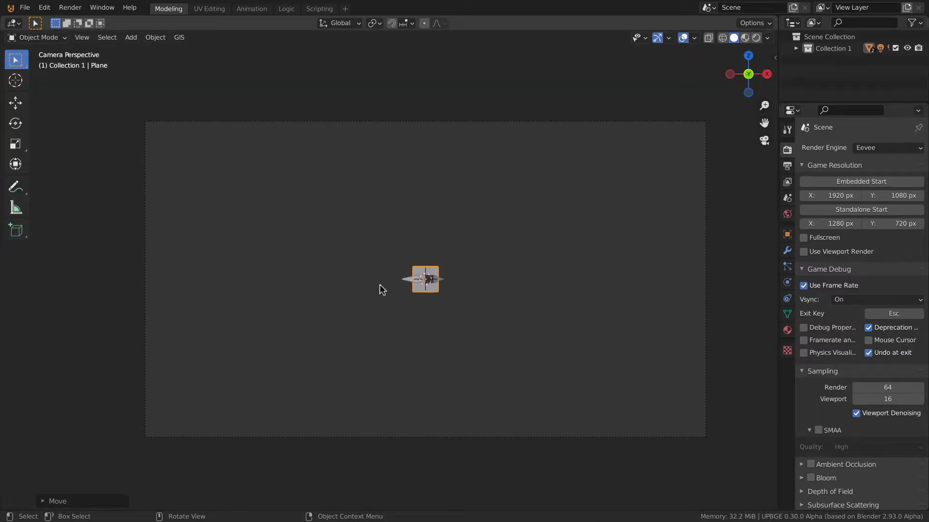
key("s")
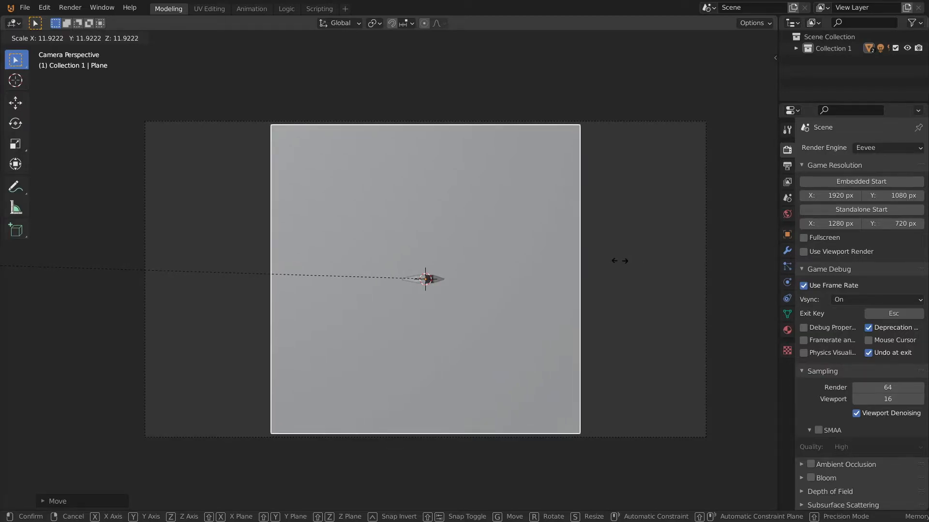
left_click(620, 261)
key("p")
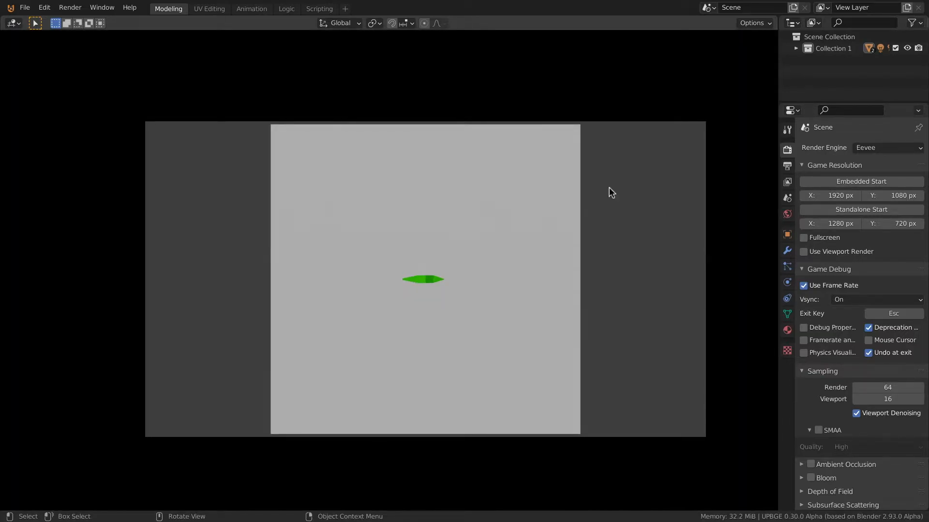
key("Escape")
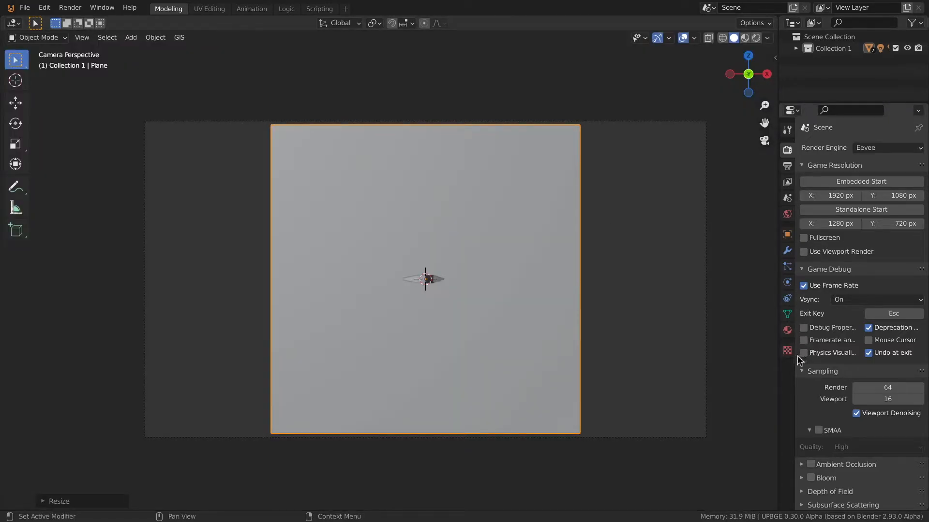
- Create a new material on the plane and name it FOND
left_click(787, 329)
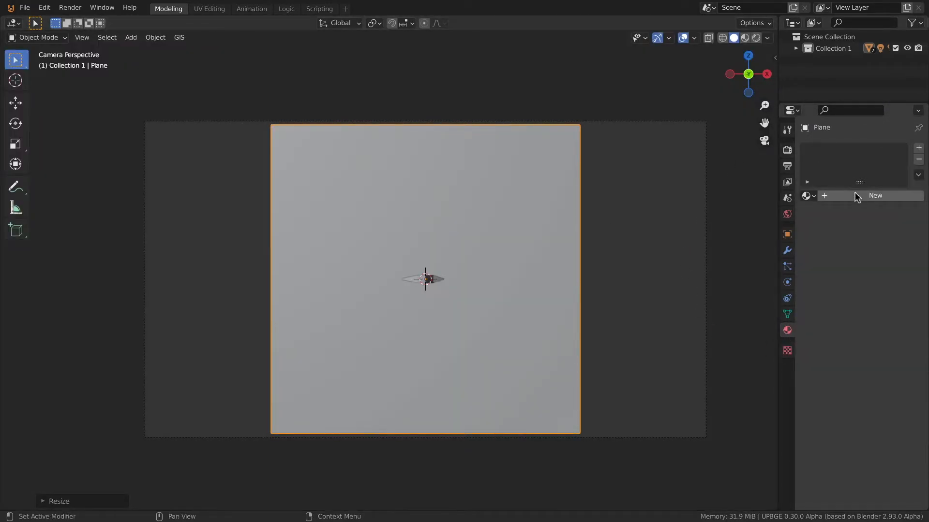
left_click(850, 195)
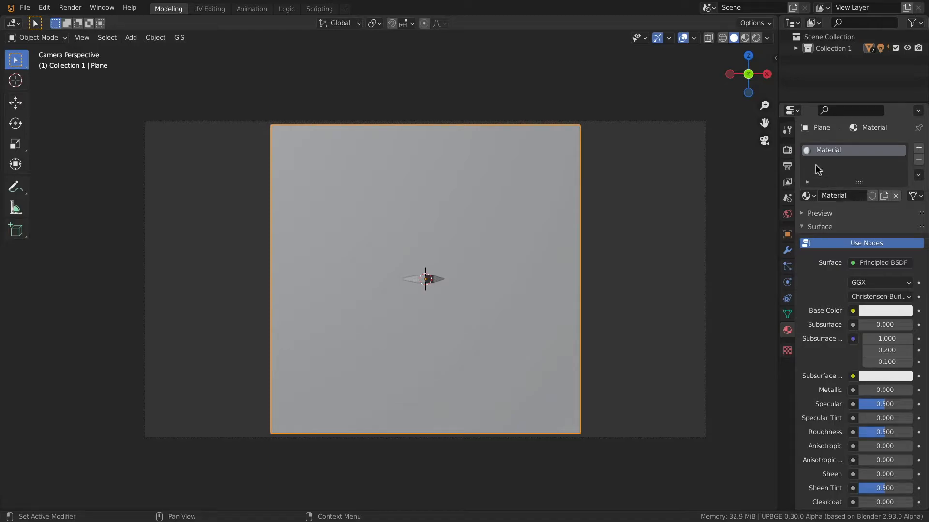
double_click(839, 152)
type("FOND")
key("Return")
- Assign a Checker Texture to the FOND material's Base Color and show the viewport in Rendered shading
left_click(854, 312)
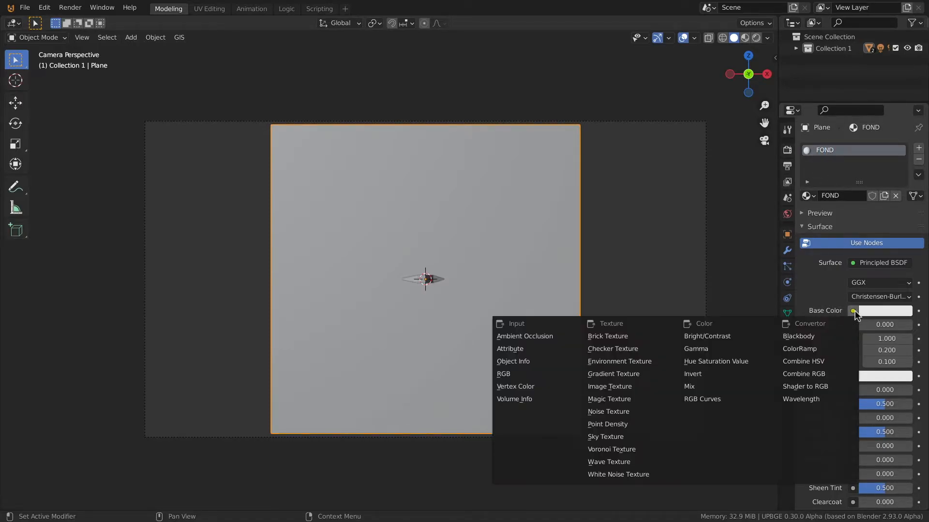
left_click(623, 352)
key("z")
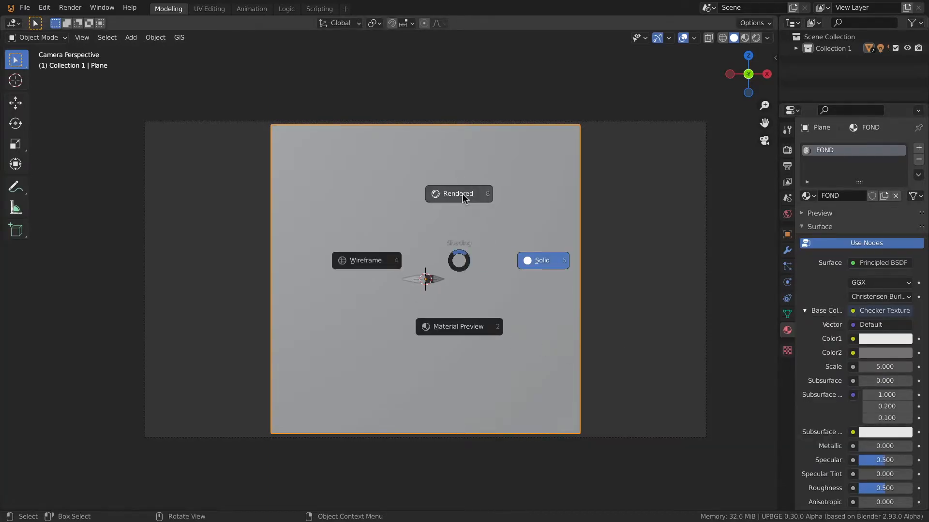
left_click(461, 265)
scroll(418, 283, "down", 3)
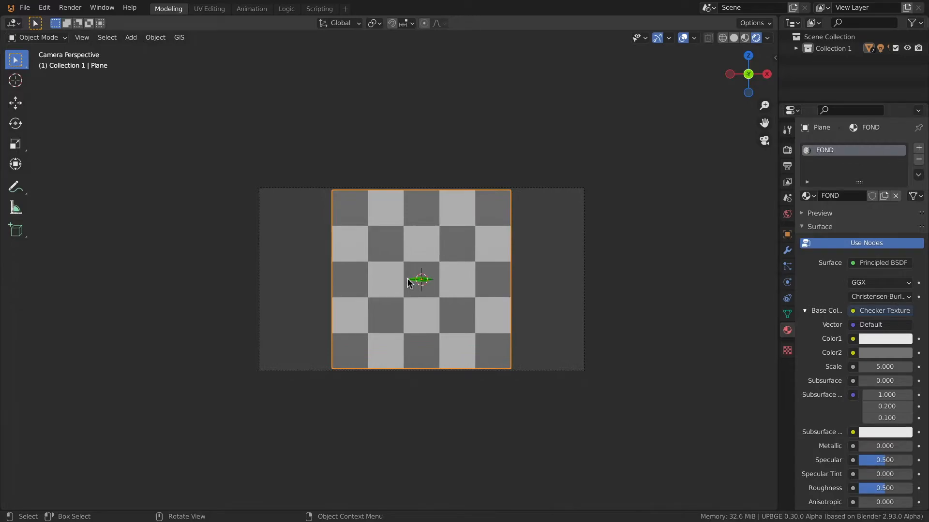
scroll(420, 282, "up", 1)
- Add a Shading workspace, set the Checker Texture's scale to 10 there, and return to the Modeling workspace
left_click(345, 9)
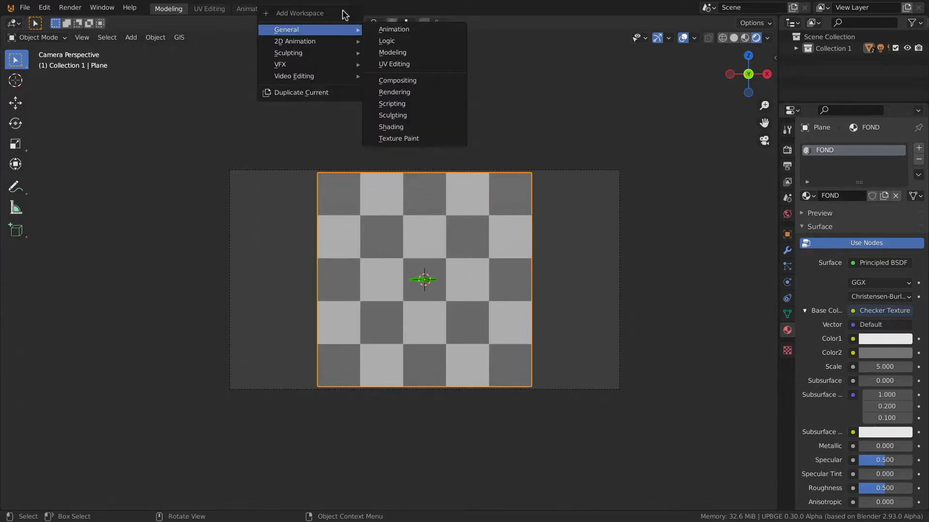
left_click(395, 130)
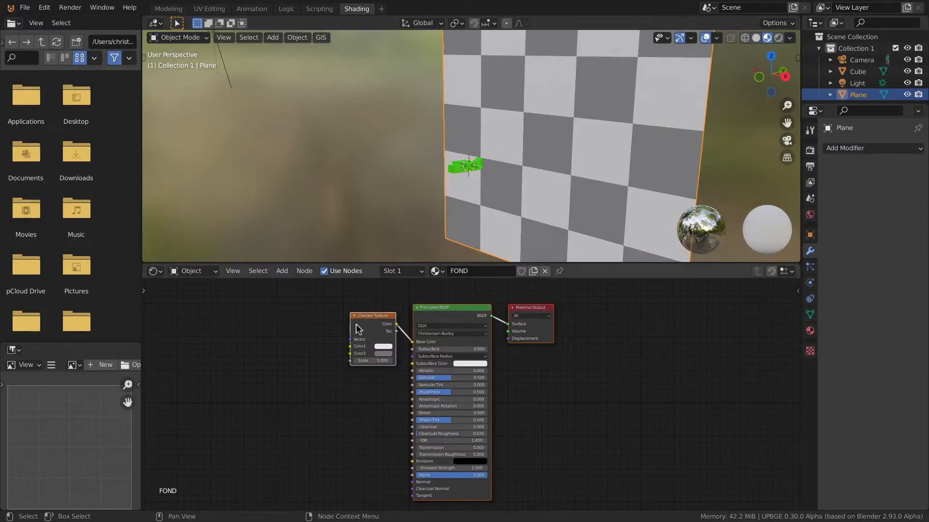
scroll(378, 341, "up", 3)
left_click(365, 289)
left_click(374, 389)
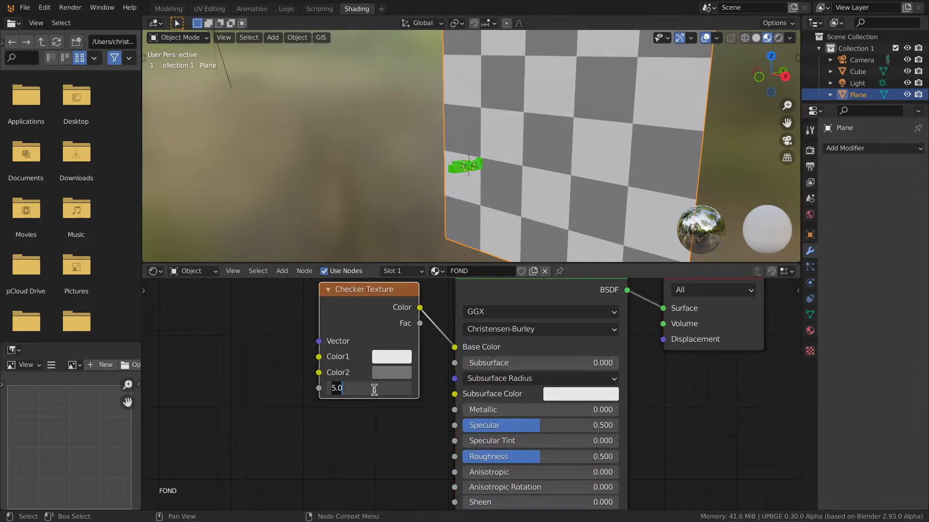
type("10")
key("Return")
key("KP_0")
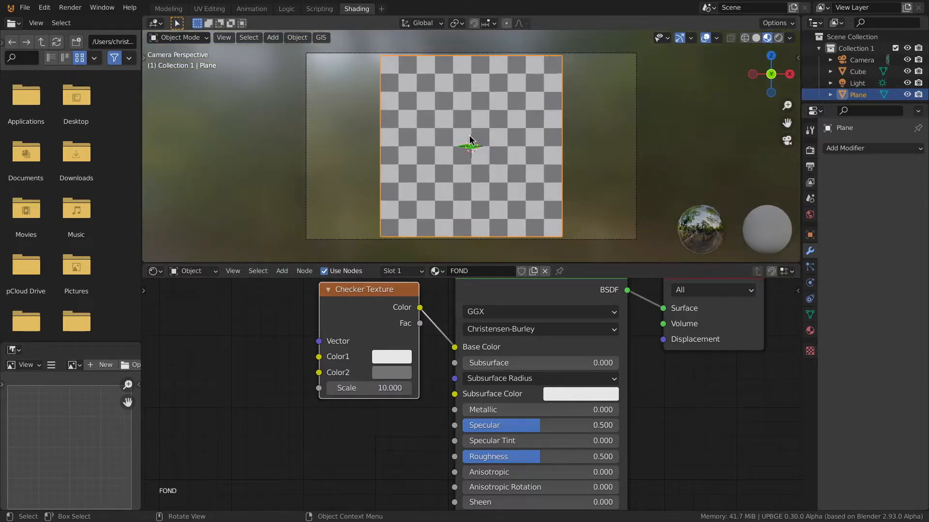
middle_click_drag(453, 128, 412, 127, "shift")
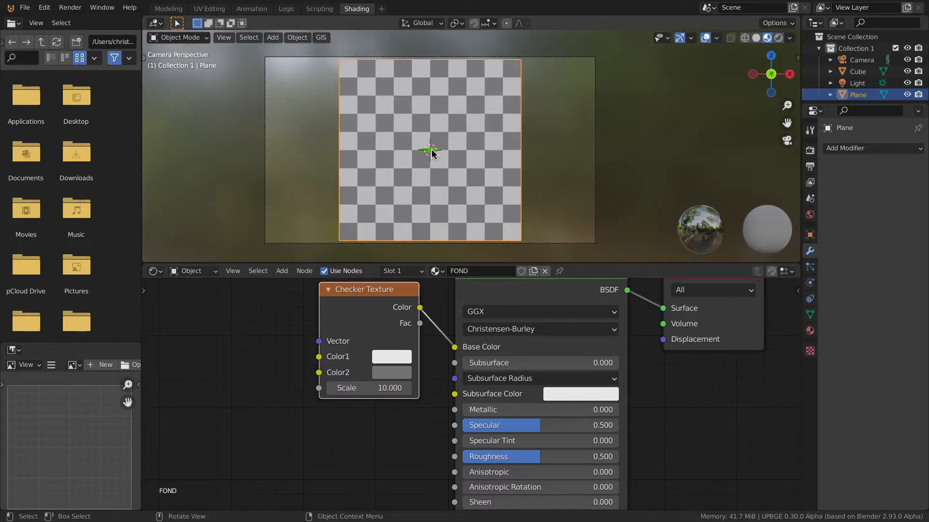
left_click(432, 151)
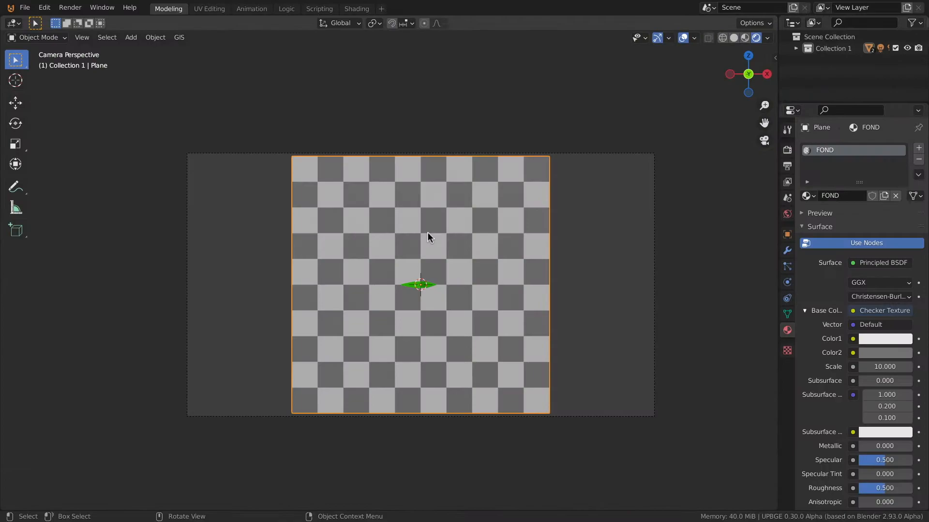
- Move the checkered plane about -10 m along X to the left edge of the camera frame
key("g")
key("x")
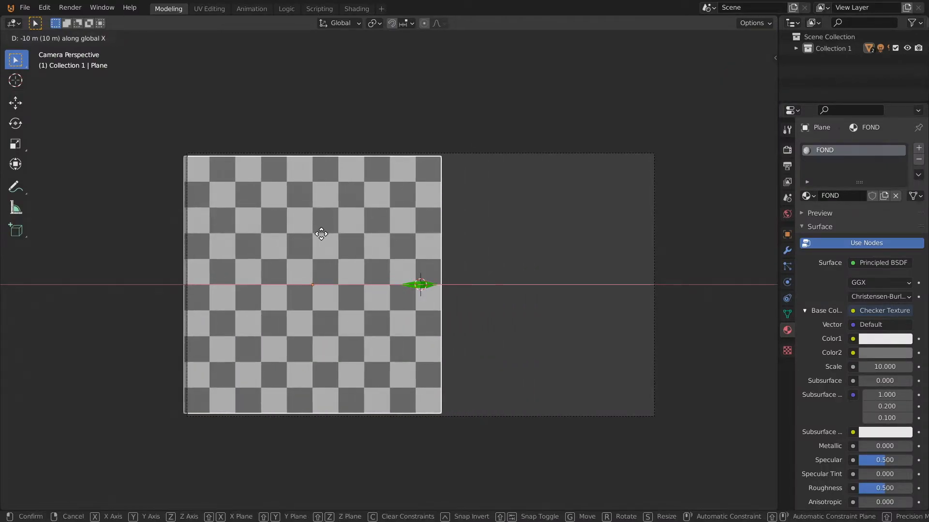
left_click(321, 234)
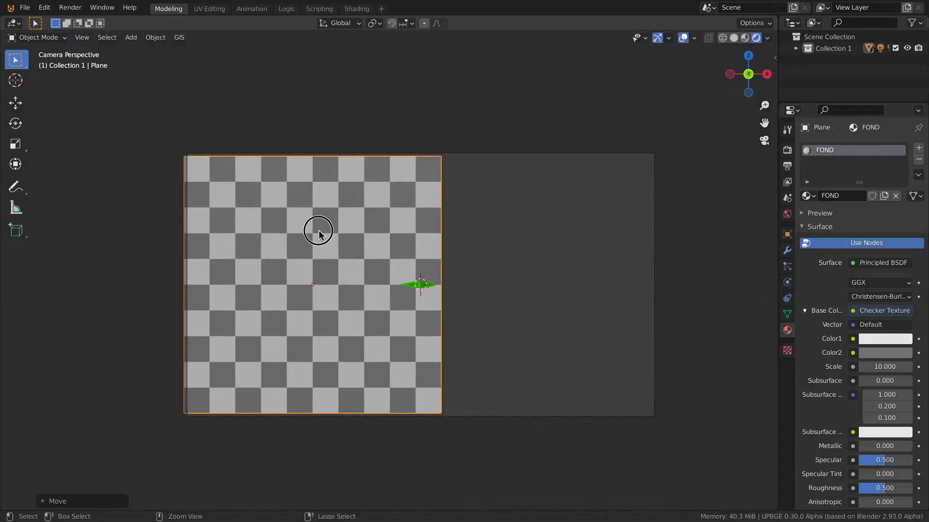
- Add an Array modifier to the checkered plane and set its count to 20
left_click(788, 251)
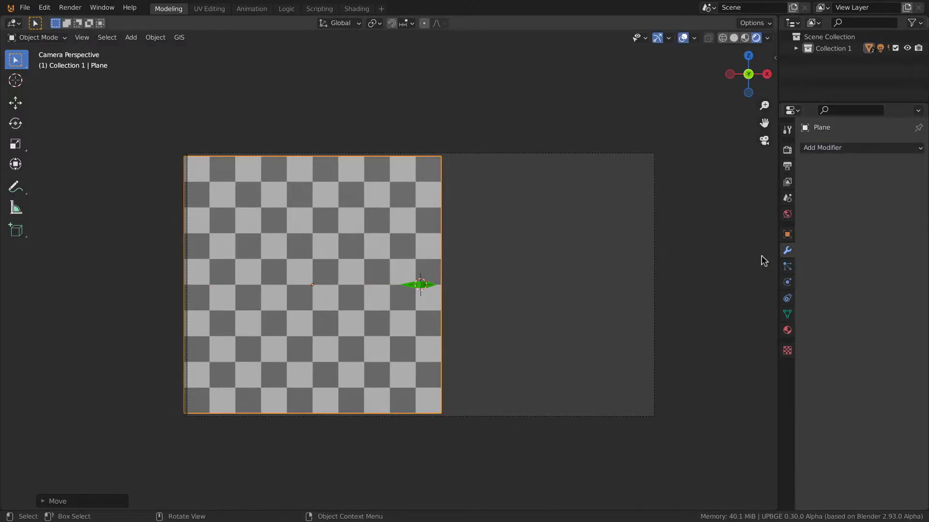
left_click(863, 147)
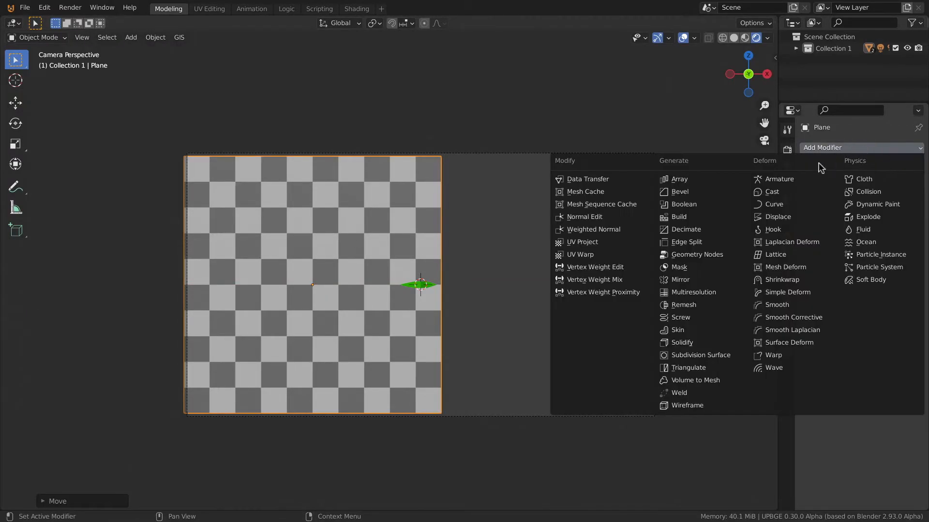
left_click(704, 180)
scroll(649, 264, "down", 4)
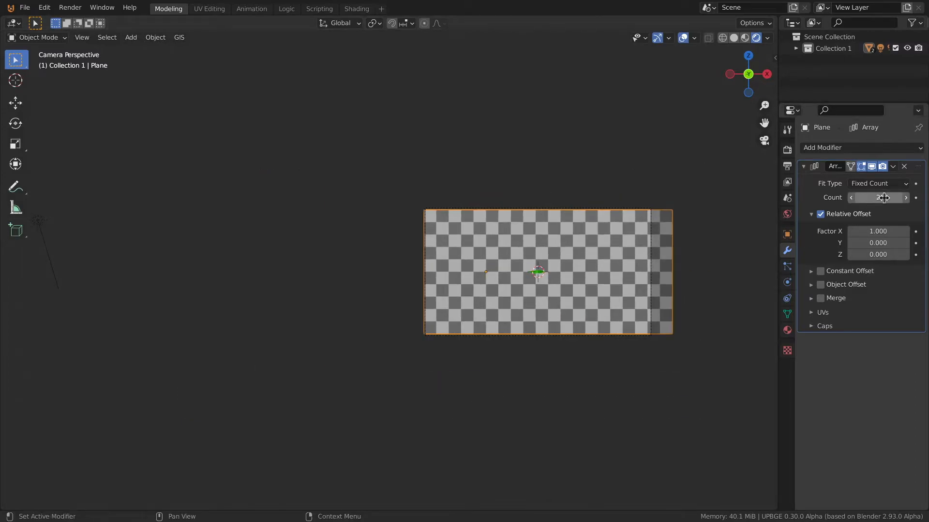
mouse_move(878, 199)
left_mouse_down()
mouse_move(905, 199)
mouse_move(878, 199)
left_mouse_up()
scroll(501, 299, "down", 3)
scroll(542, 307, "up", 2)
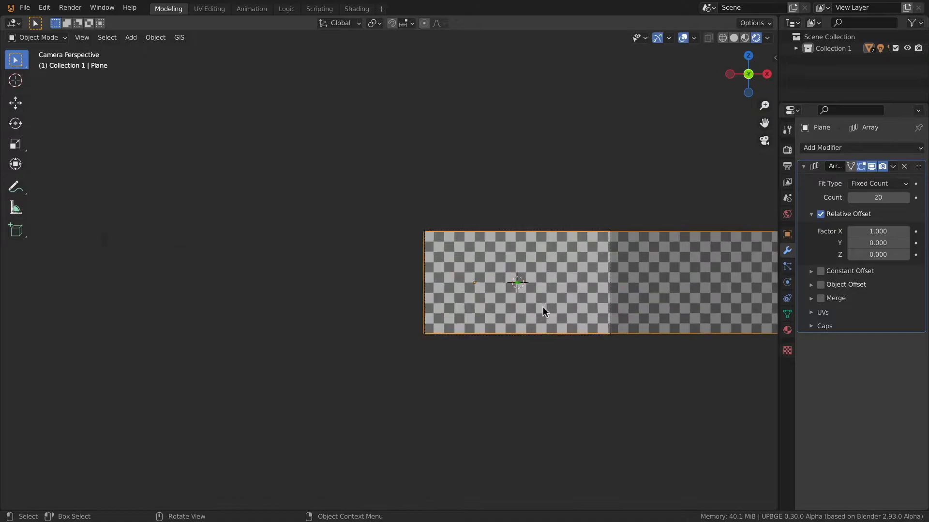
scroll(543, 310, "up", 4)
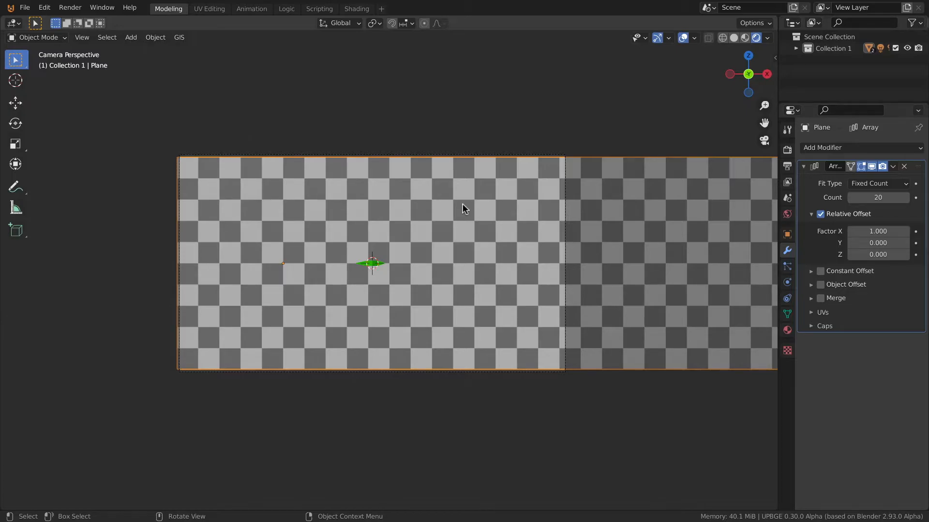
- Switch to the Scripting workspace and select the camera
left_click(320, 8)
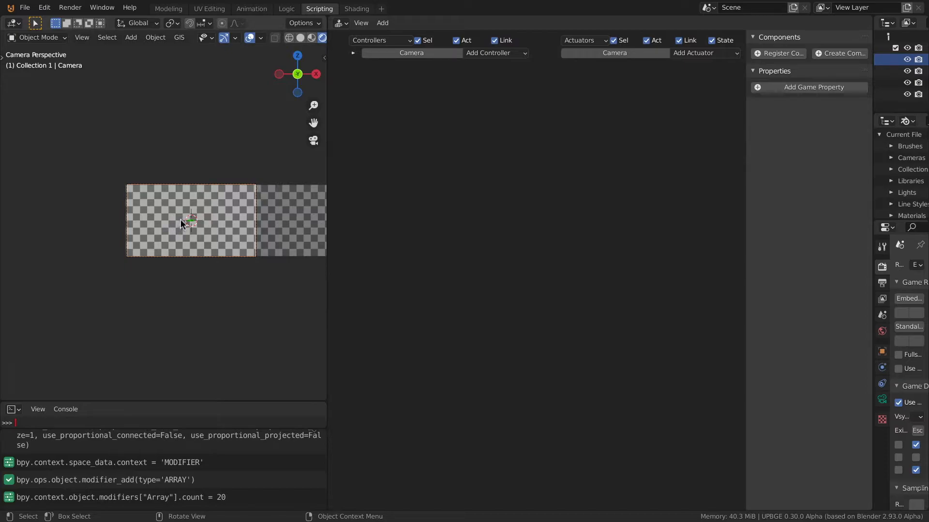
key("g")
key("x")
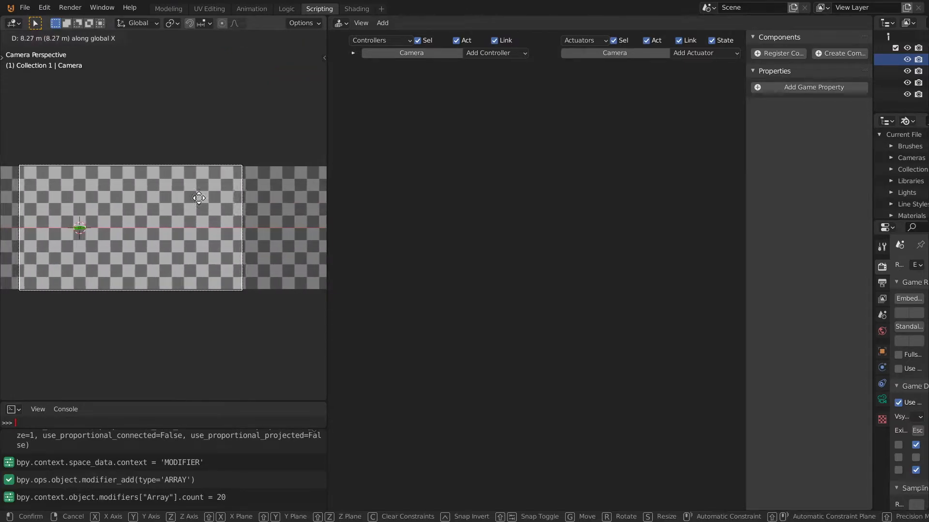
right_click(280, 199)
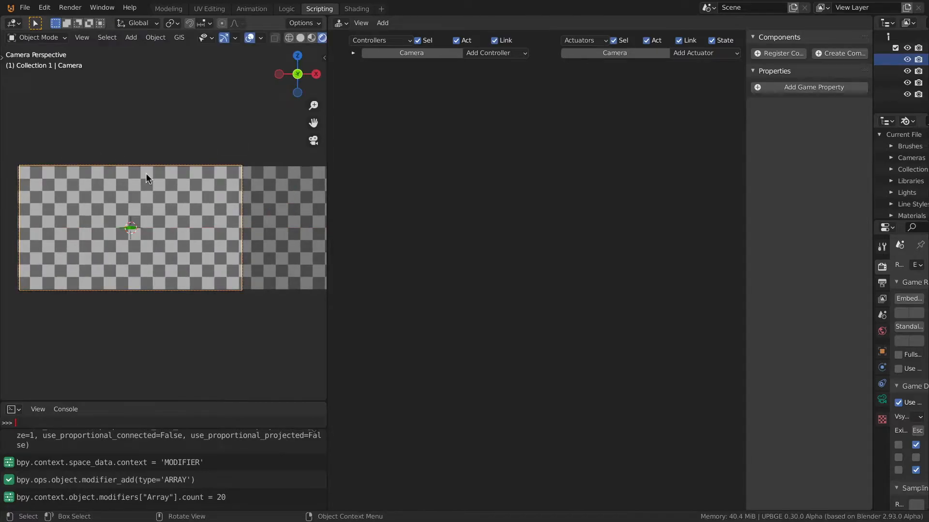
- Add an Always sensor to the camera in the logic editor
left_click(477, 56)
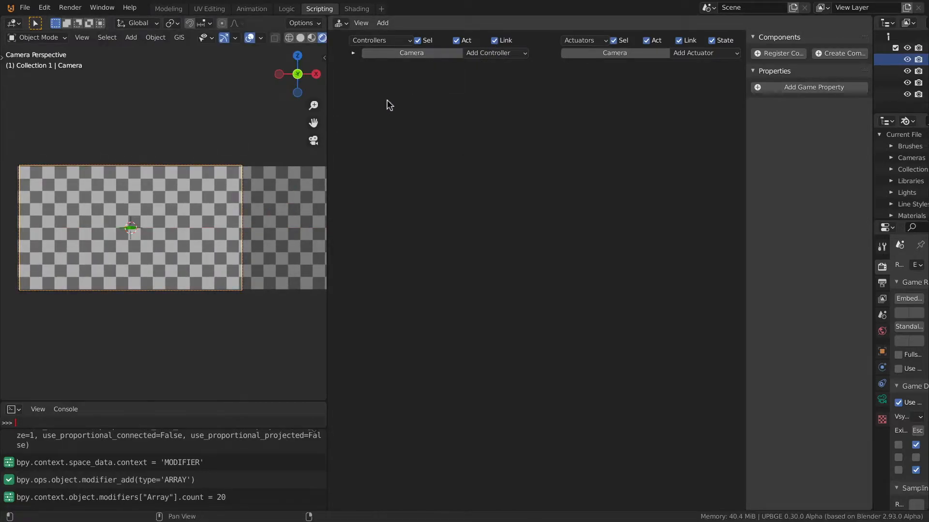
scroll(439, 132, "down", 3)
scroll(439, 132, "down", 2)
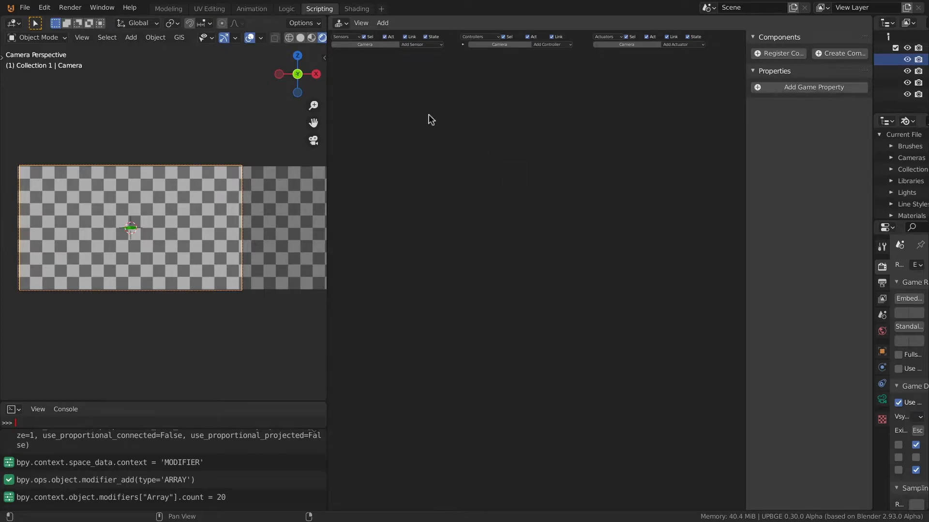
scroll(417, 106, "up", 3)
middle_click_drag(450, 74, 535, 65)
left_click(534, 66)
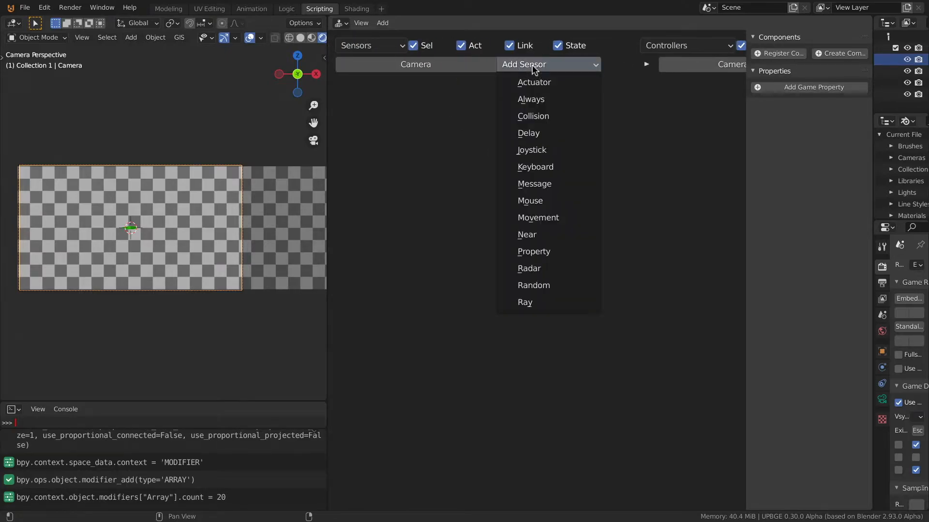
left_click(531, 99)
middle_click_drag(610, 198, 388, 199)
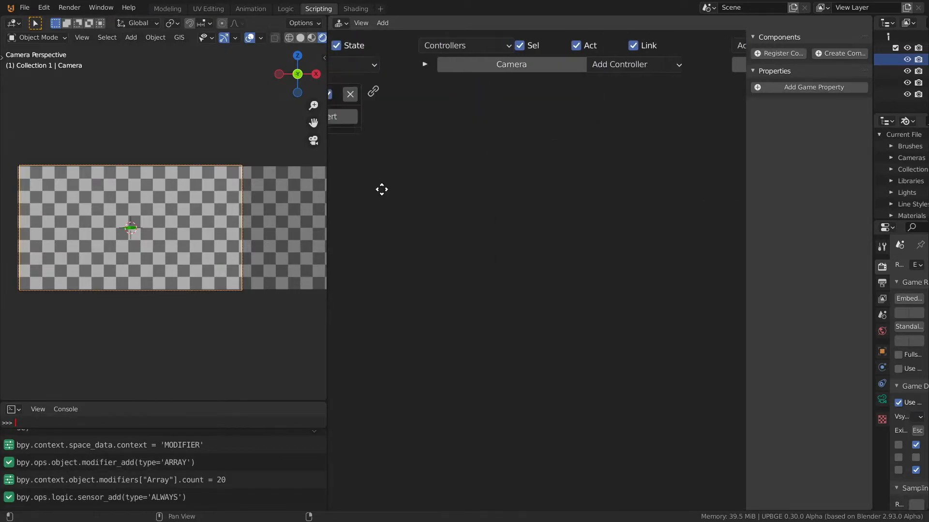
- Add an And controller to the camera and link the Always sensor to it
left_click(614, 64)
left_click(611, 83)
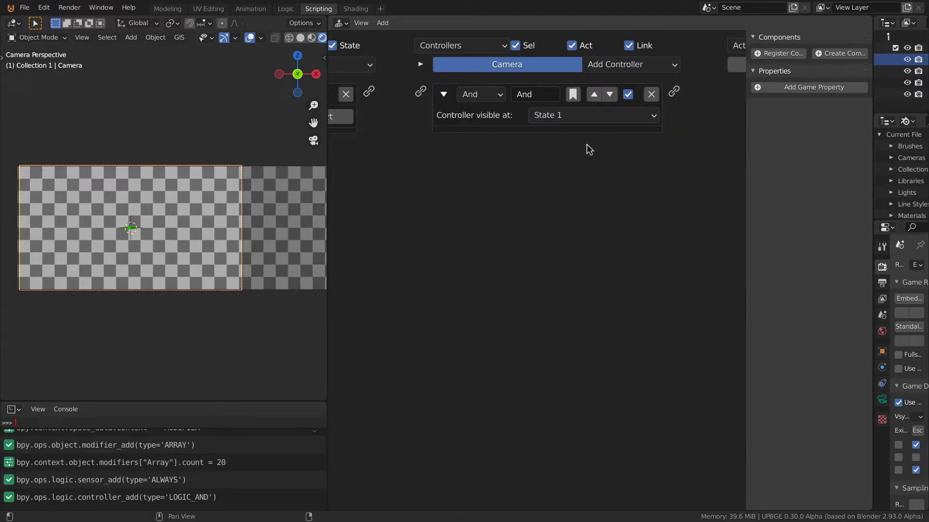
left_click_drag(368, 91, 420, 91)
- Rename the camera's Always sensor as SCROLL CAM and collapse it
scroll(448, 85, "up", 5, "ctrl")
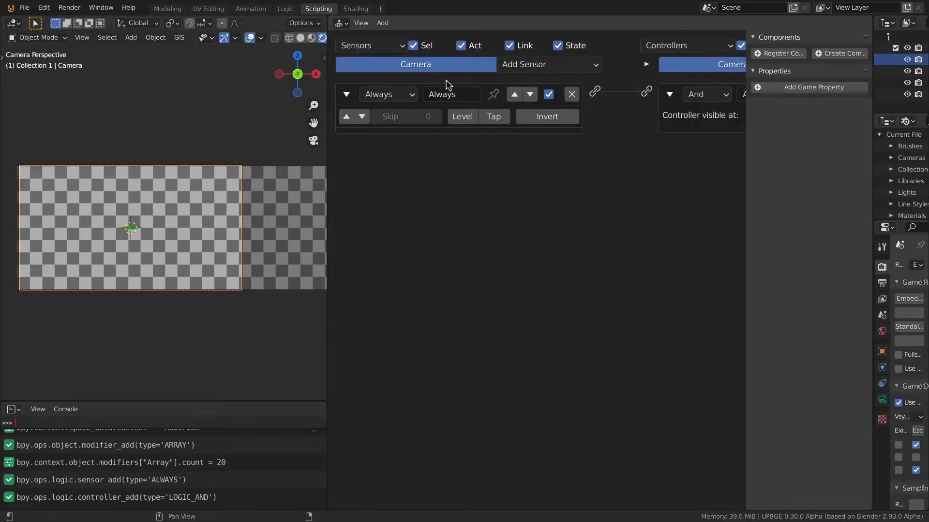
left_click(448, 93)
type("SCROLL CAM")
left_click(409, 273)
left_click(346, 94)
- Add a Motion actuator to the camera and link the And controller to it
scroll(368, 111, "down", 4)
middle_click_drag(639, 111, 424, 138)
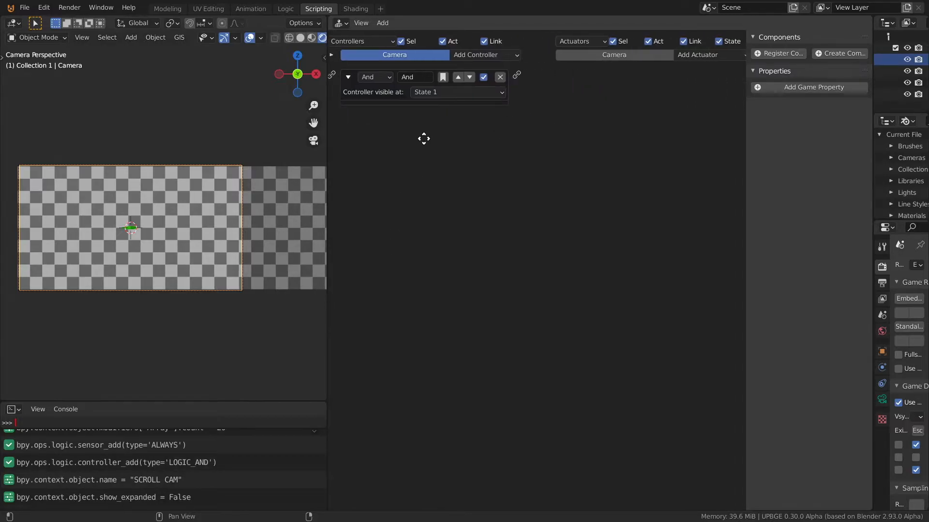
left_click(706, 56)
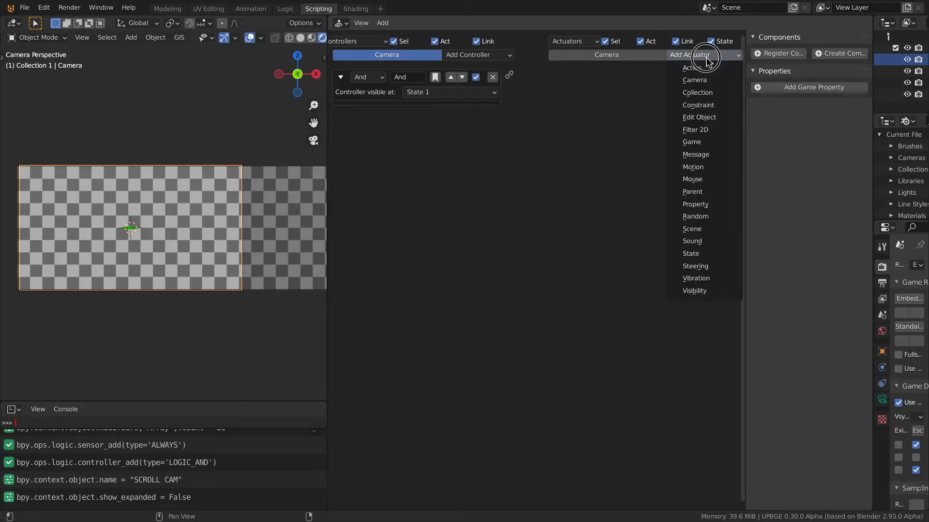
left_click(693, 168)
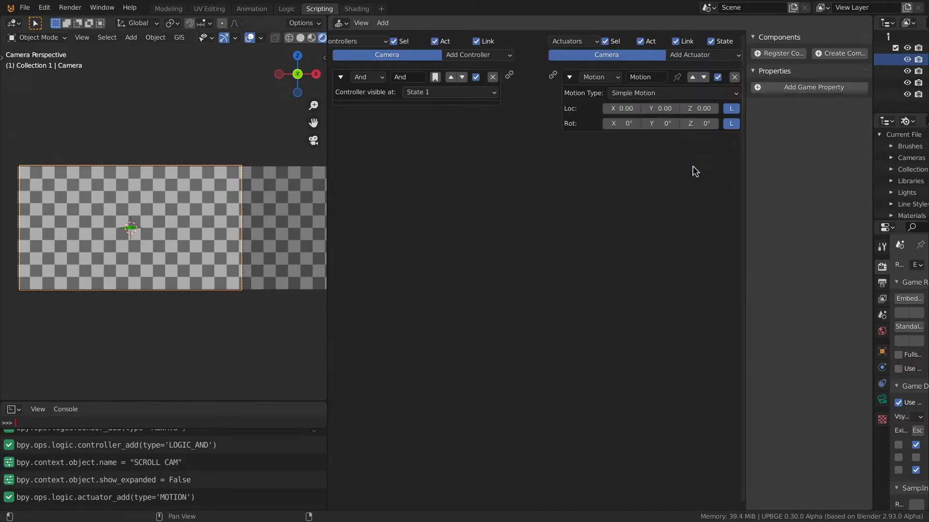
left_click_drag(509, 75, 553, 76)
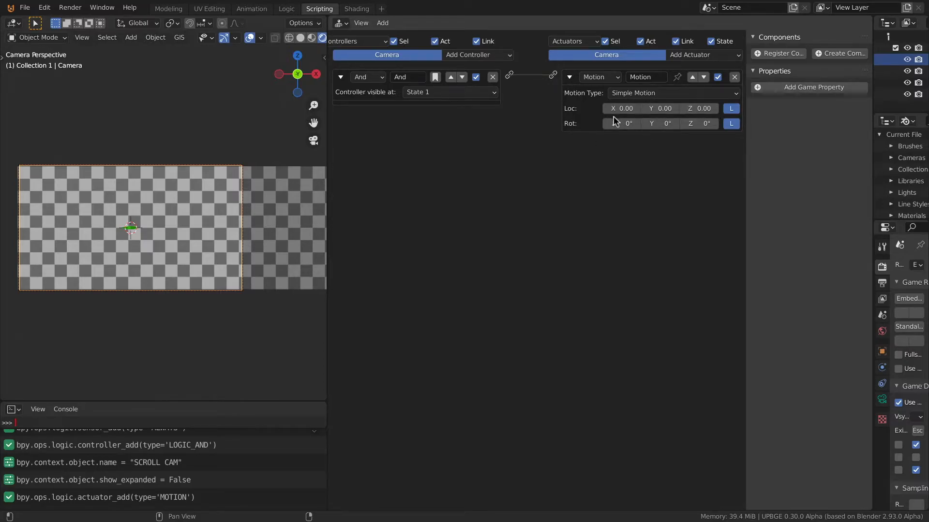
- Set the camera Motion actuator's X location to 0.20 and test-run the game in the Modeling workspace
left_click(638, 109)
left_click(637, 108)
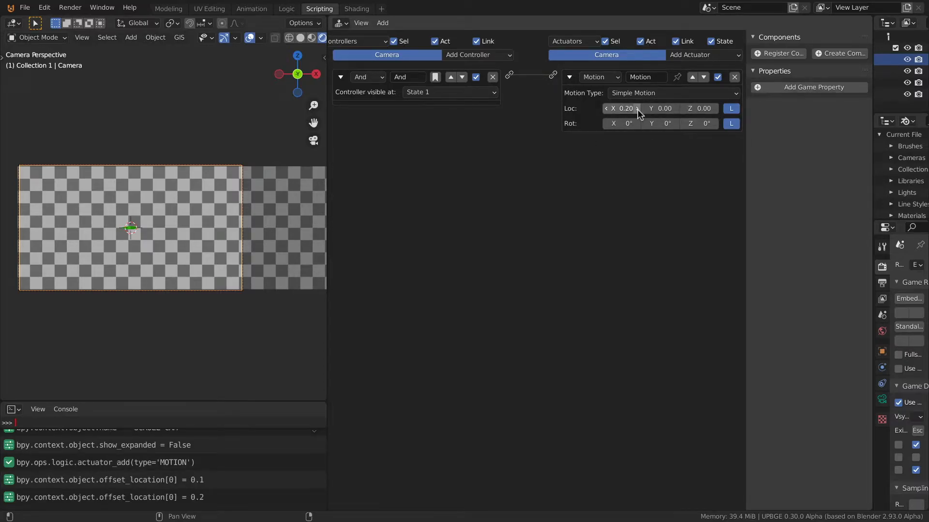
left_click(168, 8)
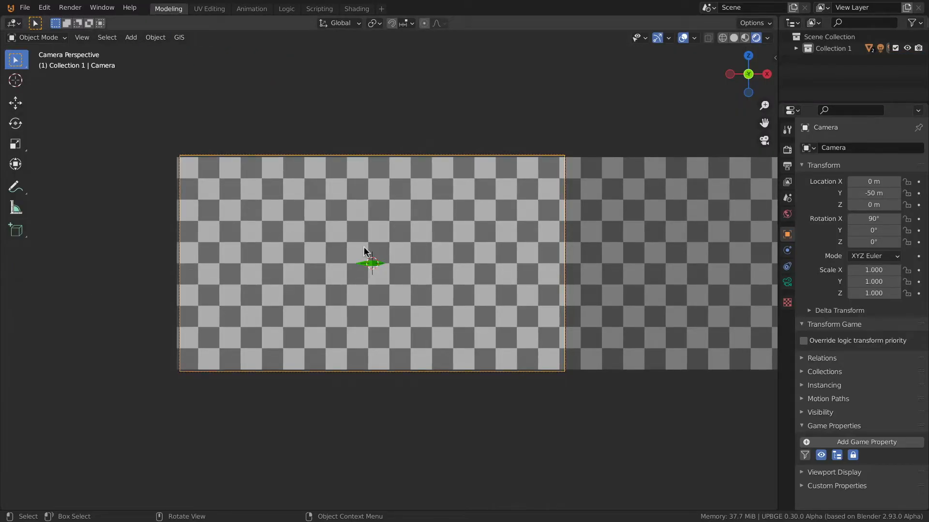
key("p")
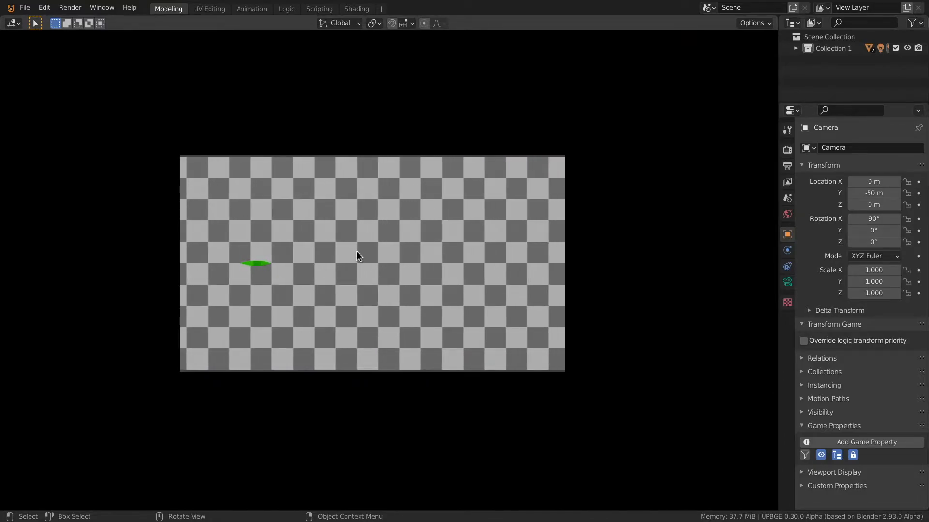
key("Escape")
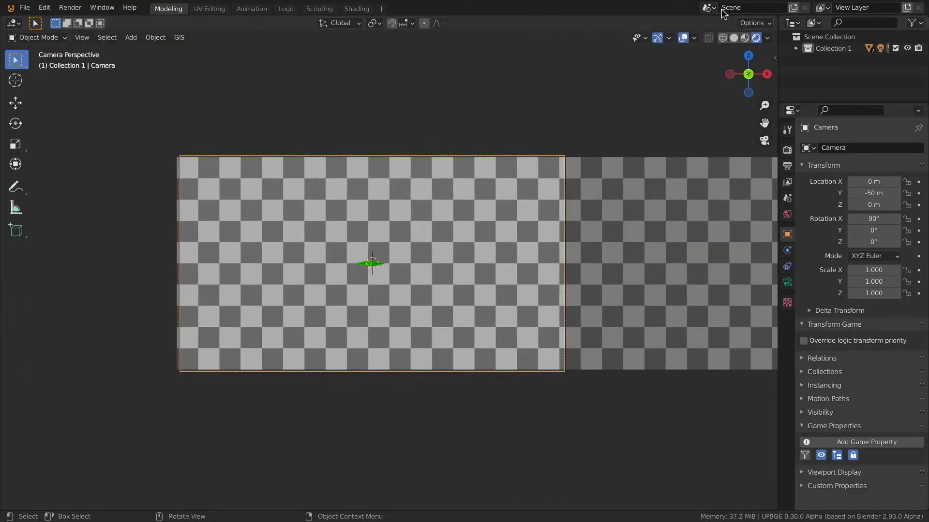
- Lower the camera Motion actuator's X location to 0.10 and test-run the game again
left_click(356, 10)
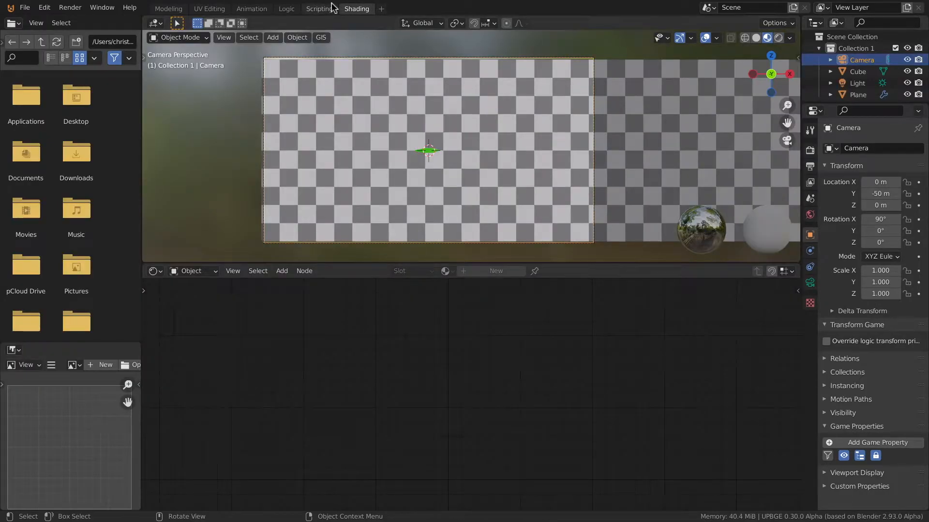
left_click(320, 8)
left_click(606, 109)
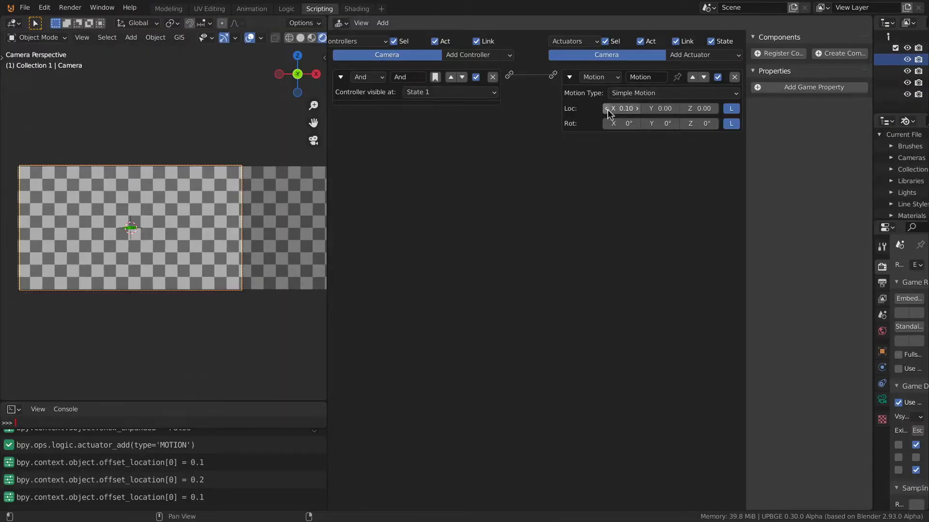
left_click(167, 8)
key("p")
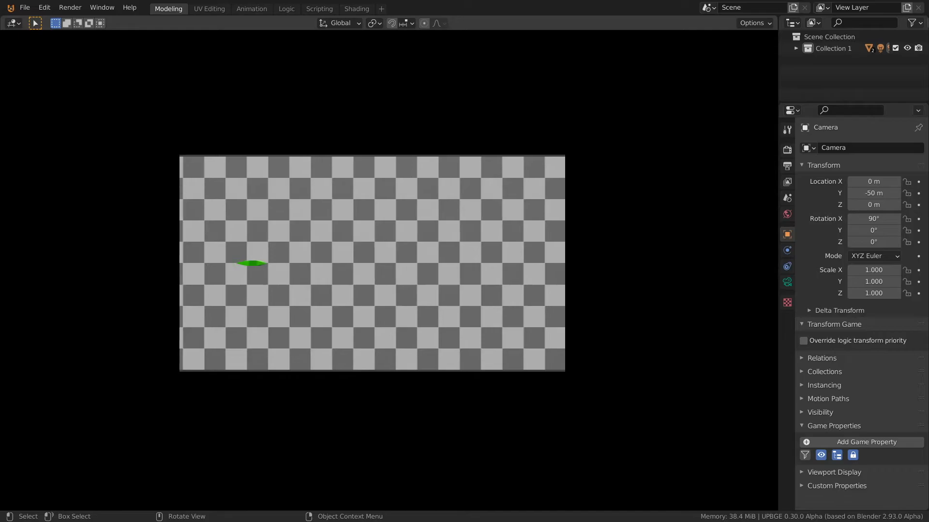
key("Escape")
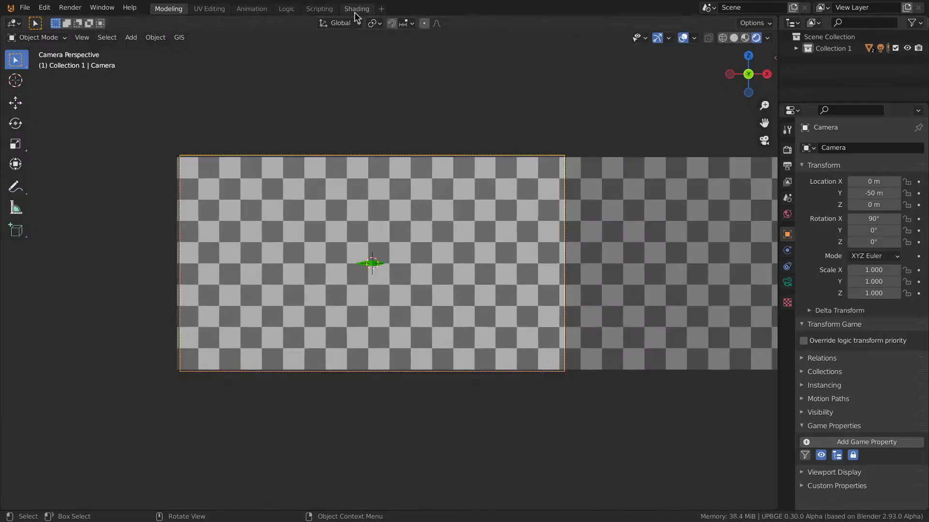
- Set the camera Motion actuator's X location to 0.05 and test-run the scrolling speed
left_click(356, 9)
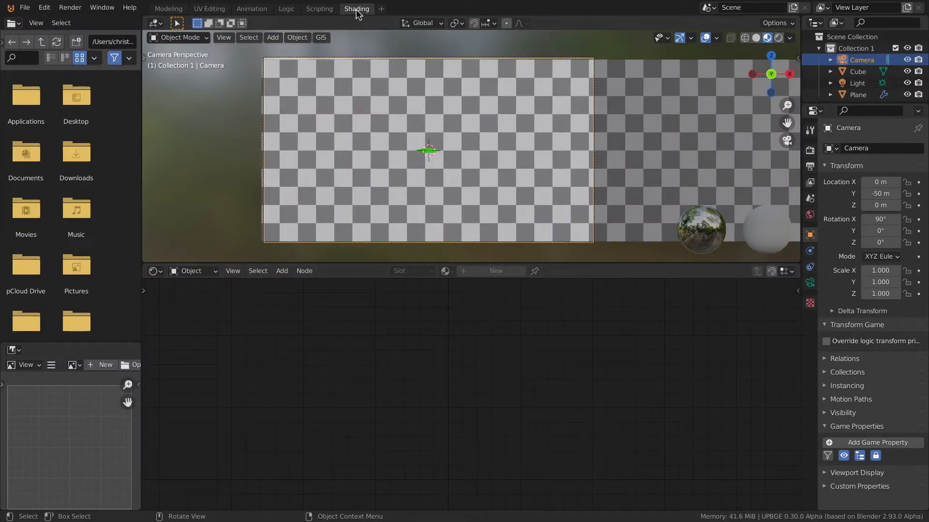
left_click(317, 9)
left_click(631, 108)
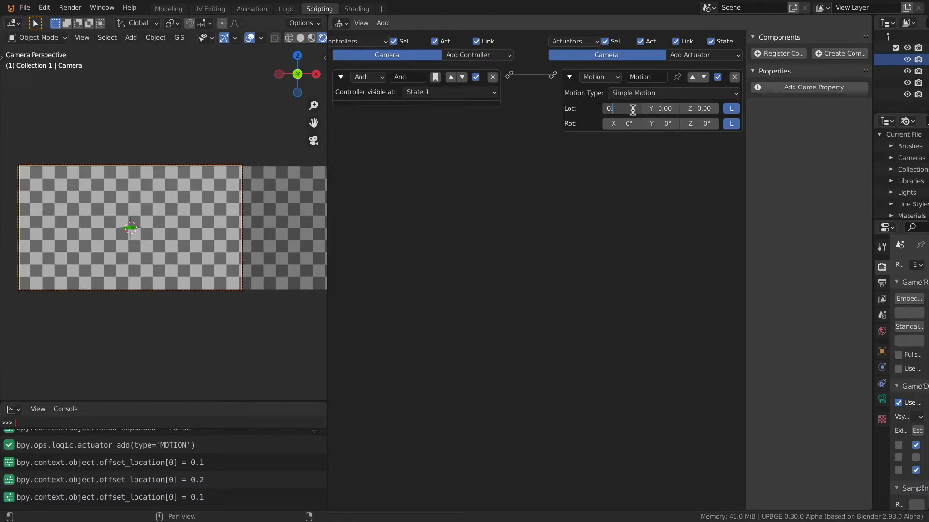
type("0.05")
key("Return")
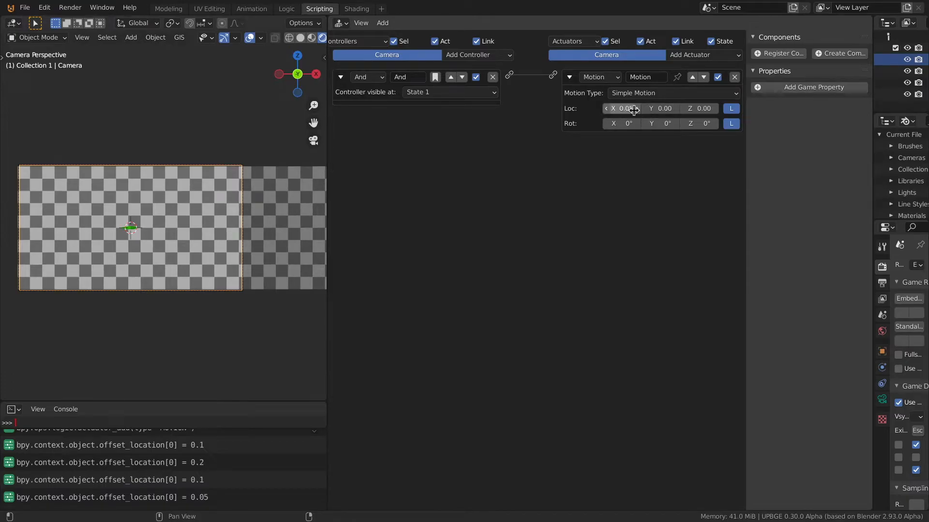
left_click(168, 9)
key("p")
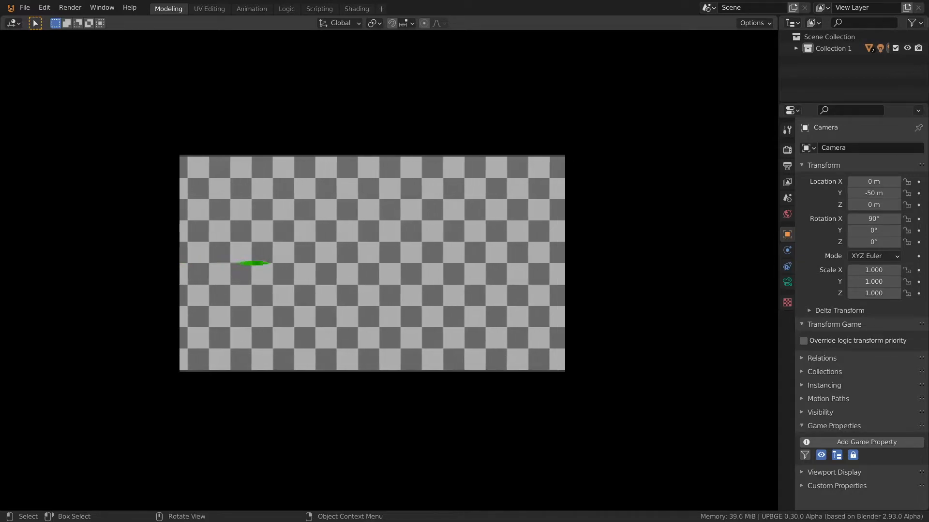
key("Escape")
- Parent the green spaceship to the camera
middle_click_drag(323, 240, 450, 285)
scroll(455, 280, "up", 5)
left_click(385, 269)
scroll(367, 309, "down", 6)
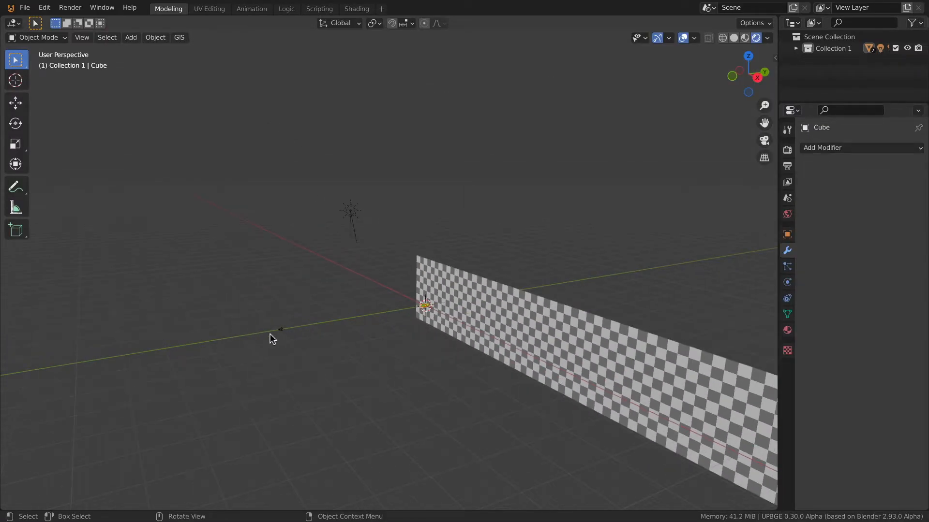
left_click(279, 330)
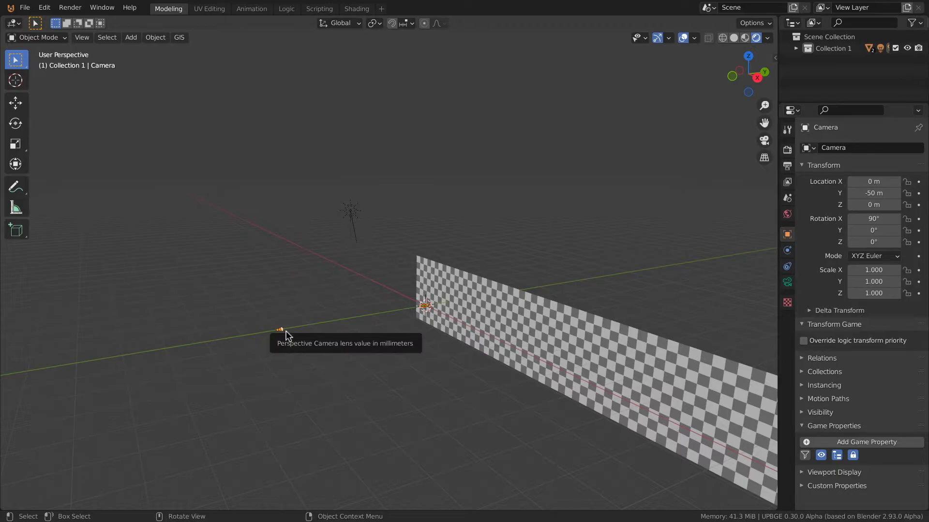
key("ctrl+p")
left_click(288, 333)
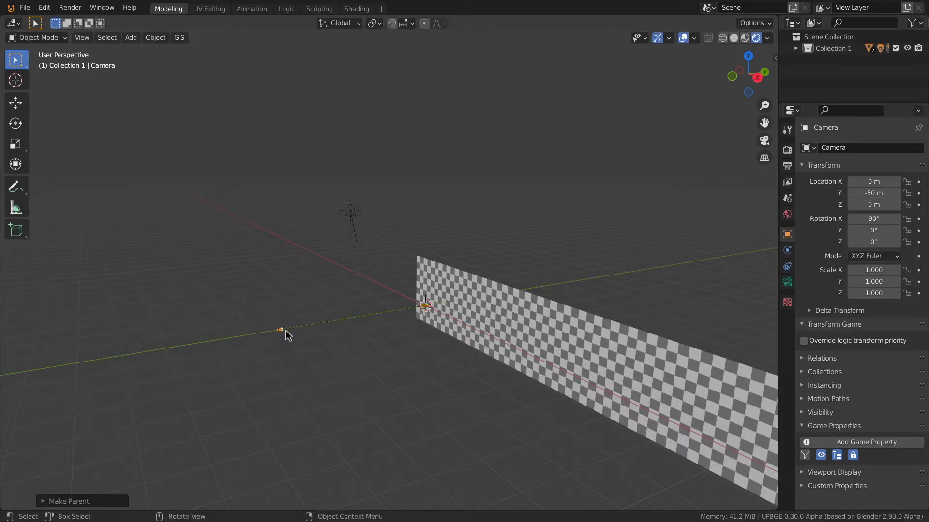
- Run the game from the camera view and steer the ship up, down and left to check that it follows the camera
middle_click_drag(323, 302, 410, 311)
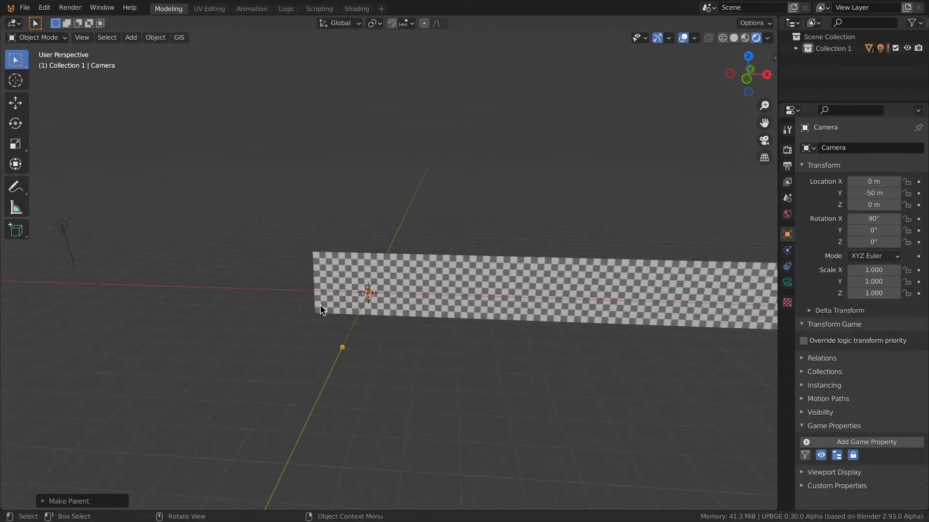
scroll(325, 306, "up", 7)
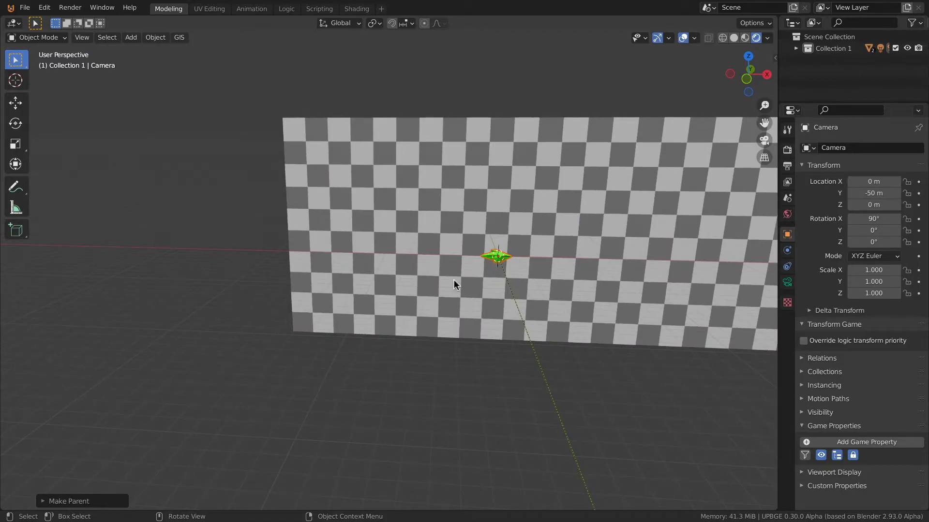
key("KP_0")
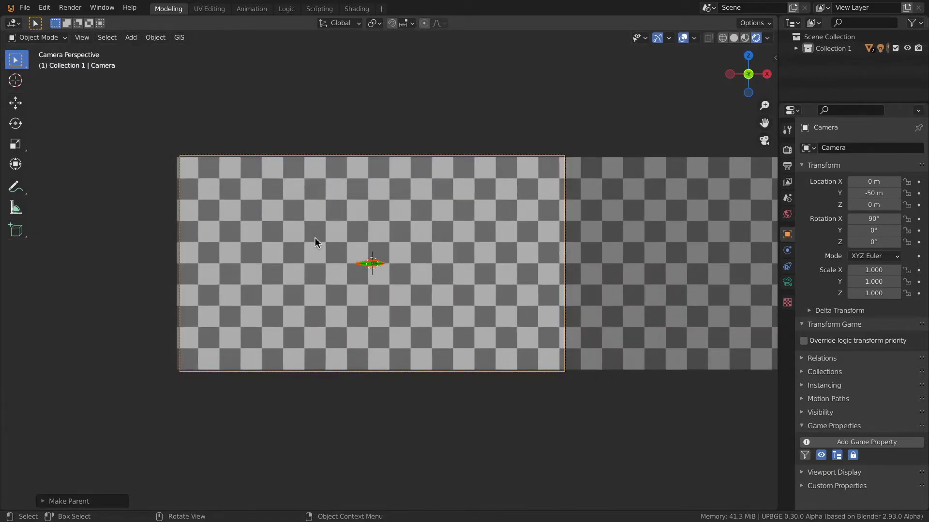
key("p")
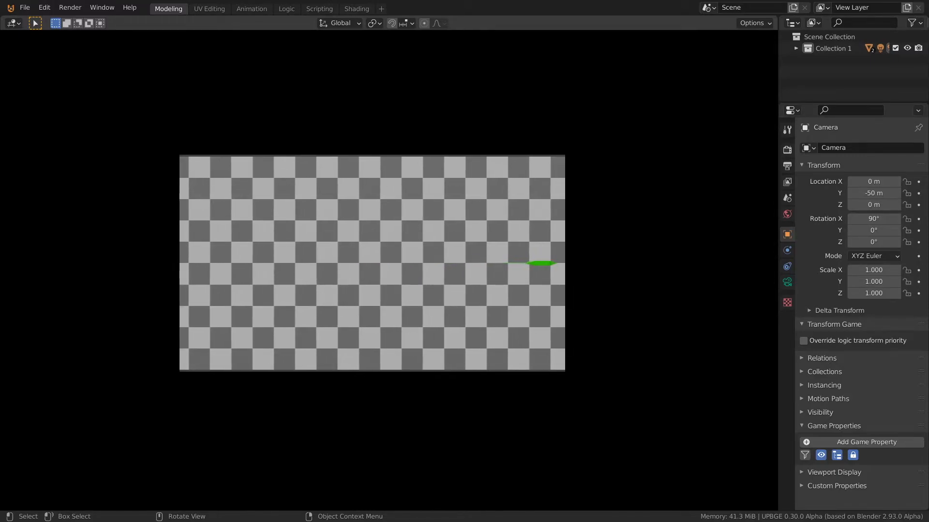
key("Up")
key("Left")
key("Down")
key("Left")
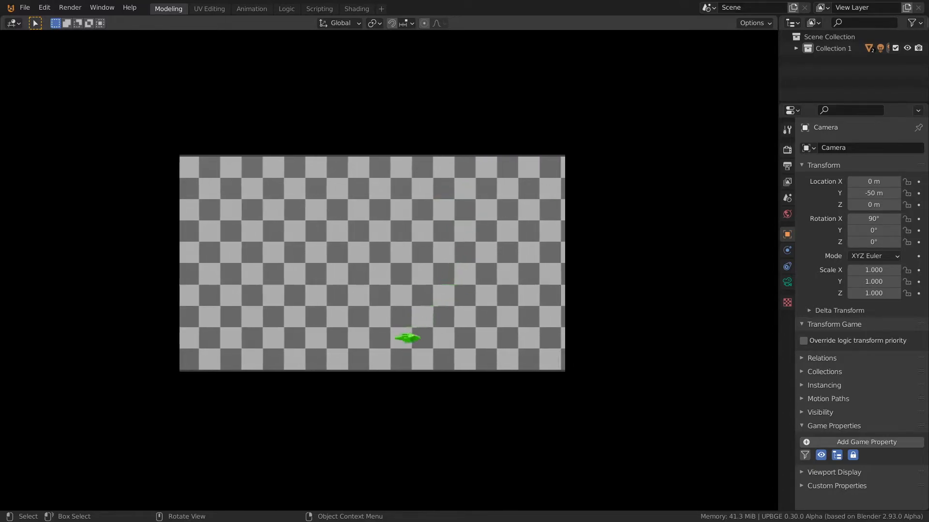
key("Up")
key("Up")
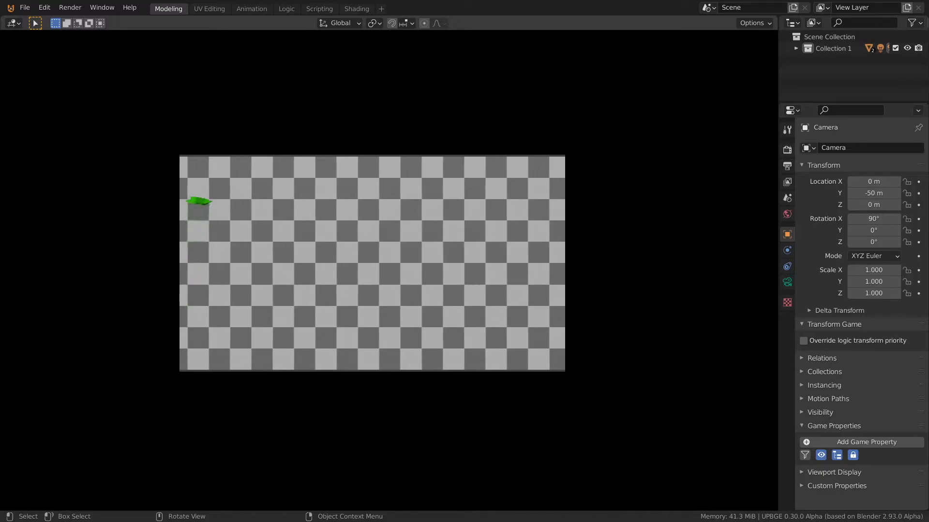
key("Escape")
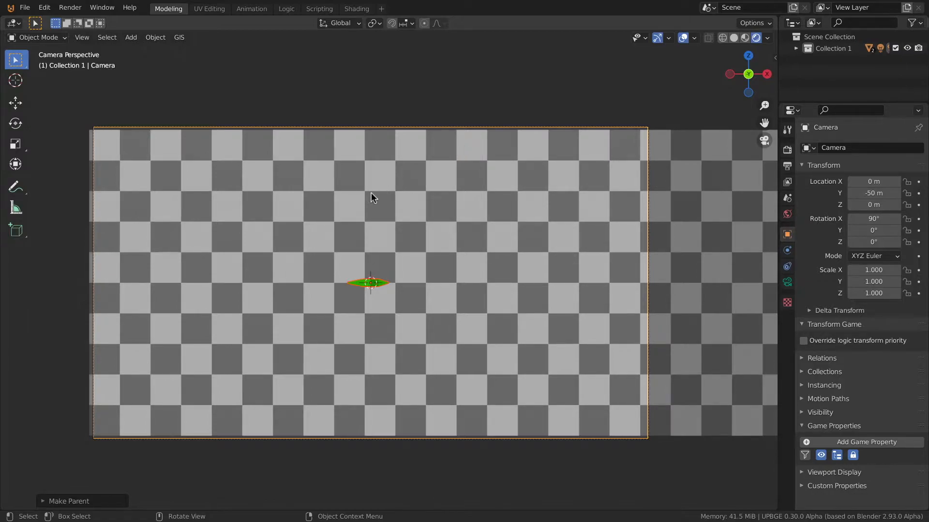
- Add a Landscape mesh at the ship's position
middle_click_drag(282, 177, 335, 184, "shift")
key("shift+a")
mouse_move(327, 187)
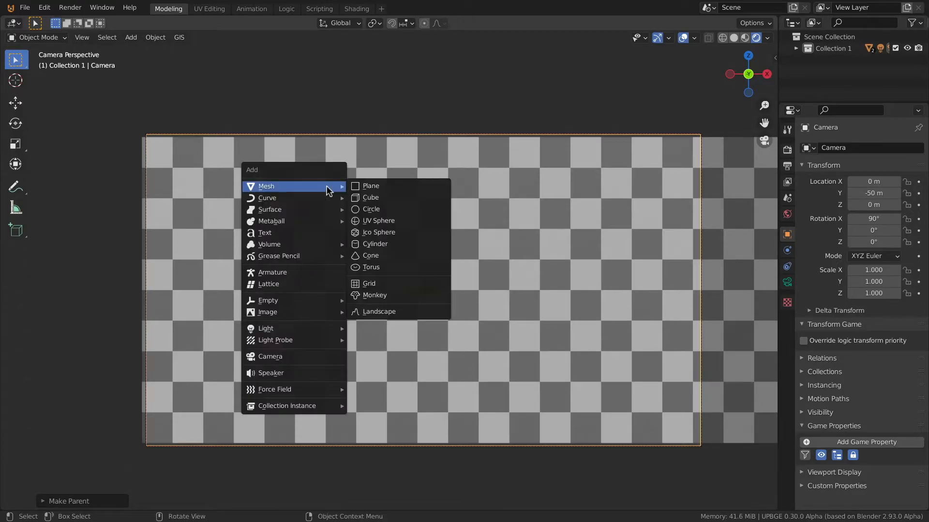
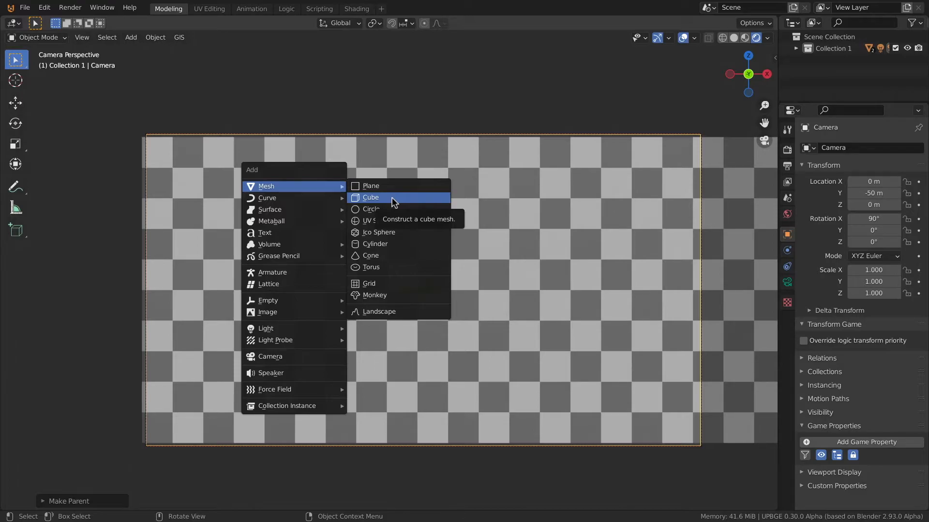
left_click(385, 313)
scroll(417, 289, "up", 5)
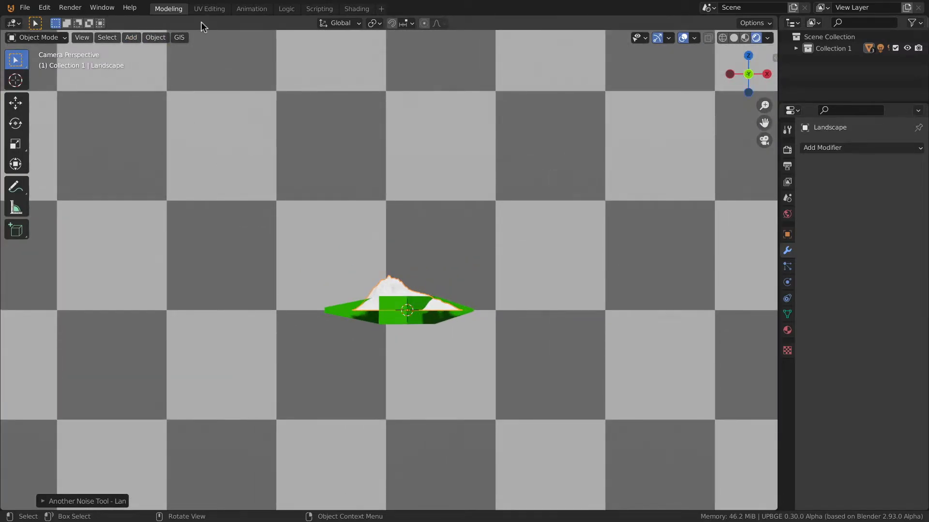
- Apply the slick rock preset to the landscape mesh and set its random seed to 23
left_click(43, 503)
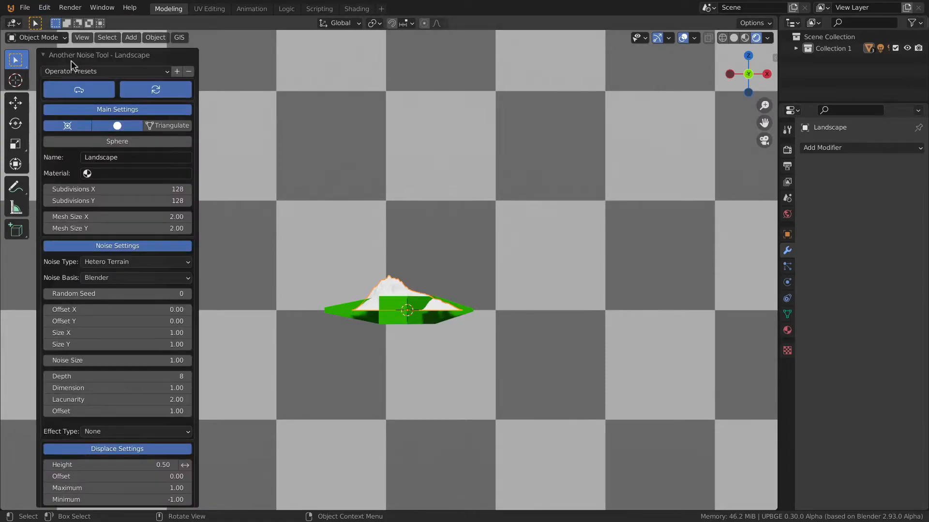
left_click(77, 71)
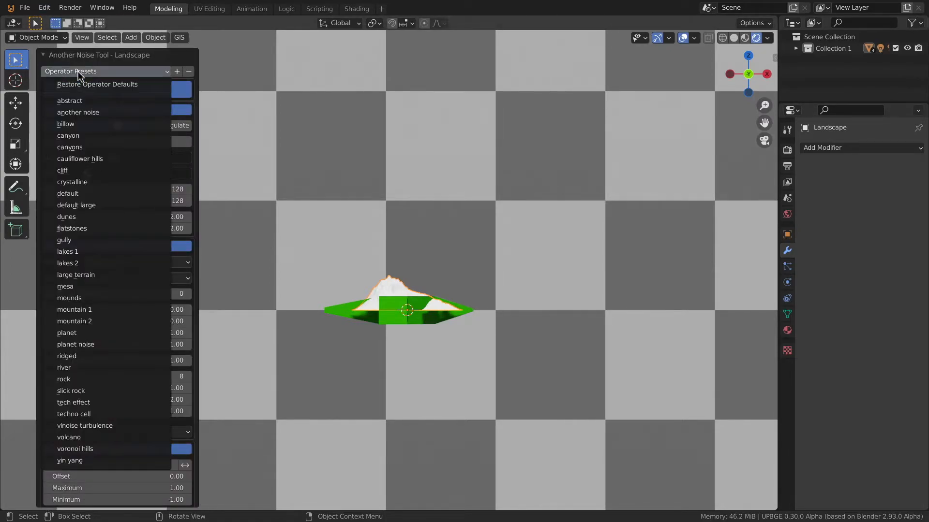
left_click(87, 390)
scroll(298, 240, "down", 6)
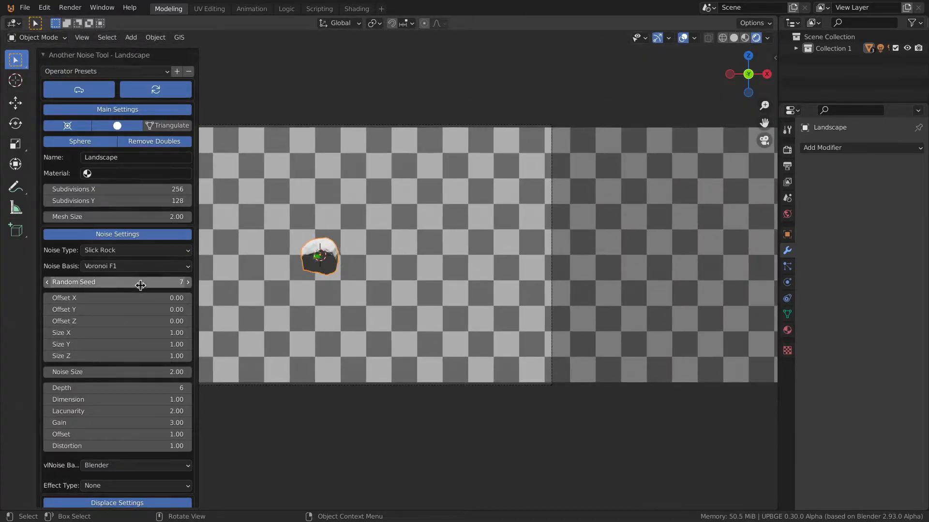
left_click_drag(139, 286, 160, 286)
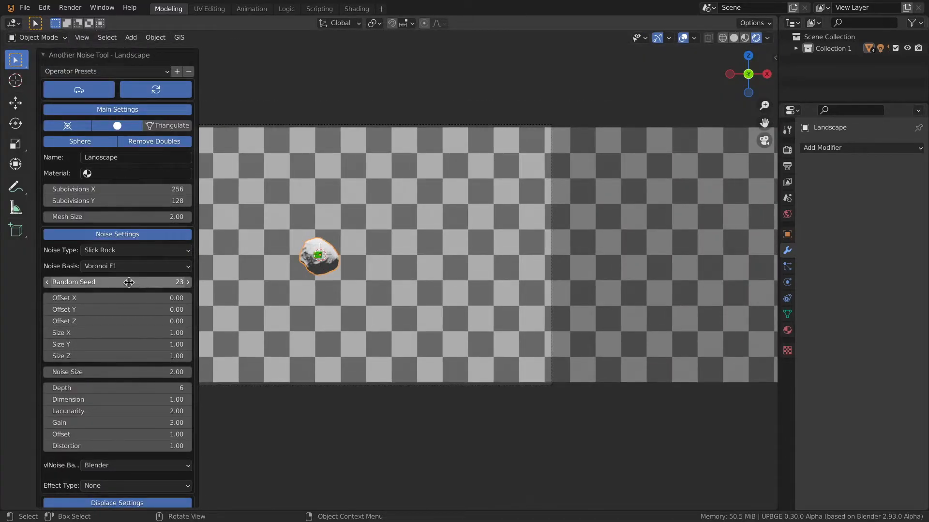
- Try the Hetero Terrain, Distorted Noise and Noise Rocks noise types on the landscape rock
left_click(121, 255)
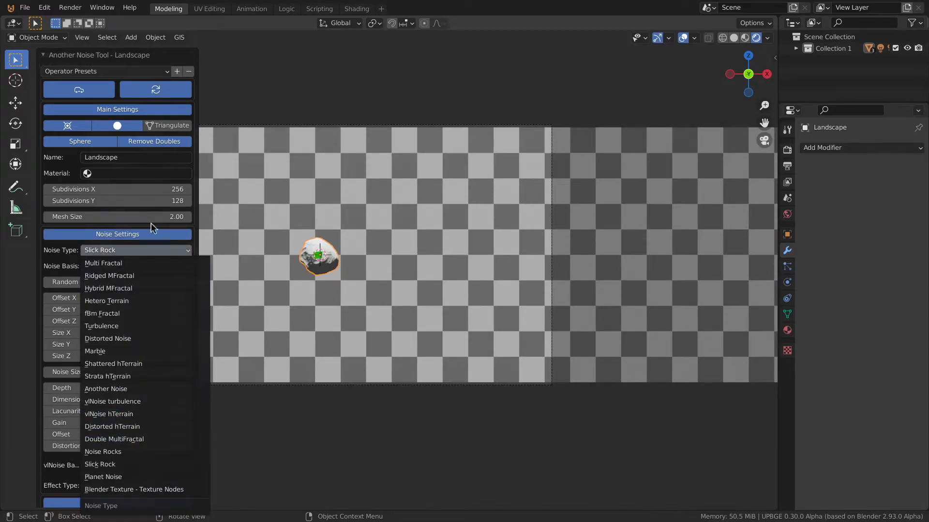
left_click(136, 250)
left_click(111, 295)
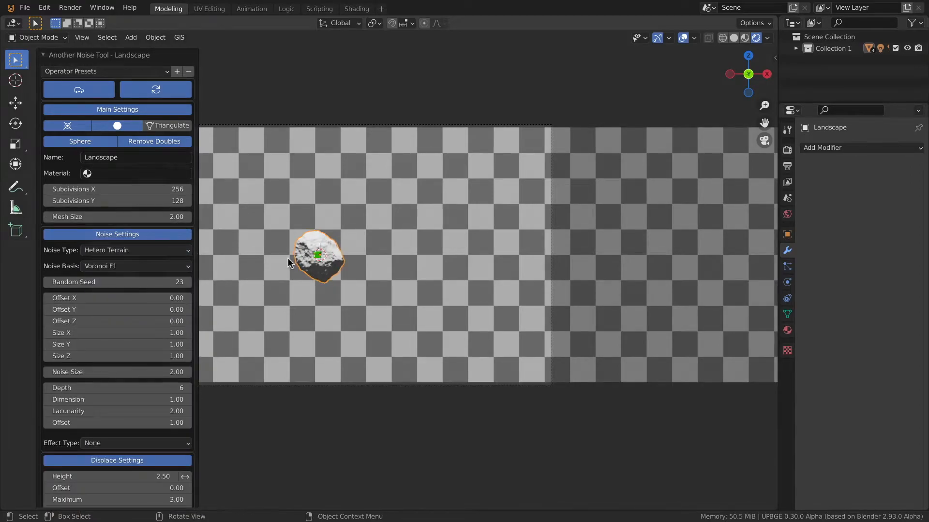
scroll(288, 263, "up", 4)
left_click(180, 252)
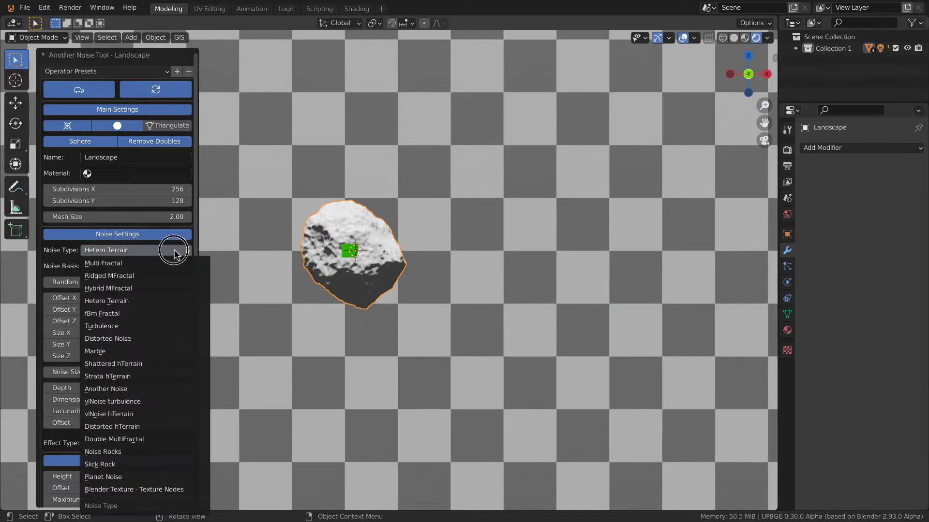
left_click(143, 342)
middle_click_drag(251, 271, 367, 252)
scroll(380, 261, "up", 4)
scroll(402, 270, "down", 6)
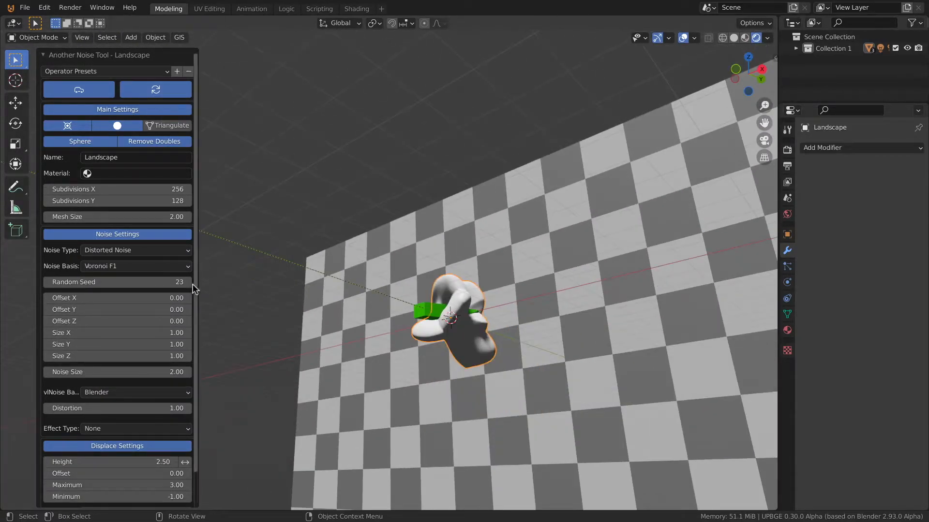
left_click(141, 251)
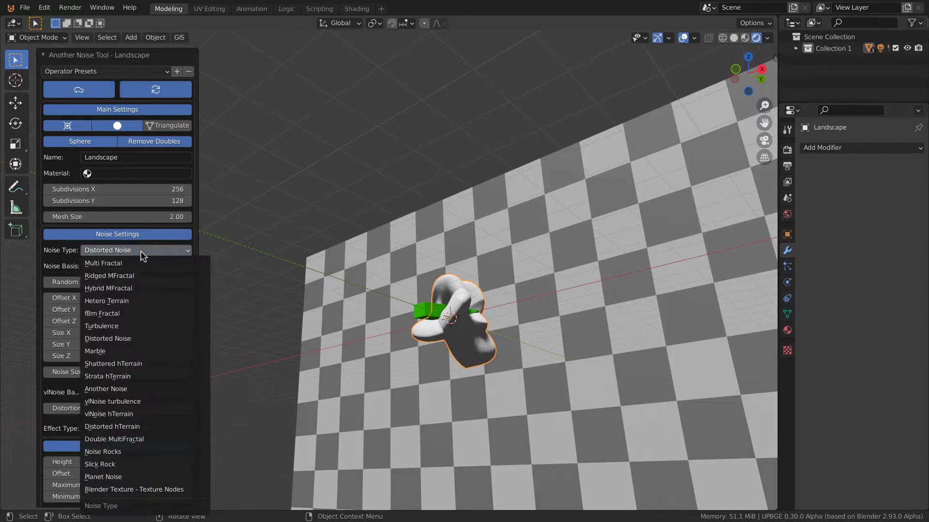
left_click(130, 452)
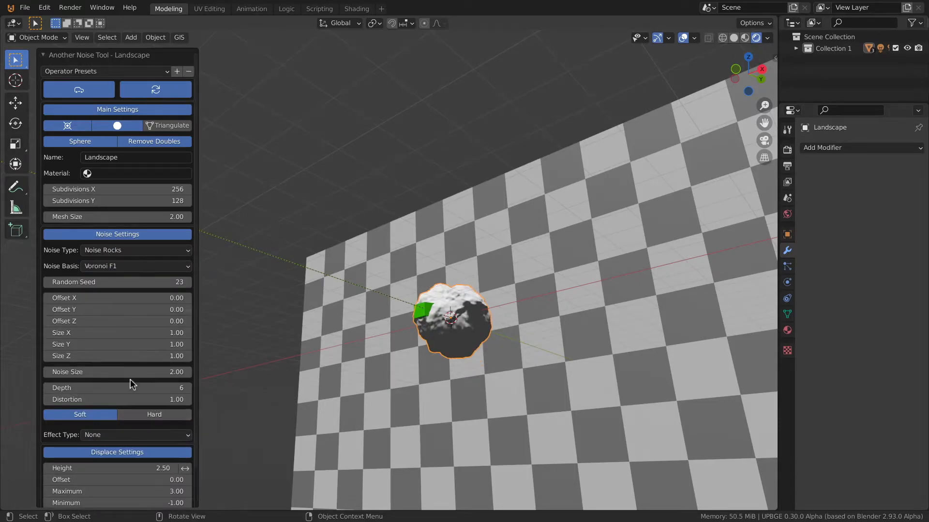
- Set the rock's noise type to Slick Rock and its noise basis to Voronoi F1
left_click(142, 254)
left_click(135, 465)
middle_click_drag(356, 374, 502, 291)
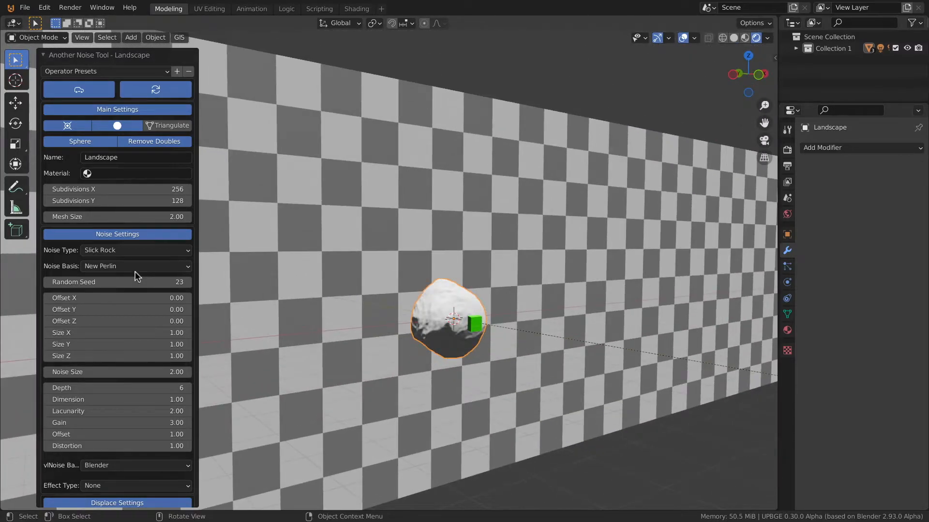
left_click(135, 266)
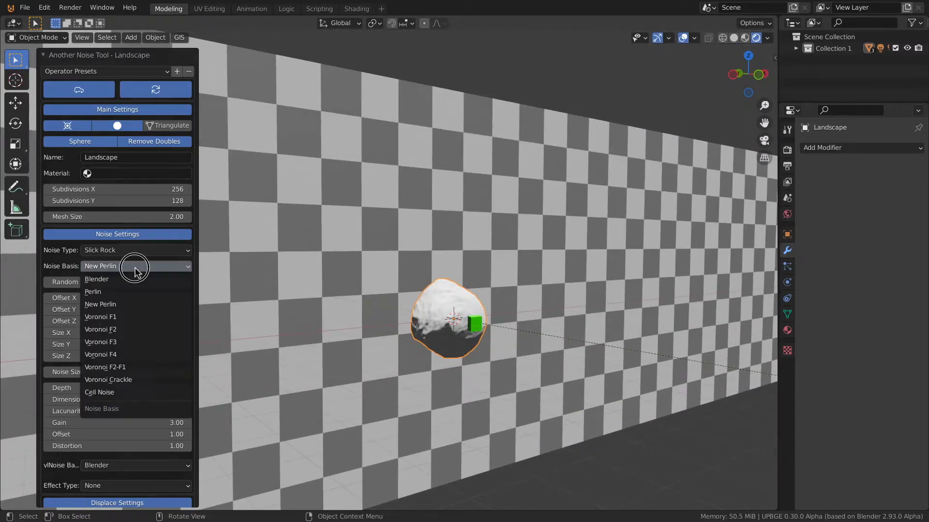
left_click(133, 322)
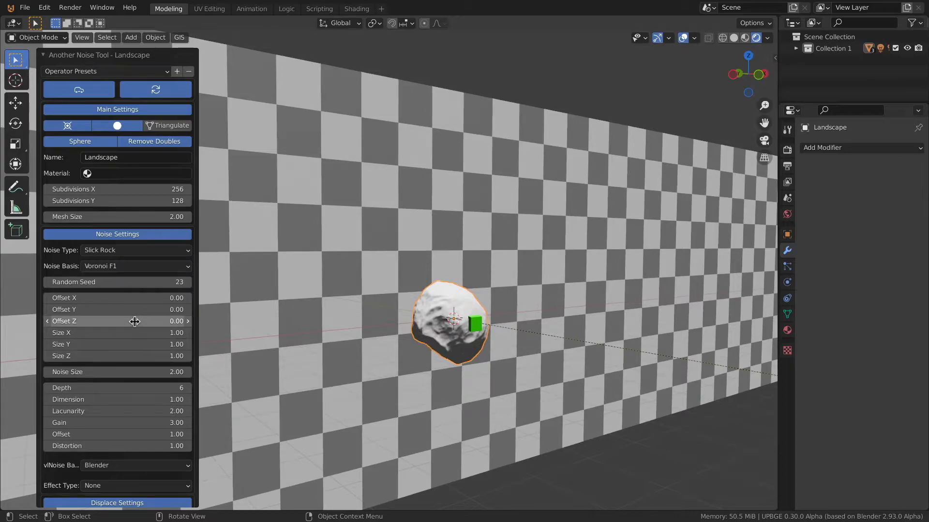
middle_click_drag(362, 288, 401, 310)
scroll(402, 309, "down", 5)
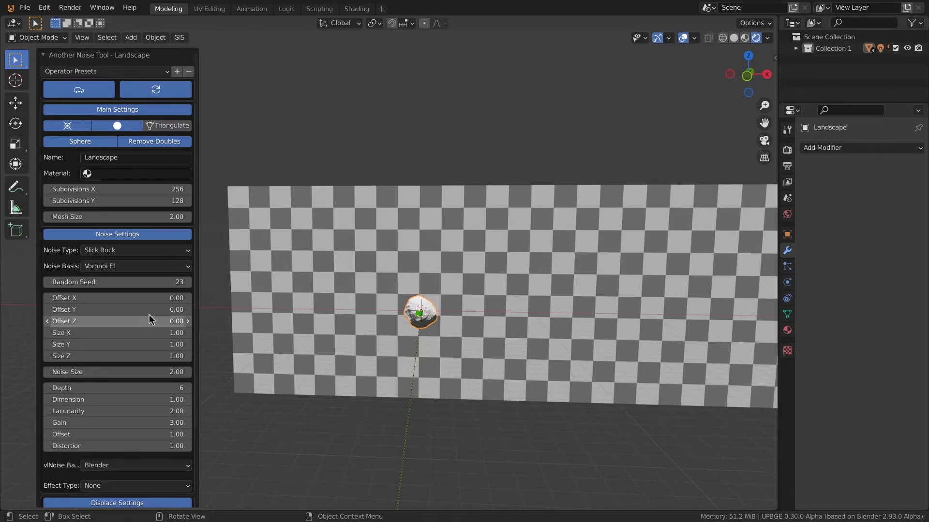
- Try the Stone and Flat Turb effect types on the landscape rock
left_click(111, 485)
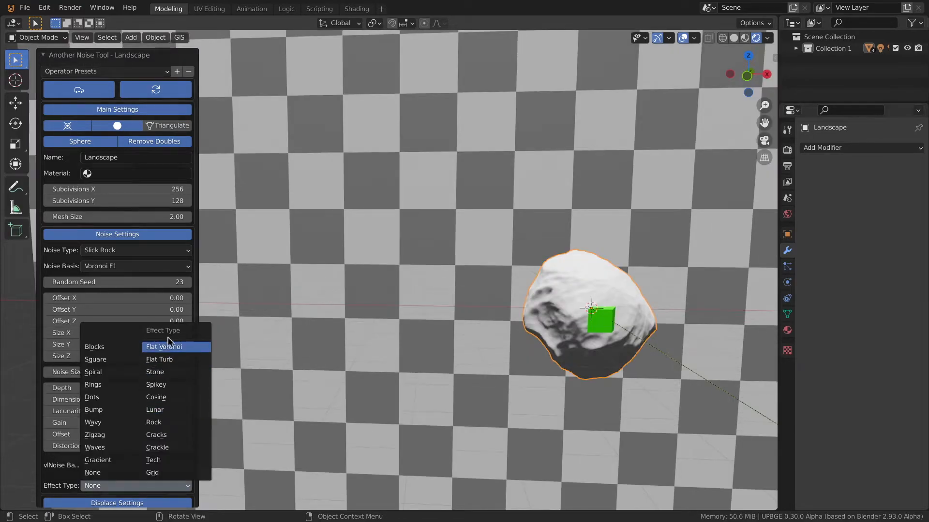
left_click(169, 372)
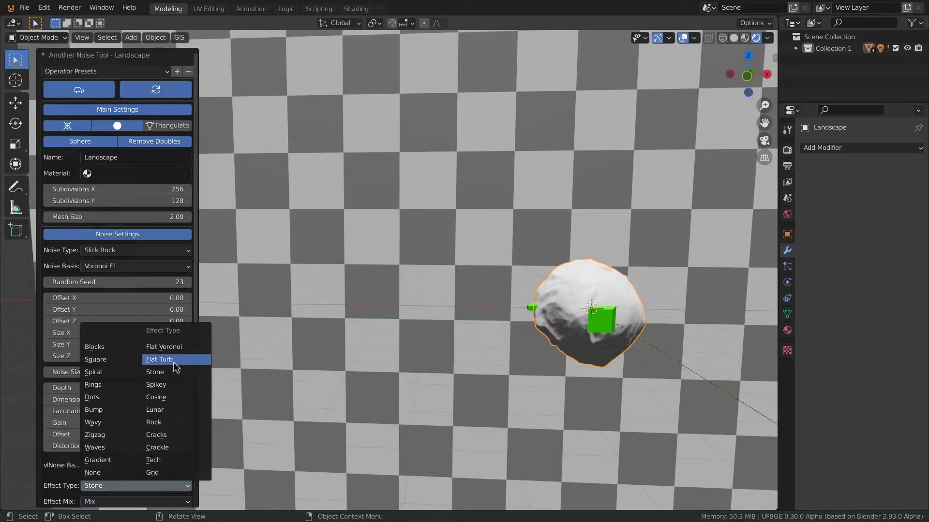
left_click(167, 359)
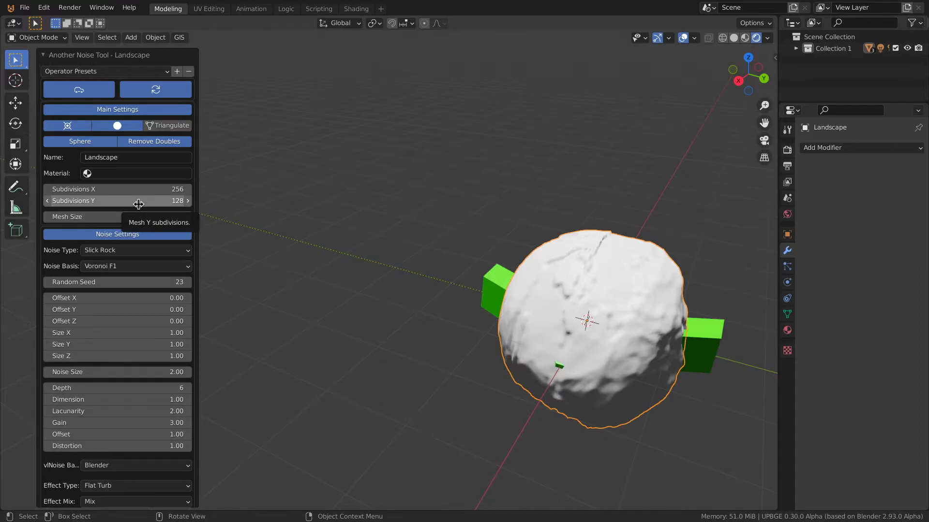
- Set the landscape rock's X subdivisions to 128
left_click(138, 202)
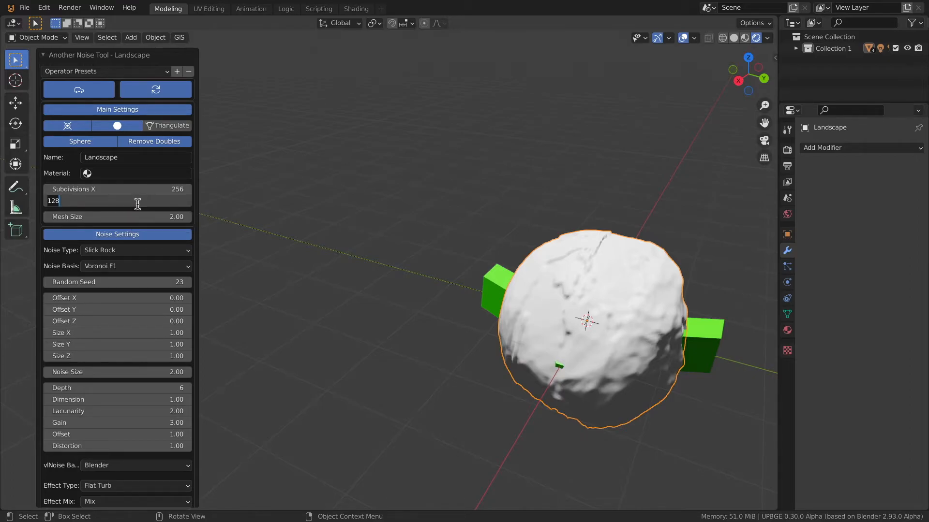
left_click(138, 189)
type("128")
key("Return")
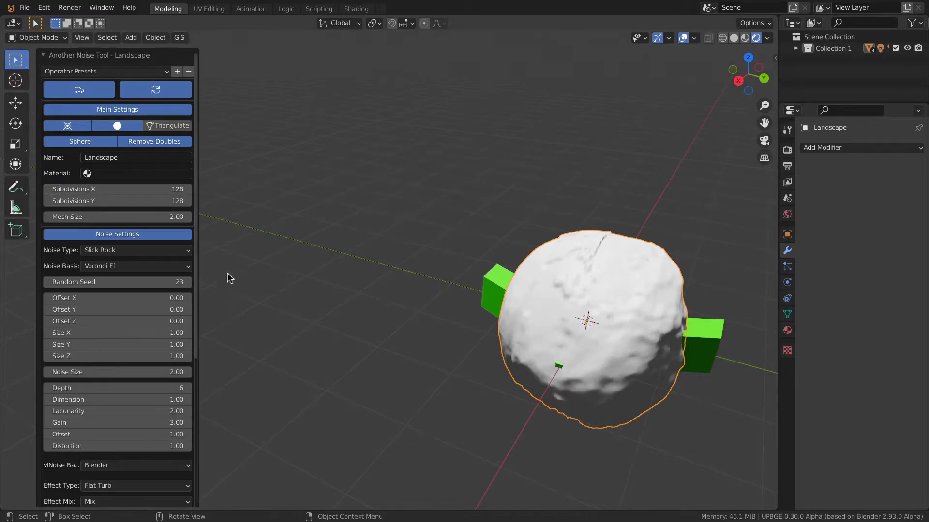
- Set the landscape rock's effect type to Rock
left_click(140, 486)
left_click(170, 426)
middle_click_drag(363, 342, 530, 305)
scroll(500, 359, "down", 8)
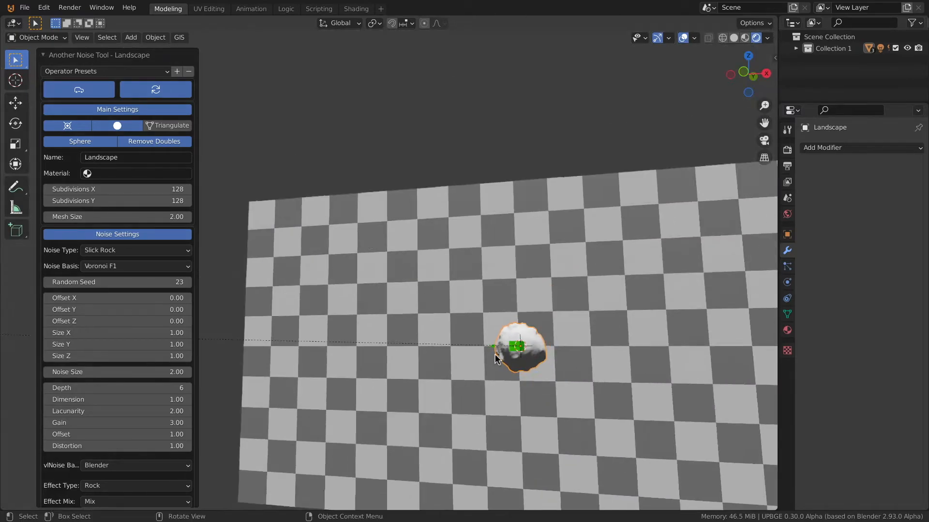
scroll(510, 334, "up", 2)
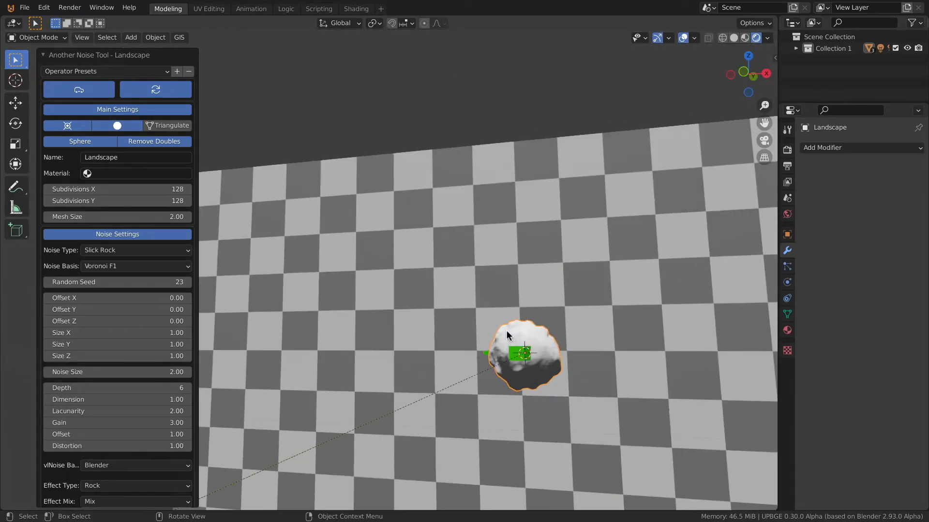
- In front view, move the rock up and to the right of the ship, onto the upper edge of the checkered background
left_click(45, 55)
key("KP_1")
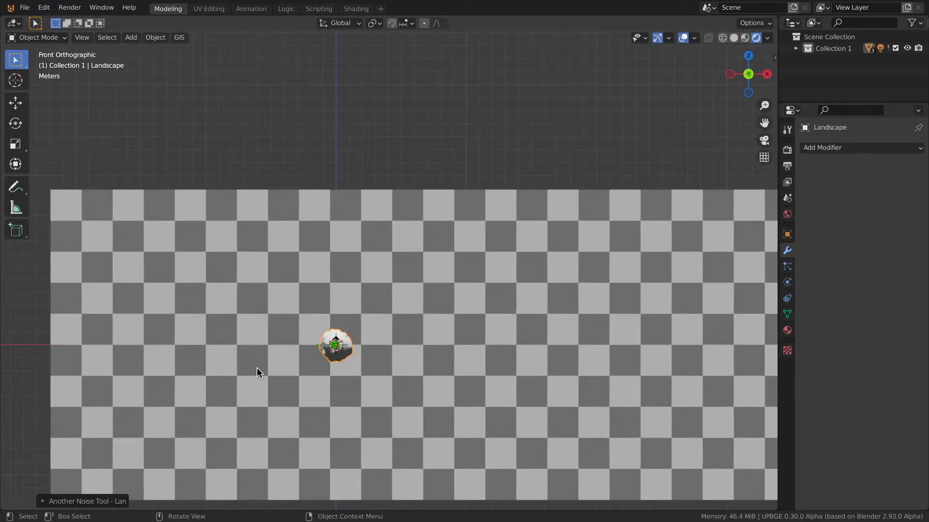
key("g")
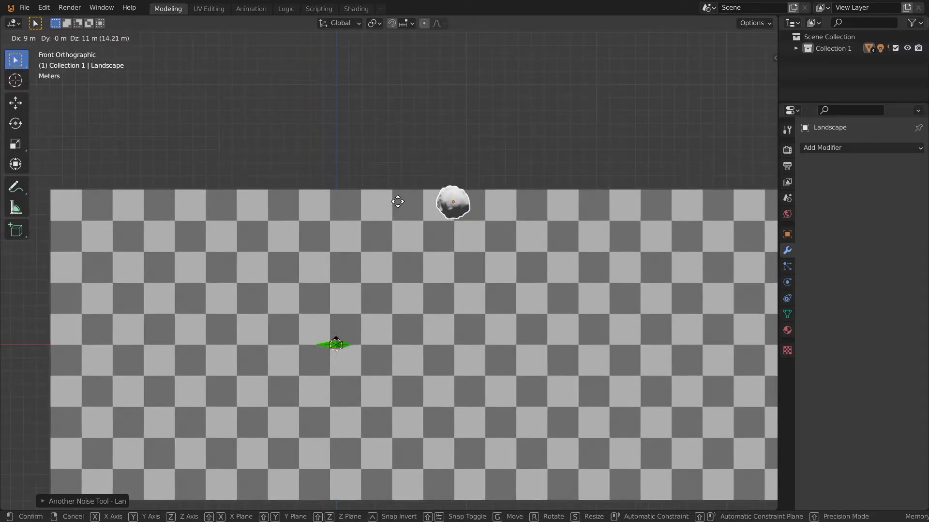
left_click(384, 188)
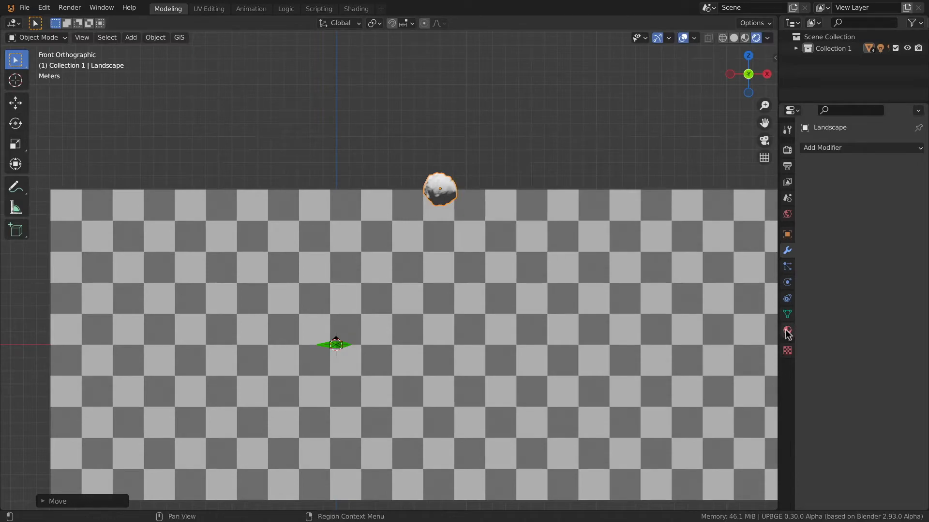
- Add a new material to the rock and name it ROC
left_click(787, 331)
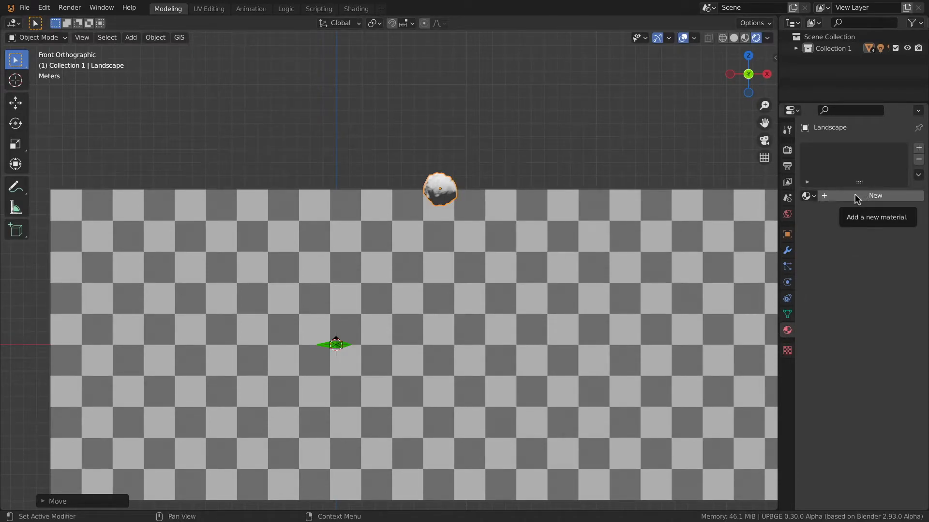
left_click(855, 195)
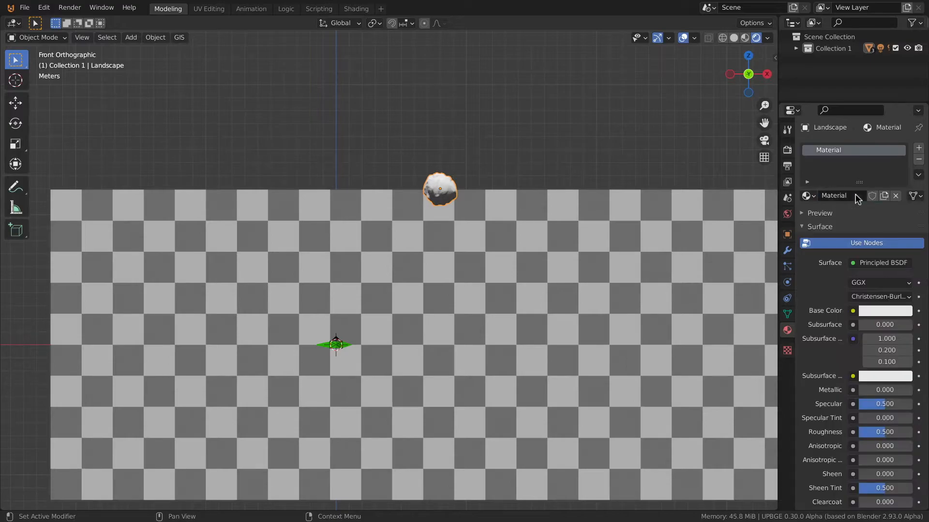
double_click(838, 154)
type("ROC")
key("Return")
- Darken the ROC material's base color to a dark grey
left_click(880, 312)
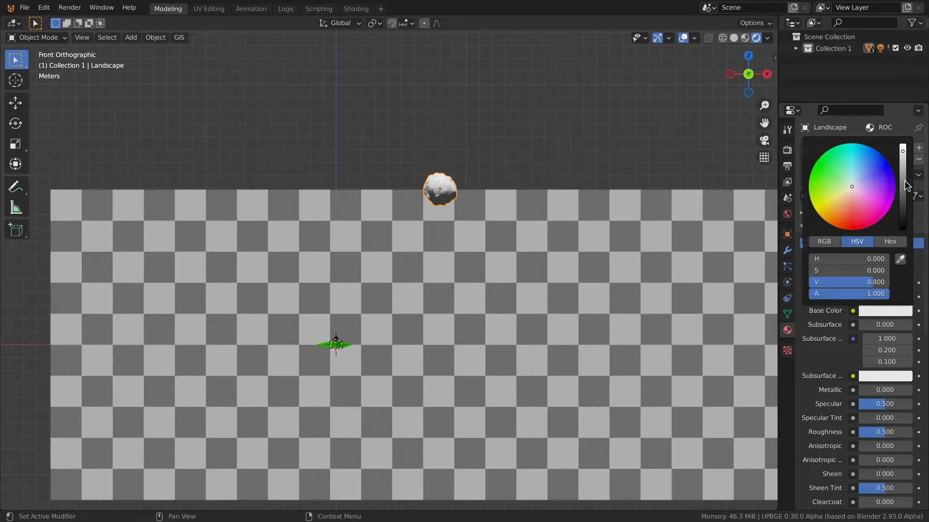
left_click_drag(902, 151, 902, 202)
scroll(424, 195, "up", 1)
scroll(424, 194, "up", 1)
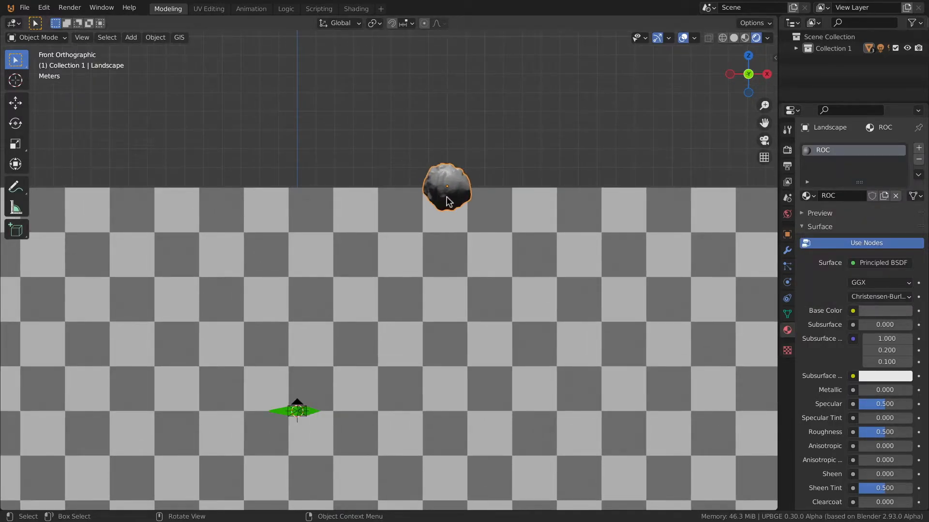
- Set the shadow mode to None for both the rock's material and the checkered background plane's material
scroll(857, 308, "down", 8)
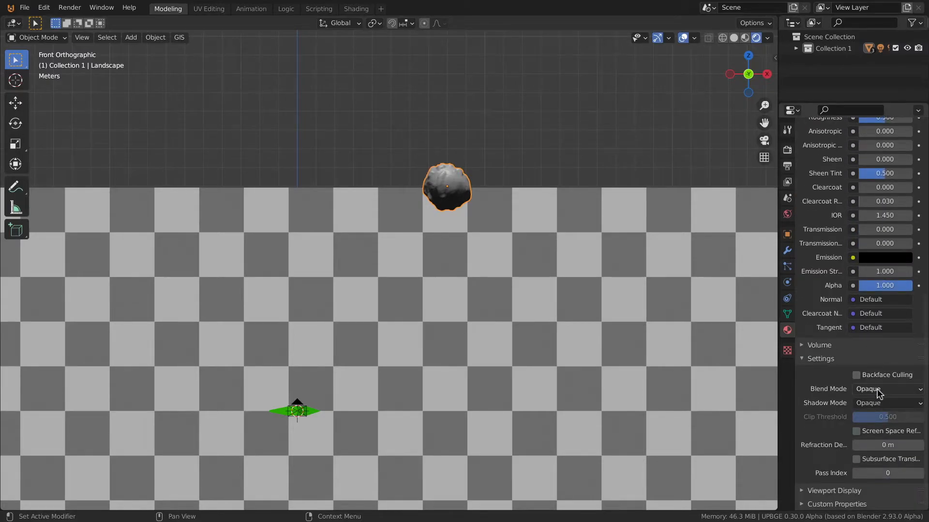
left_click(872, 405)
left_click(873, 419)
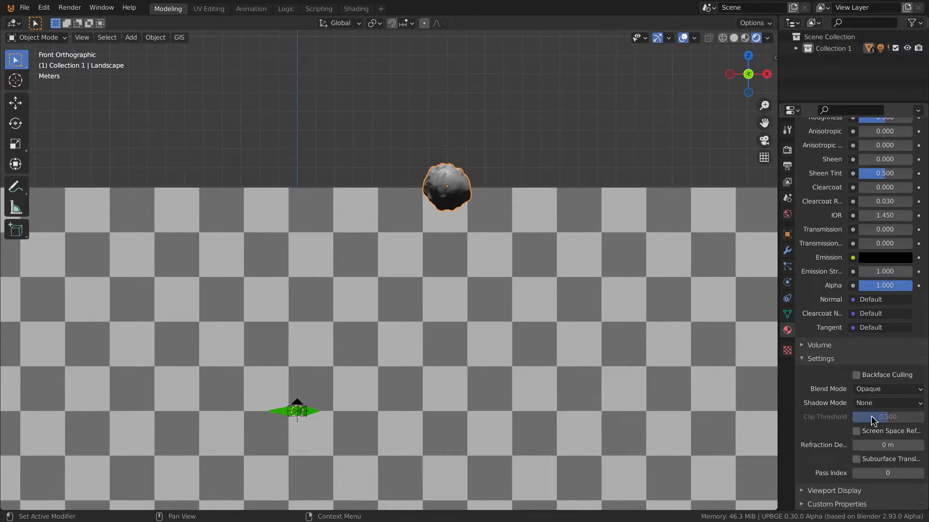
left_click(375, 406)
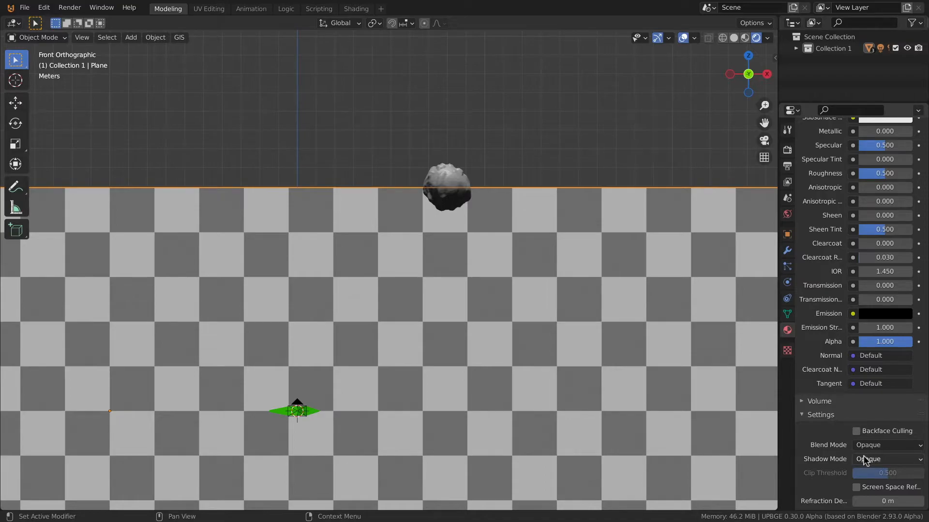
left_click(869, 458)
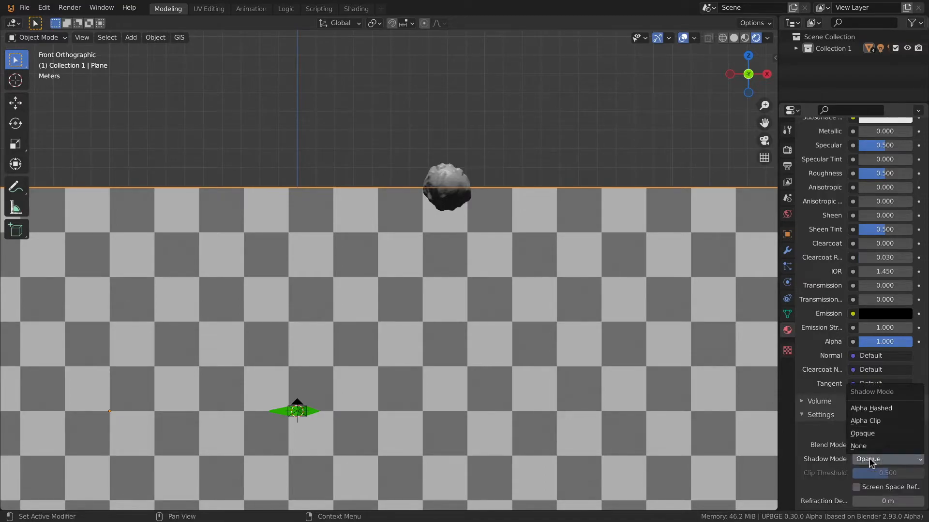
left_click(866, 443)
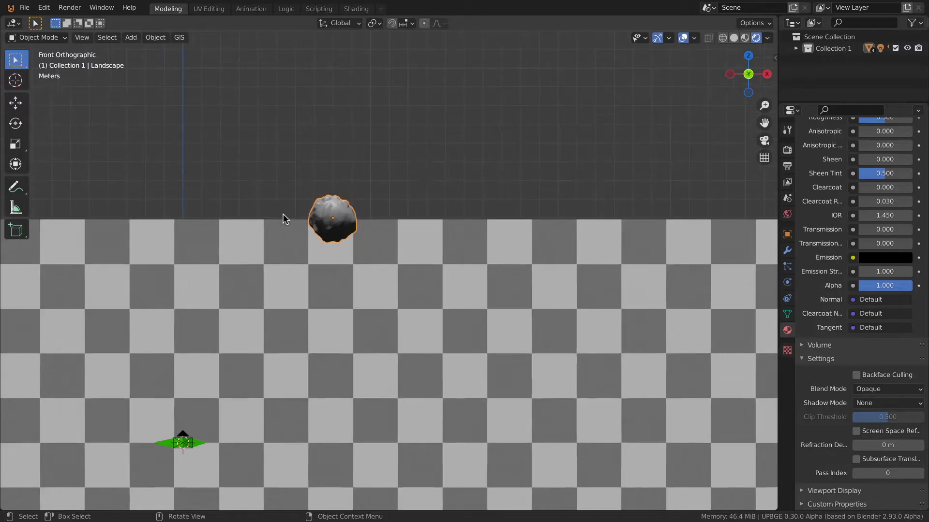
- Enlarge the rock uniformly, then stretch it along the X axis into a wide, flattened boulder
key("s")
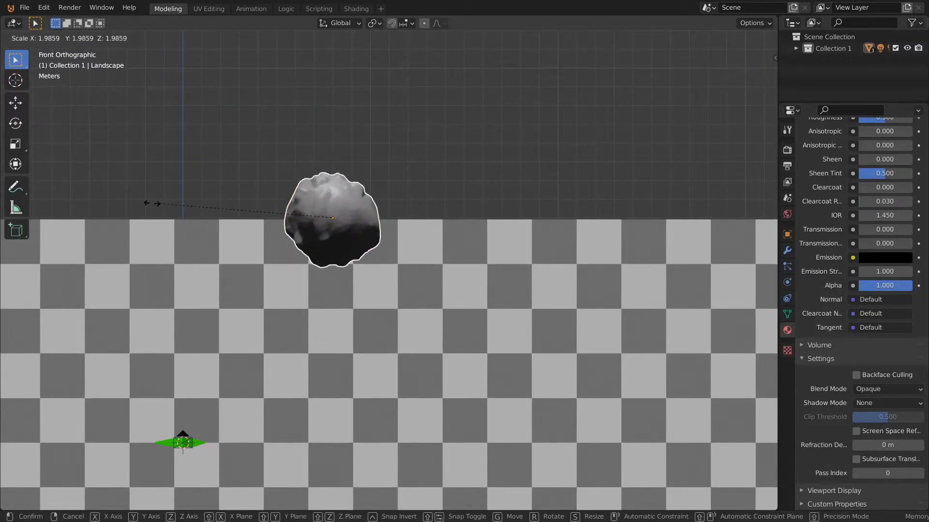
left_click(92, 199)
key("s")
key("x")
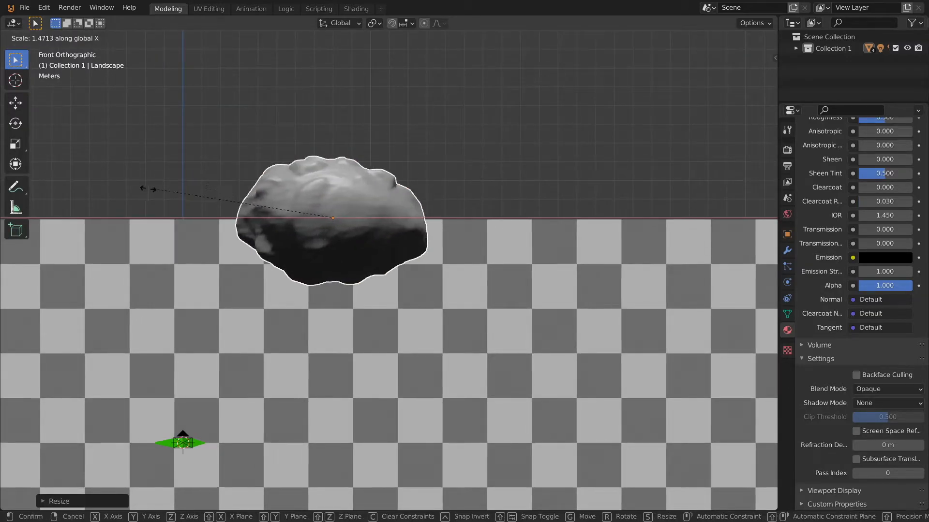
left_click(103, 191)
scroll(309, 216, "down", 2)
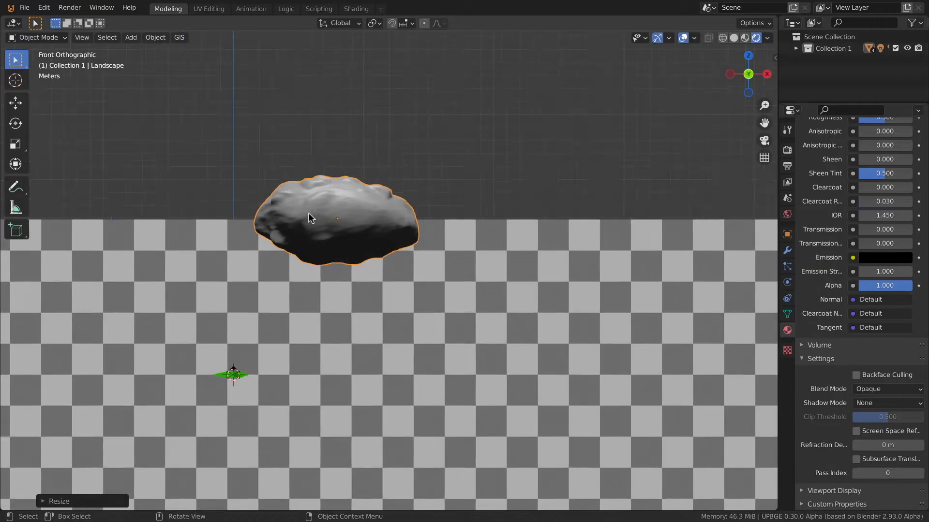
- Duplicate the rock twice, placing the overlapping copies in a row to the right along the background's upper edge, the first offset about 8 m
key("shift+d")
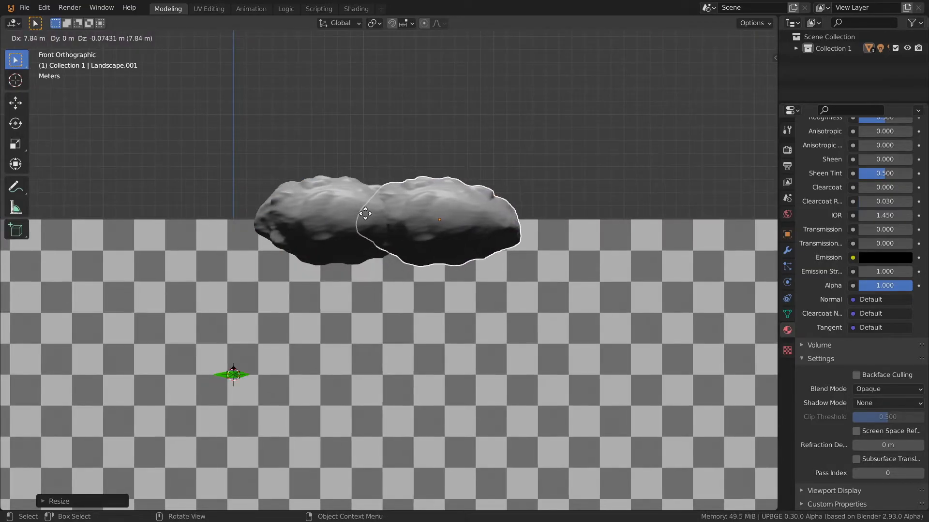
left_click(366, 213)
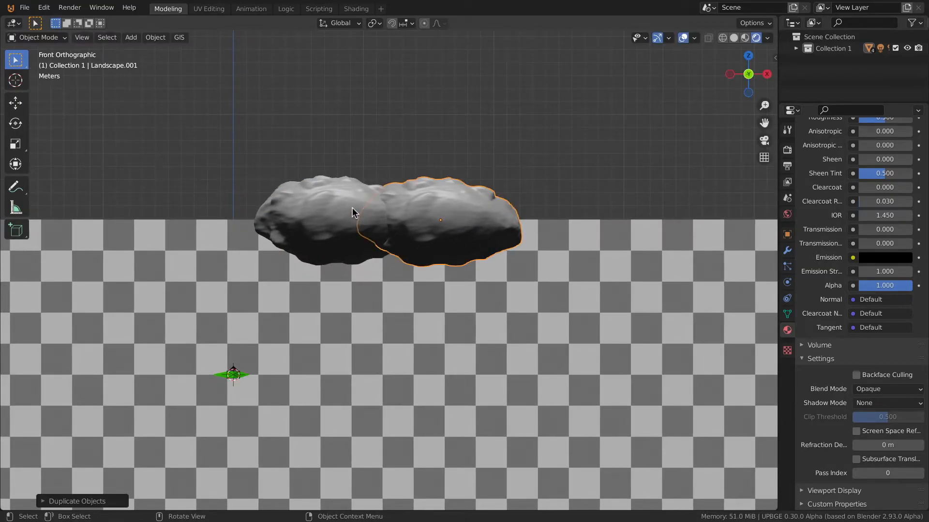
key("shift+d")
left_click(468, 228)
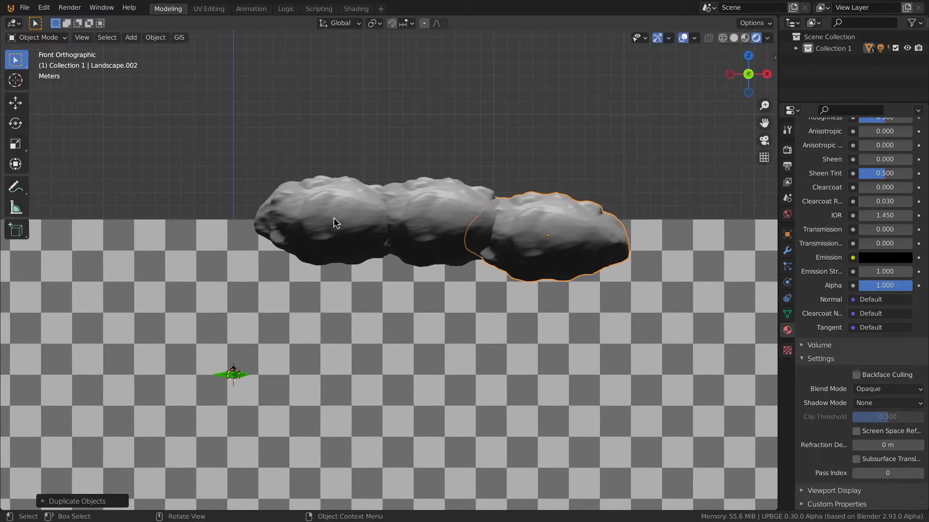
- Merge Landscape.001 into the original Landscape rock with a Boolean modifier set to Union, and apply the modifier
left_click(335, 220)
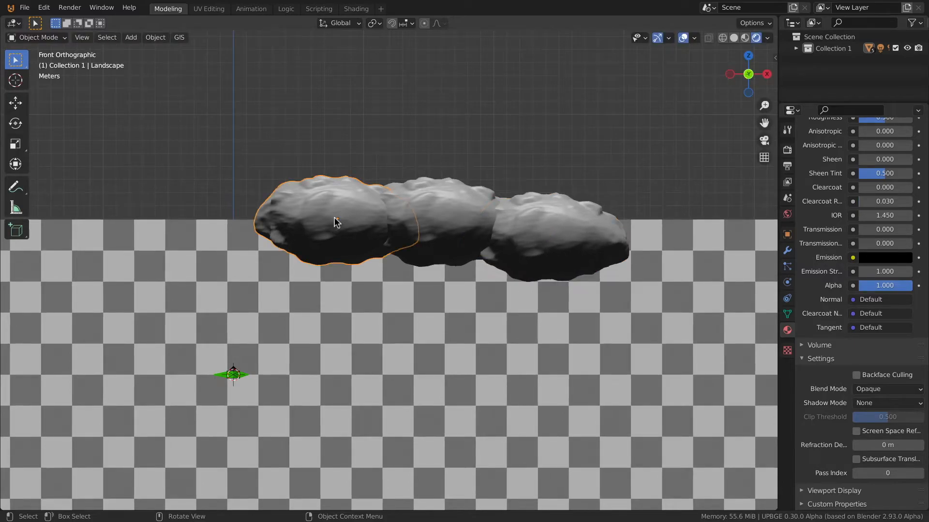
left_click(787, 251)
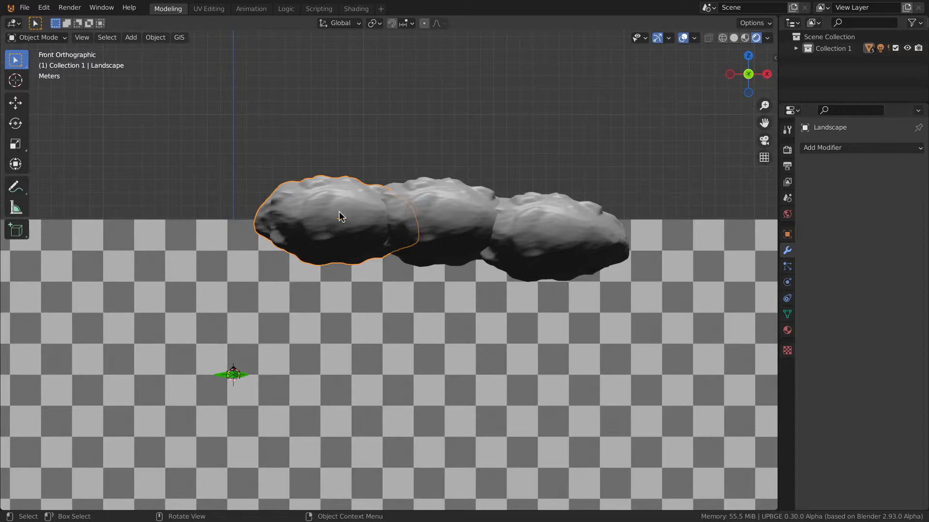
left_click(875, 148)
left_click(686, 205)
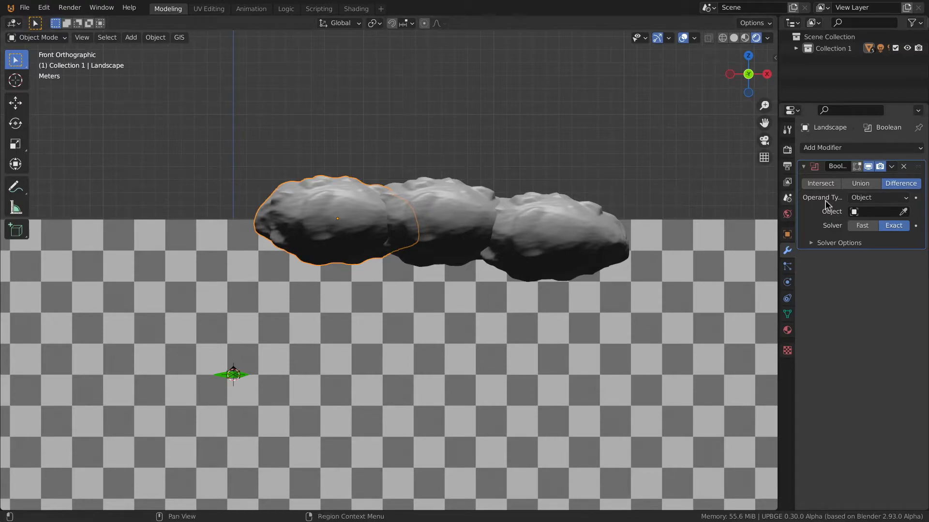
left_click(869, 211)
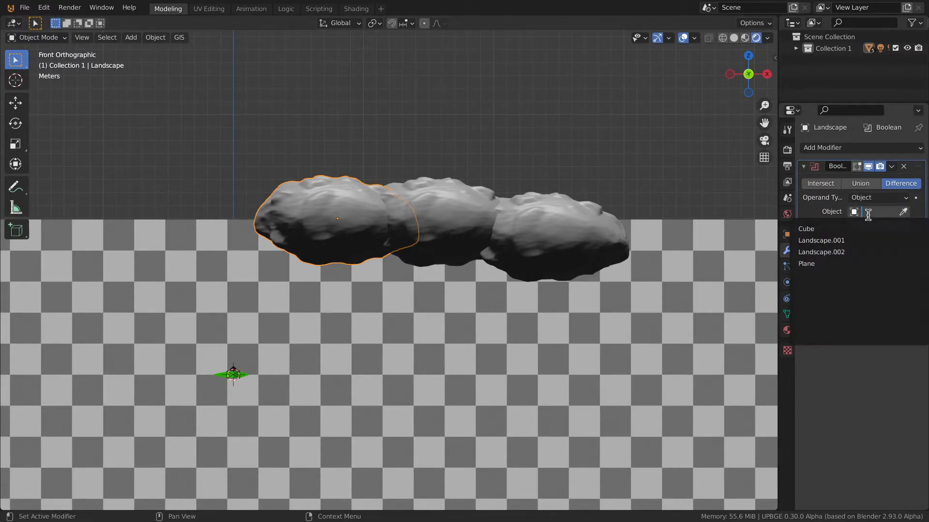
left_click(847, 241)
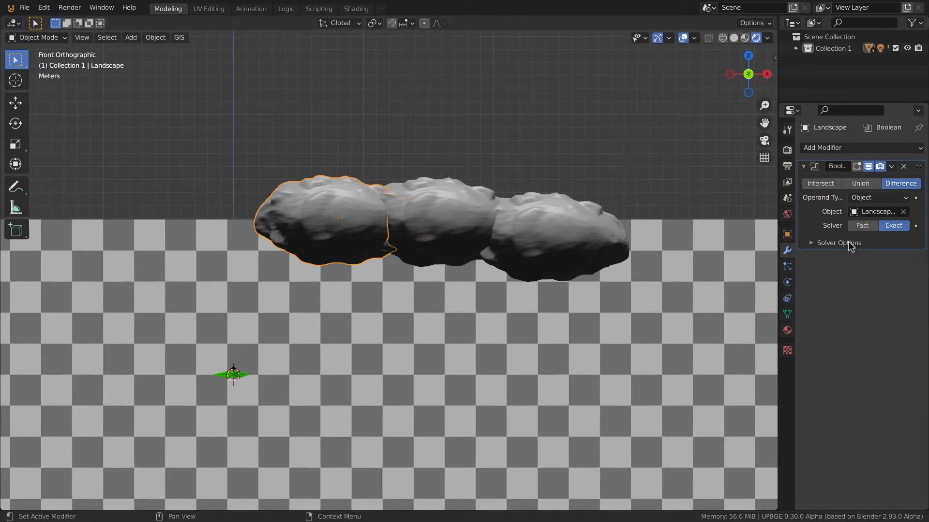
left_click(863, 199)
left_click(866, 184)
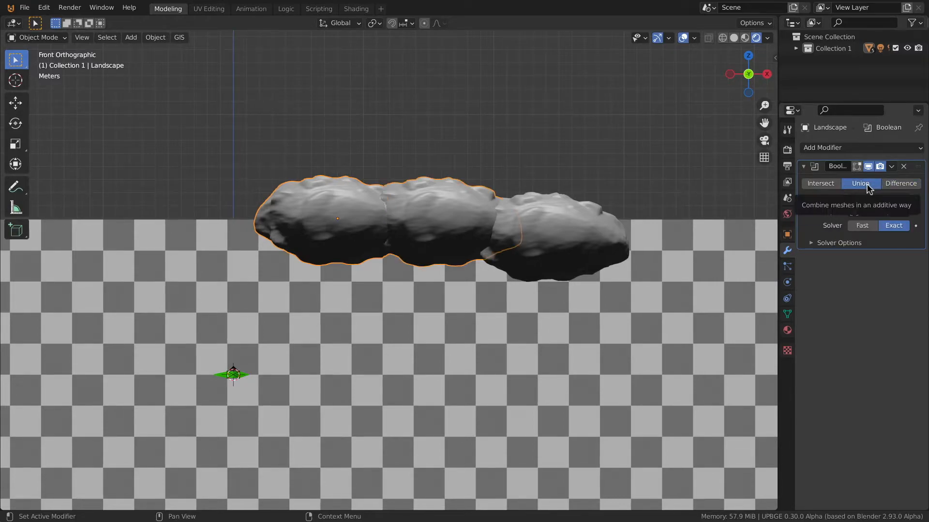
left_click(891, 167)
left_click(866, 182)
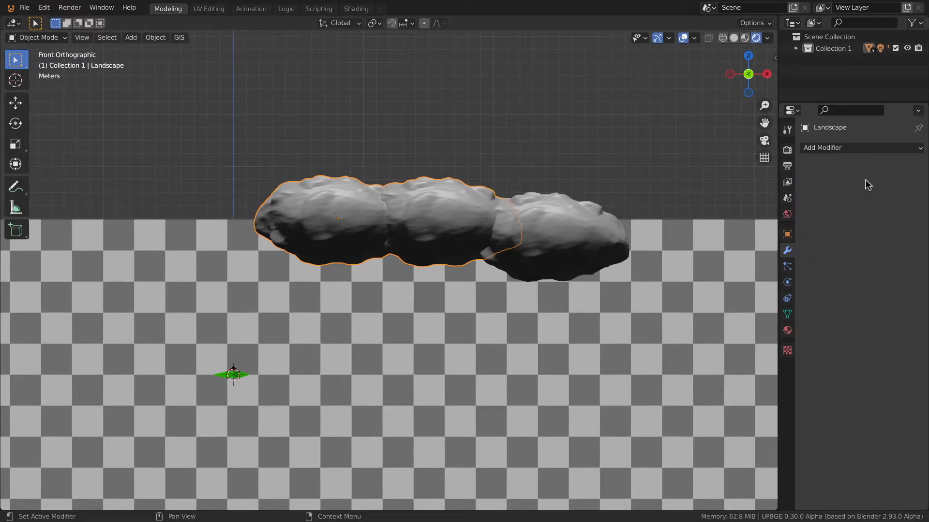
- Add a second Boolean modifier to the Landscape rock, set to Union with Landscape.002, and apply it
left_click(847, 147)
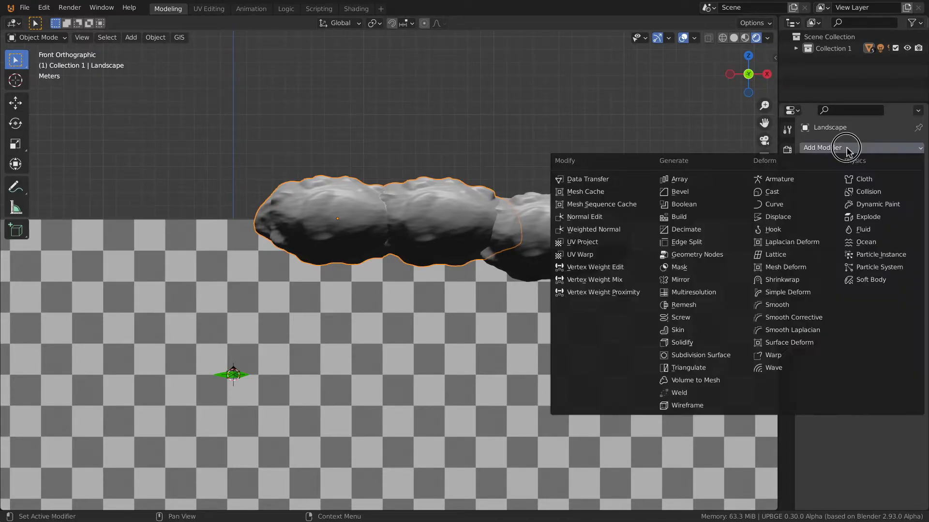
left_click(699, 205)
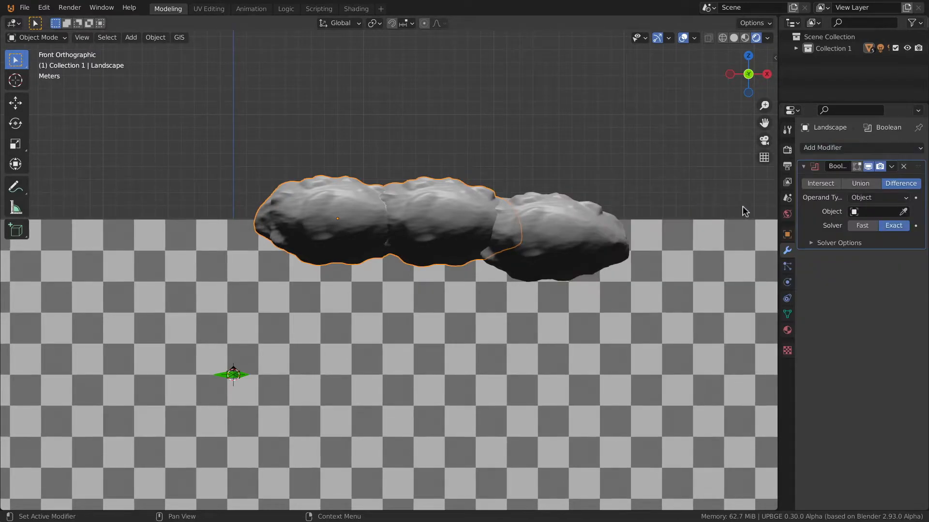
left_click(863, 186)
left_click(867, 212)
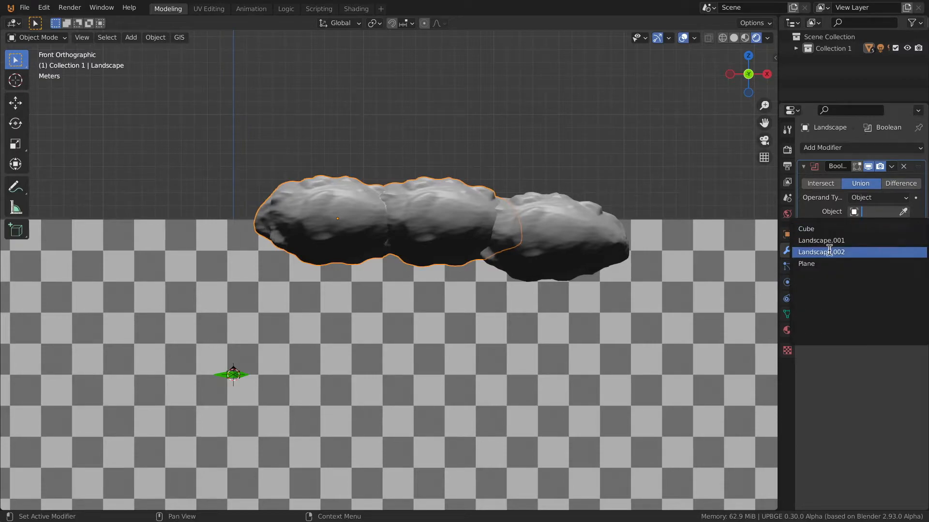
left_click(831, 251)
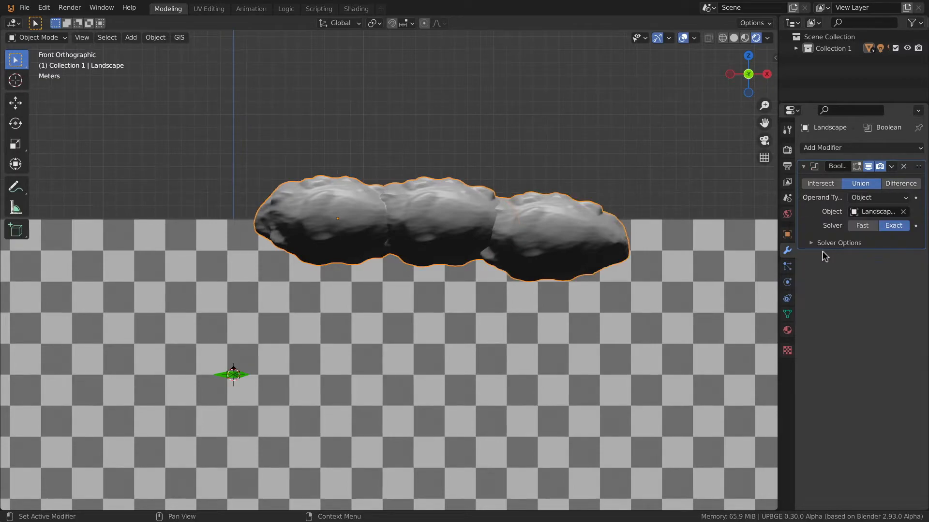
left_click(892, 166)
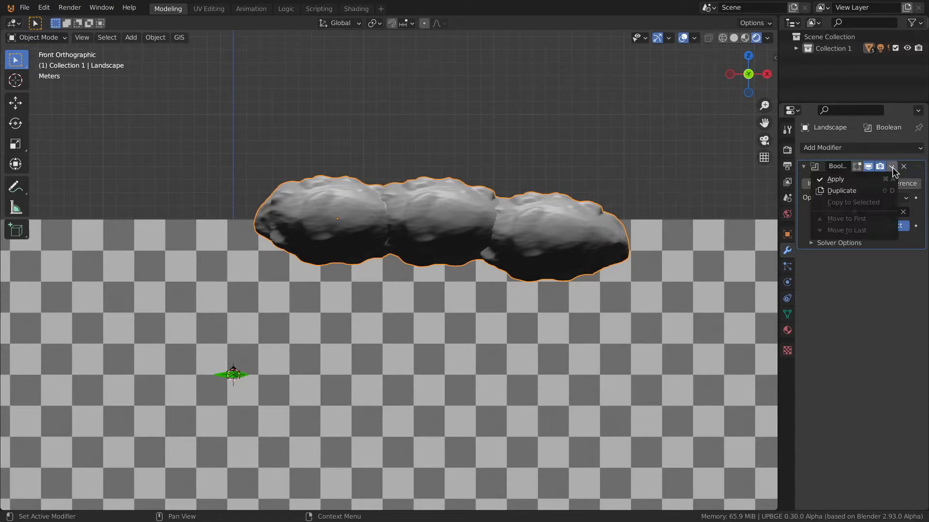
left_click(876, 180)
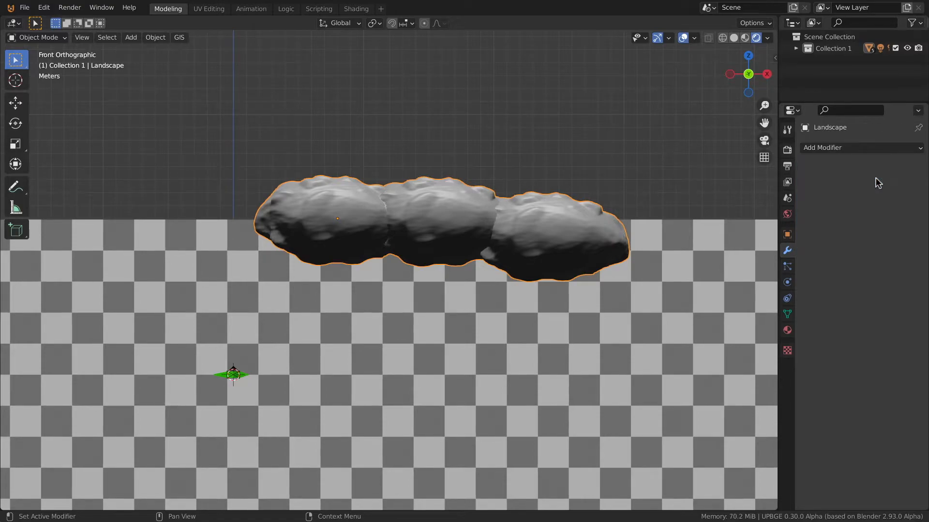
- Move the selected three-lobed rock straight up along Z, above the checkered background plane
left_click(451, 221)
left_click(400, 227)
key("g")
key("z")
left_click(418, 137)
- Delete the two other rock objects left at the original height and select the raised rock
left_click(431, 206)
left_click(511, 230, "shift")
key("x")
left_click(442, 224)
left_click(369, 150)
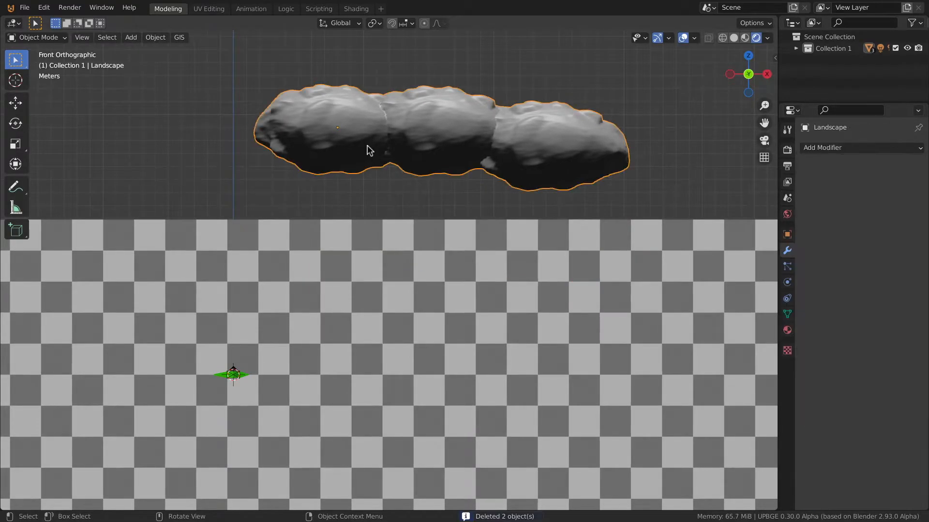
- Examine the raised rock's mesh density in Edit Mode and its placement relative to the background plane
key("Tab")
scroll(395, 123, "up", 4)
scroll(390, 151, "up", 4)
scroll(390, 151, "down", 3)
scroll(401, 161, "down", 5)
middle_click_drag(435, 145, 439, 165)
scroll(445, 162, "down", 6)
scroll(447, 161, "up", 2)
key("Tab")
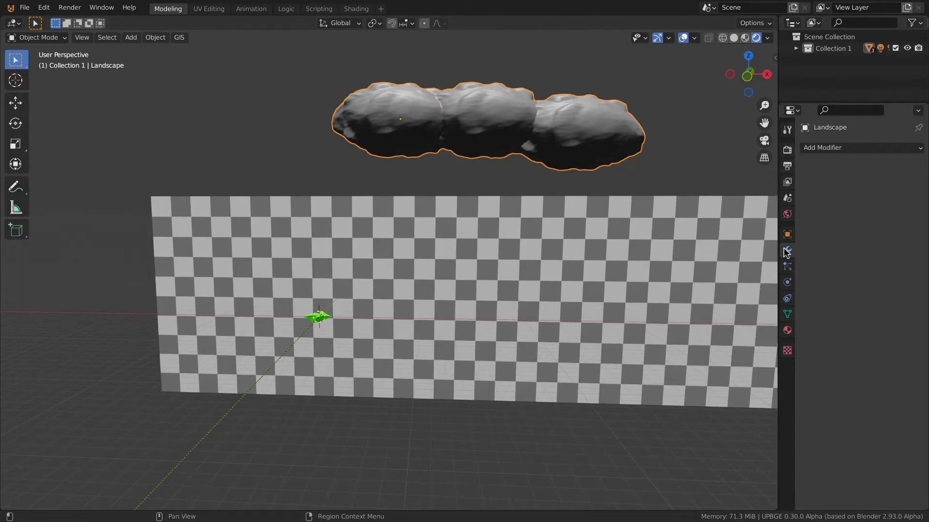
- Add a Decimate modifier to the rock and set its Collapse ratio to 0.1
left_click(837, 148)
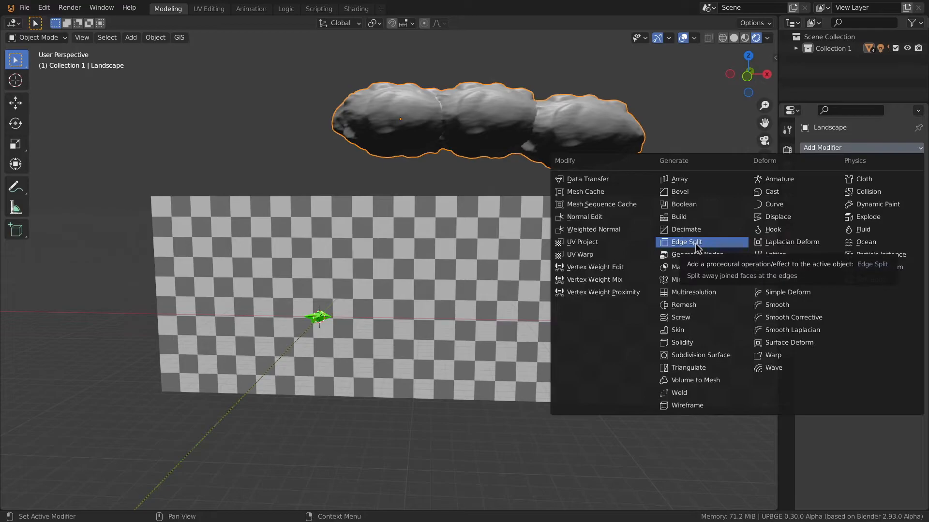
left_click(694, 234)
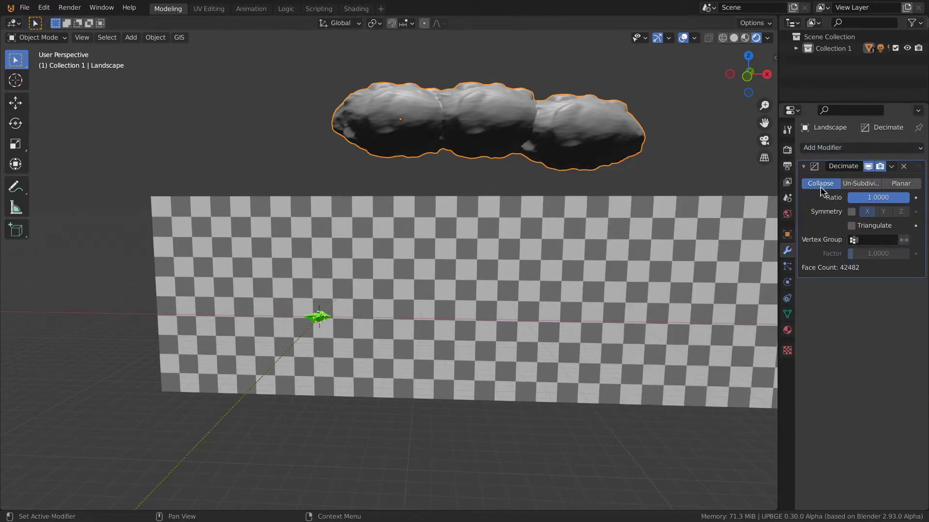
left_click_drag(909, 198, 880, 197)
left_click(880, 198)
type("0.1")
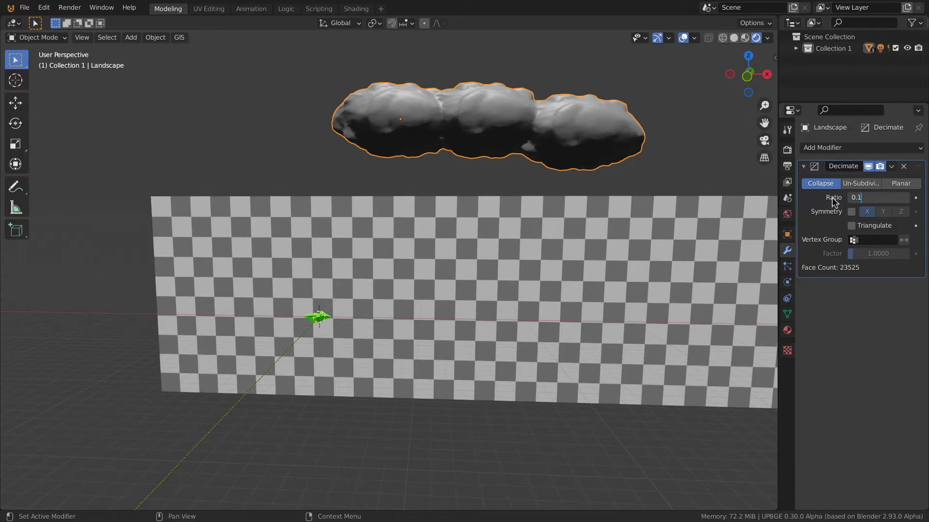
key("Return")
- Widen the rock along the global Y axis to about 1.4 times its size
middle_click_drag(383, 145, 516, 217)
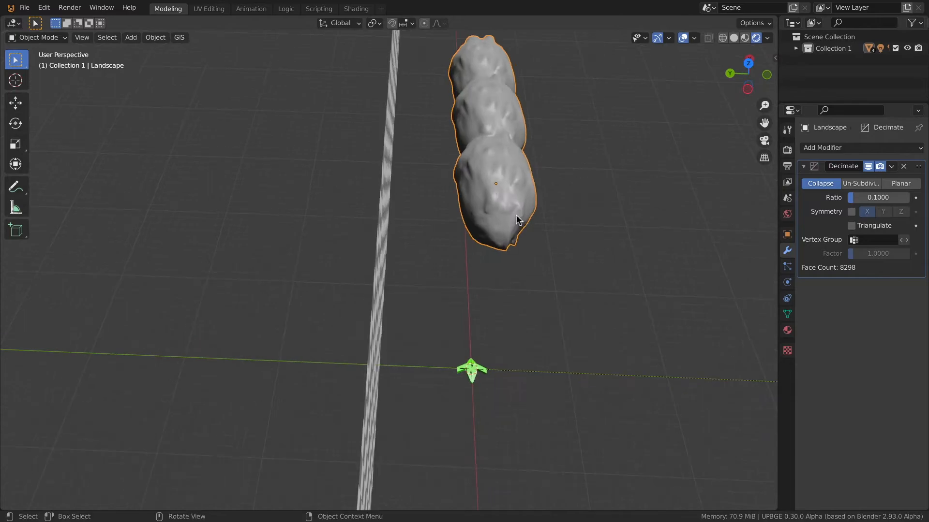
key("s")
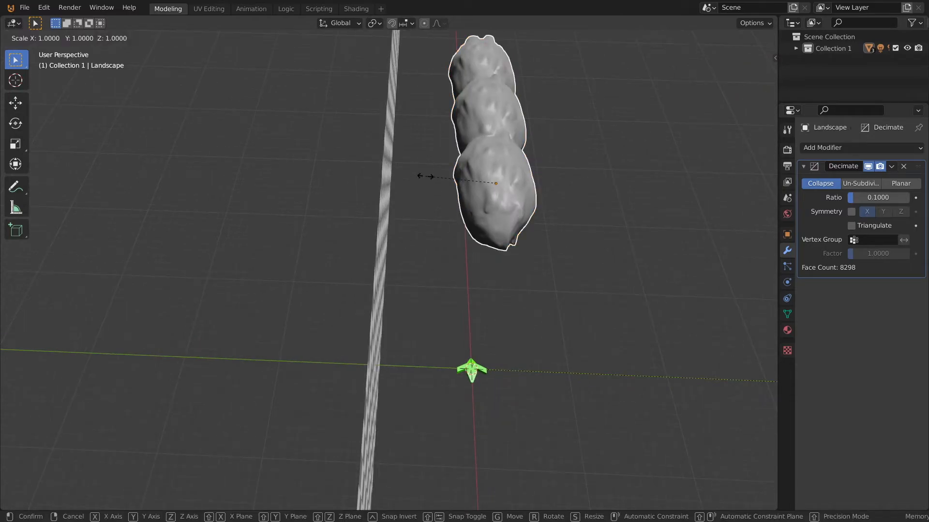
key("y")
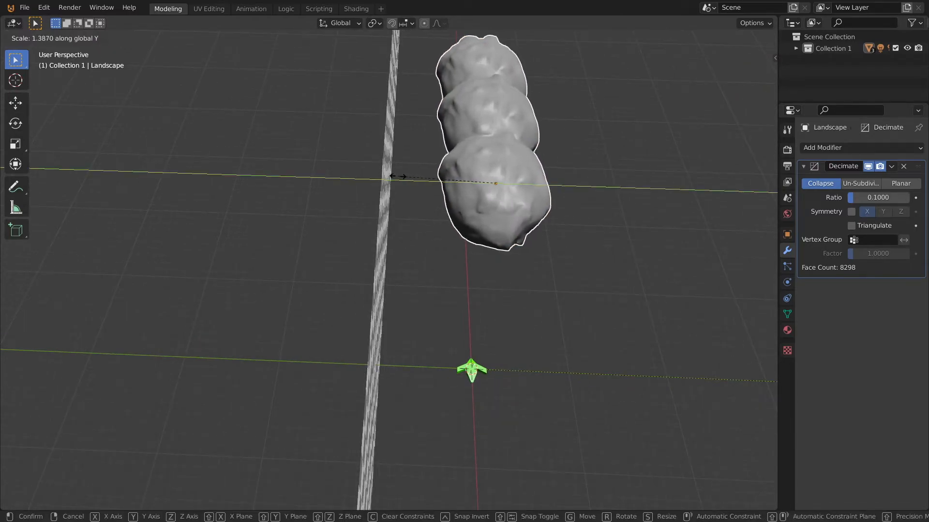
left_click(392, 178)
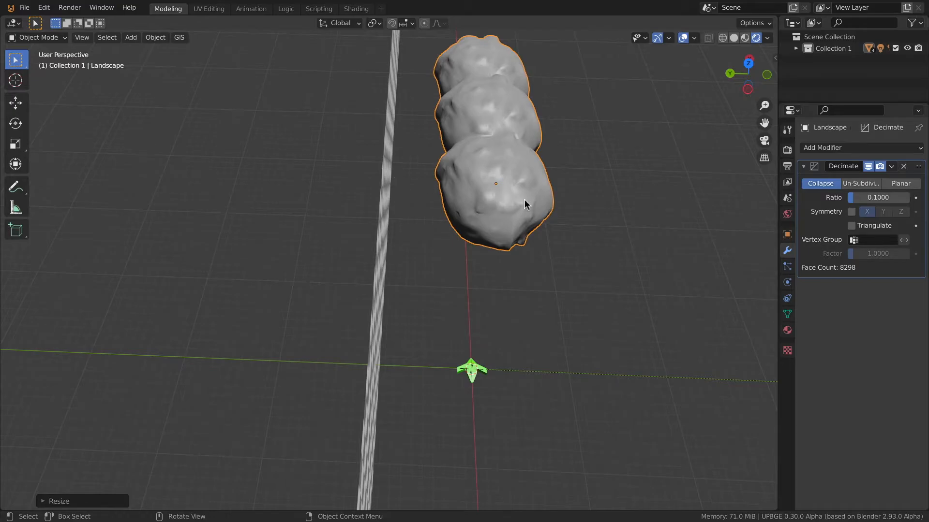
- Rotate the sun light by about -60 degrees in front view so that it points toward the rock
key("KP_1")
scroll(427, 203, "up", 1)
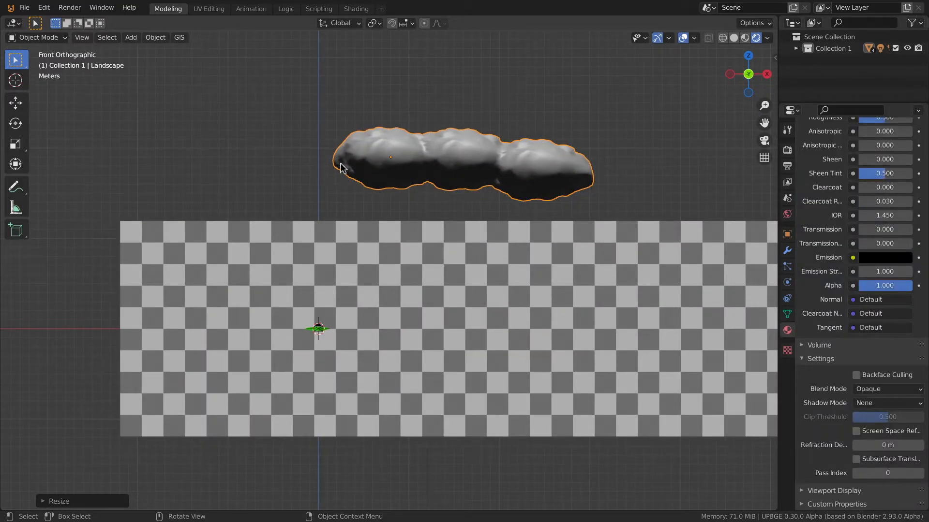
scroll(259, 224, "down", 10)
left_click(263, 214)
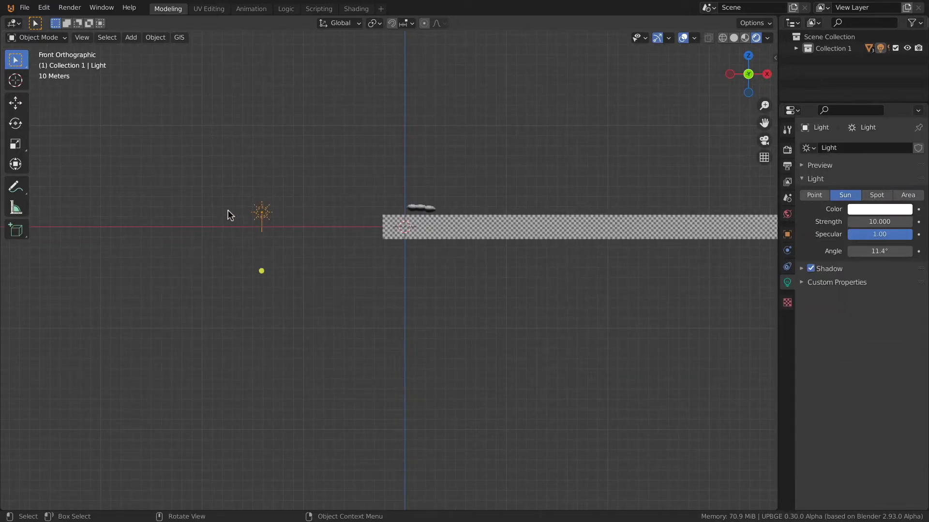
key("r")
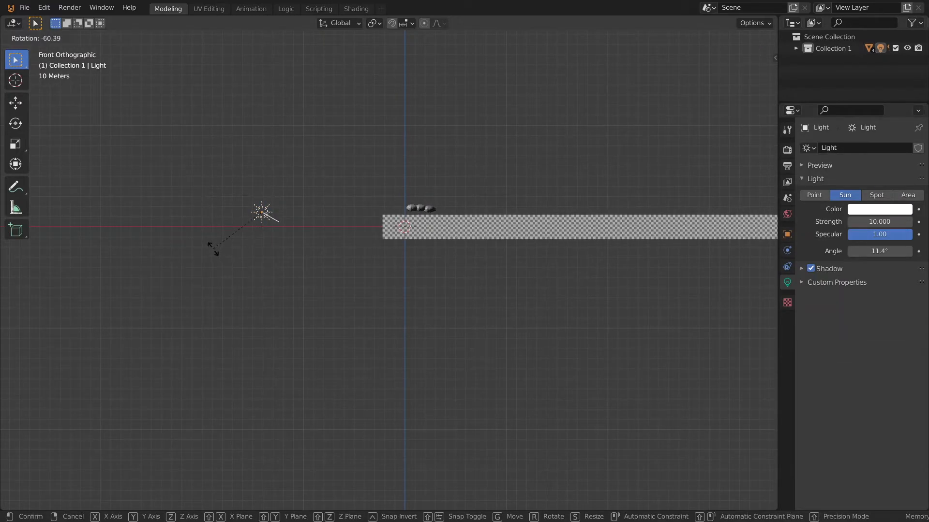
left_click(213, 250)
- Rotate the sun light in top view so that it points toward the back of the scene
scroll(428, 222, "up", 9)
middle_click_drag(301, 218, 210, 274, "shift")
scroll(411, 250, "down", 4)
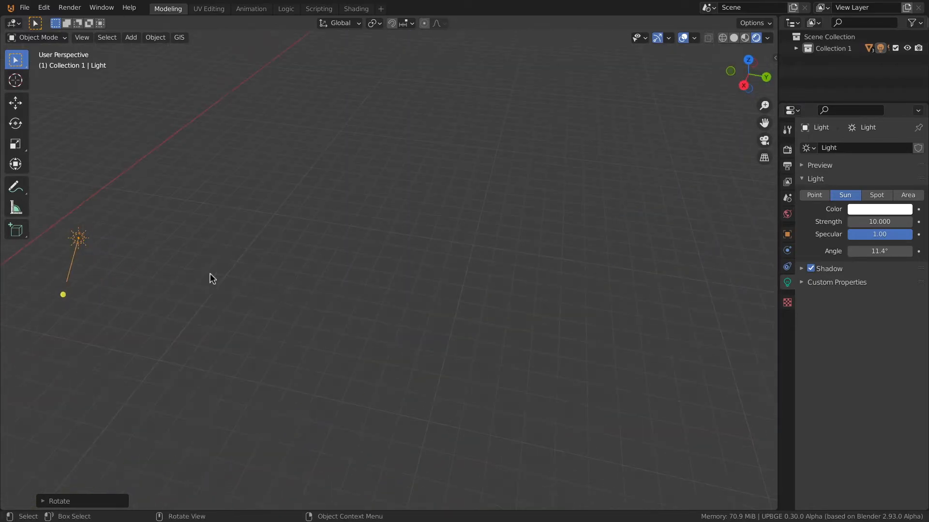
key("KP_7")
key("r")
left_click(96, 150)
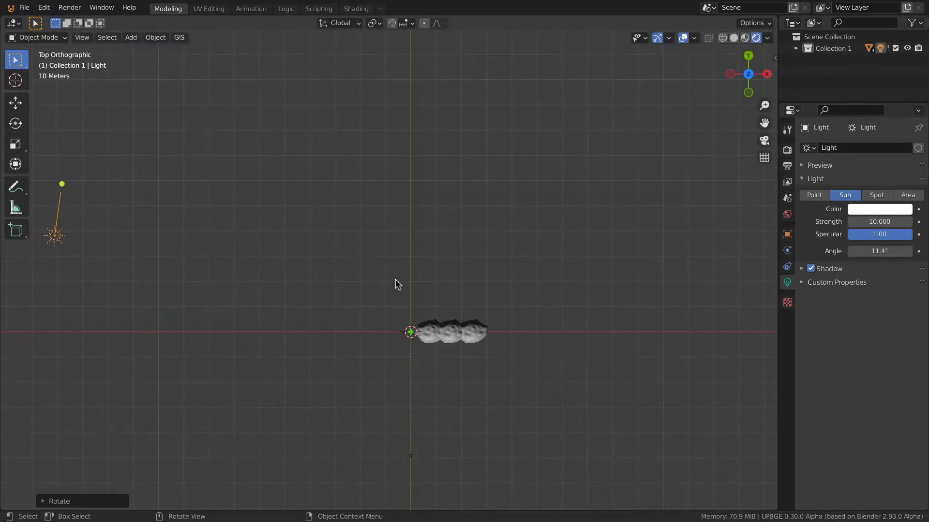
- Lower the sun light's strength to 5.790 while viewing the scene through the camera
key("KP_0")
scroll(498, 271, "down", 6)
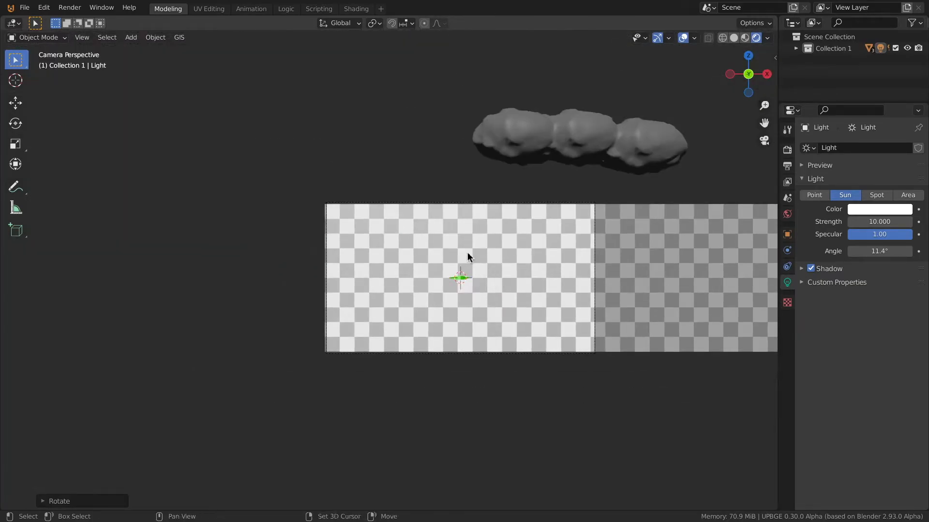
middle_click_drag(469, 255, 381, 288, "shift")
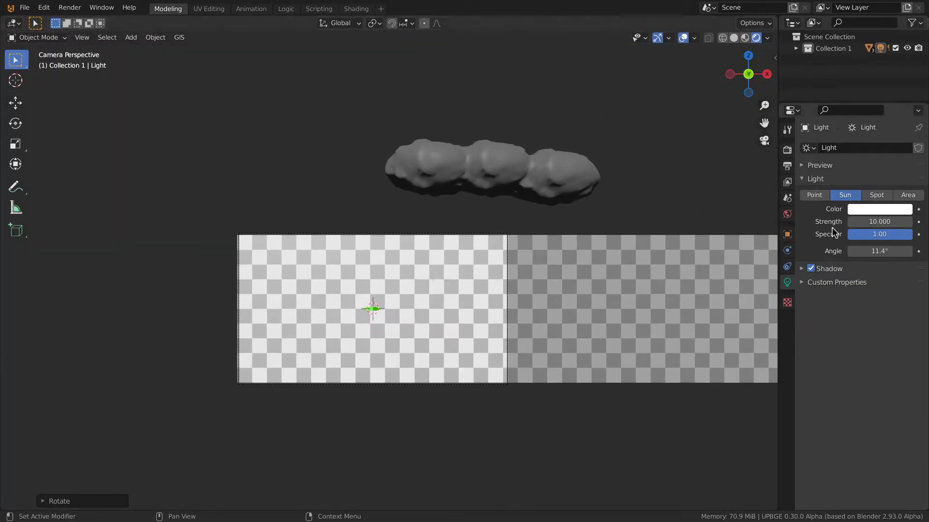
left_click_drag(882, 223, 863, 223)
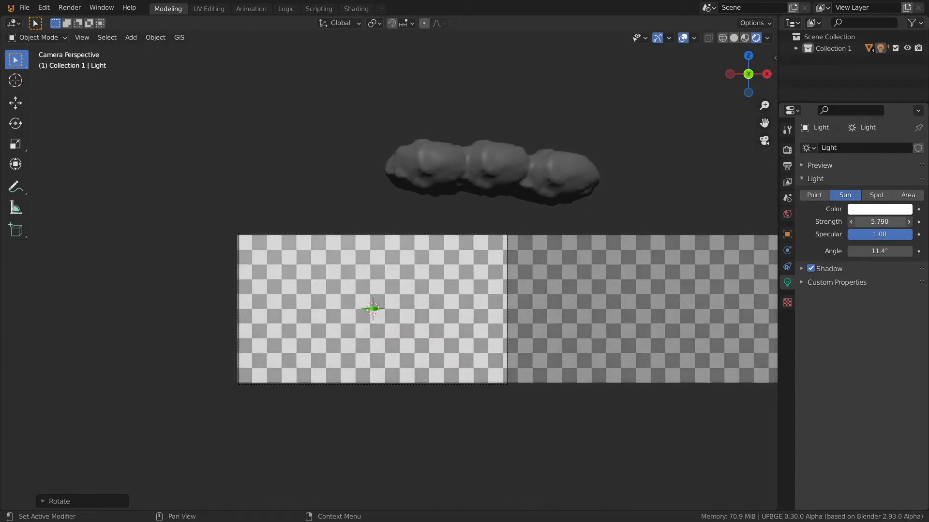
- Move the rock down so that it overlaps the upper right edge of the camera frame
left_click(423, 152)
key("g")
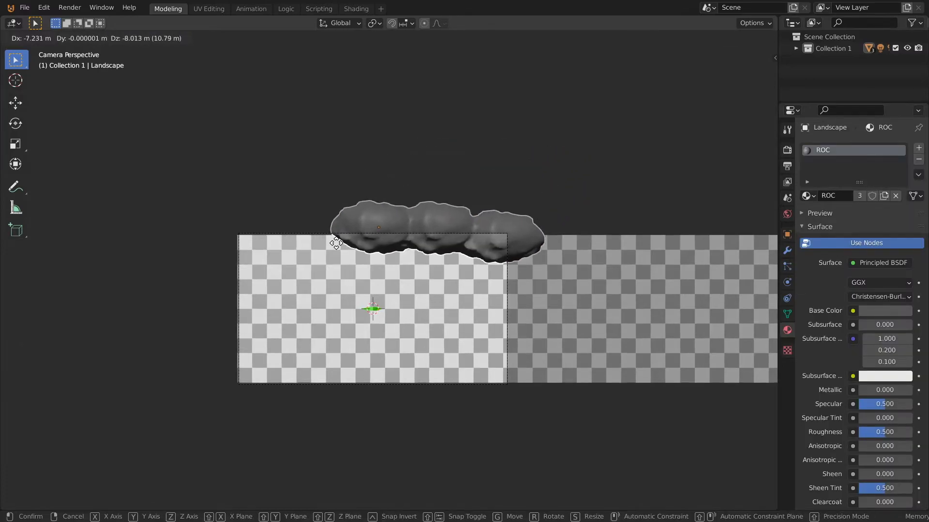
left_click(380, 256)
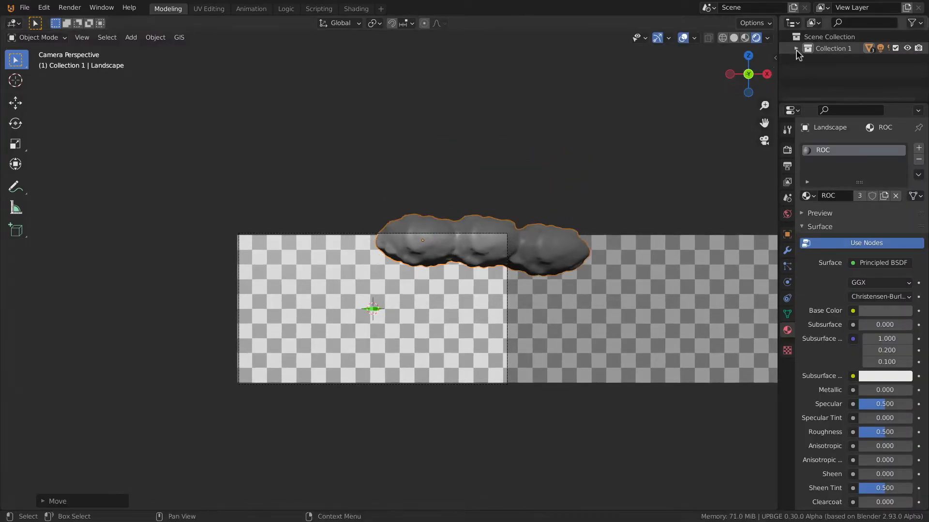
- Rename the Landscape object to PAROIE in the scene collection
left_click(795, 49)
double_click(850, 71)
key("BackSpace")
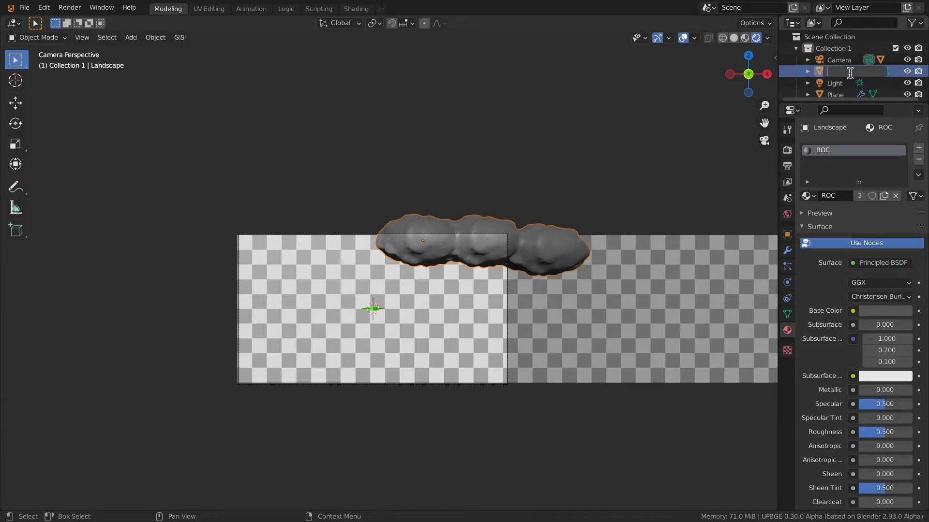
key("Return")
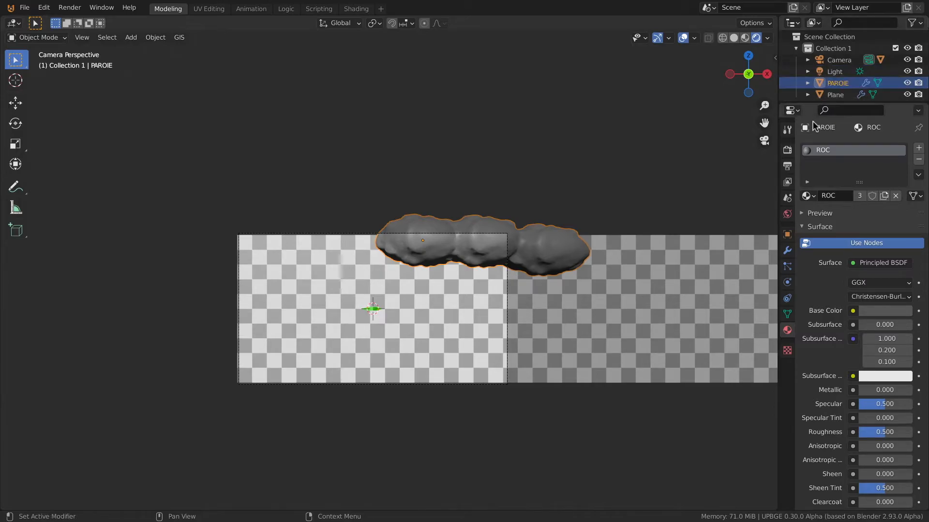
- Examine PAROIE's mesh in Edit Mode with its Decimate modifier settings displayed
key("Tab")
key("Tab")
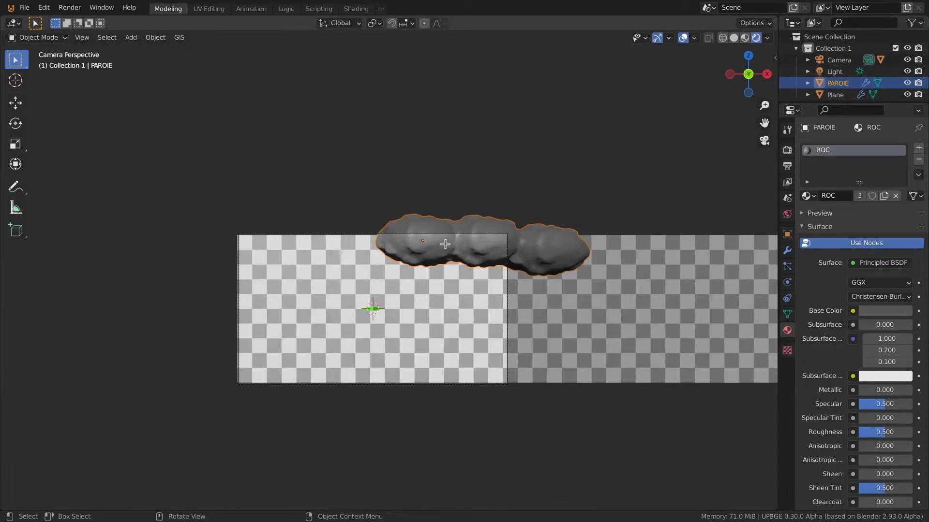
key("Tab")
key("Tab")
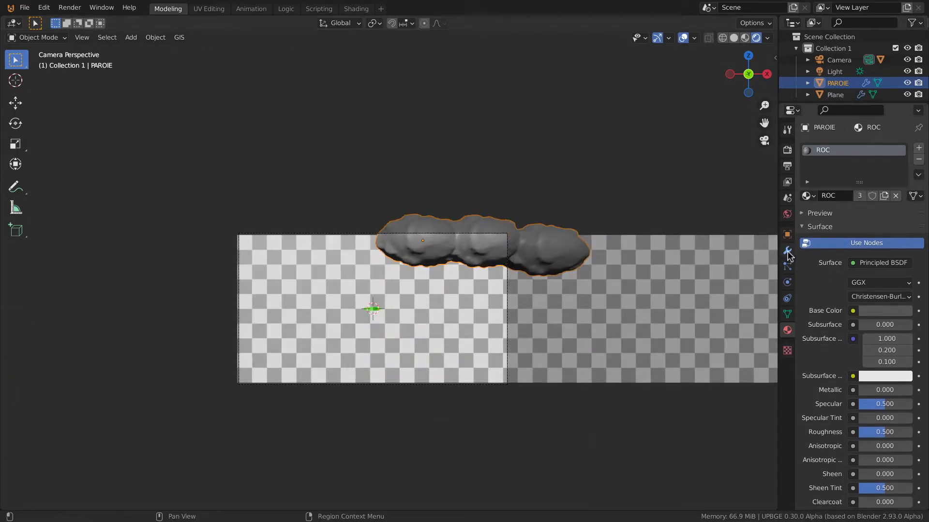
left_click(787, 250)
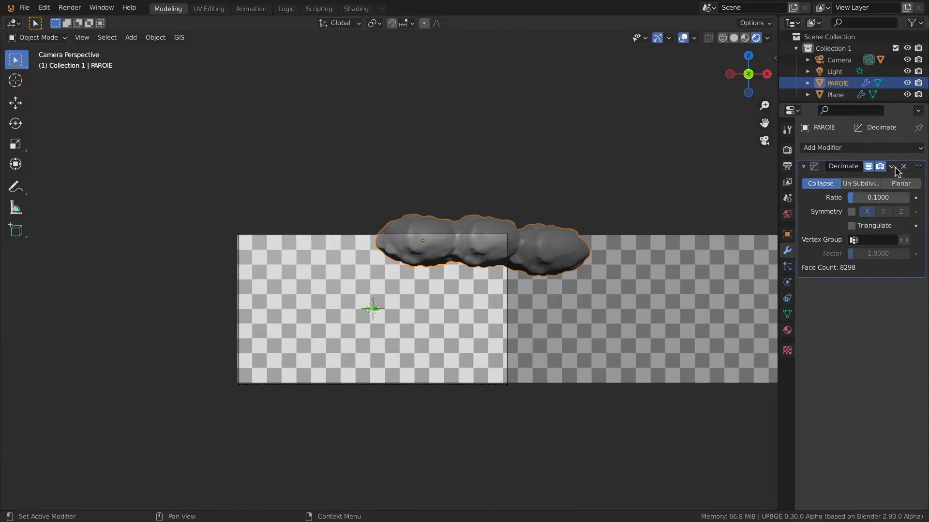
key("Tab")
scroll(428, 245, "up", 6)
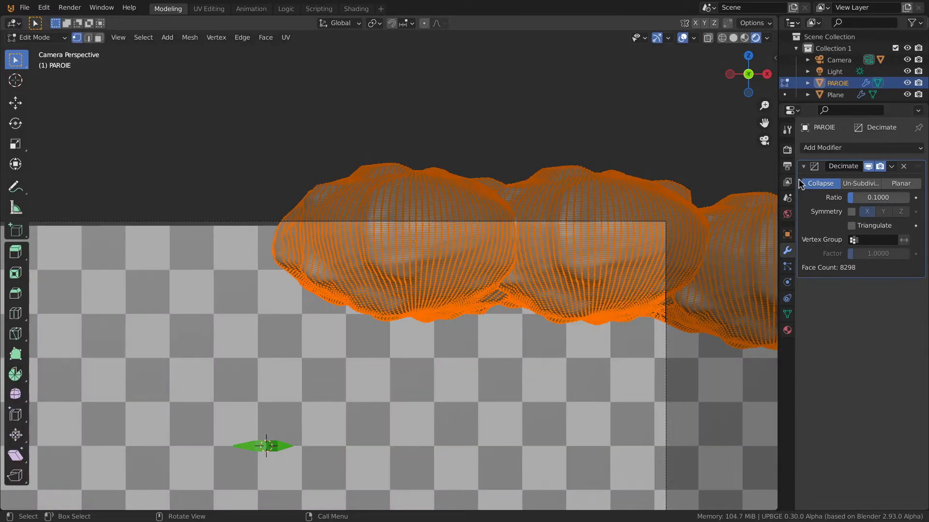
key("Tab")
- Apply the Decimate modifier to PAROIE and inspect the resulting mesh in Edit Mode
left_click(891, 166)
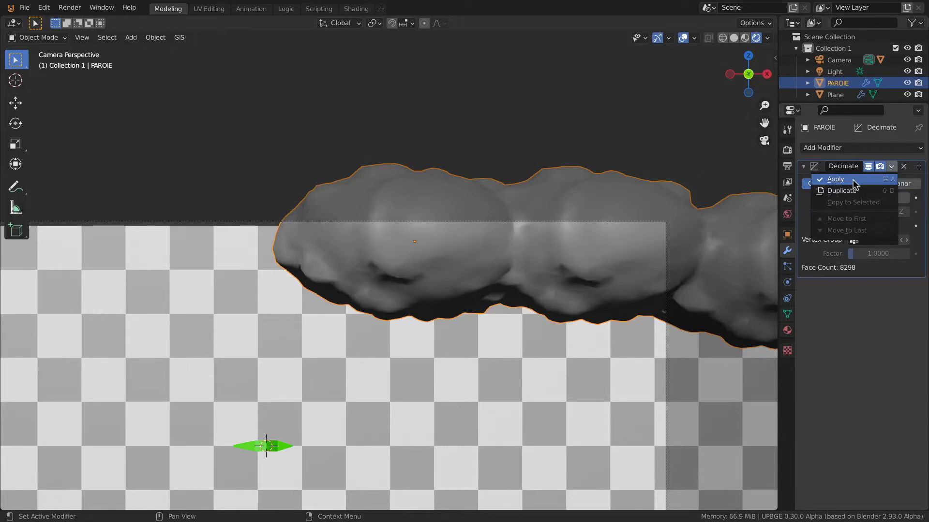
left_click(852, 182)
key("Tab")
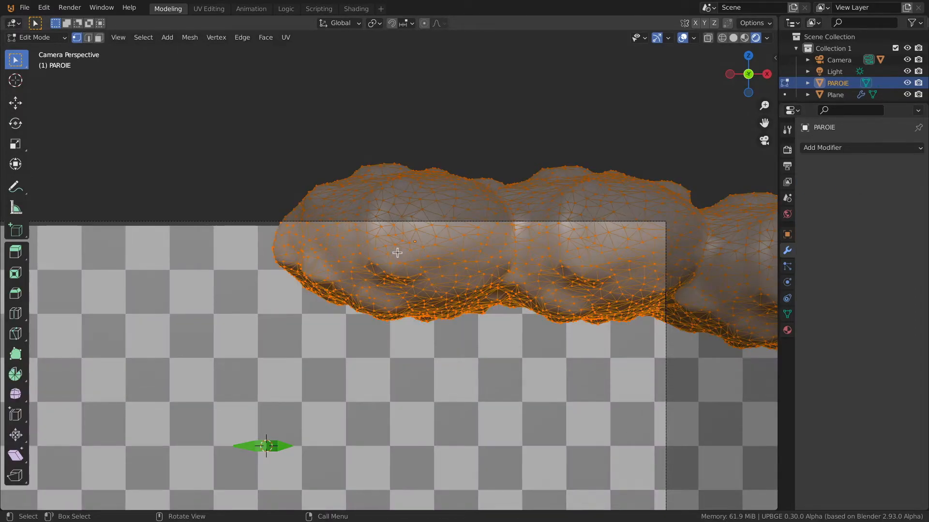
scroll(436, 274, "down", 6)
key("Tab")
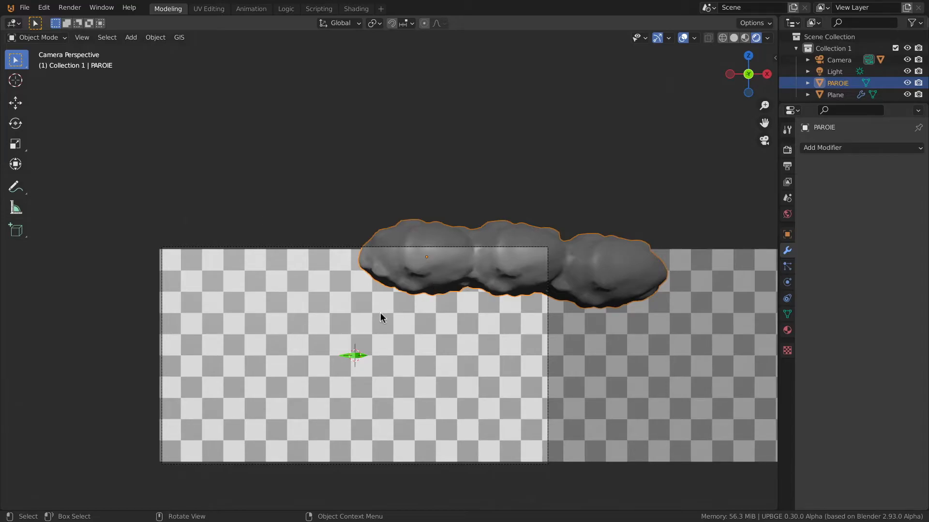
- Select the green ship, open the Scripting workspace and collapse its two Constraint actuators
left_click(353, 356)
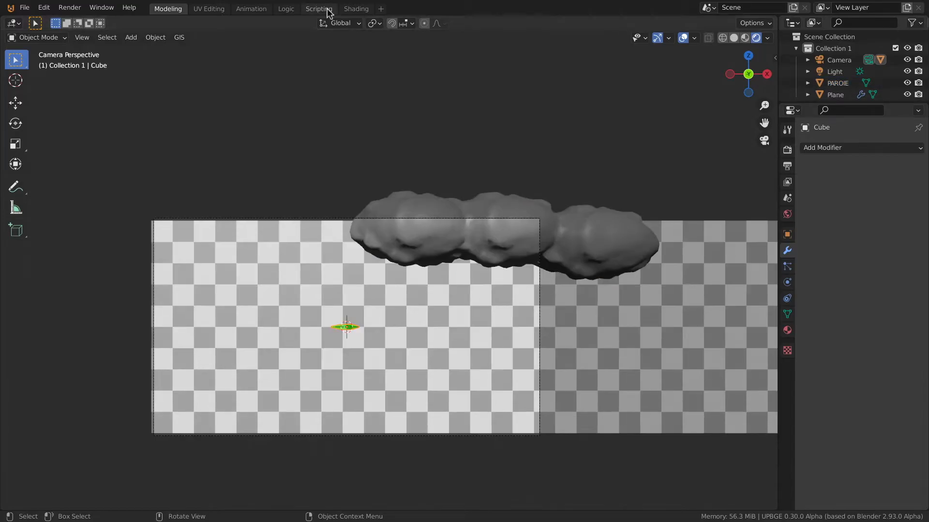
left_click(325, 9)
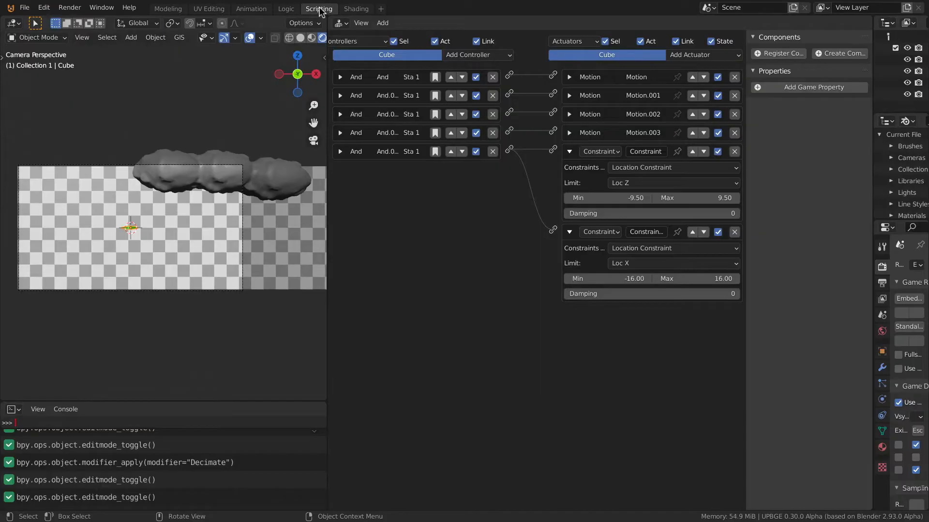
left_click(570, 151)
left_click(569, 170)
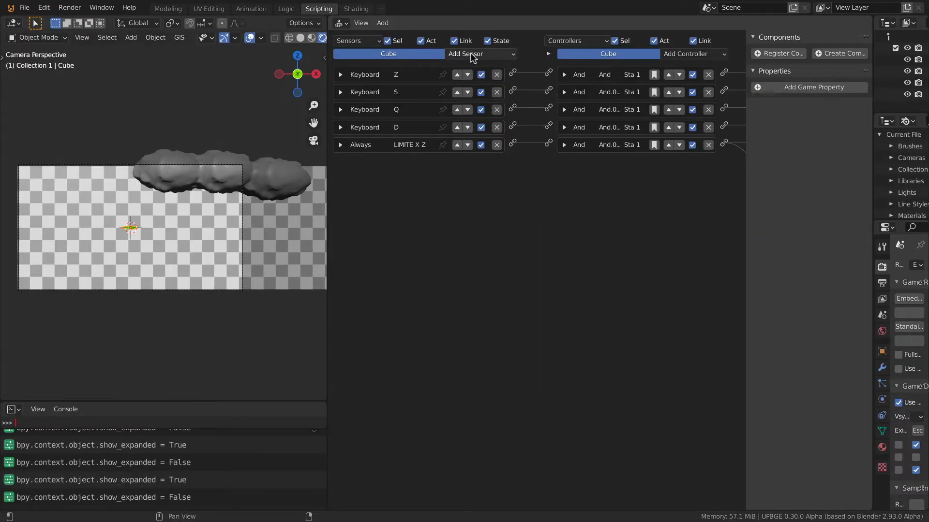
- Add a Collision sensor to the ship that detects by material, with ROC as the material
left_click(472, 54)
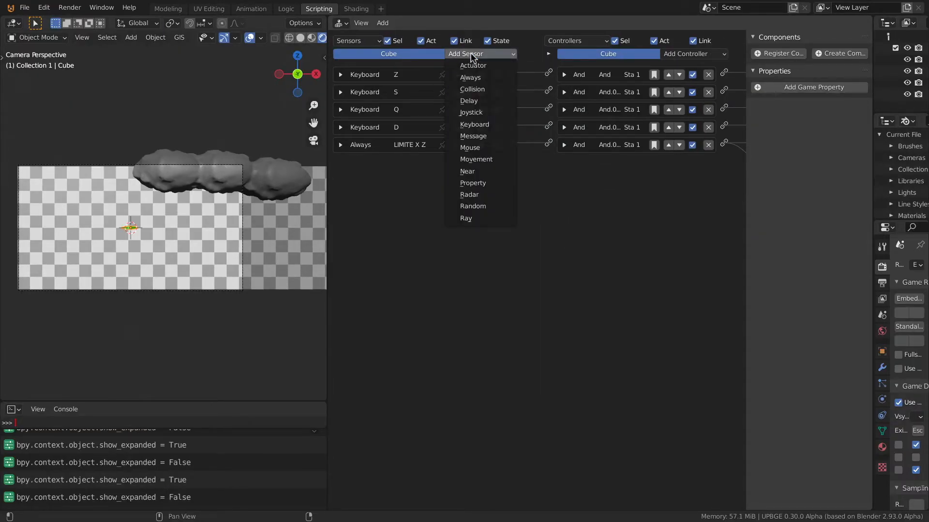
left_click(471, 90)
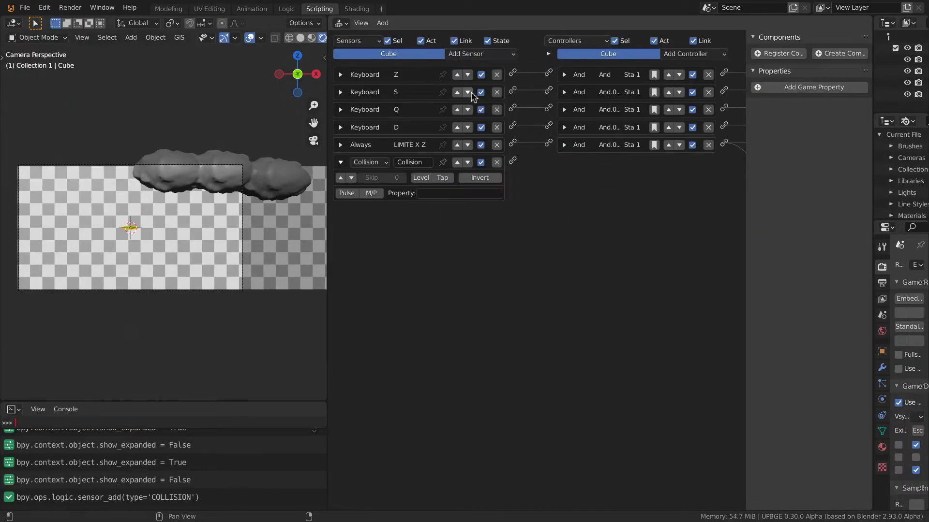
left_click(373, 194)
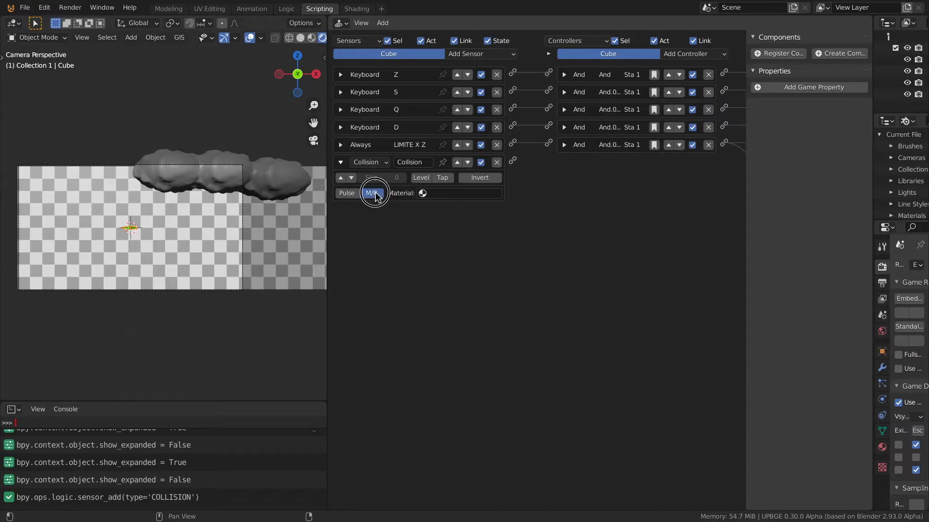
left_click(460, 191)
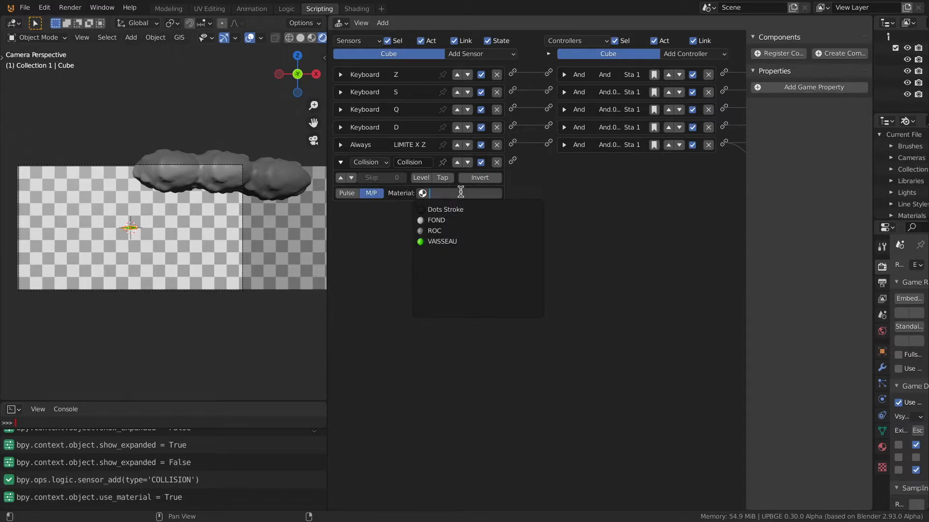
left_click(448, 232)
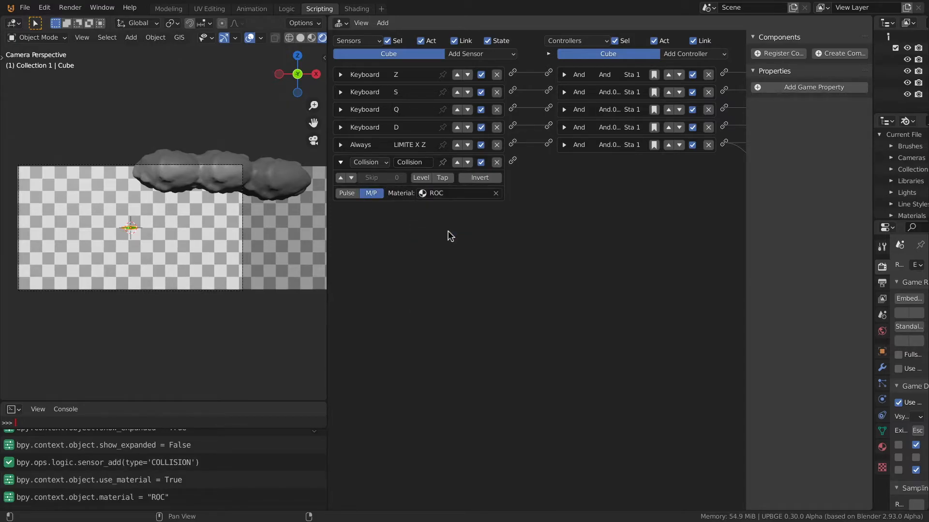
- Add an And controller to the ship and link the Collision sensor to it
left_click(697, 54)
left_click(697, 66)
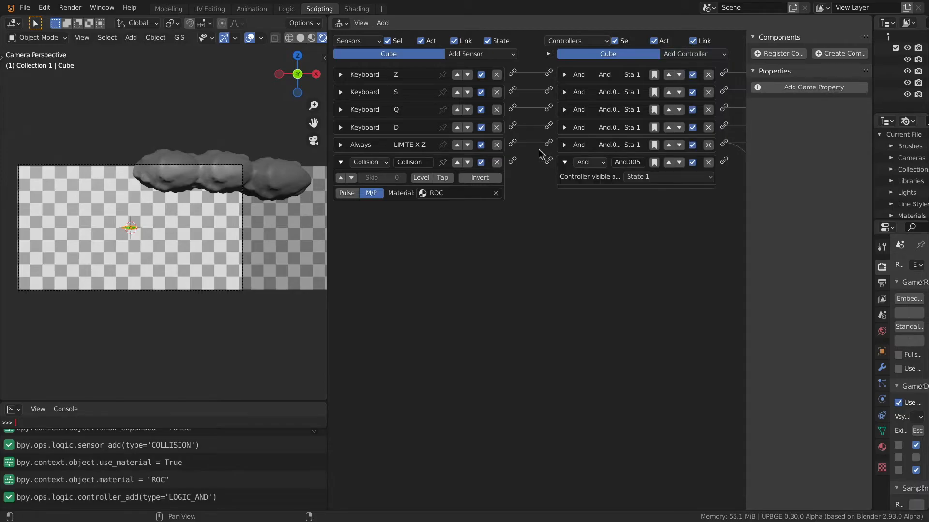
scroll(404, 232, "right", 3, "ctrl")
- Add an Edit Object actuator linked to the collision's And controller and set its mode to End Object
left_click(695, 55)
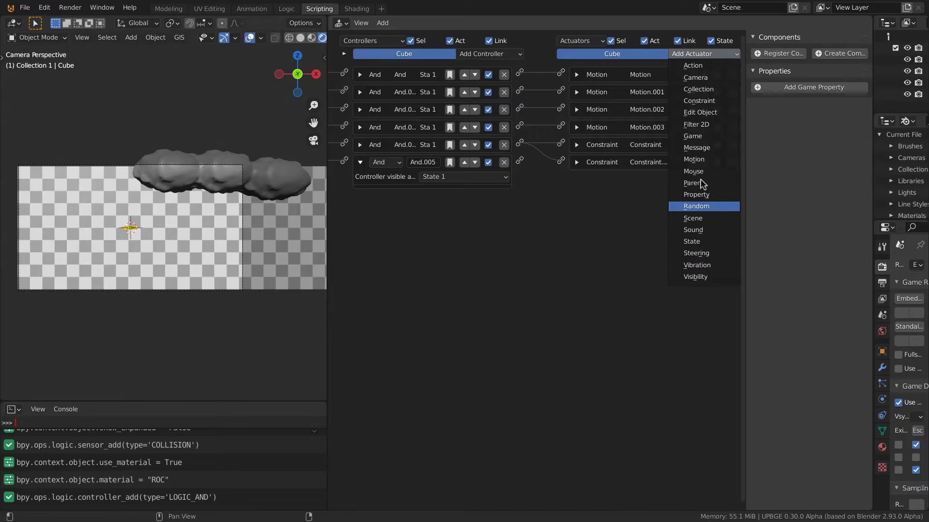
left_click(700, 112)
left_click_drag(521, 163, 560, 178)
left_click(645, 197)
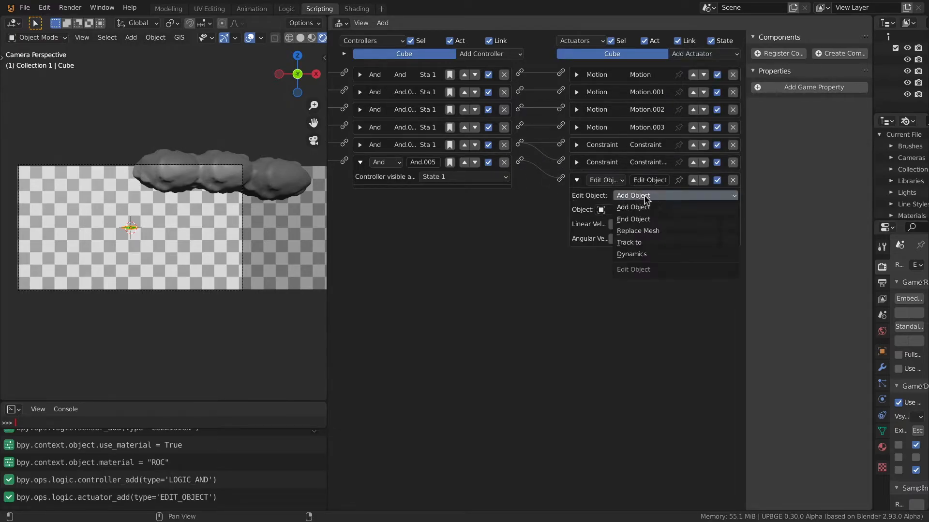
left_click(641, 219)
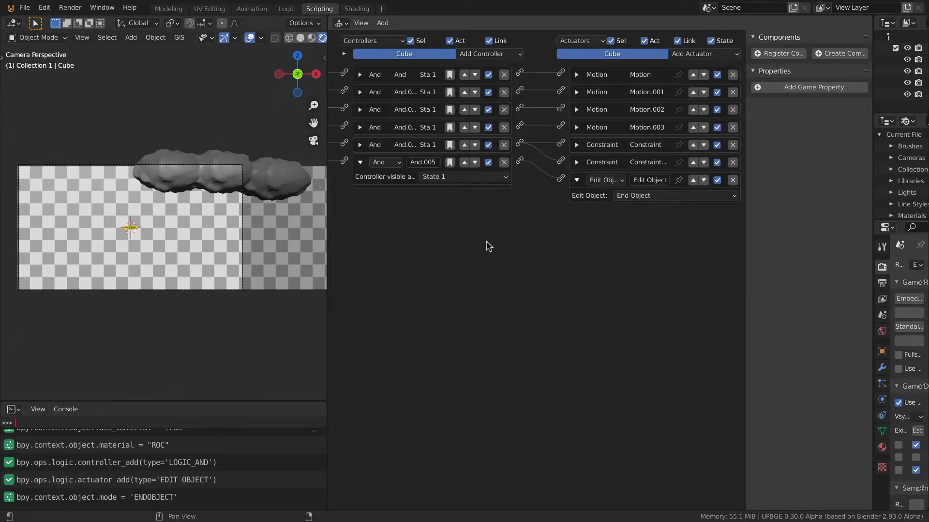
scroll(485, 242, "down", 2)
middle_click_drag(409, 212, 519, 239)
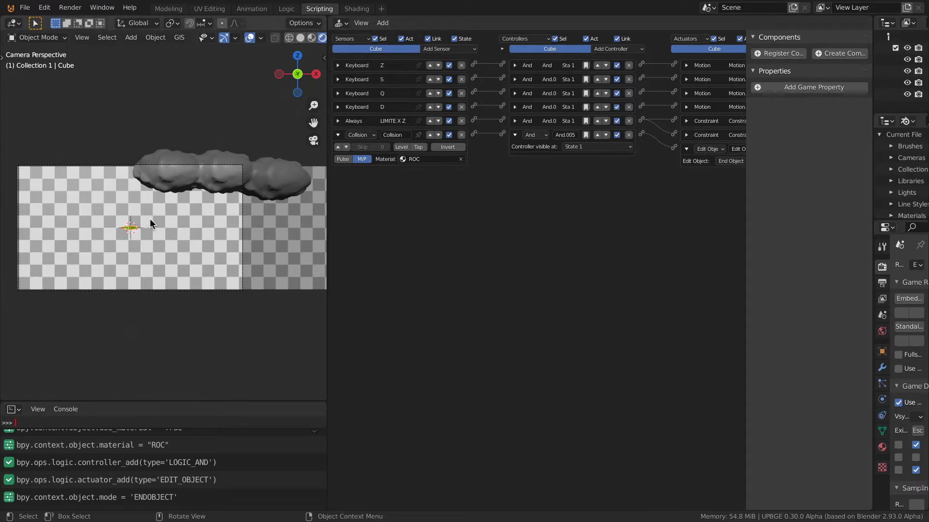
- Set the green ship's game physics type to Sensor
scroll(130, 227, "up", 6)
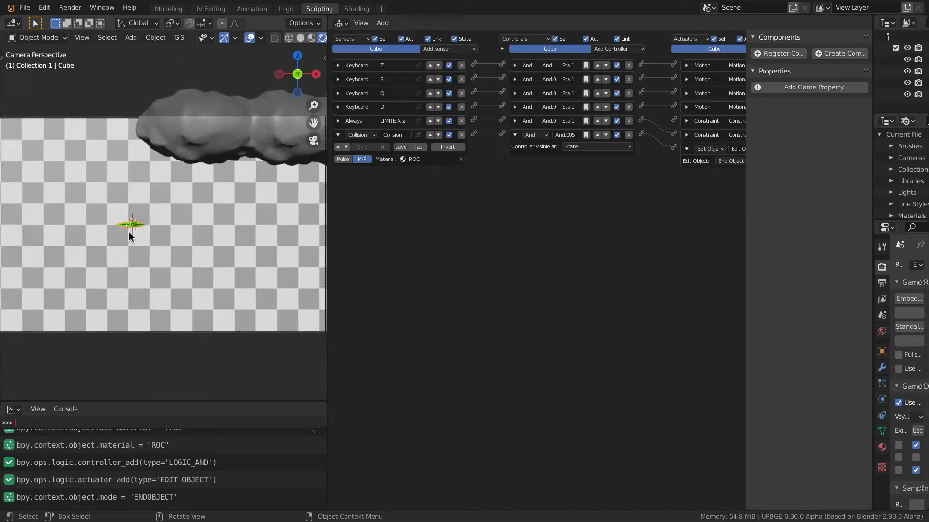
left_click(130, 216)
left_click(130, 219)
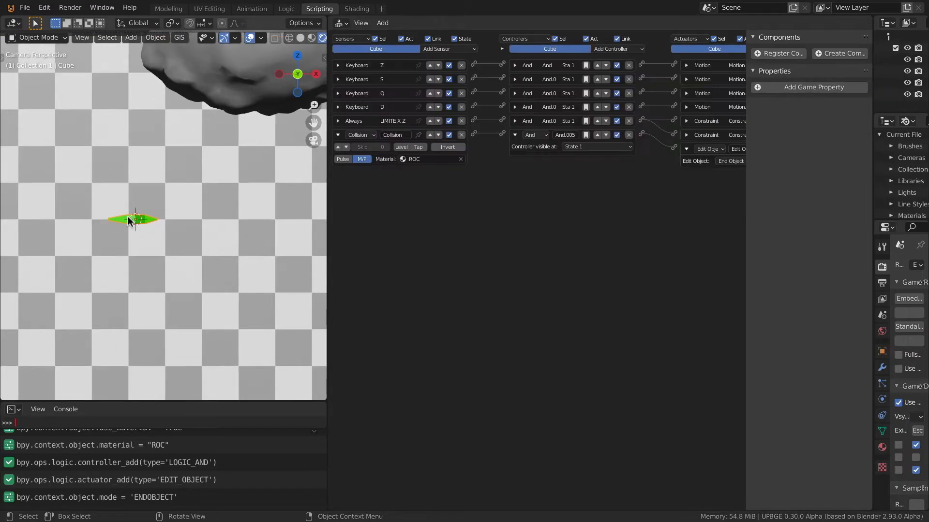
left_click_drag(873, 236, 588, 248)
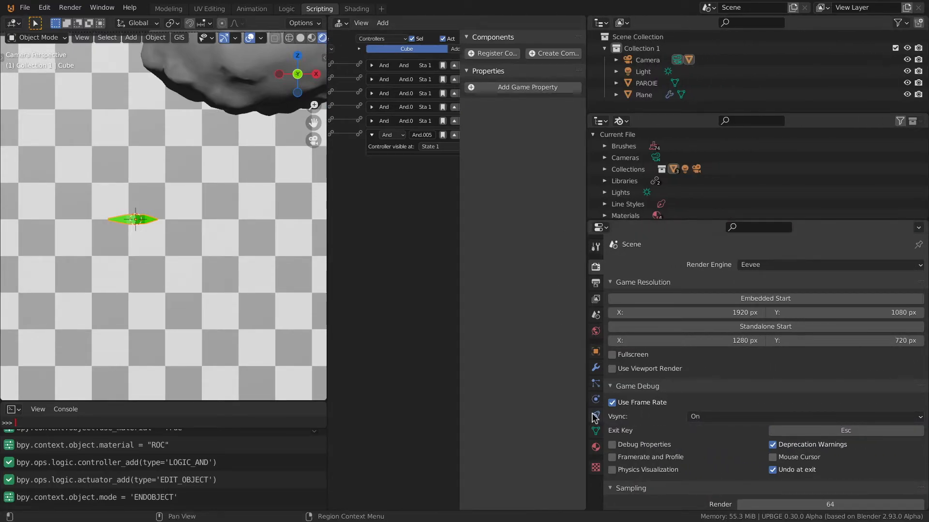
left_click(595, 383)
left_click(596, 399)
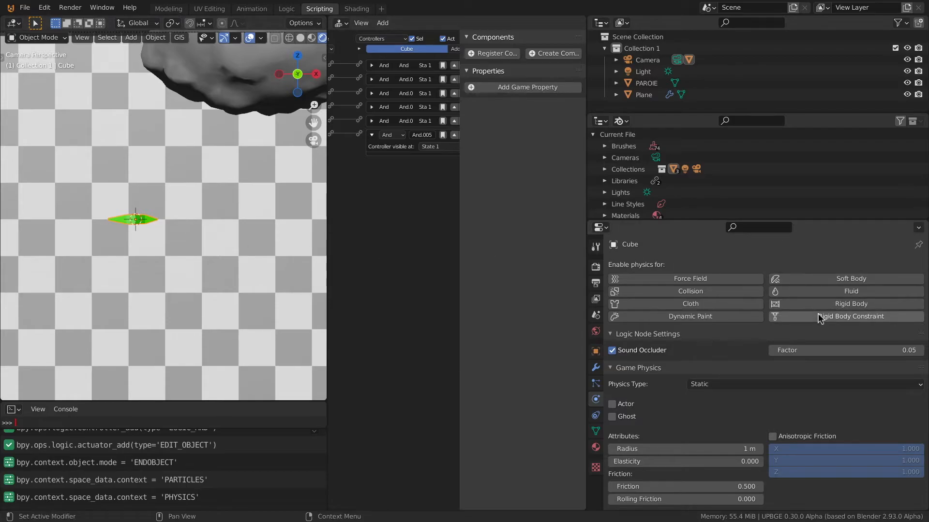
left_click(728, 384)
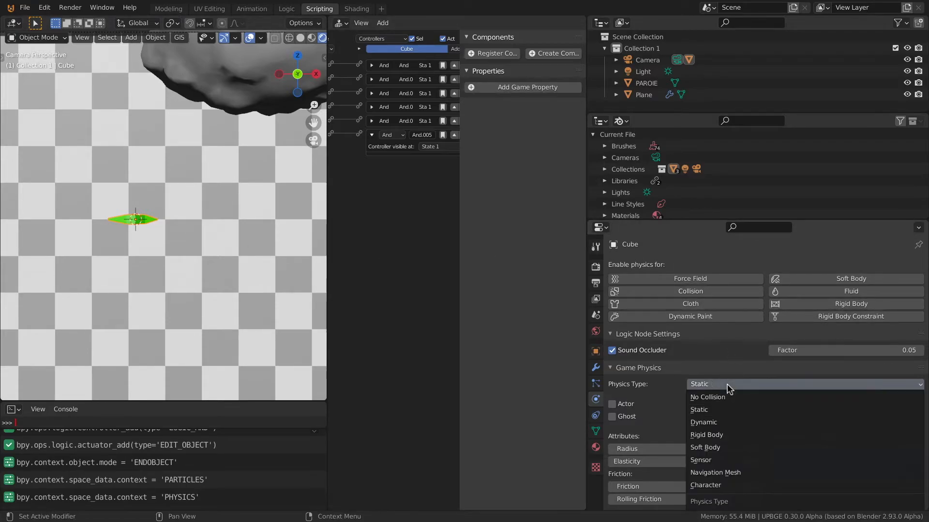
left_click(726, 460)
left_click_drag(587, 293, 780, 299)
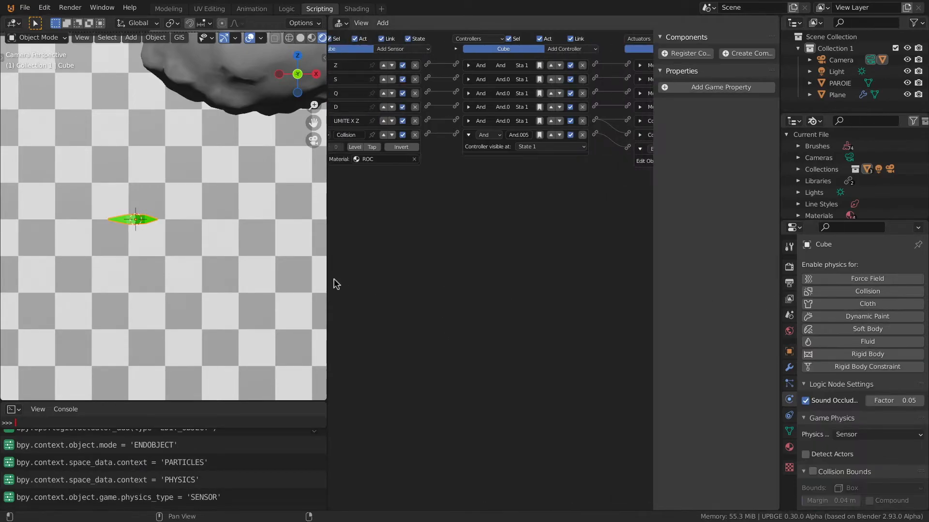
- Switch to the Modeling workspace, run the game to test the ship's collision with the rock wall, and exit it
left_click_drag(327, 279, 466, 286)
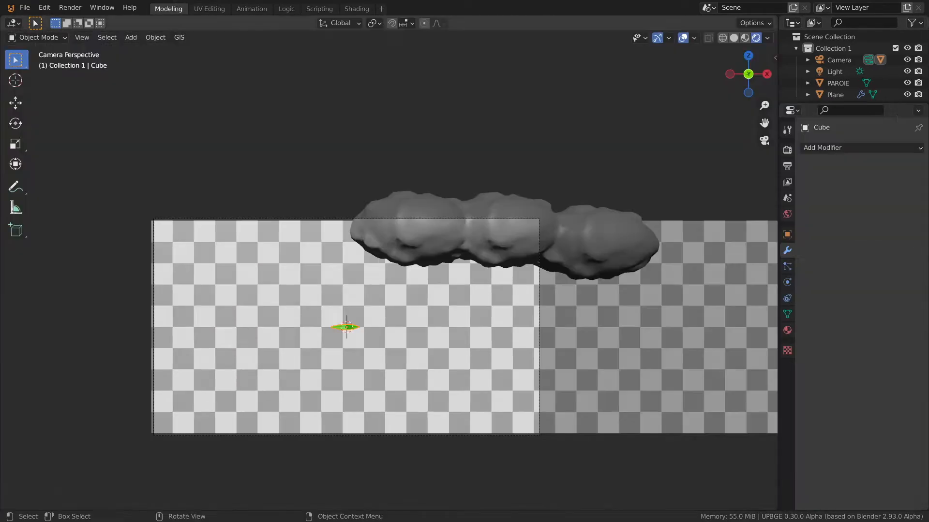
key("p")
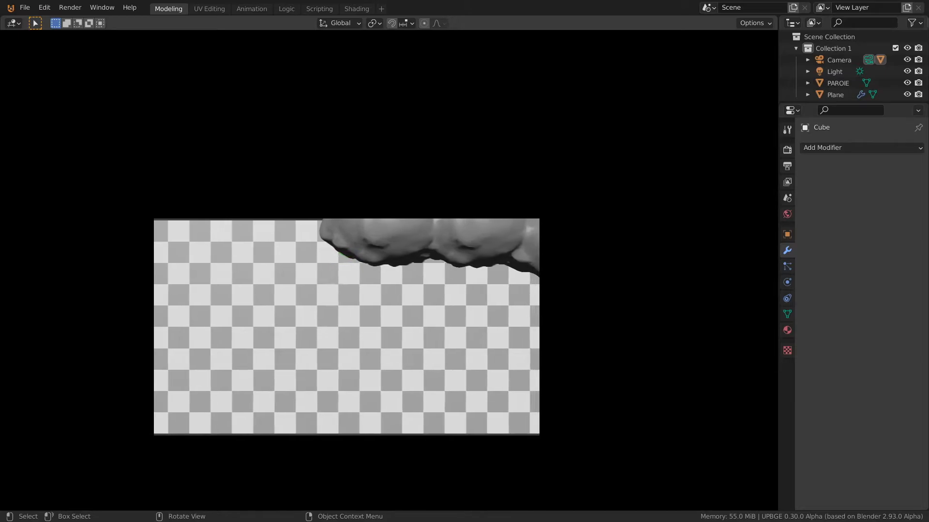
key("Escape")
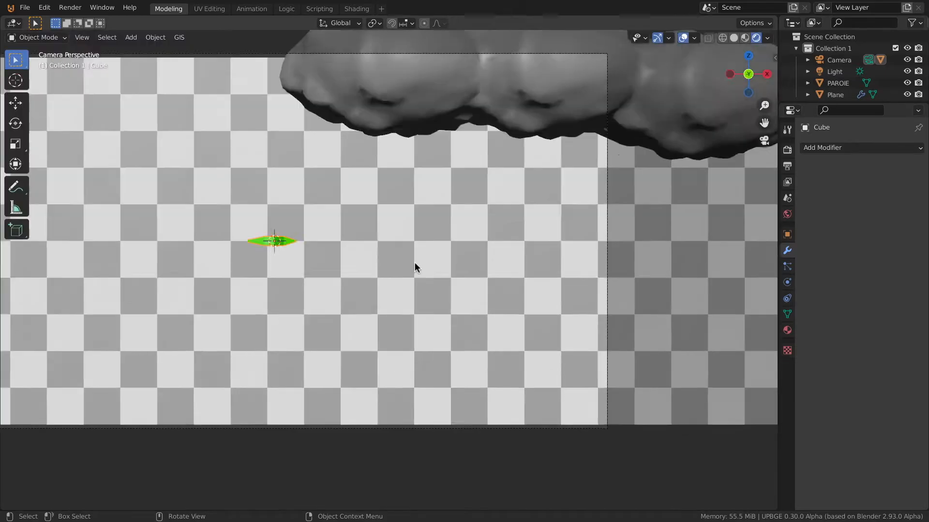
- Duplicate PAROIE twice, placing one copy at the background's lower edge and the other farther along its upper edge
left_click(393, 137)
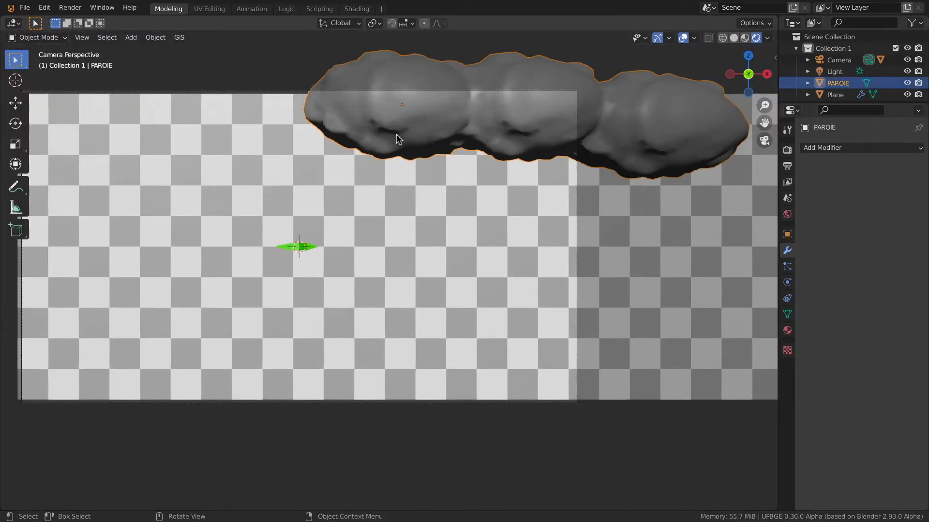
scroll(399, 138, "down", 8)
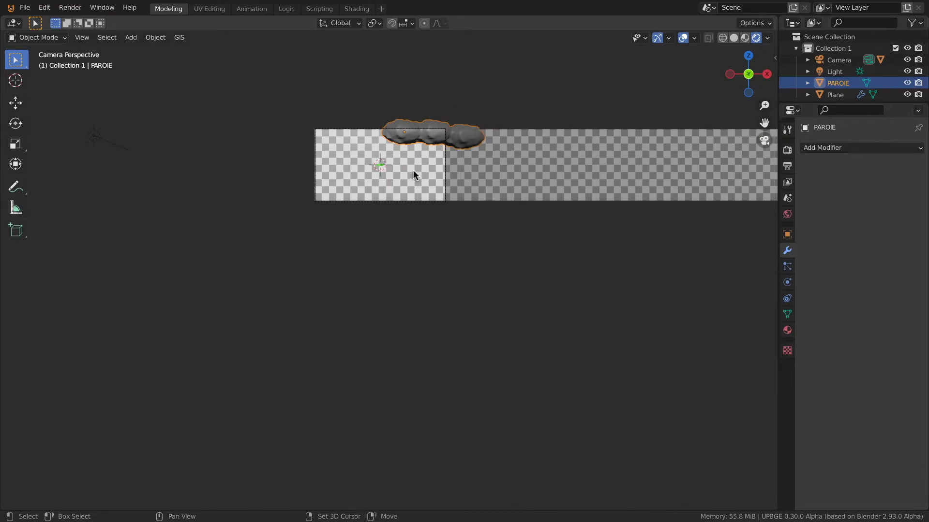
middle_click_drag(413, 170, 338, 204, "shift")
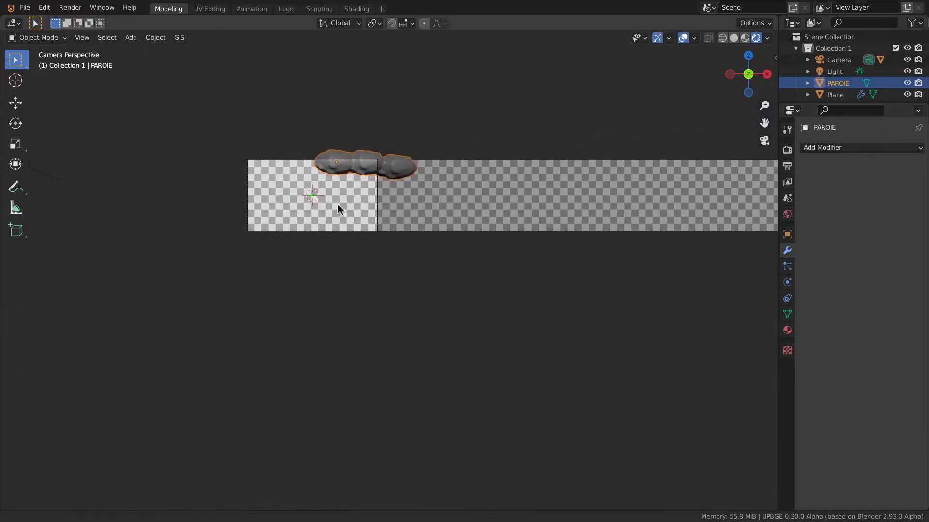
scroll(306, 164, "up", 3)
key("shift+d")
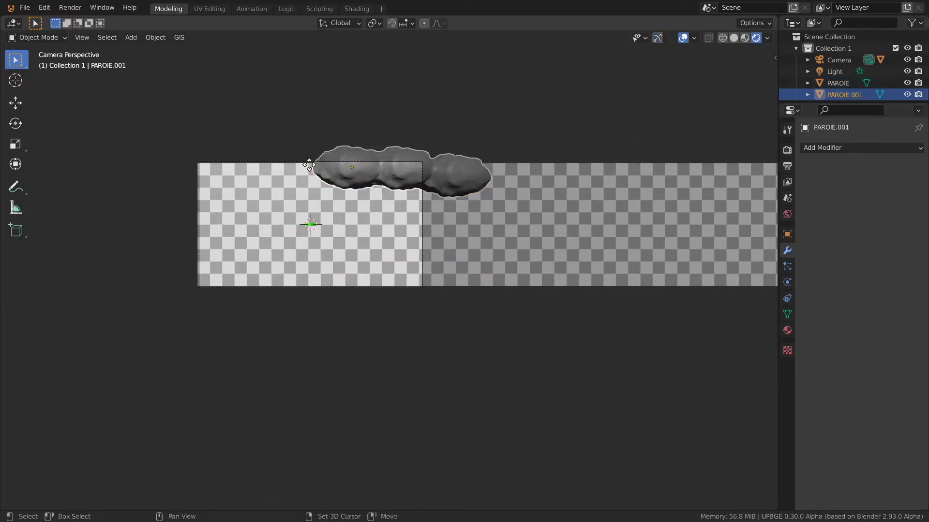
left_click(429, 284)
key("shift+d")
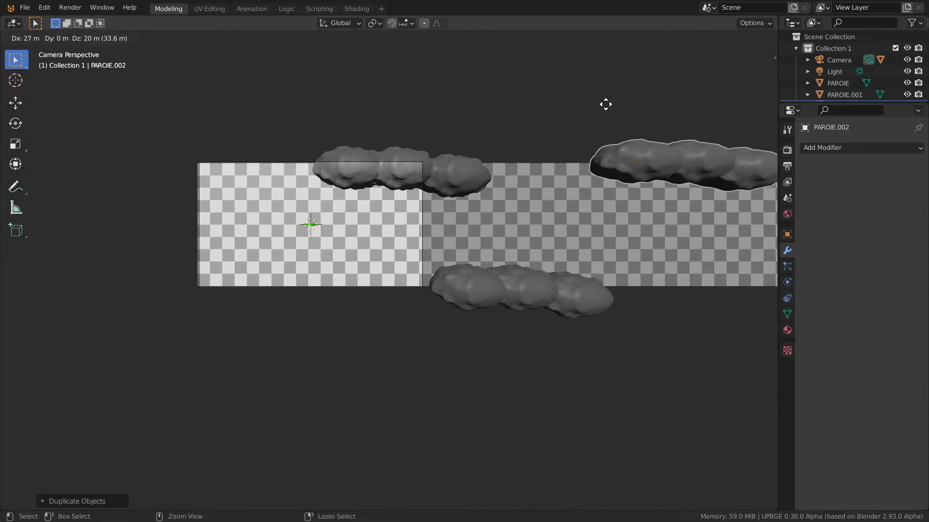
left_click(603, 101)
scroll(358, 230, "up", 2)
scroll(435, 246, "up", 1)
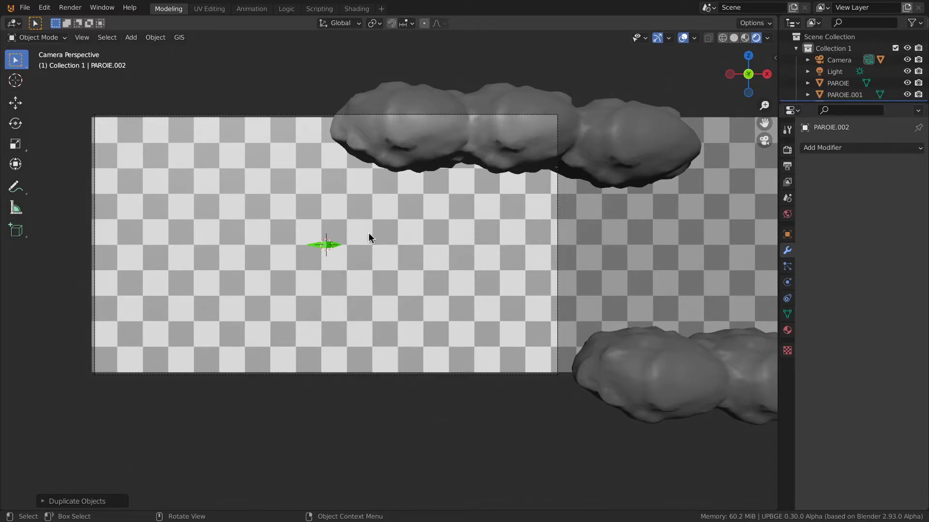
scroll(405, 237, "up", 1)
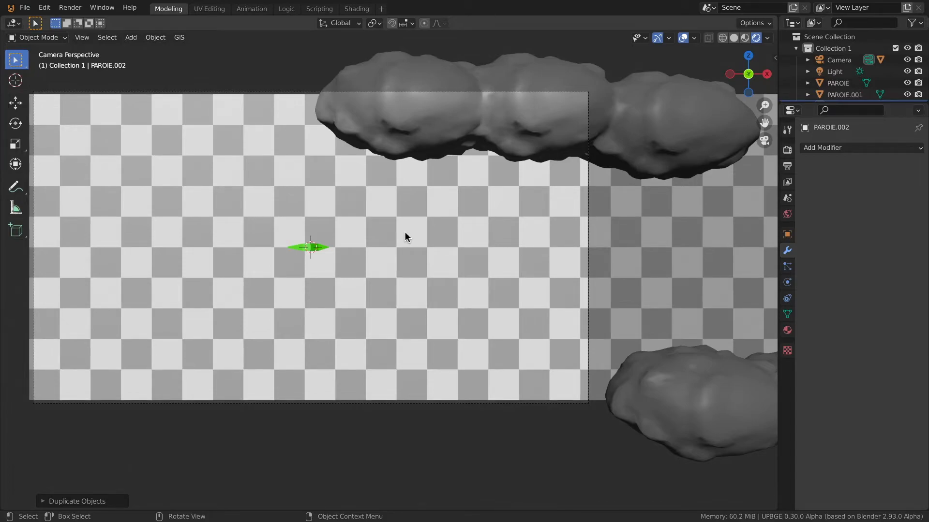
middle_click_drag(221, 275, 286, 275, "shift")
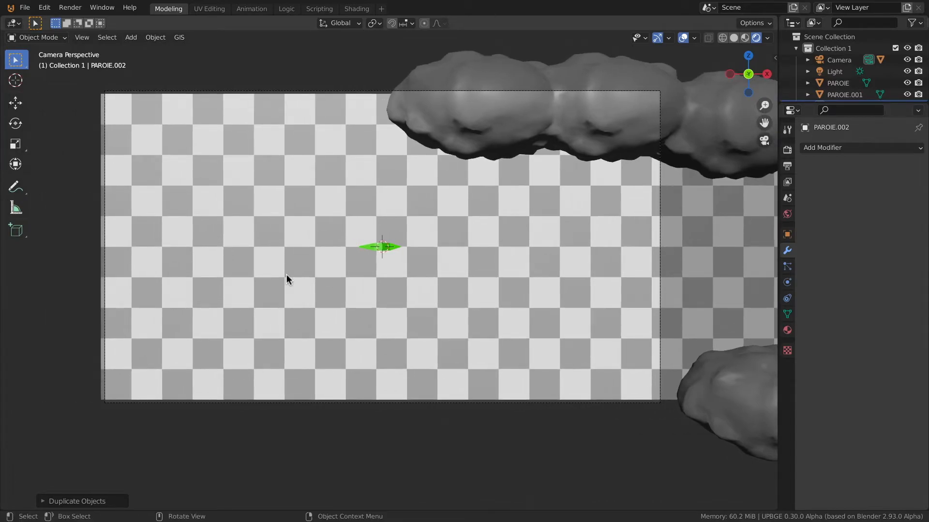
key("XF86MonBrightnessUp")
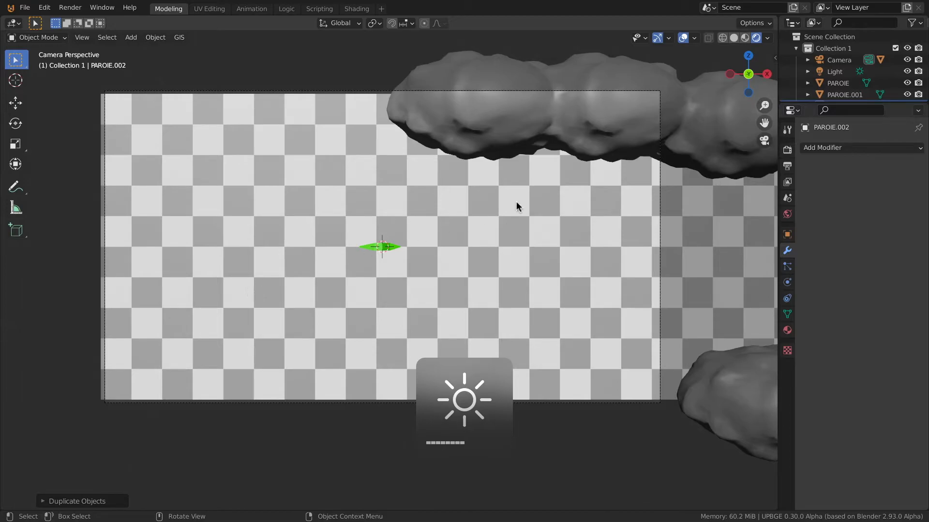
scroll(374, 262, "down", 3)
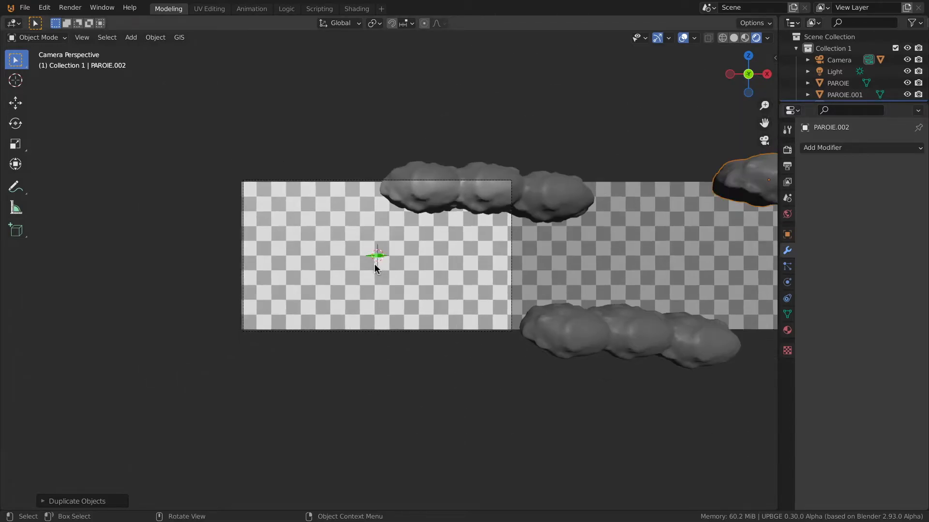
scroll(345, 252, "up", 3)
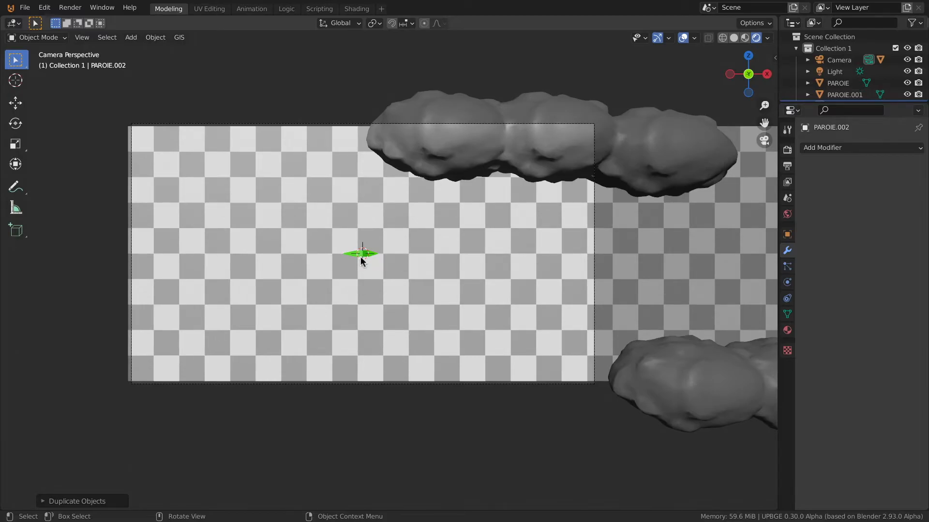
scroll(387, 259, "up", 3)
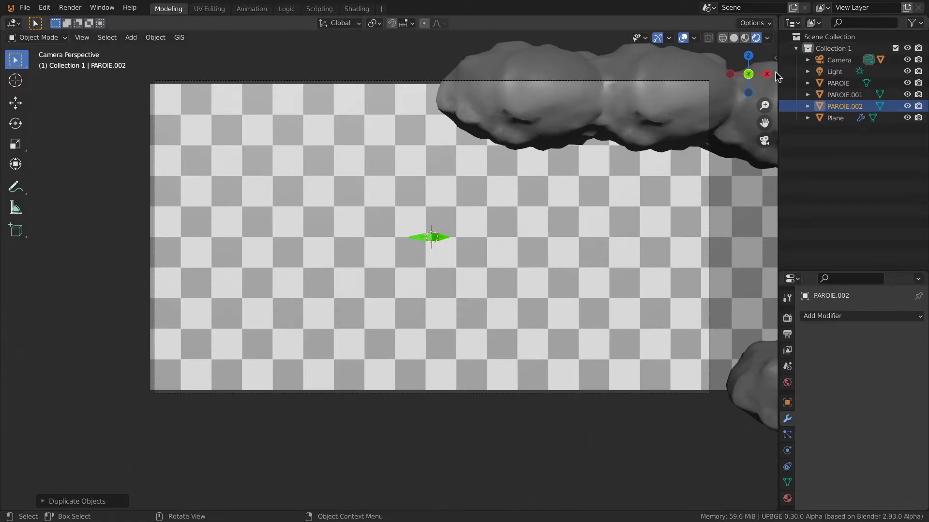
- Rename the green ship object, a child of the Camera, to VAISSEAU
left_click_drag(779, 77, 720, 76)
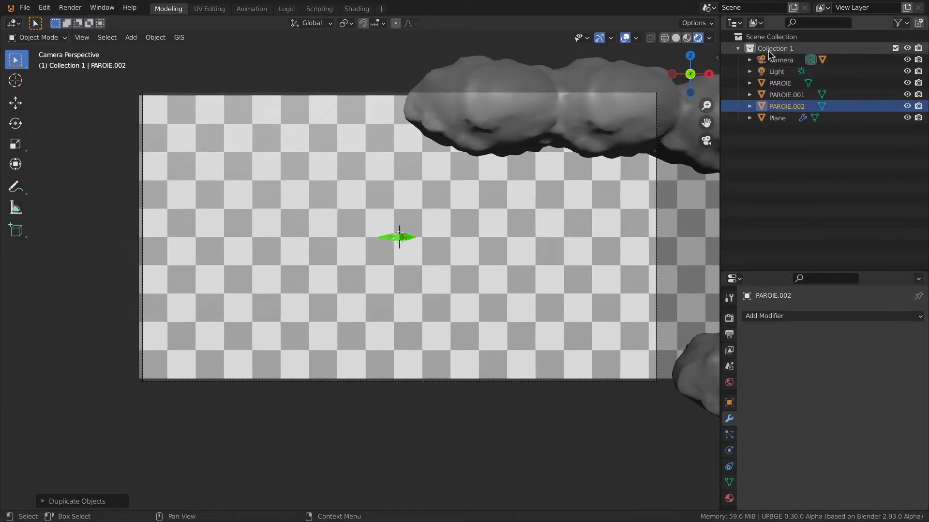
left_click(737, 49)
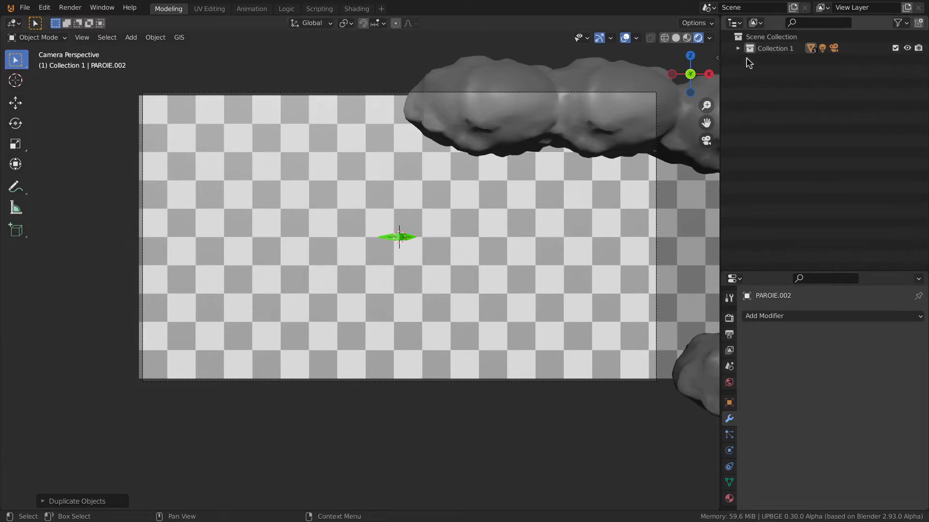
left_click(738, 49)
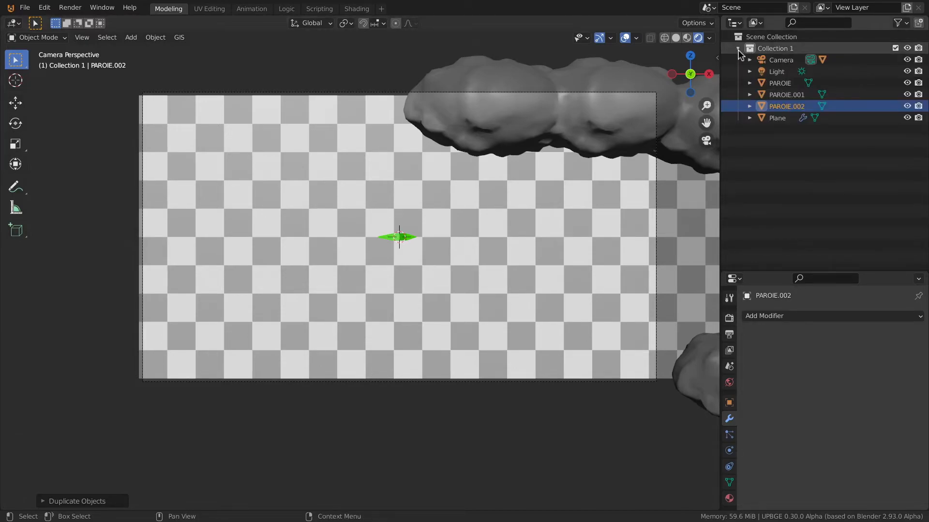
left_click(388, 237)
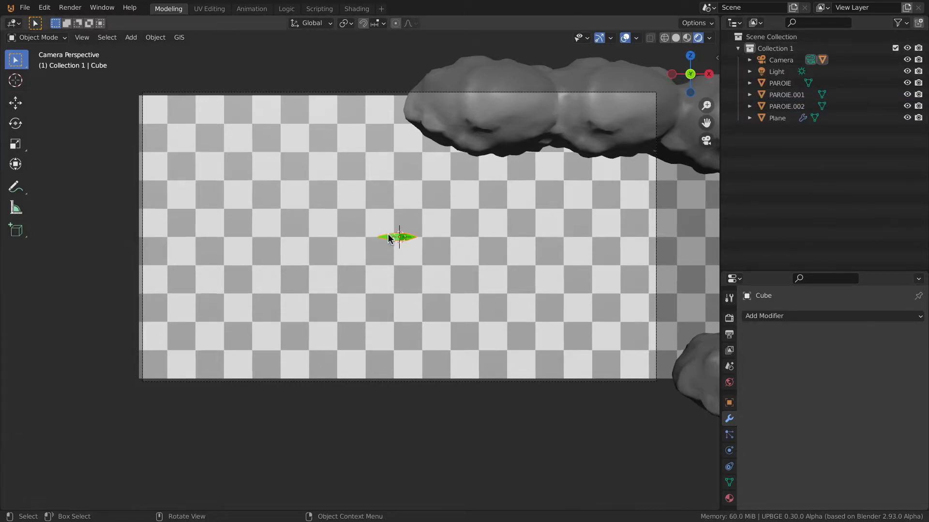
left_click(749, 60)
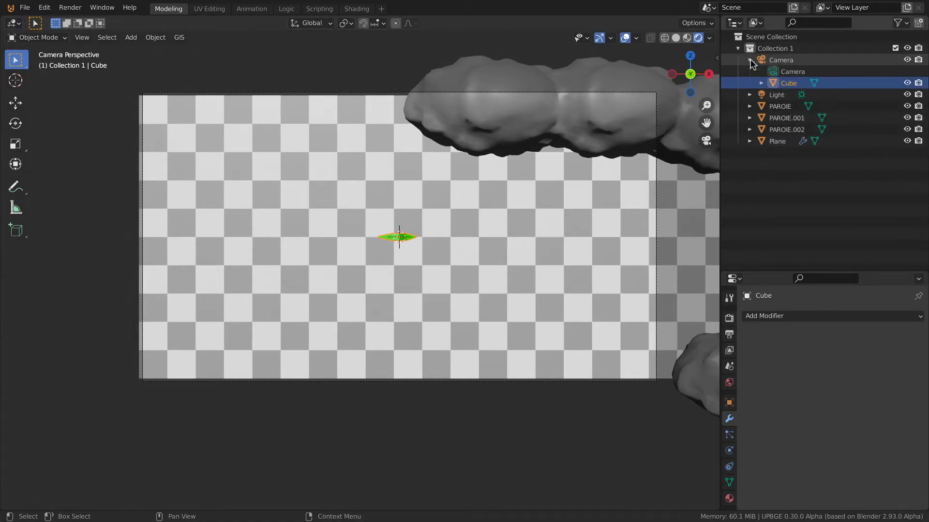
double_click(788, 82)
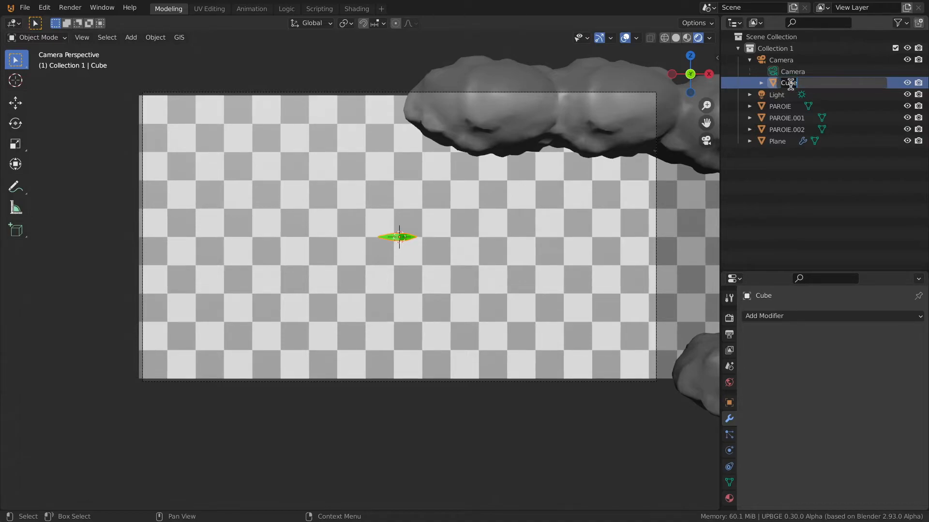
type("VAISSEAU")
key("Return")
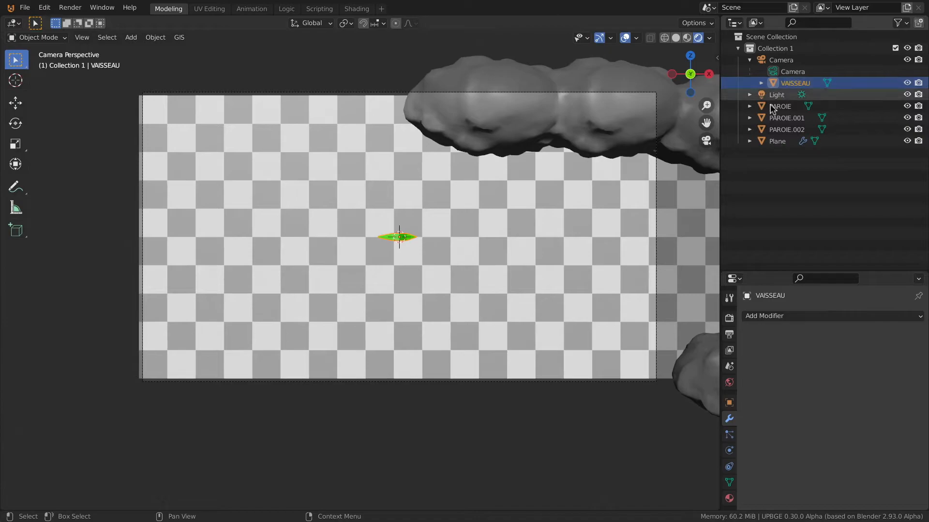
left_click(738, 49)
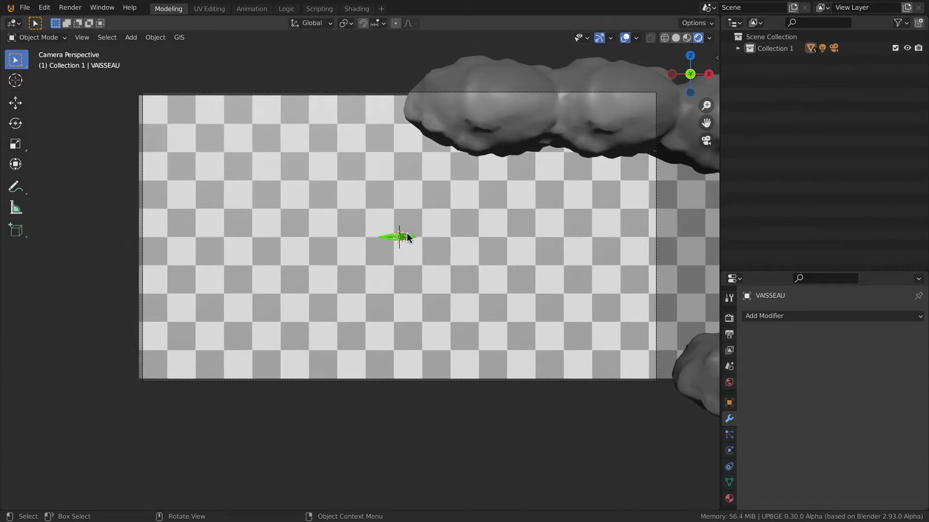
- Add a Plain Axes empty at the ship's origin
scroll(408, 254, "up", 3)
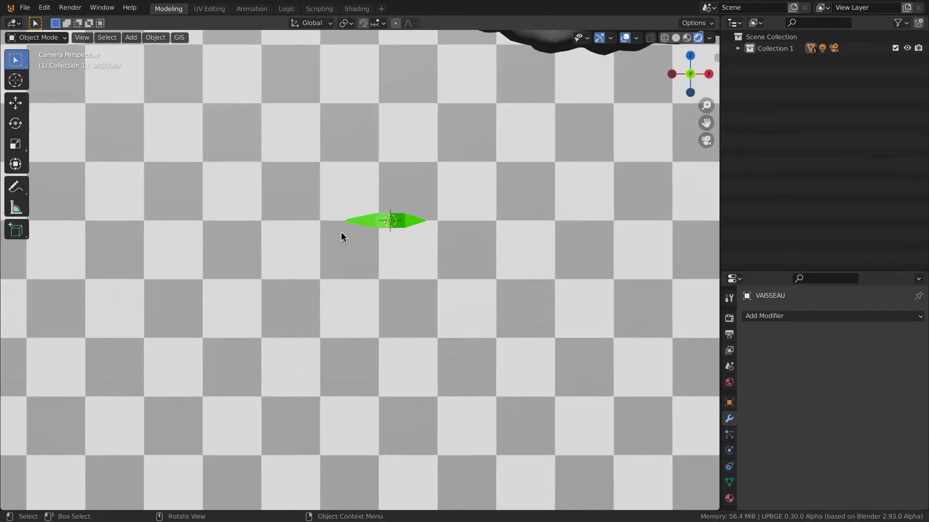
key("shift+a")
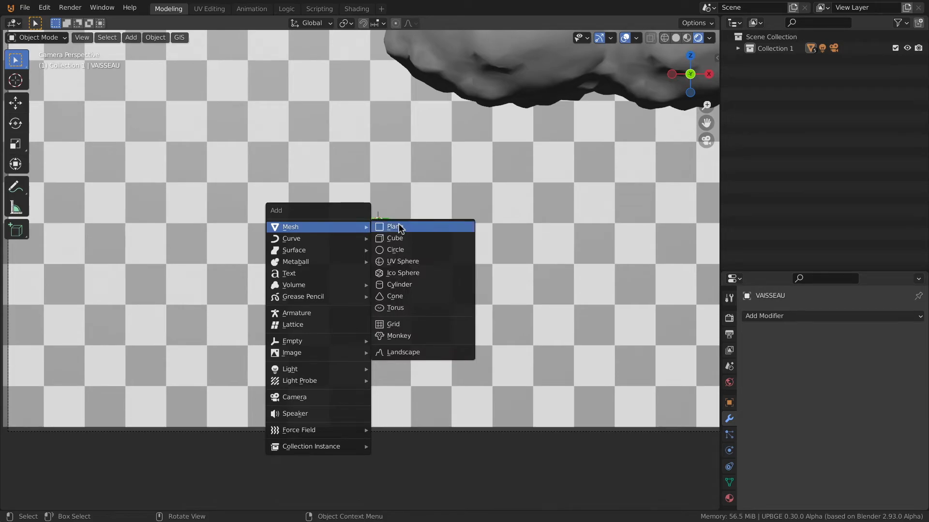
key("shift+a")
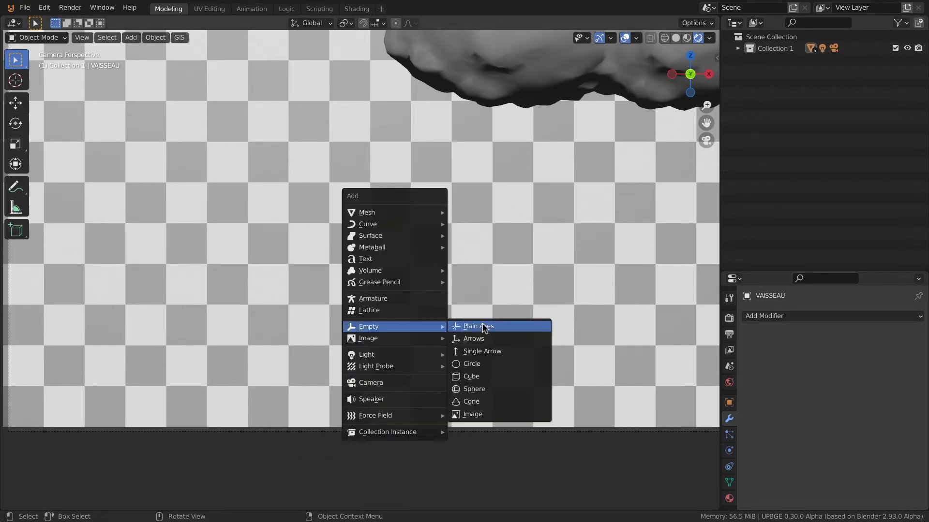
left_click(485, 326)
- Move the empty along the X axis by about 1.25 m, to the tip of the ship's nose
scroll(383, 213, "up", 4)
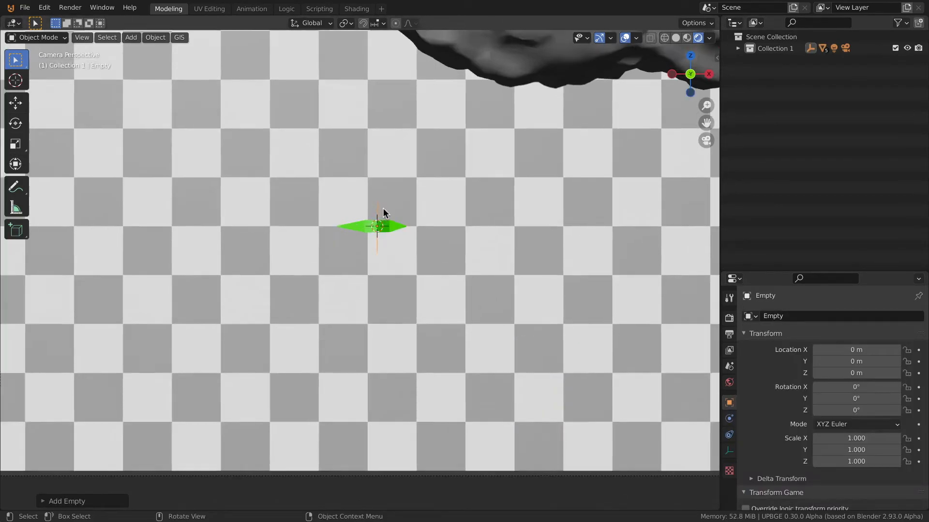
key("g")
key("x")
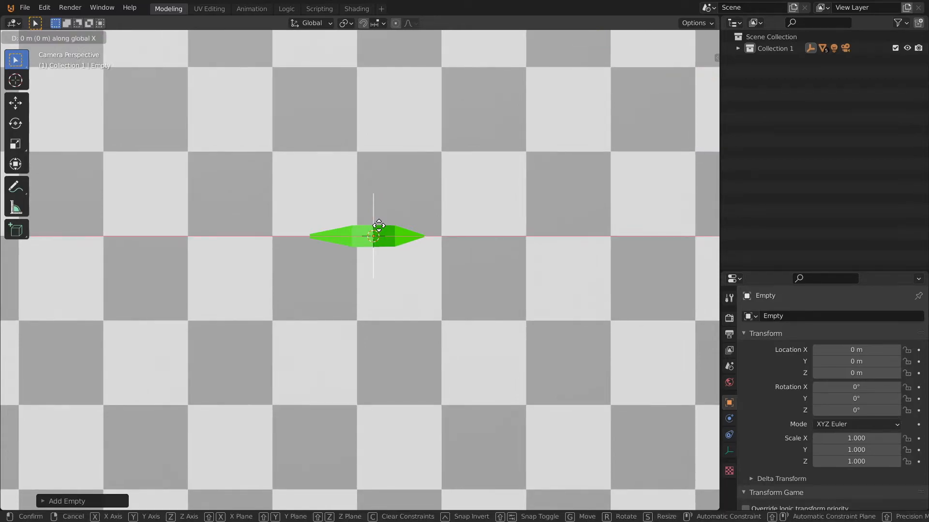
left_click(432, 228)
scroll(414, 237, "up", 4)
scroll(384, 209, "down", 1)
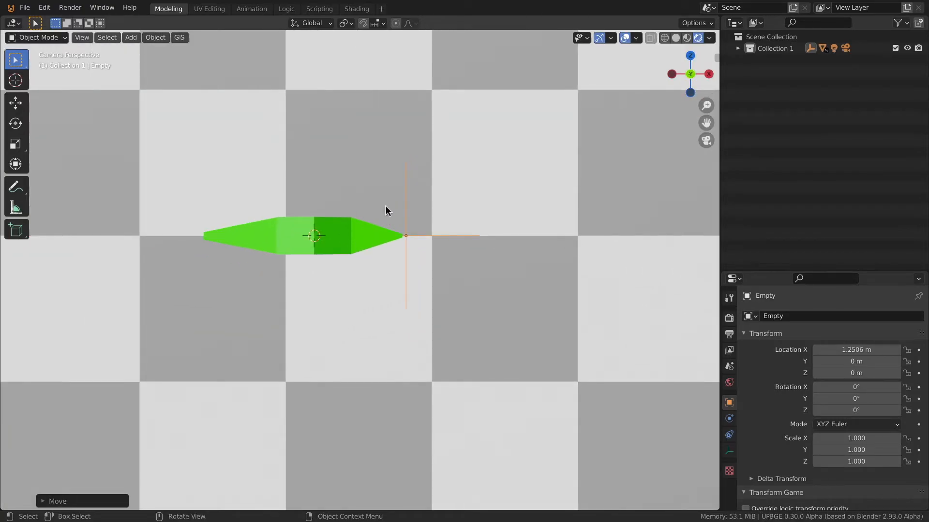
scroll(381, 199, "down", 3)
middle_click_drag(377, 207, 364, 246)
scroll(363, 246, "up", 7)
scroll(364, 247, "down", 3)
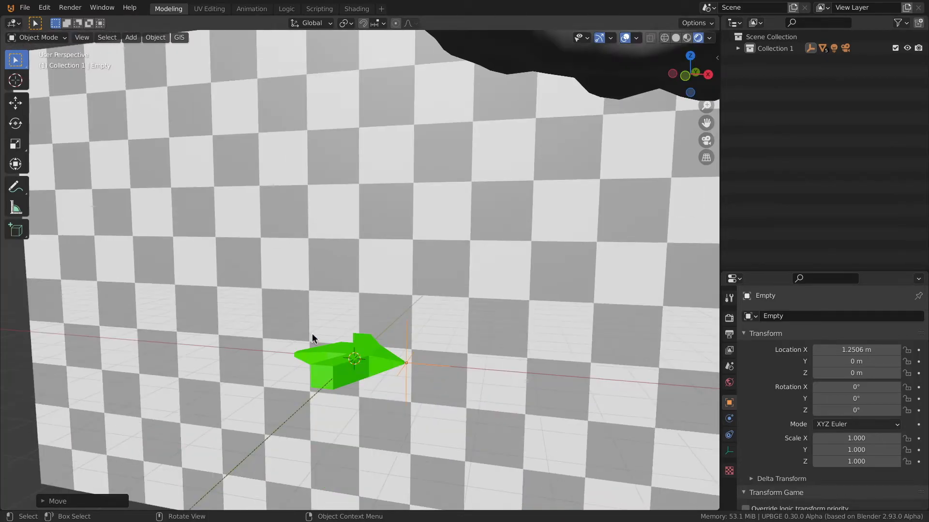
key("s")
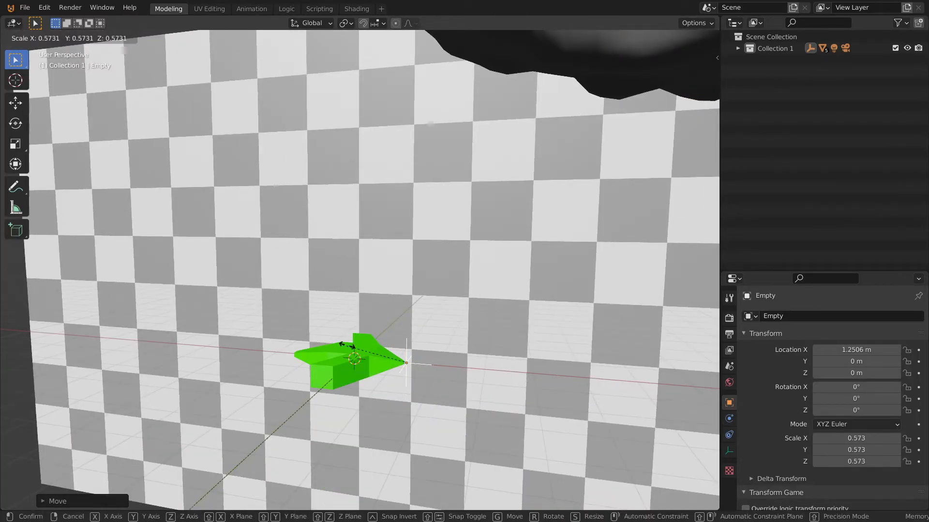
key("Escape")
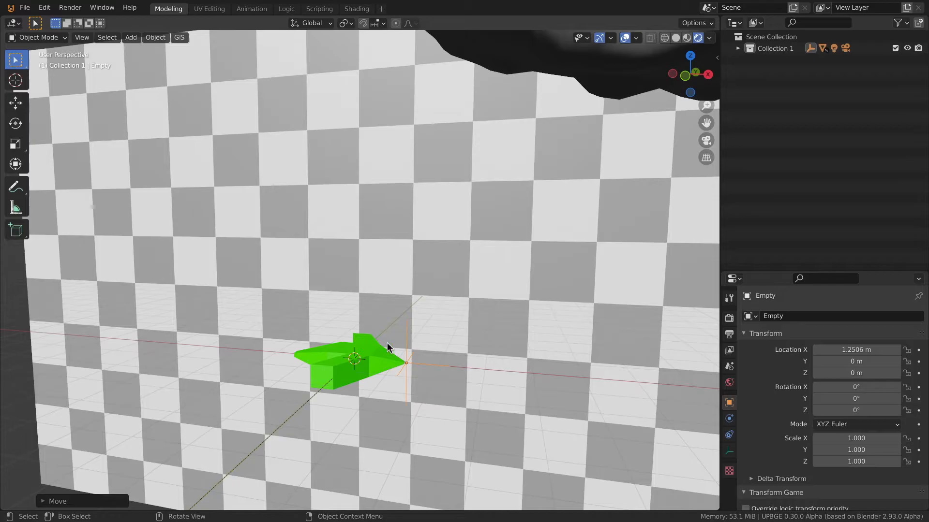
key("s")
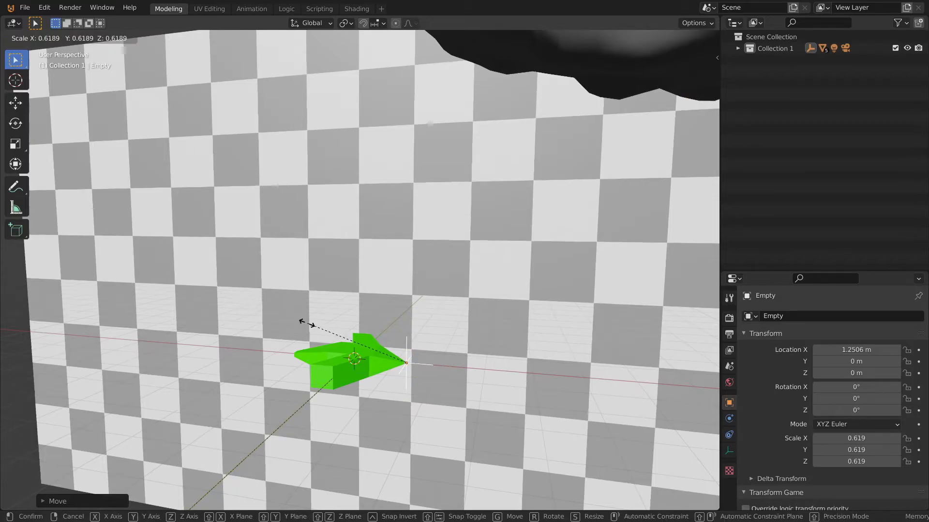
key("Escape")
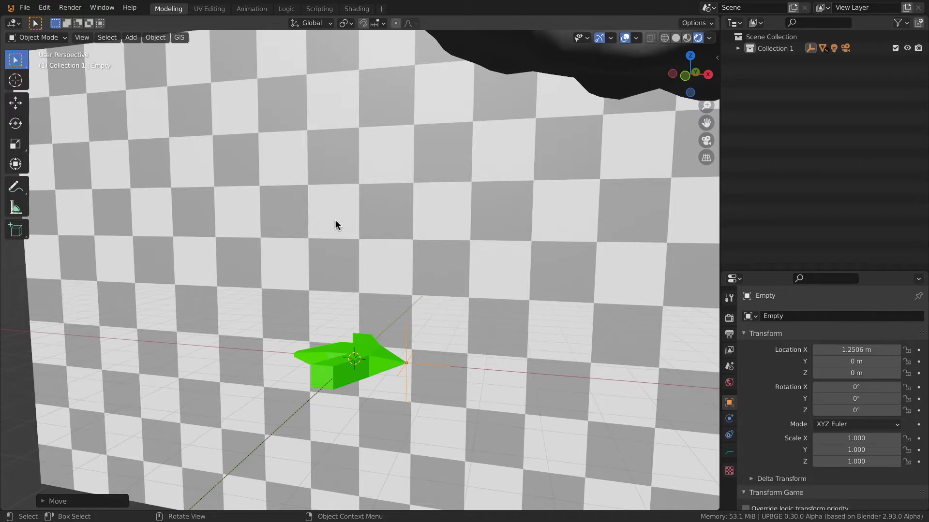
key("ctrl+a")
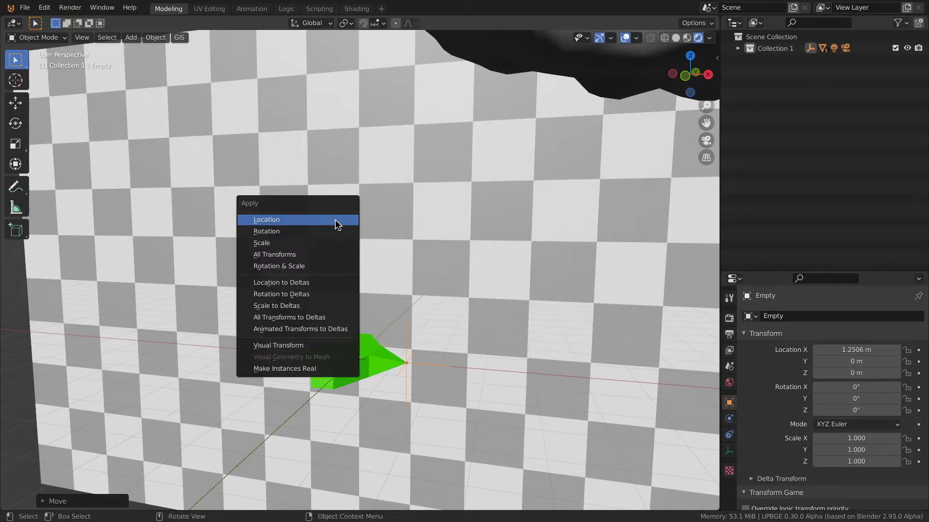
left_click(266, 247)
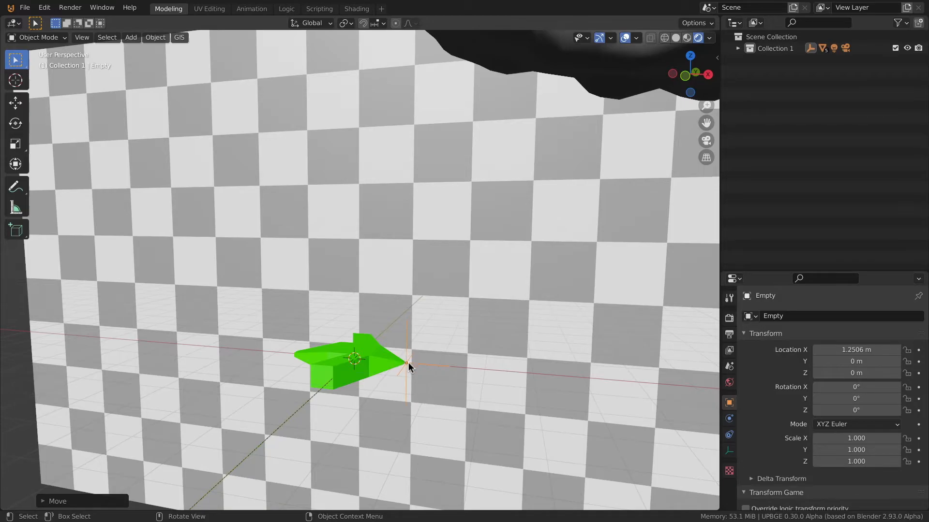
- Parent the empty to VAISSEAU with the Object option and save the file
scroll(411, 290, "down", 6)
middle_click_drag(457, 294, 400, 295)
scroll(419, 329, "up", 10)
scroll(433, 269, "down", 4)
scroll(434, 269, "down", 5)
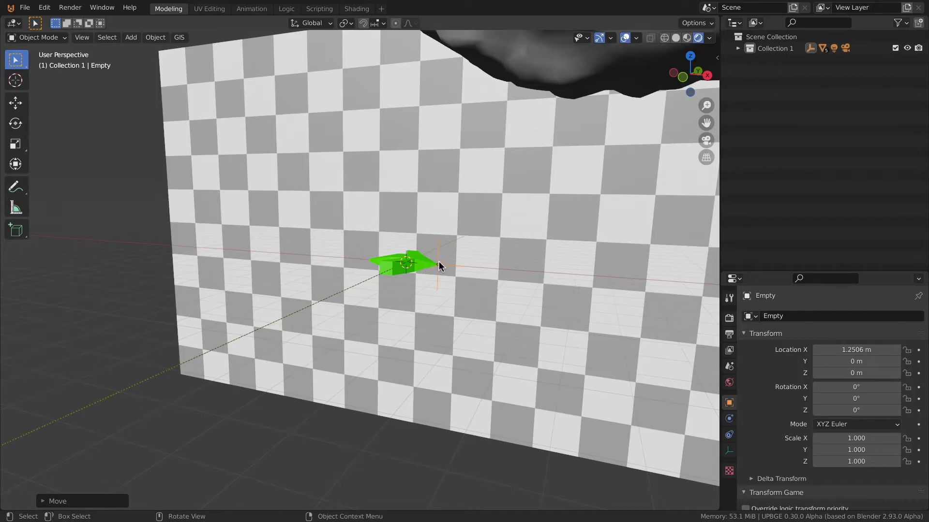
left_click(419, 270, "shift")
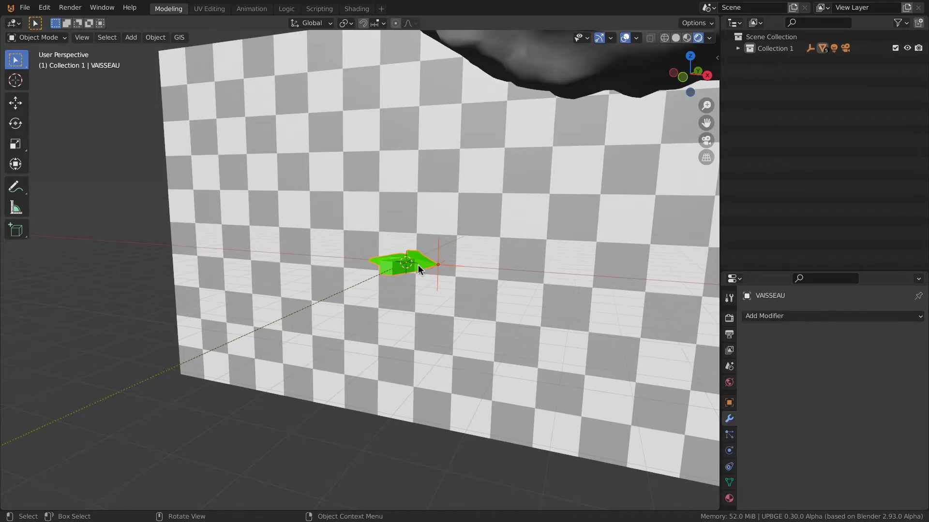
key("ctrl+p")
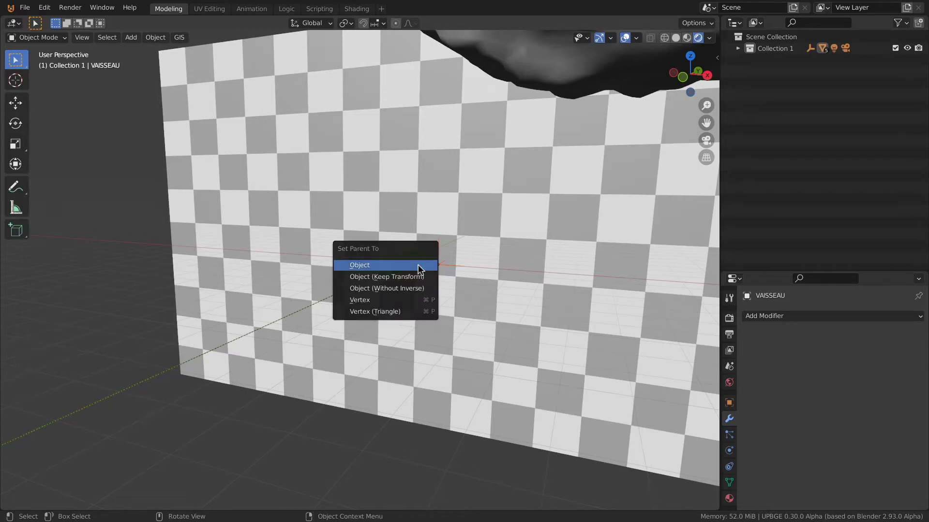
left_click(419, 270)
key("ctrl+s")
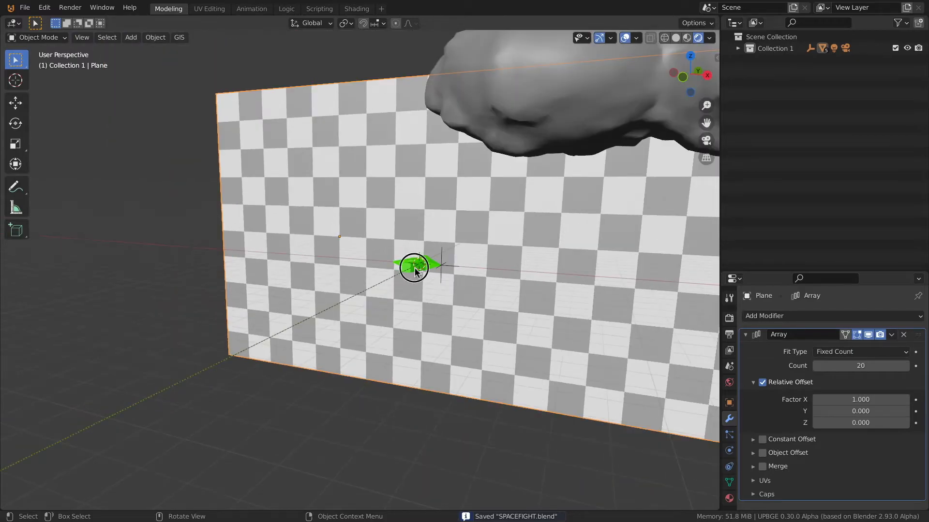
- Move the ship temporarily to check whether the parented empty follows it, and cancel the move
left_click(412, 266)
key("g")
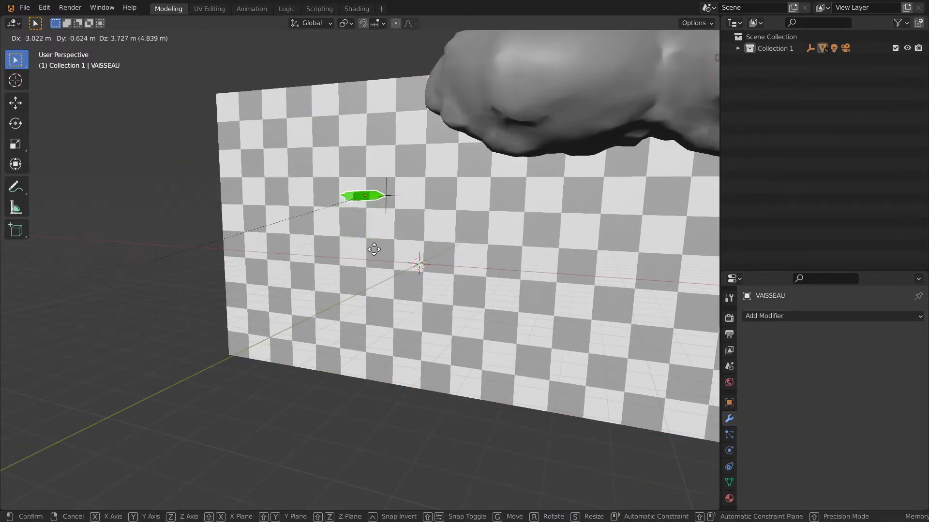
key("Escape")
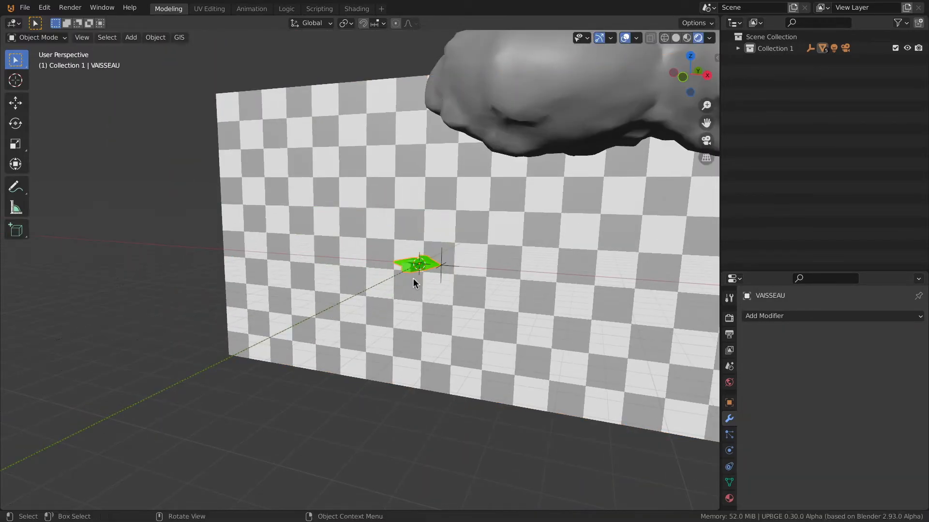
- Switch to the front view and add an Ico Sphere mesh at the ship's origin
key("KP_1")
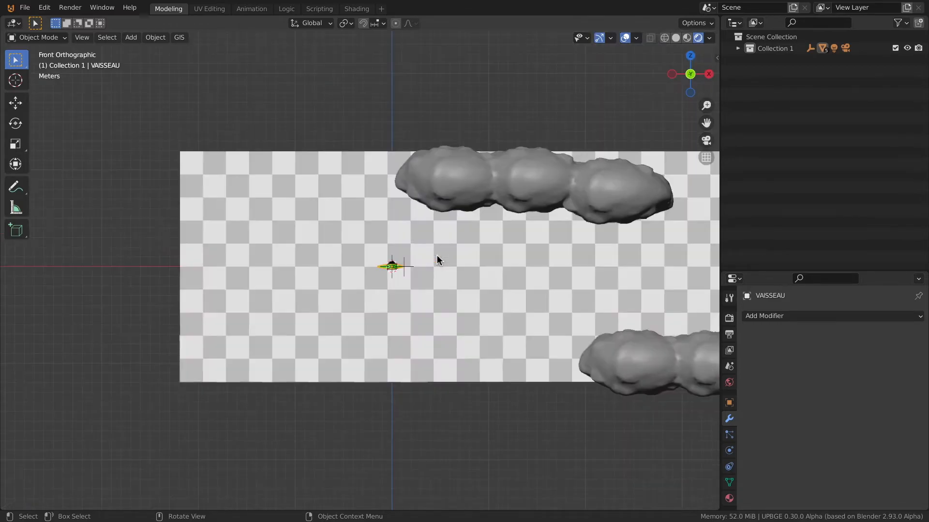
scroll(414, 260, "up", 3)
key("shift+a")
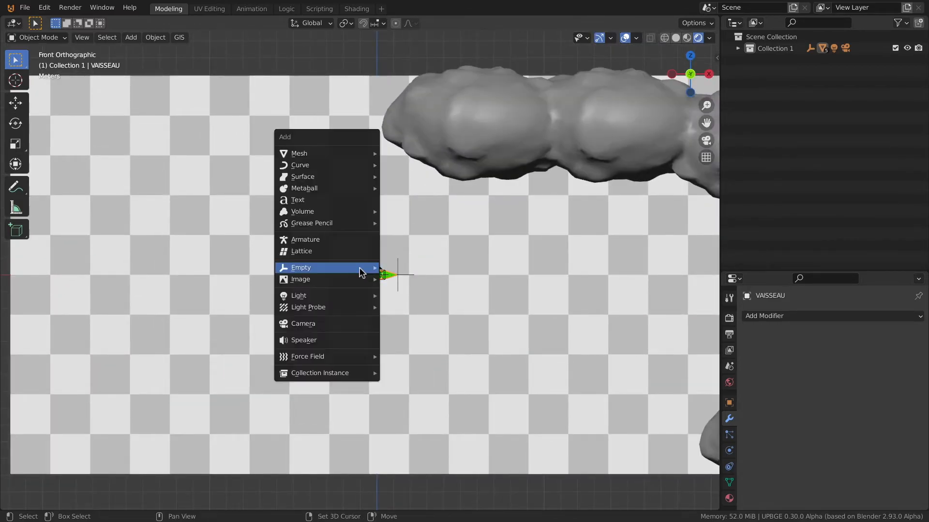
mouse_move(362, 274)
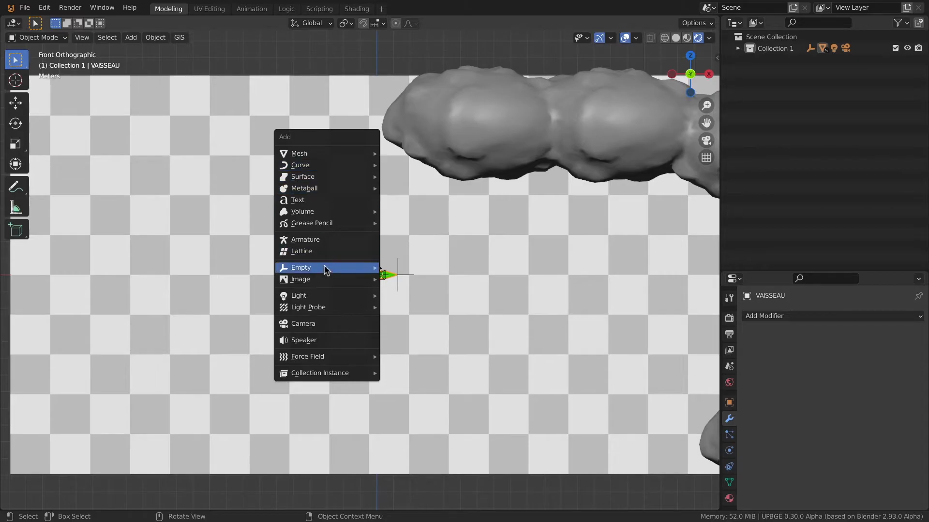
mouse_move(315, 153)
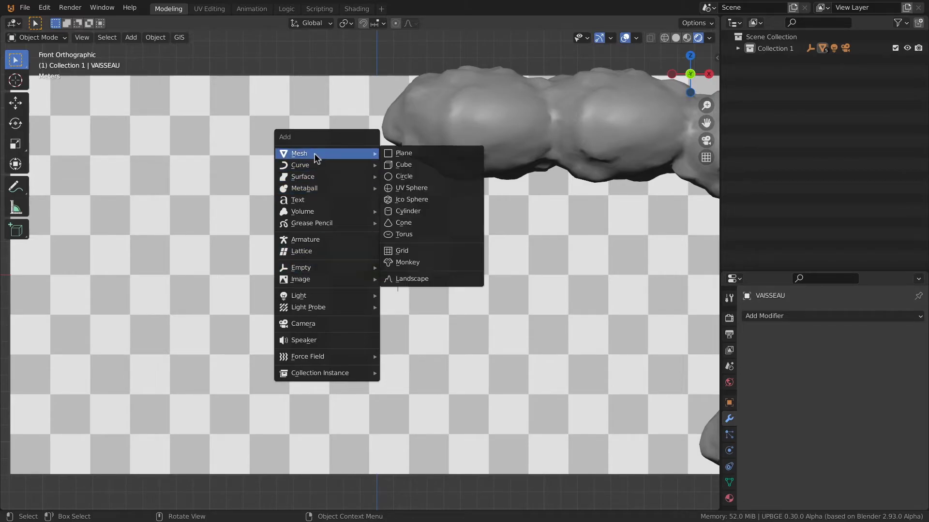
left_click(413, 199)
scroll(376, 296, "up", 4)
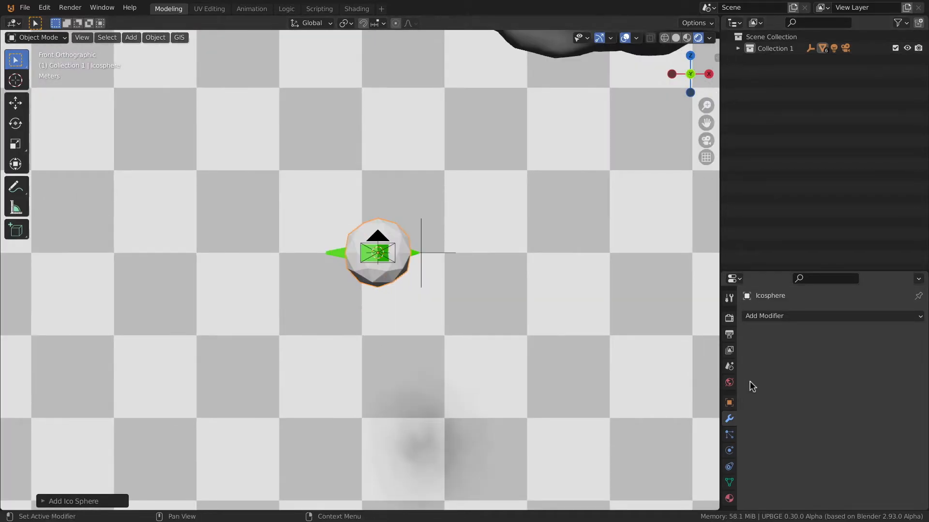
- Create a new material on the ico sphere and name it BULLET
left_click(729, 498)
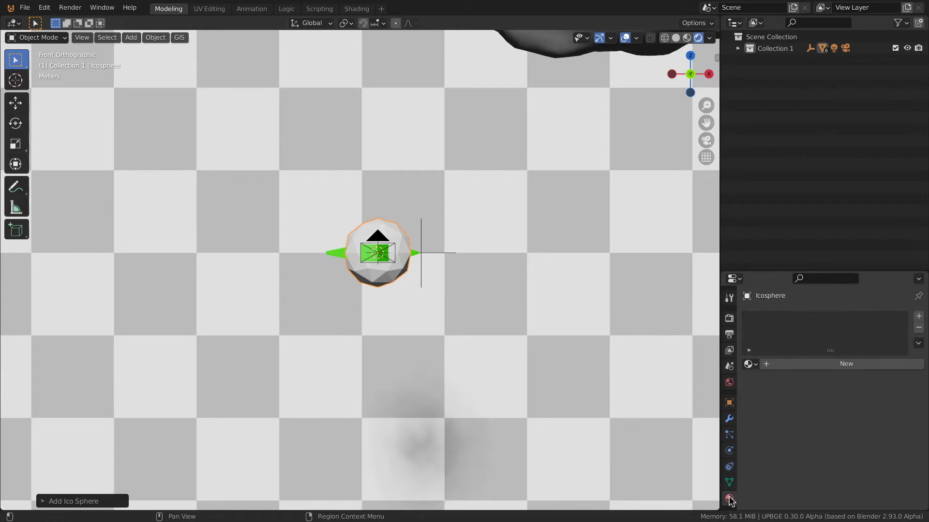
left_click(789, 366)
double_click(779, 320)
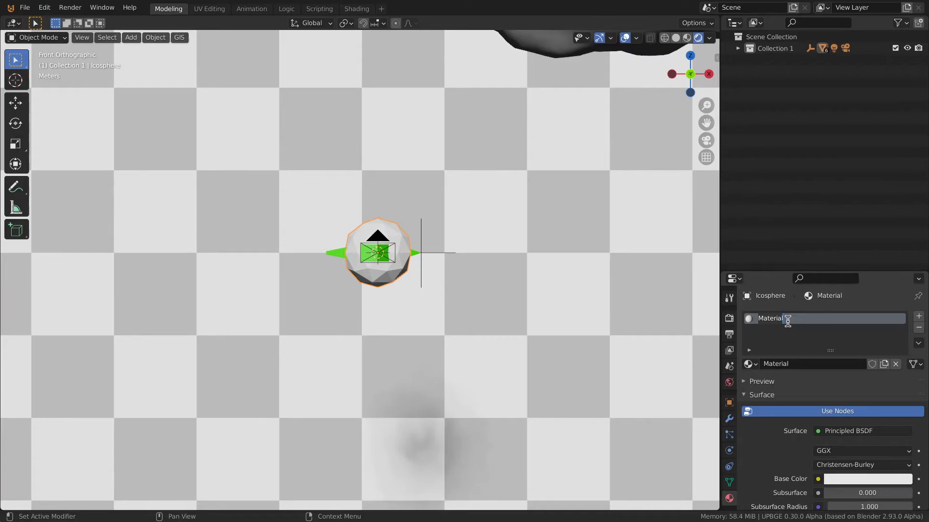
type("BULLET")
key("Return")
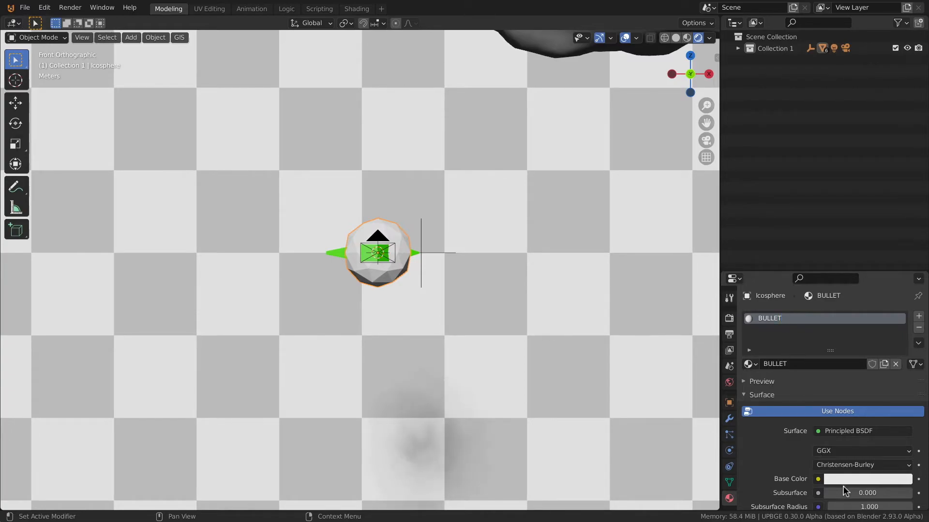
- Set the BULLET material's base color to red and rename the ico sphere object BULLET
left_click(844, 478)
left_click(854, 393)
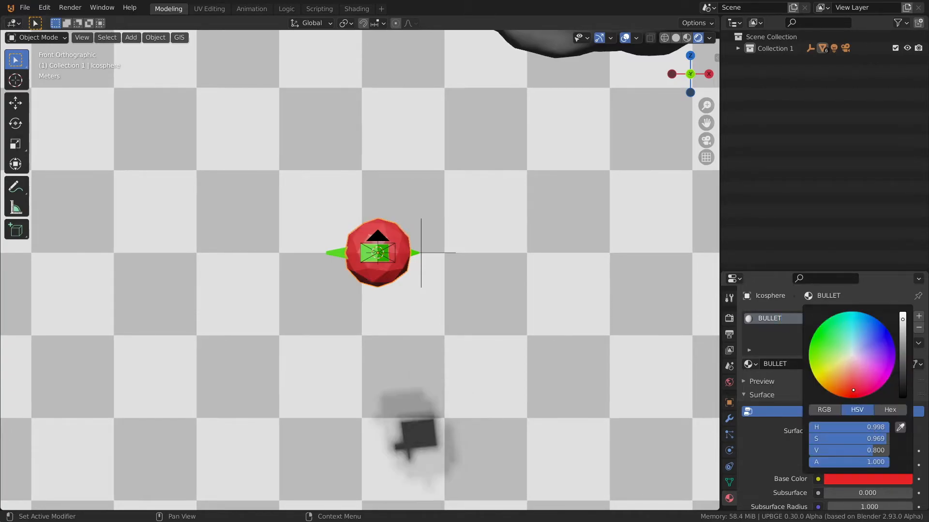
left_click(737, 49)
double_click(783, 94)
type("BU")
key("Return")
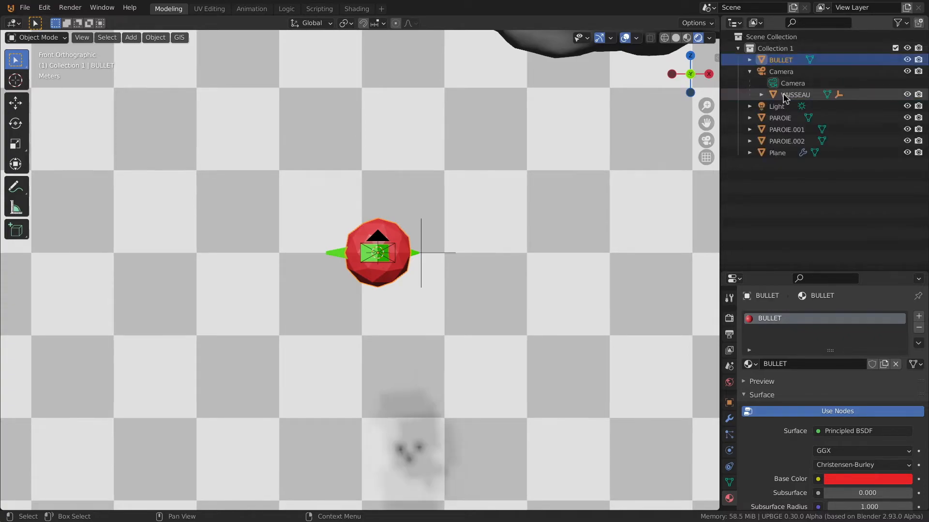
- Set the BULLET material's Shadow Mode to None
key("g")
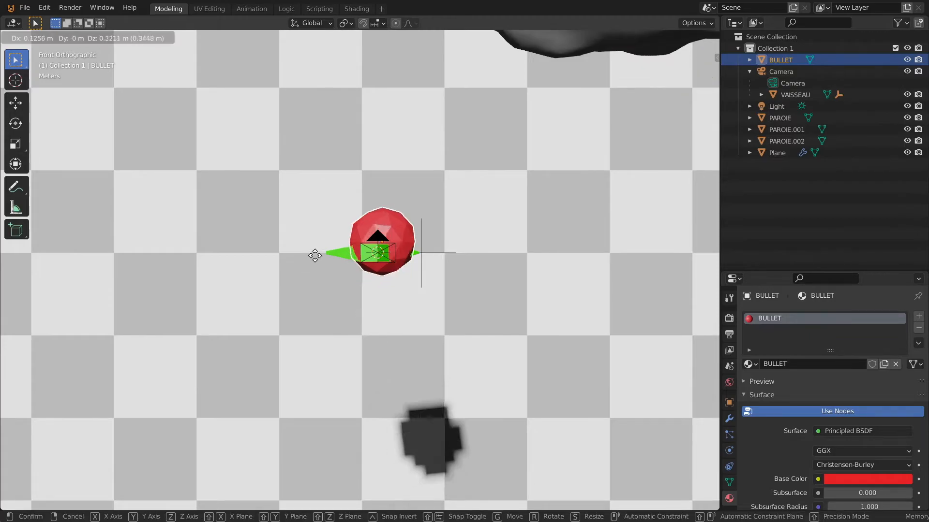
right_click(317, 232)
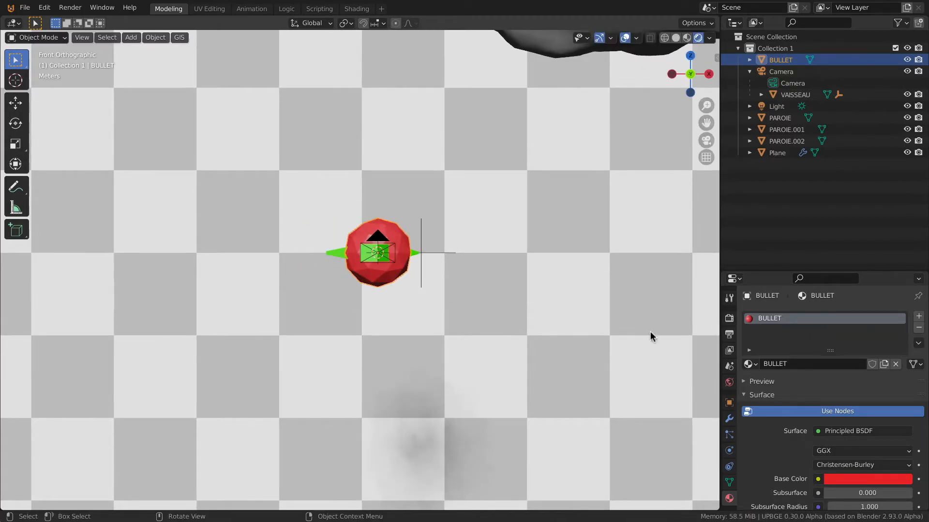
scroll(780, 379, "down", 10)
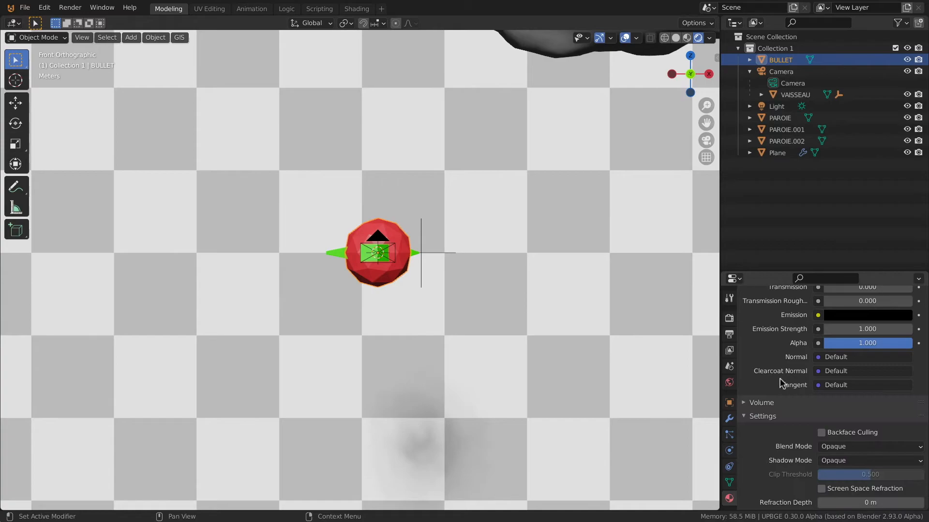
left_click(832, 462)
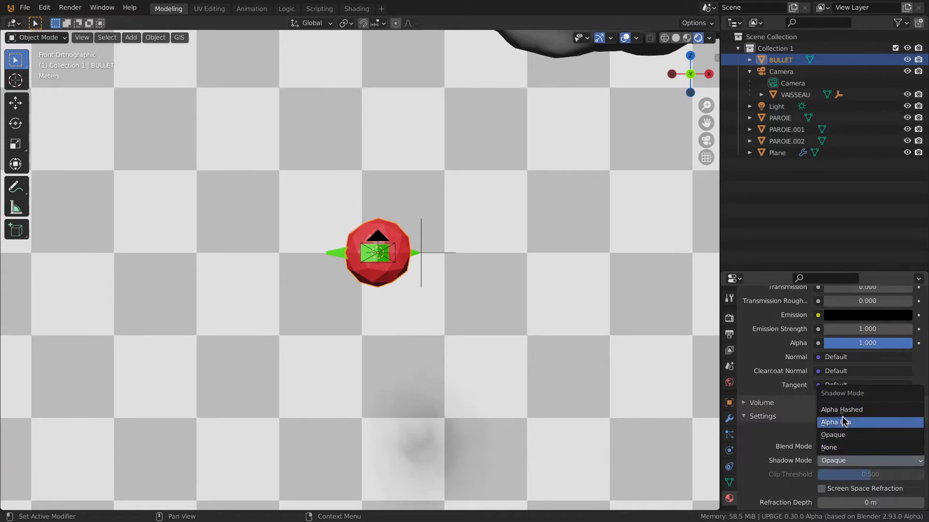
left_click(842, 447)
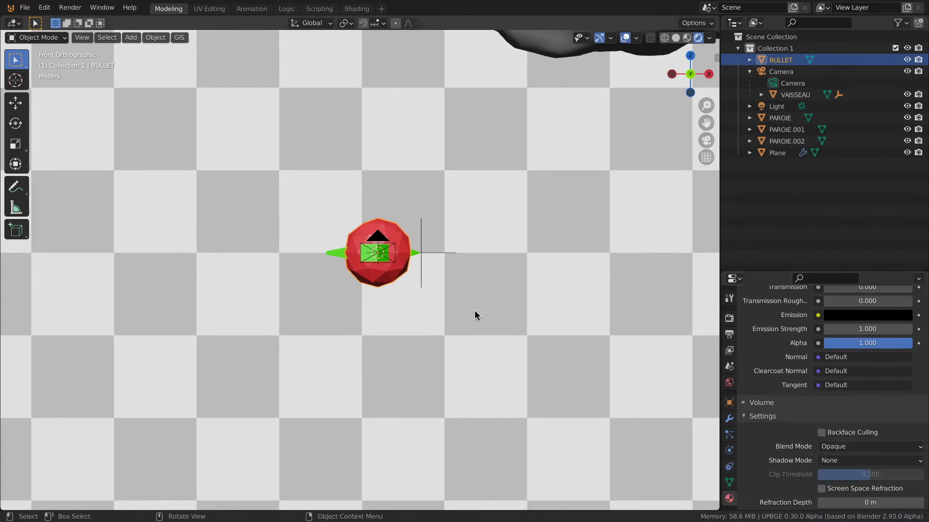
- Scale the BULLET sphere down and move it about 1.4 m along the X axis to the ship's nose
left_click(364, 237)
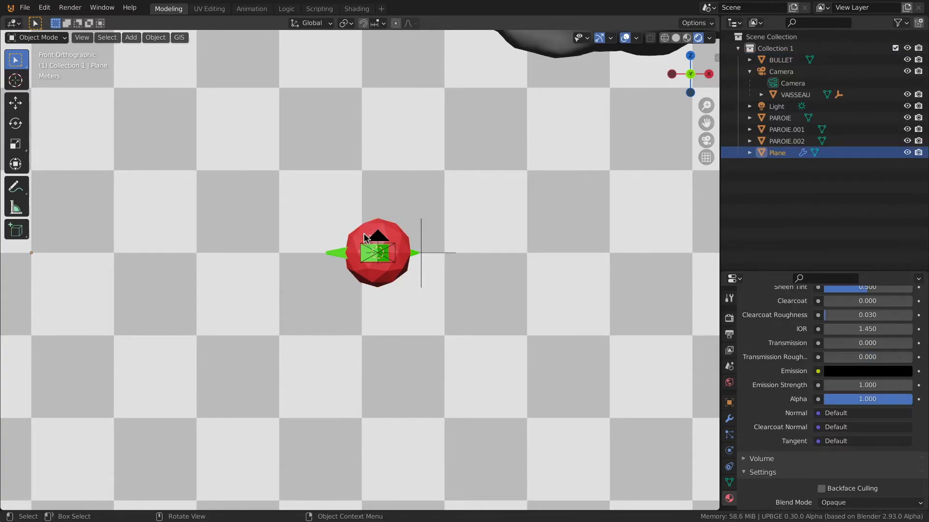
left_click(363, 237)
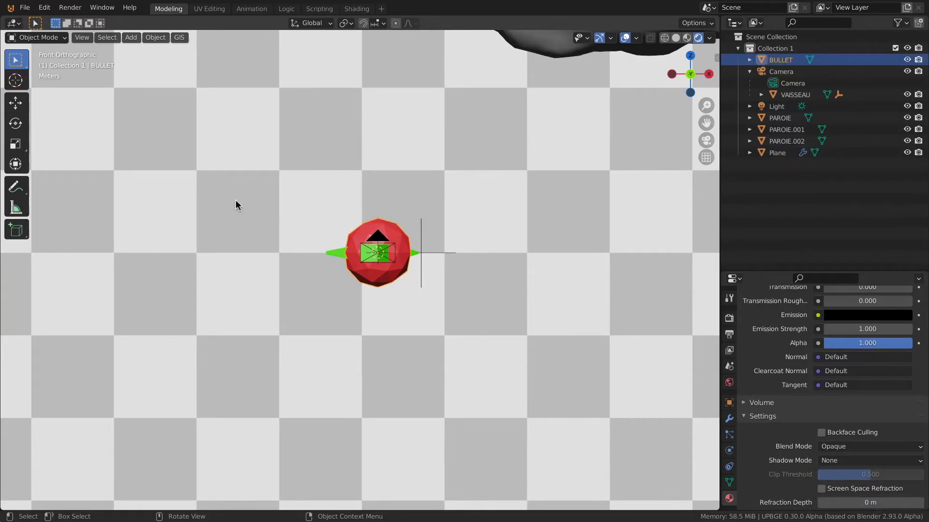
key("s")
left_click(316, 243)
key("g")
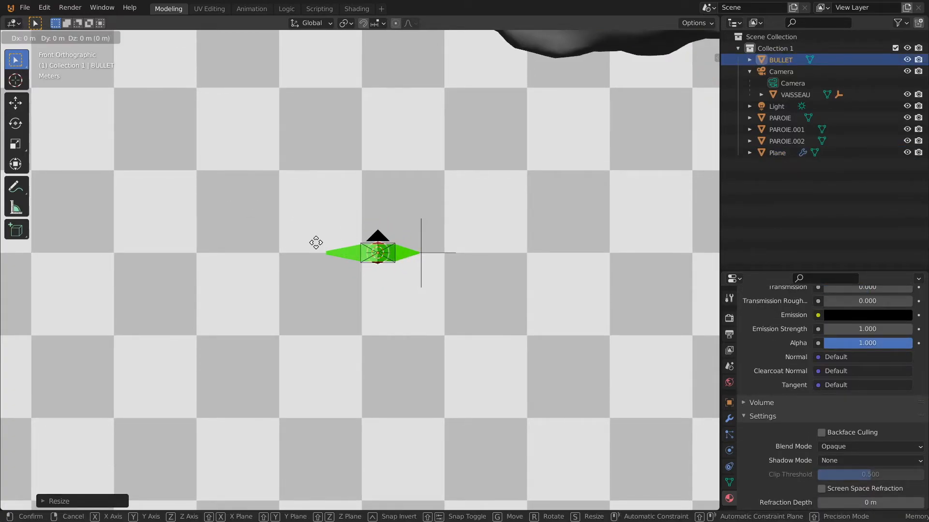
key("x")
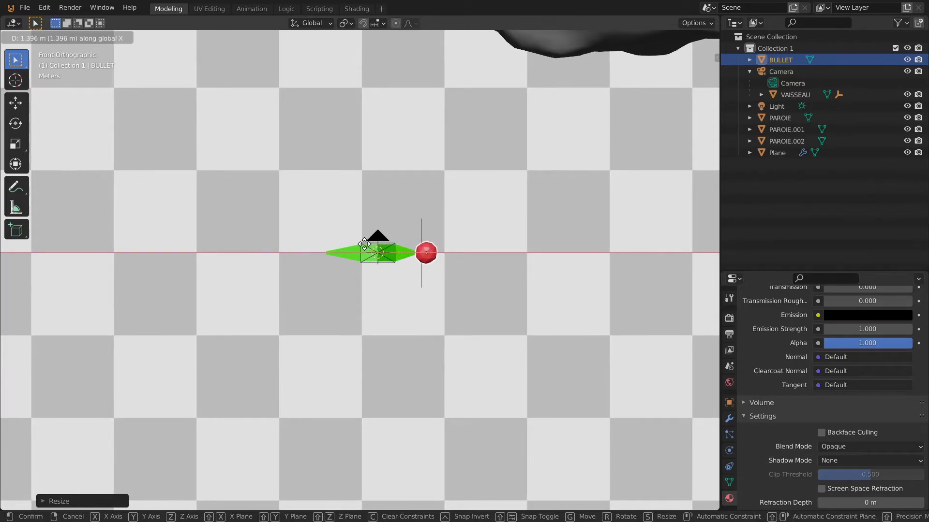
left_click(363, 244)
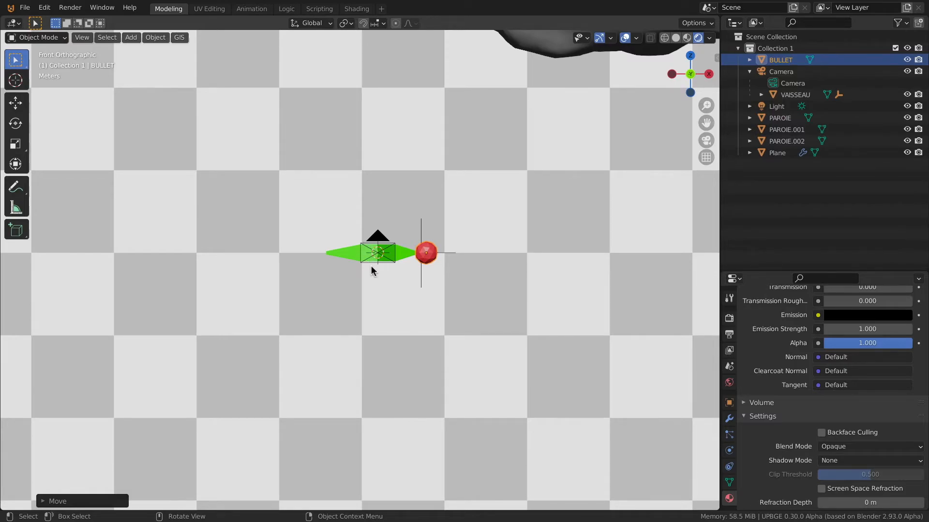
- Fit a slightly smaller bullet against the ship's nose and apply its scale
scroll(436, 252, "up", 1)
scroll(436, 252, "up", 5)
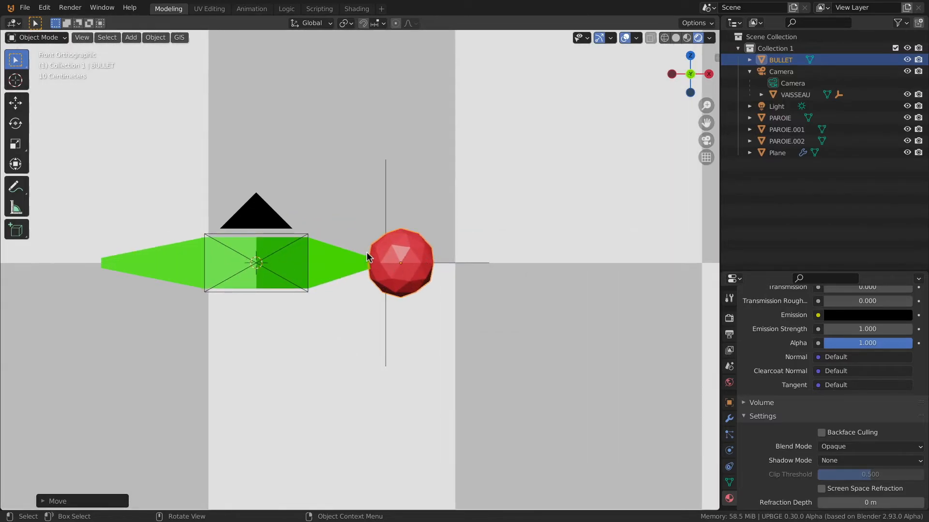
key("g")
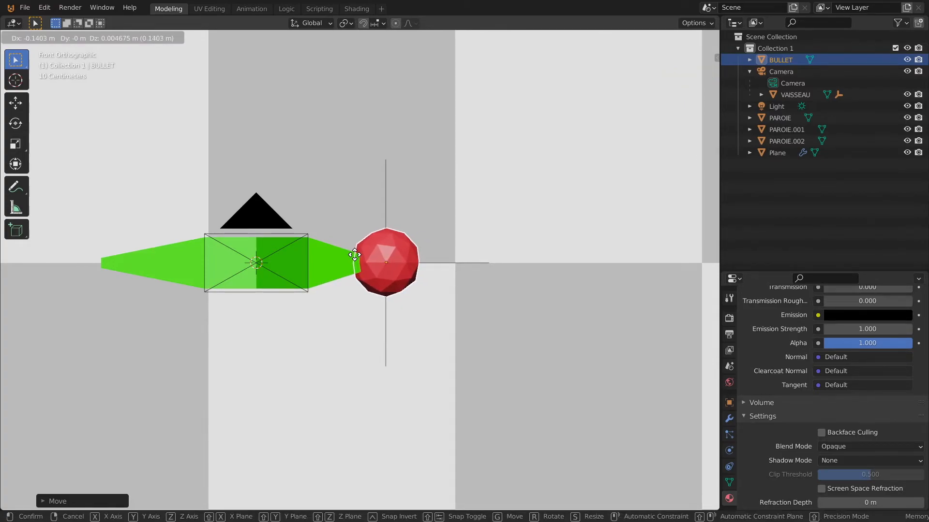
key("s")
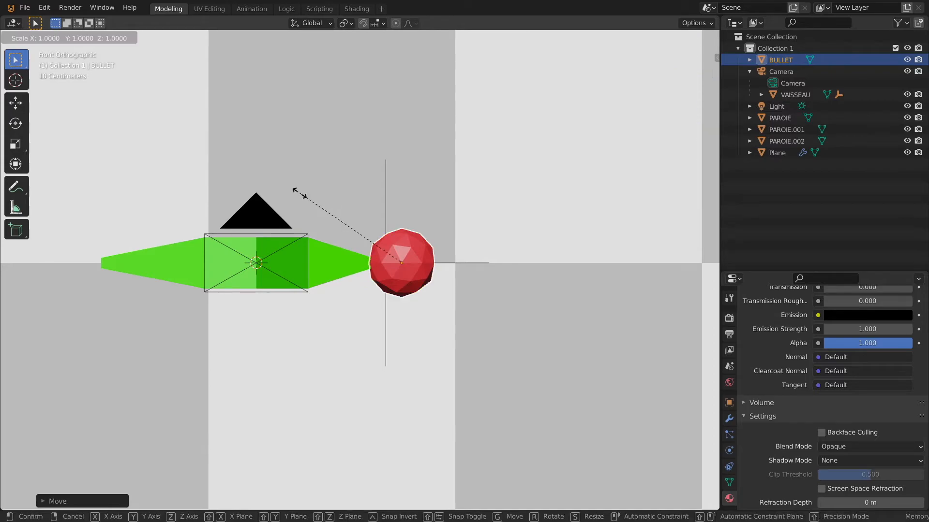
left_click(324, 208)
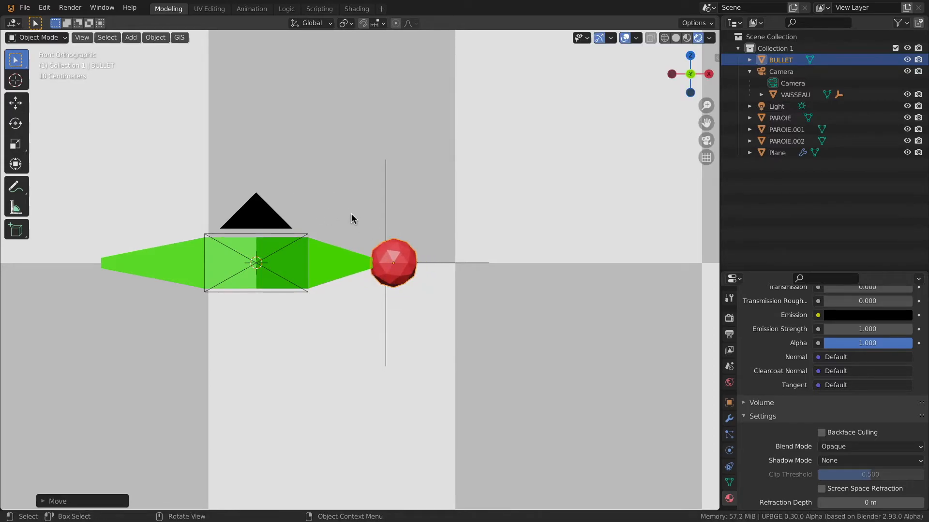
key("ctrl+a")
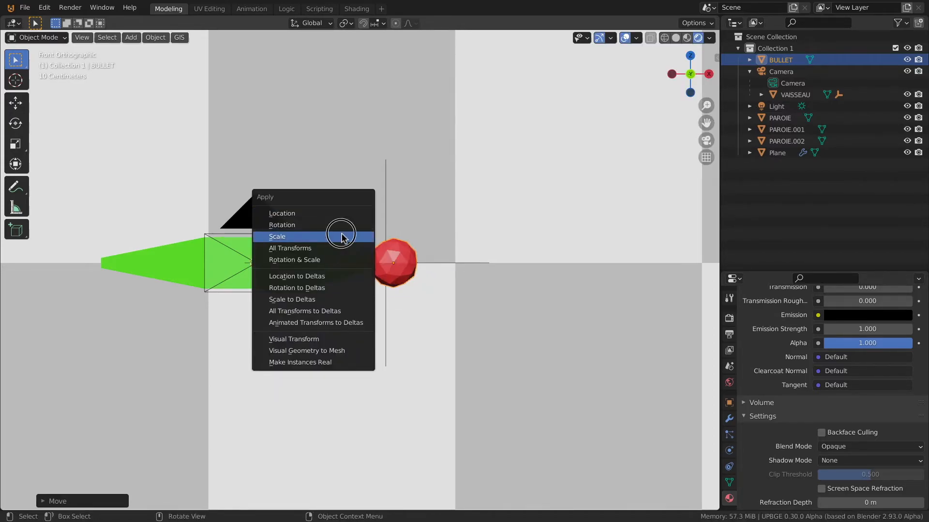
left_click(341, 238)
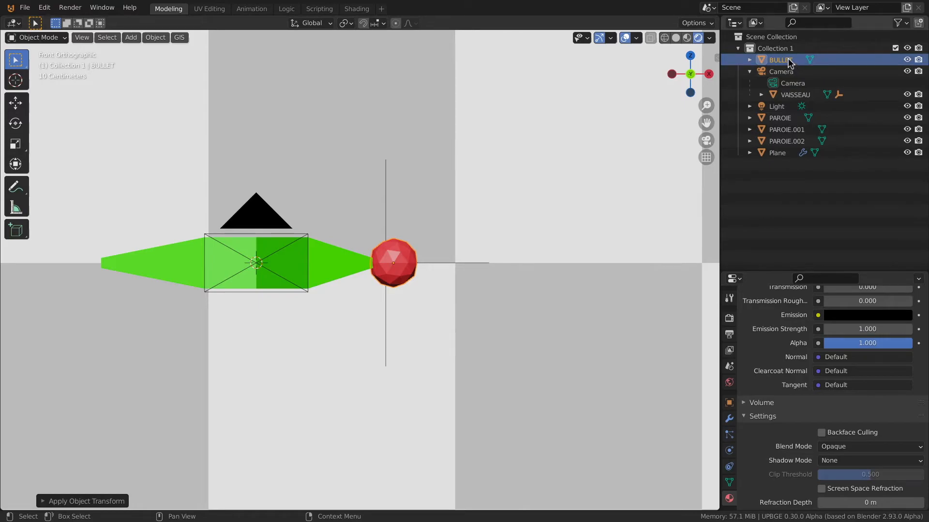
- Create a new collection named EDIT OBJECT and move BULLET from Collection 1 into it
left_click(767, 183)
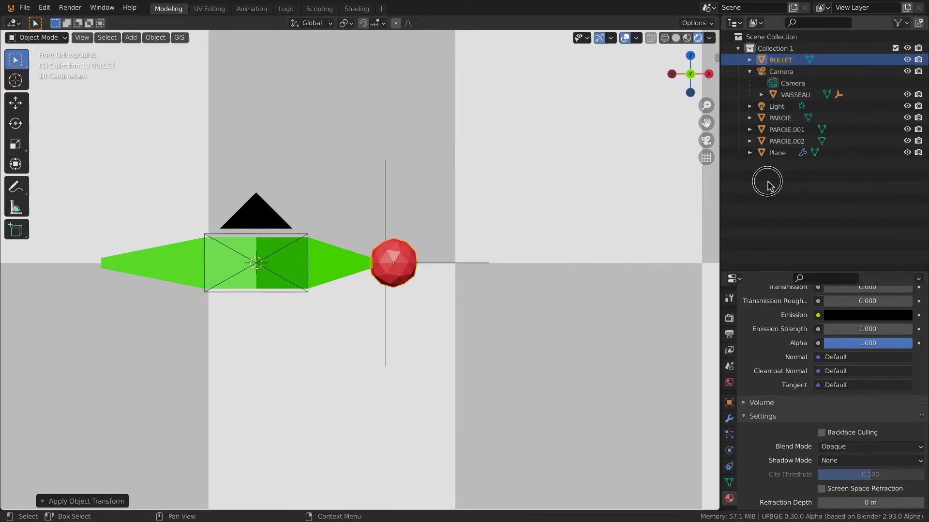
right_click(782, 183)
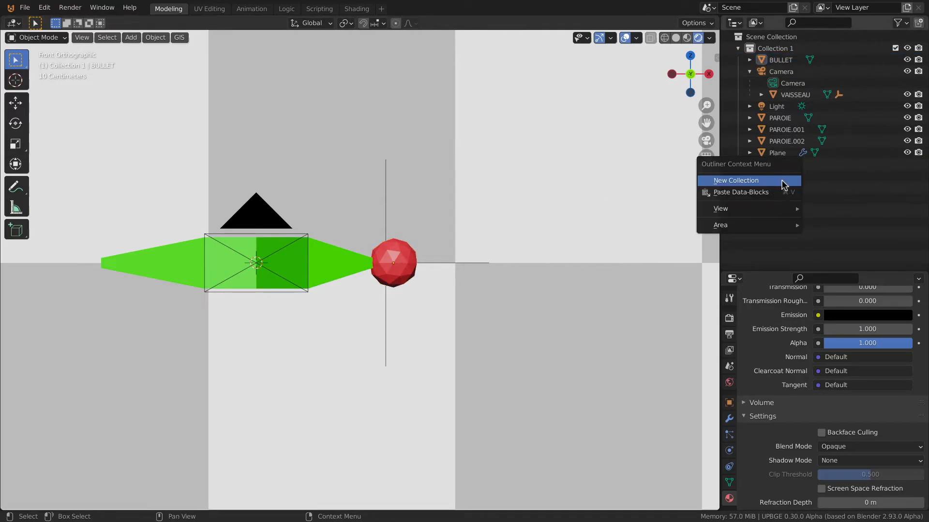
left_click(782, 182)
left_click(739, 48)
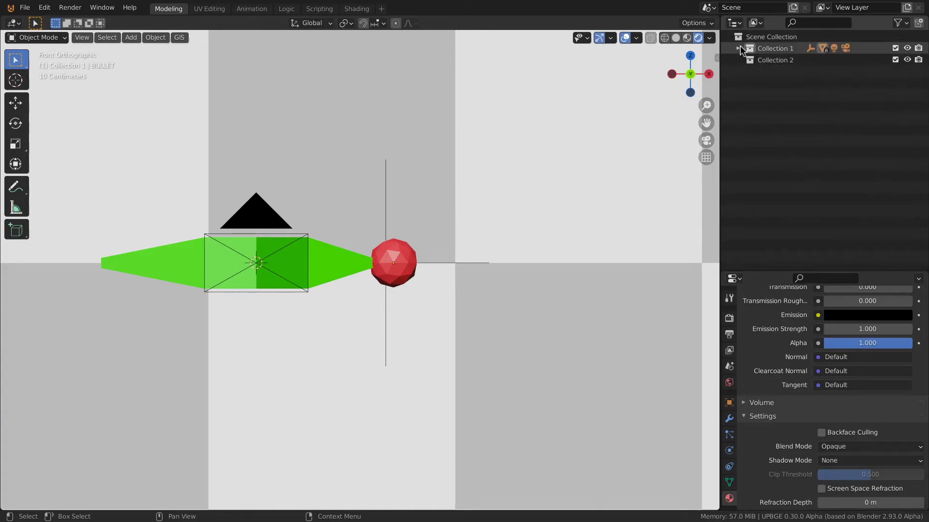
double_click(780, 60)
type("EDIT OB")
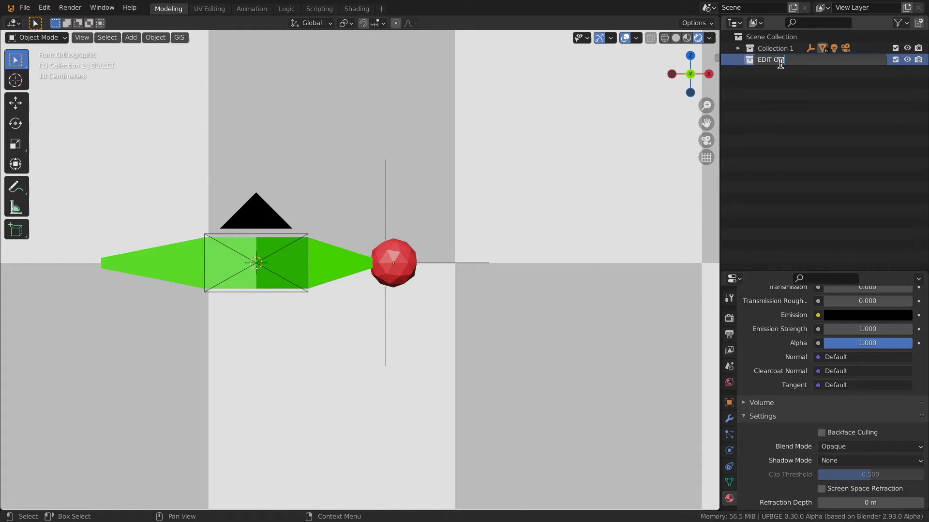
key("Return")
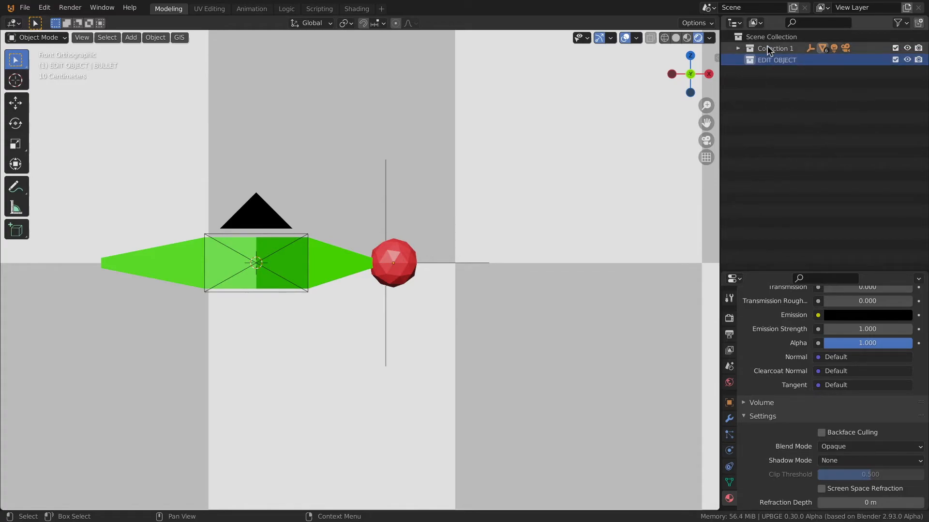
left_click(738, 49)
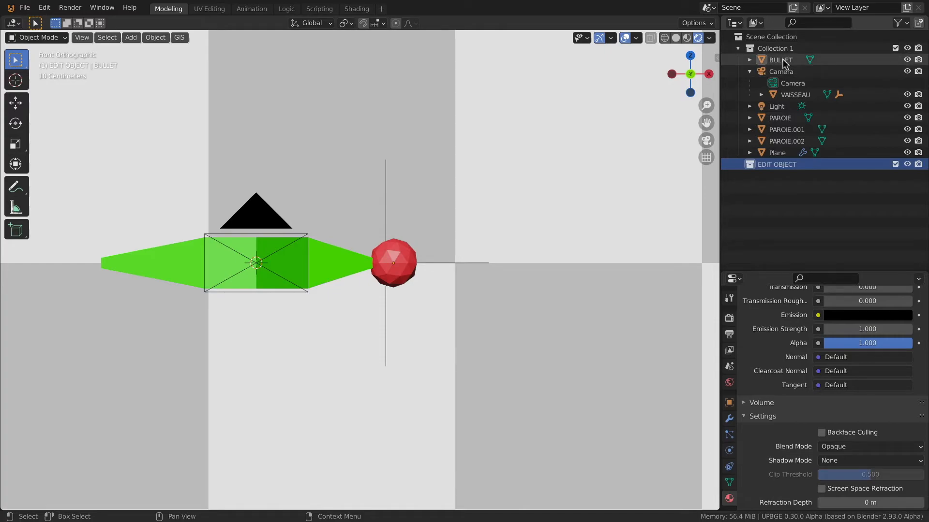
left_click_drag(785, 63, 772, 170)
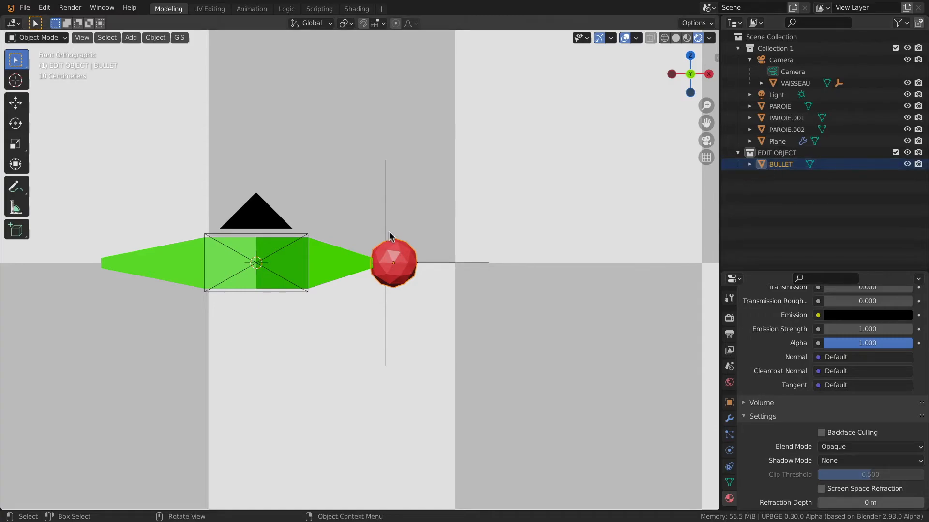
- Rename the empty parented to VAISSEAU as START SHOOT
left_click(386, 193)
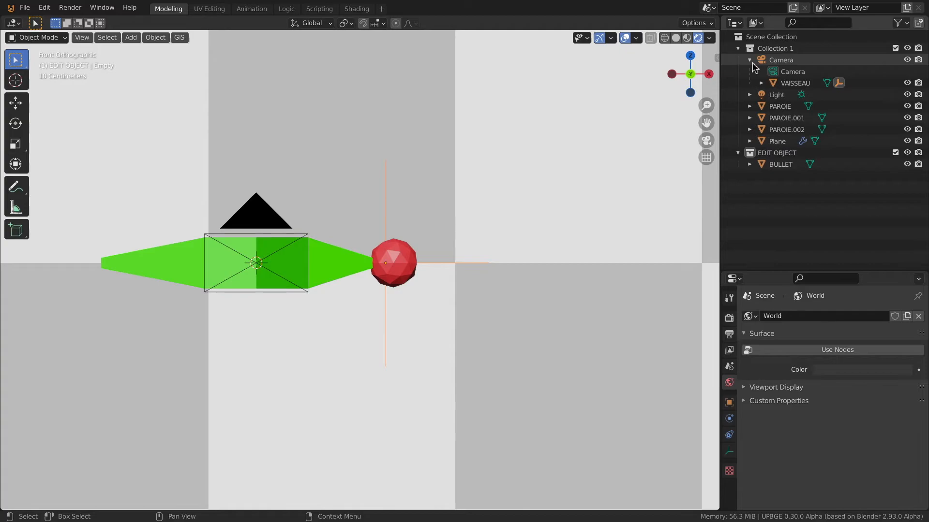
left_click(761, 83)
left_click(801, 106)
double_click(803, 107)
type("START")
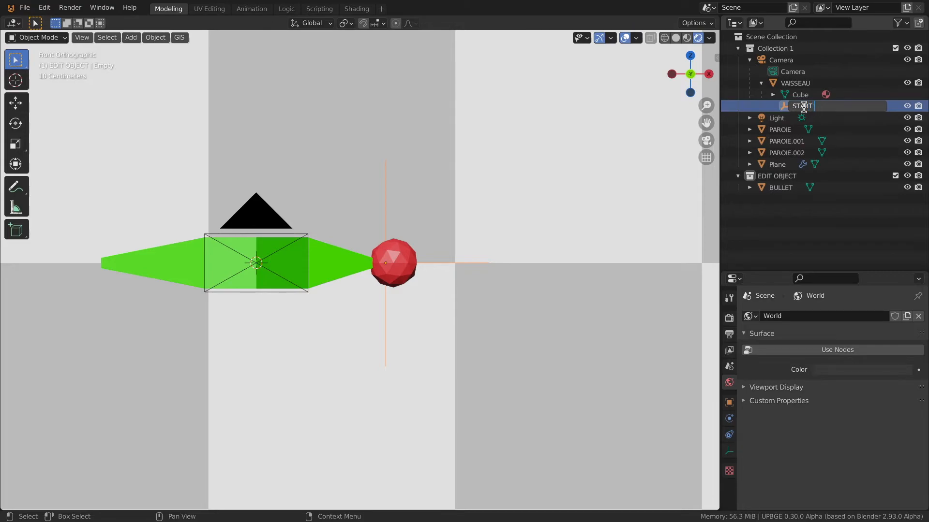
key("Return")
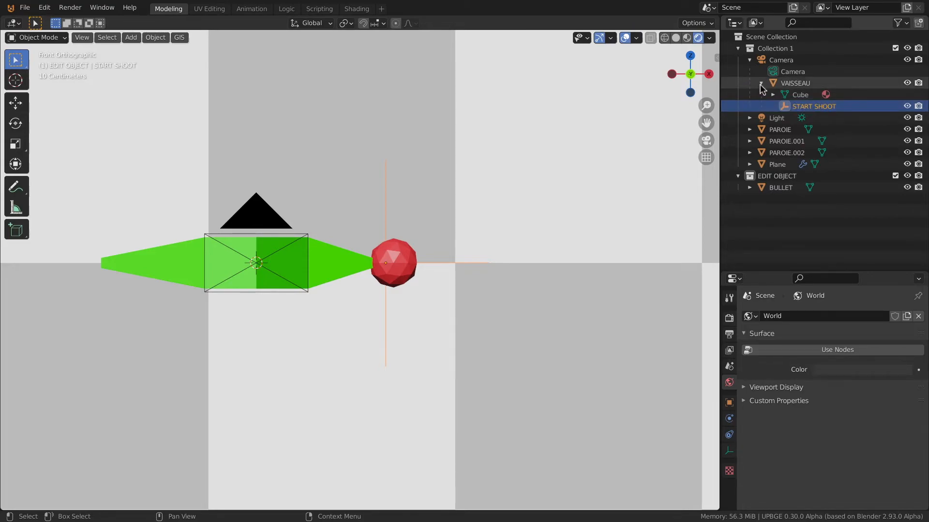
left_click(761, 83)
left_click(737, 48)
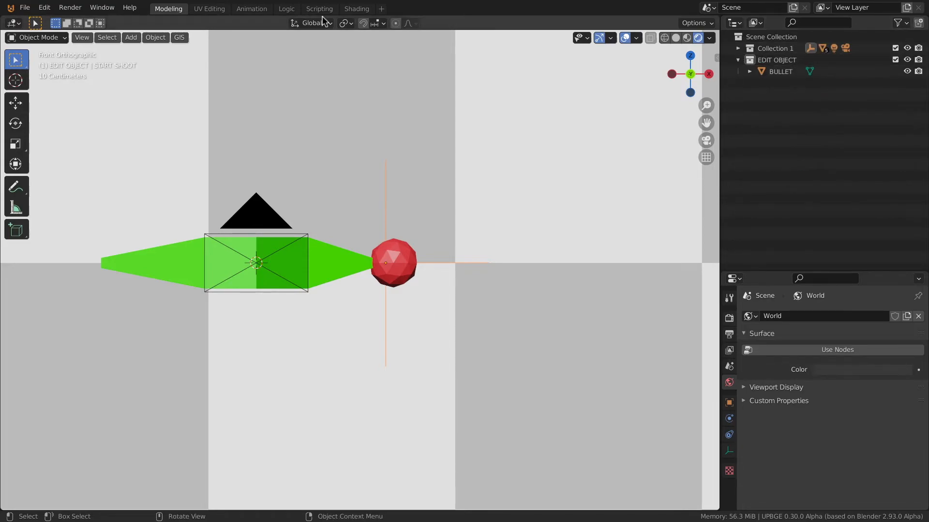
- Switch to the Scripting workspace and add a Mouse sensor to the START SHOOT empty's game logic
left_click(332, 9)
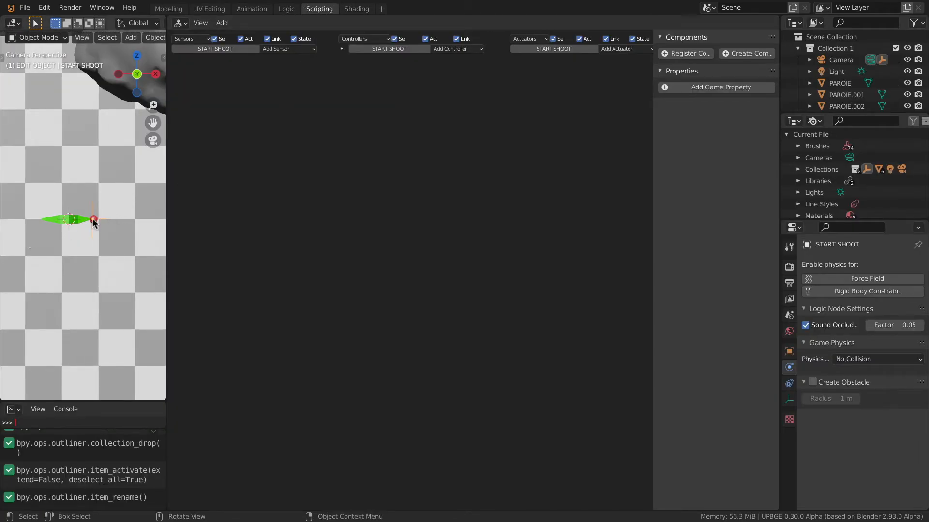
scroll(94, 223, "up", 5)
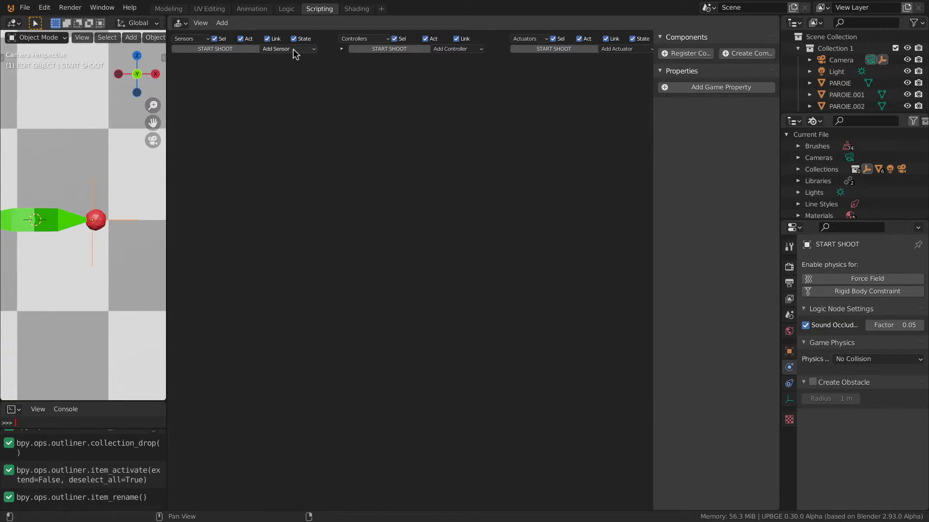
scroll(282, 76, "up", 7)
middle_click_drag(233, 154, 395, 170)
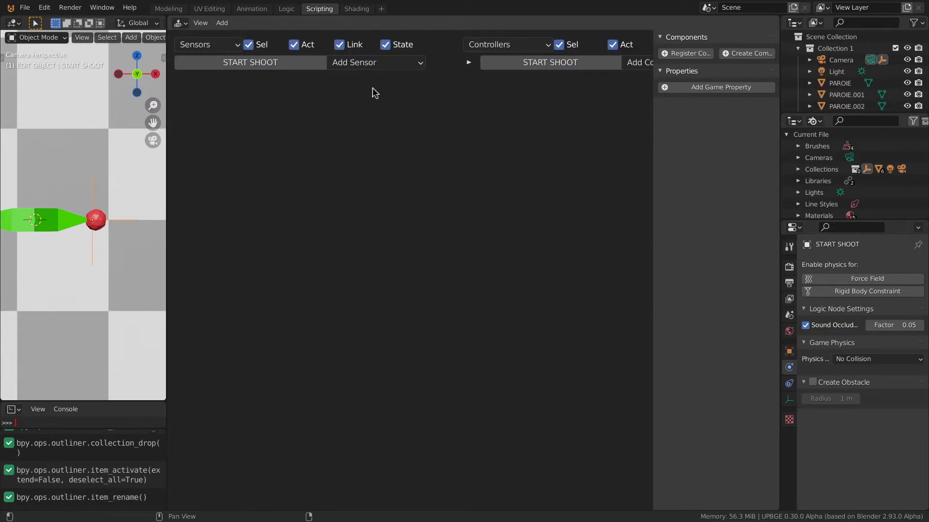
left_click(361, 62)
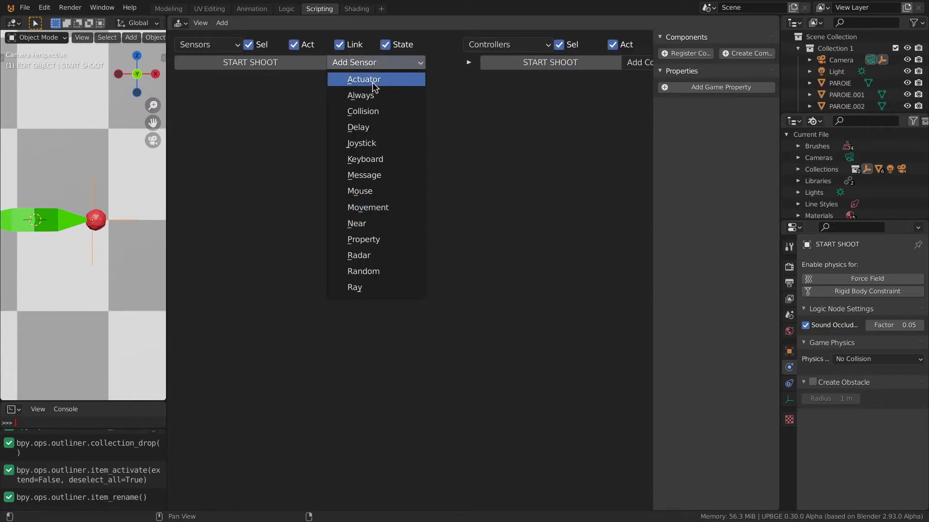
left_click(374, 195)
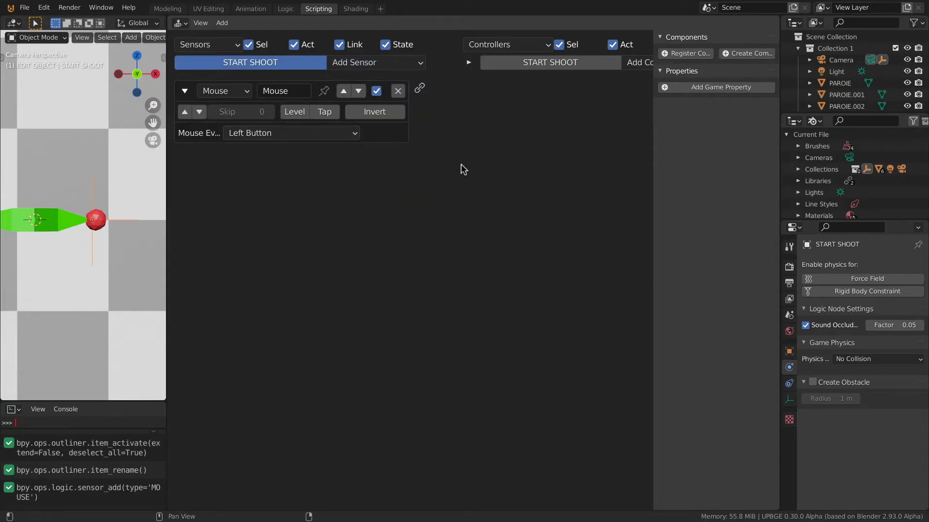
scroll(488, 136, "down", 4, "ctrl")
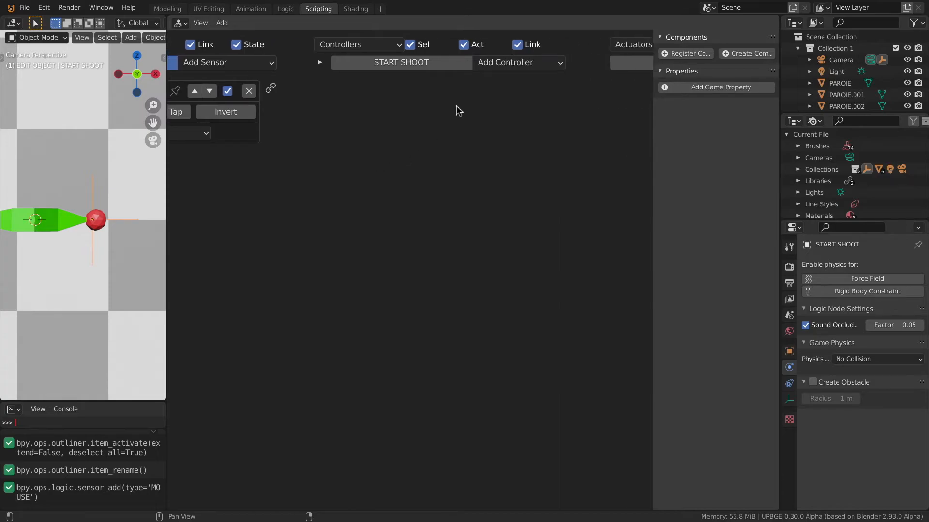
- Add an And controller to START SHOOT and link the Mouse sensor to it
left_click(506, 63)
left_click(500, 80)
left_click_drag(270, 88, 322, 92)
scroll(483, 87, "down", 4, "ctrl")
- Add an Edit Object actuator set to Add Object, link the And controller to it, and choose BULLET as its object
left_click(585, 63)
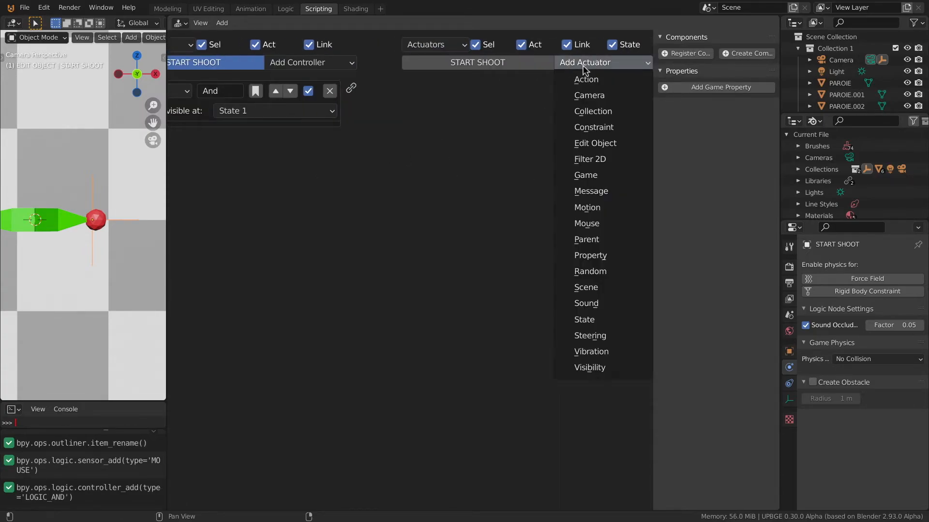
left_click(597, 145)
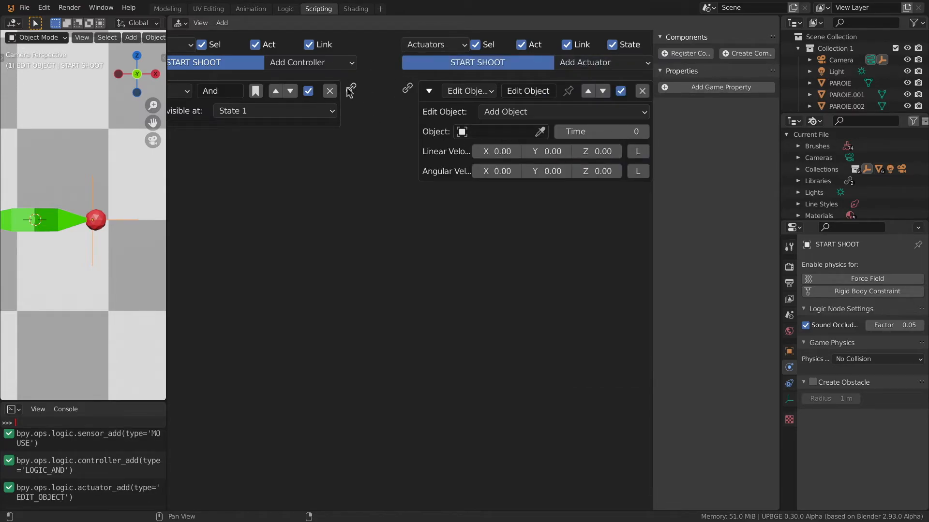
left_click_drag(351, 89, 407, 88)
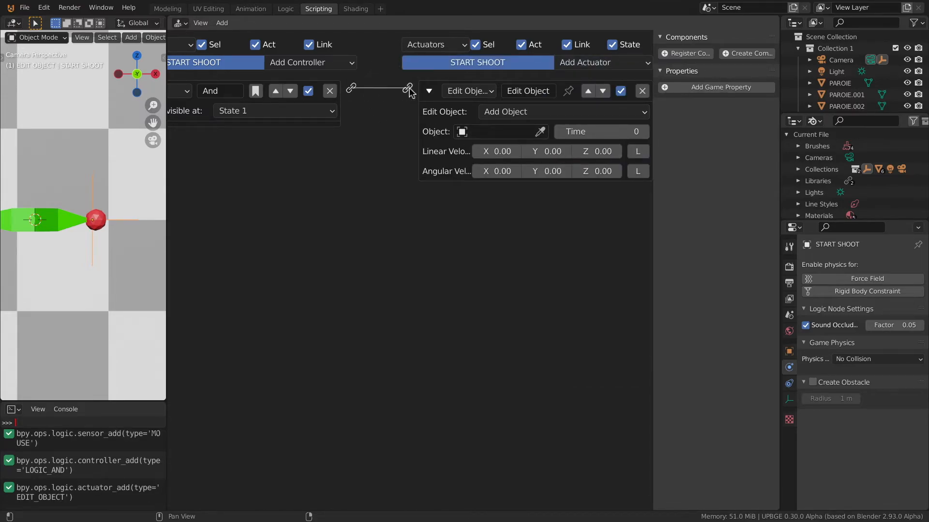
left_click(494, 132)
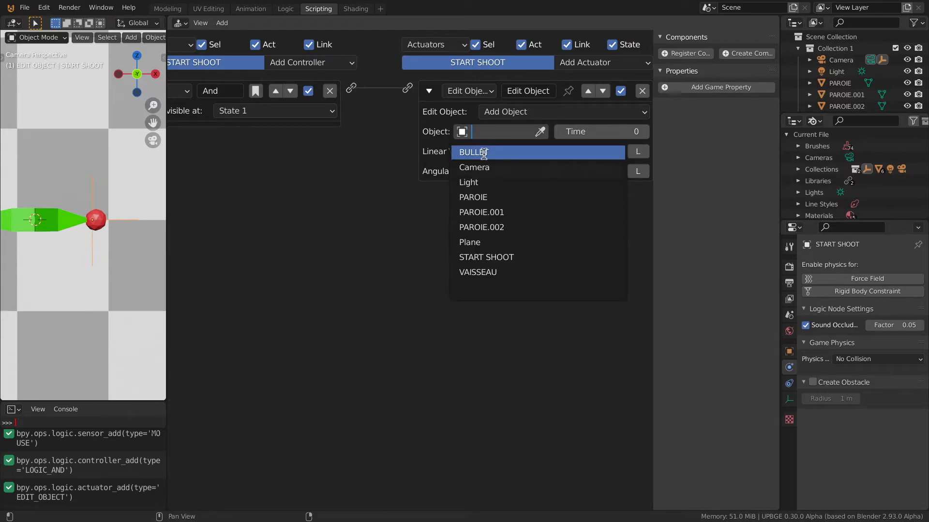
left_click(484, 152)
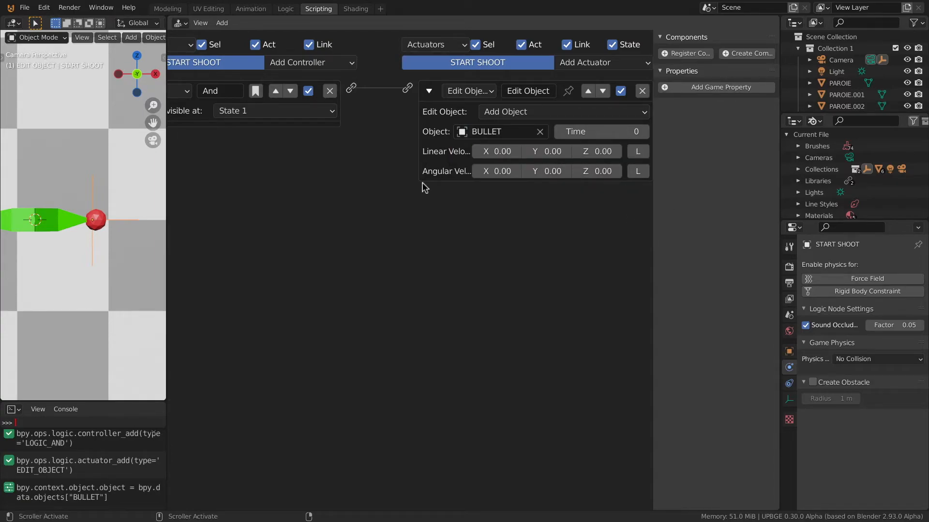
scroll(414, 208, "down", 2, "ctrl")
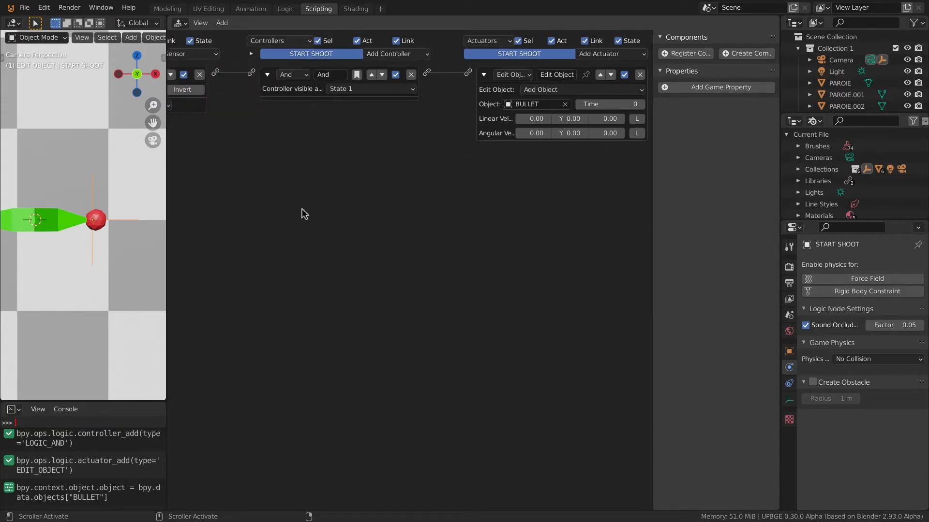
- Widen the 3D view, enlarge the outliner, and hide BULLET in the viewport
left_click_drag(168, 227, 401, 237)
scroll(242, 237, "down", 3)
scroll(242, 237, "down", 2)
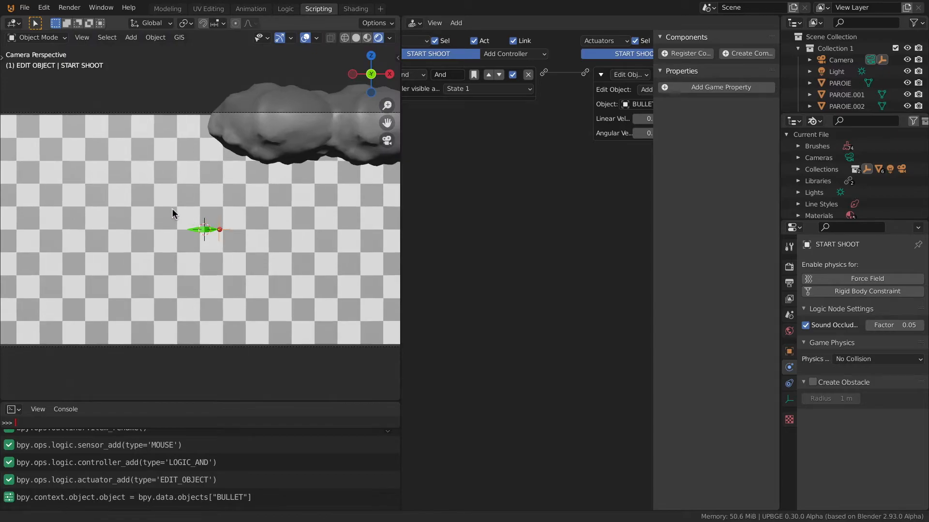
middle_click_drag(172, 213, 216, 204, "shift")
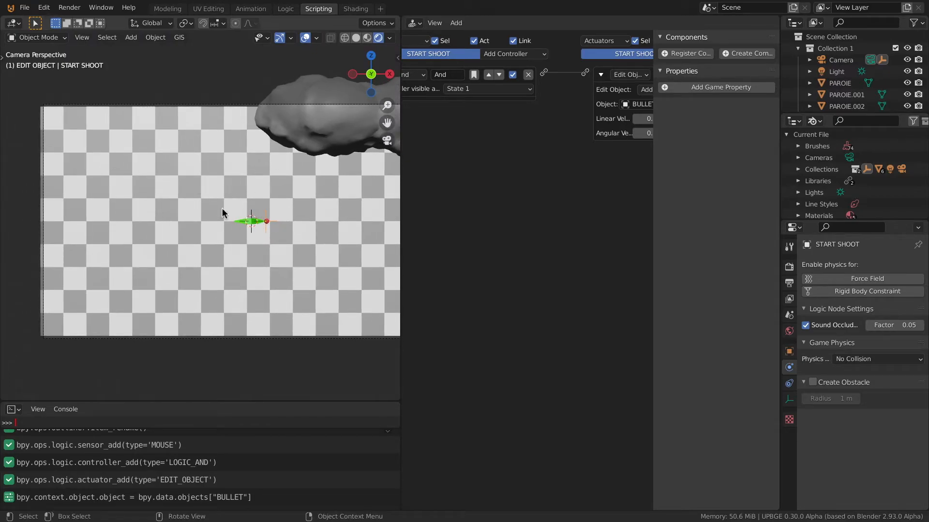
middle_click_drag(224, 209, 150, 202, "shift")
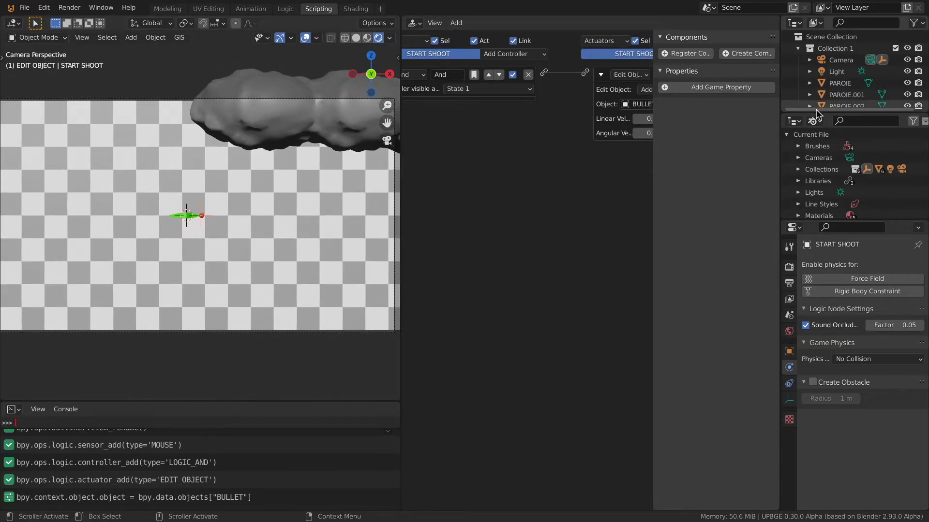
left_click_drag(826, 115, 833, 208)
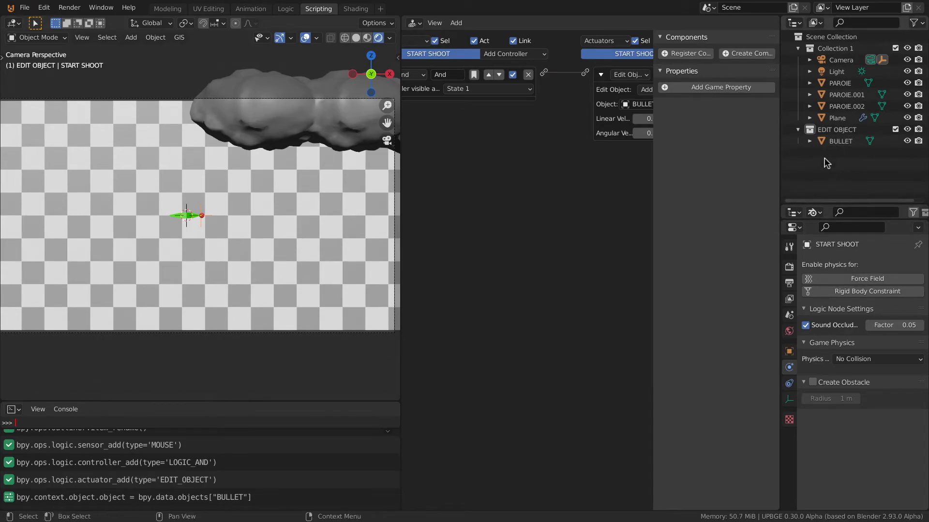
left_click(907, 142)
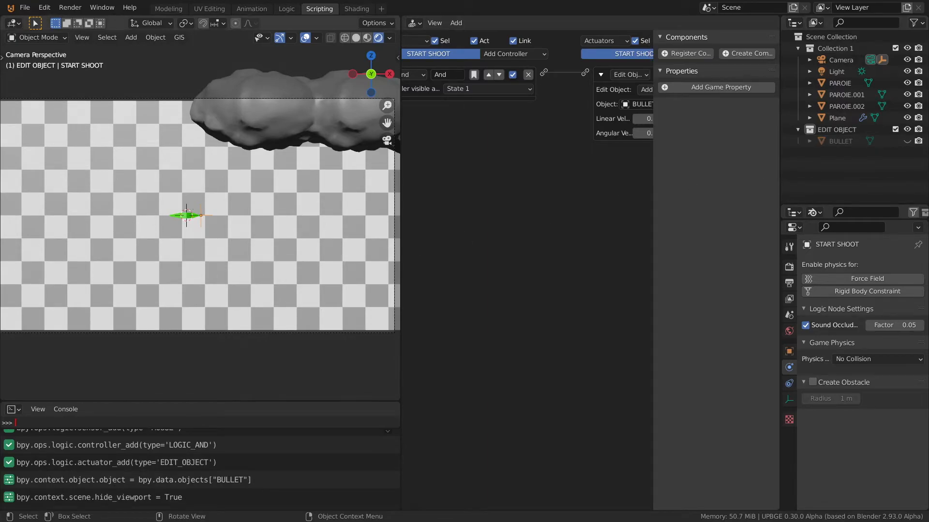
- Run the game and steer the ship around while shooting bullets, and end the test
key("p")
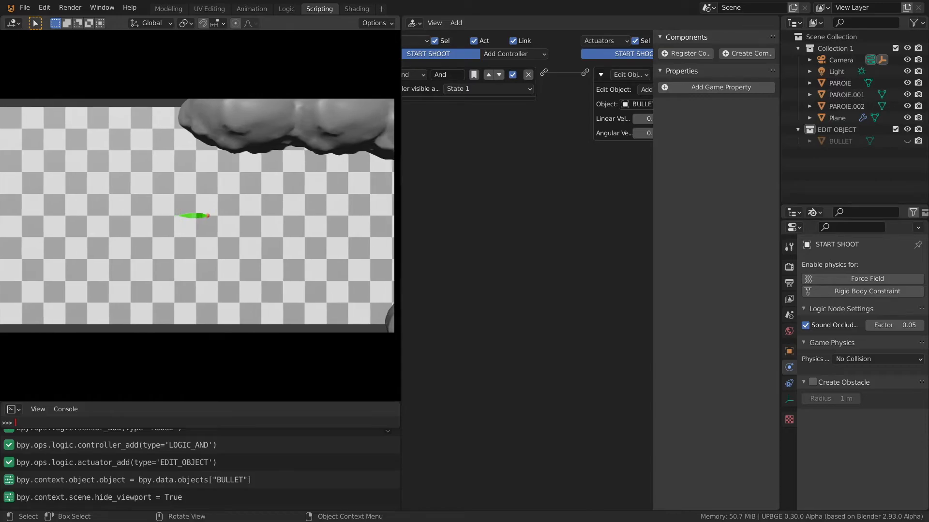
key("Left")
key("Up")
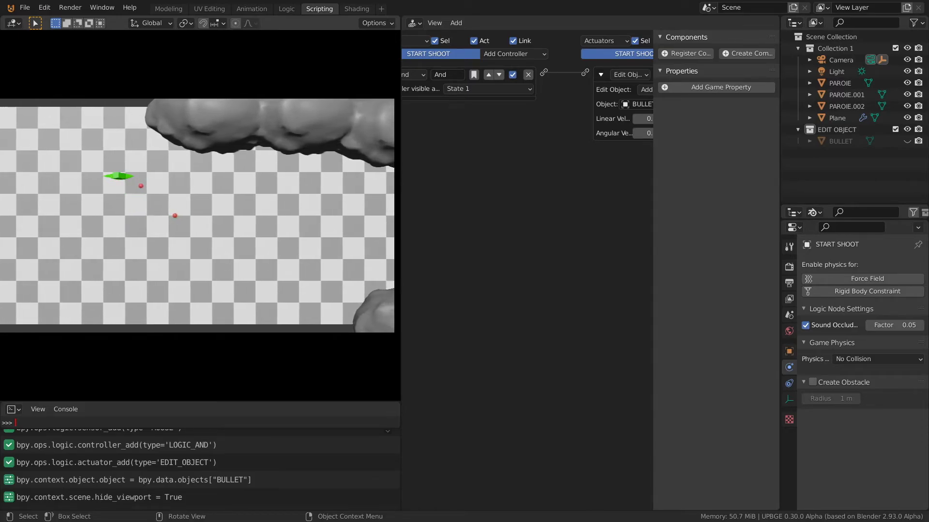
key("Down")
key("Down")
key("Left")
key("Right")
key("Up")
key("Left")
key("Left")
key("Down")
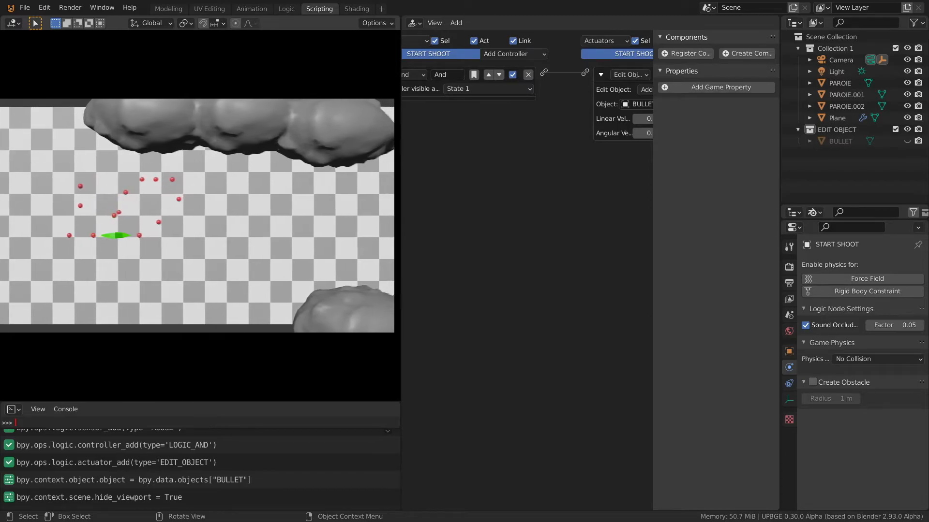
key("Escape")
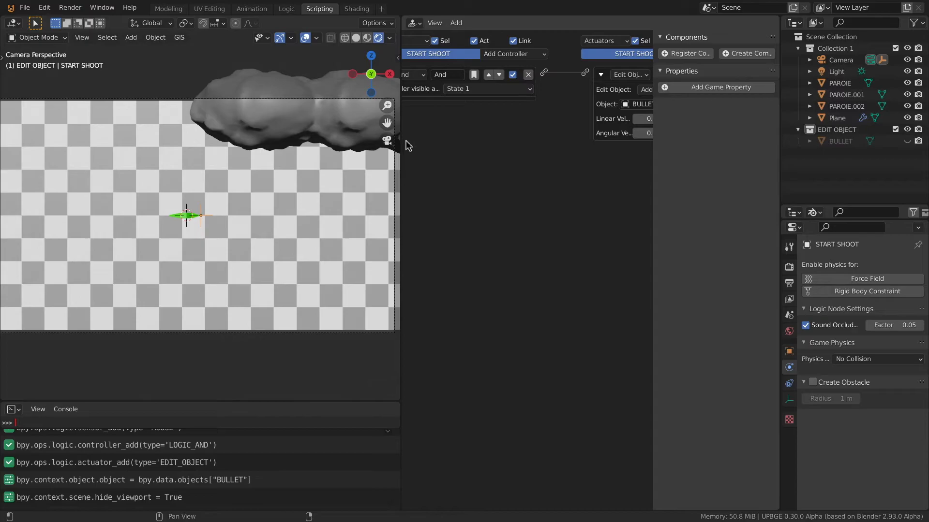
- Unhide BULLET, select it, and add an Always sensor to its game logic
left_click(907, 141)
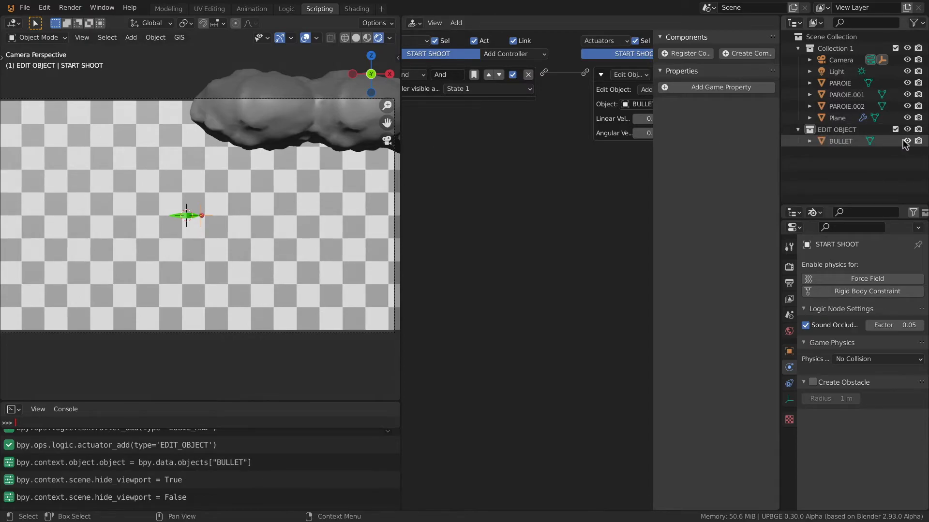
scroll(201, 222, "up", 4)
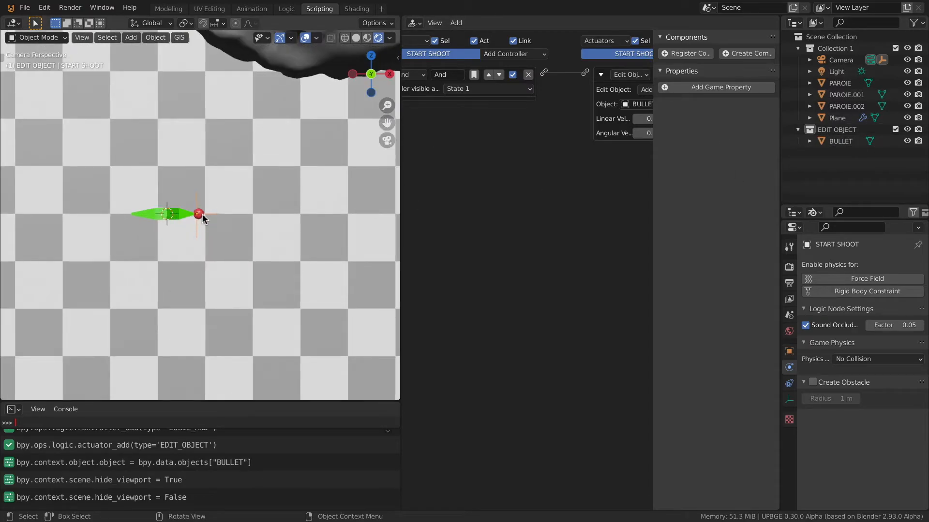
left_click(202, 215)
left_click_drag(400, 215, 181, 213)
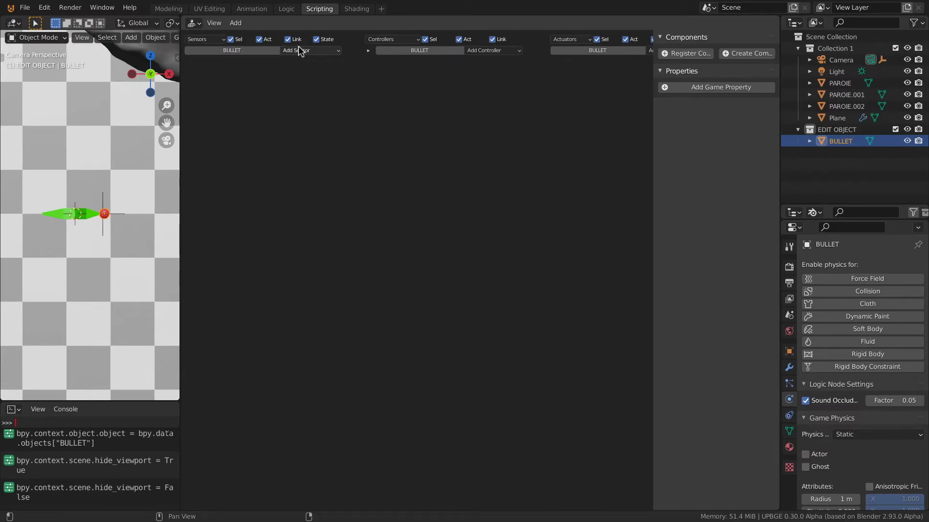
left_click(306, 50)
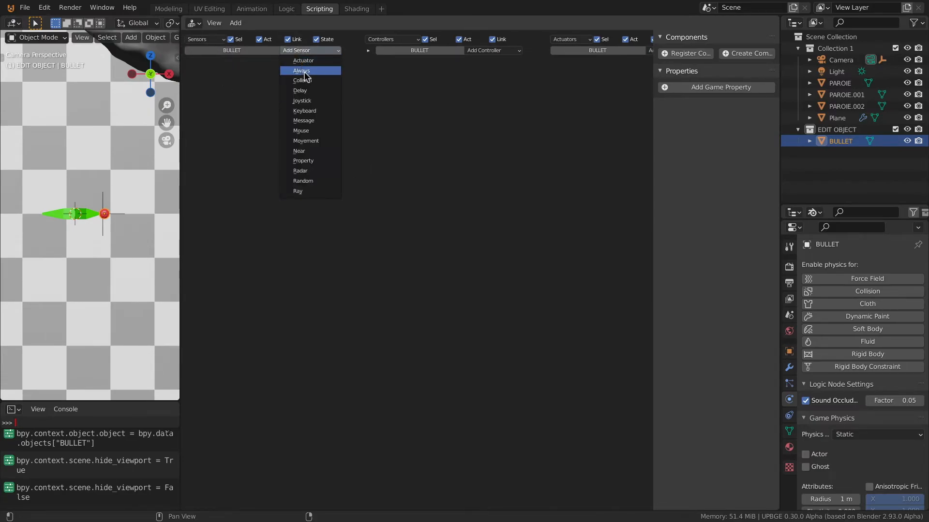
left_click(304, 72)
- Add an And controller to BULLET and link the Always sensor to it
scroll(289, 86, "up", 7)
middle_click_drag(485, 103, 302, 92)
left_click(503, 66)
left_click(508, 83)
left_click_drag(264, 95, 313, 92)
- Add a Motion actuator to BULLET, link the And controller to it, and set its Loc X to 0.20
middle_click_drag(313, 92, 54, 92)
left_click(578, 65)
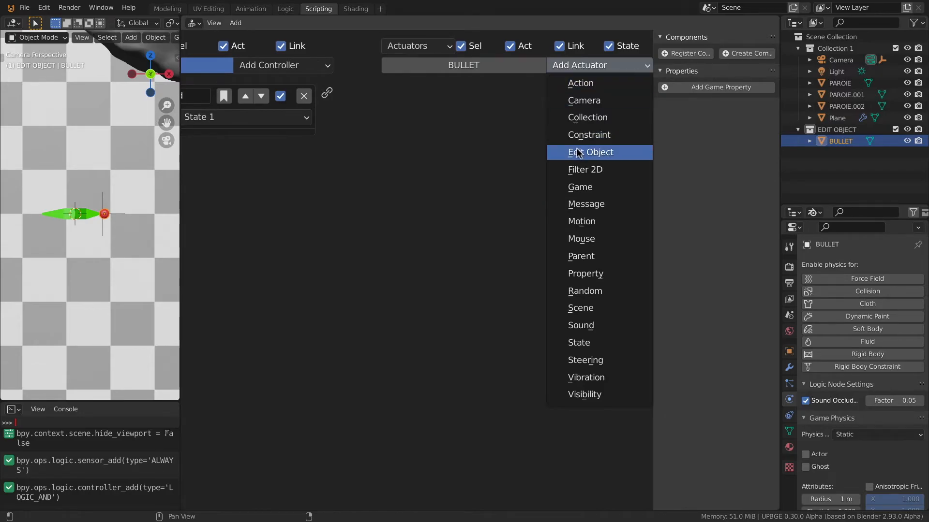
left_click(581, 221)
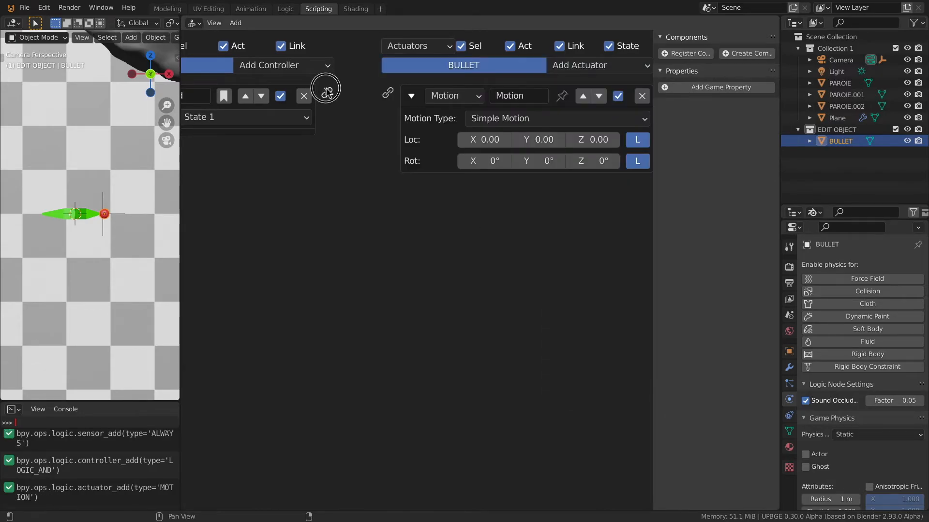
left_click_drag(327, 90, 388, 92)
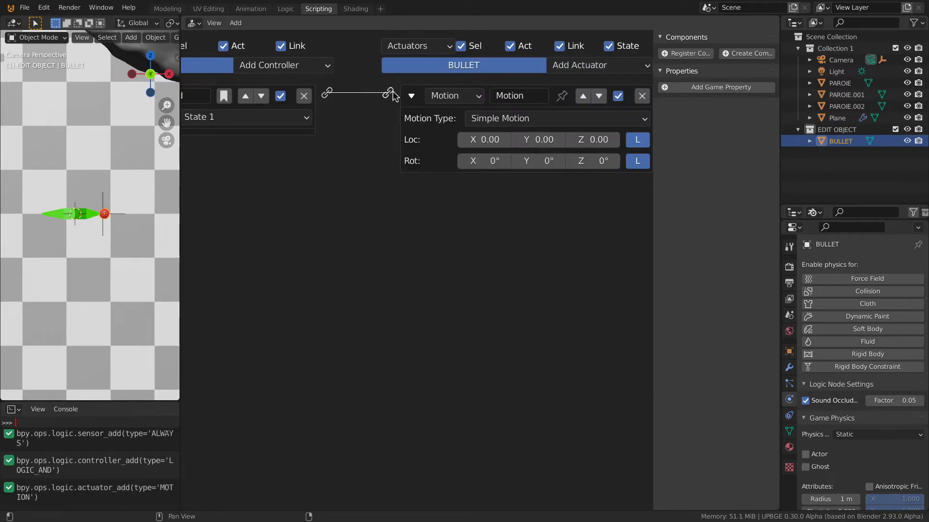
left_click(505, 140)
left_click(506, 139)
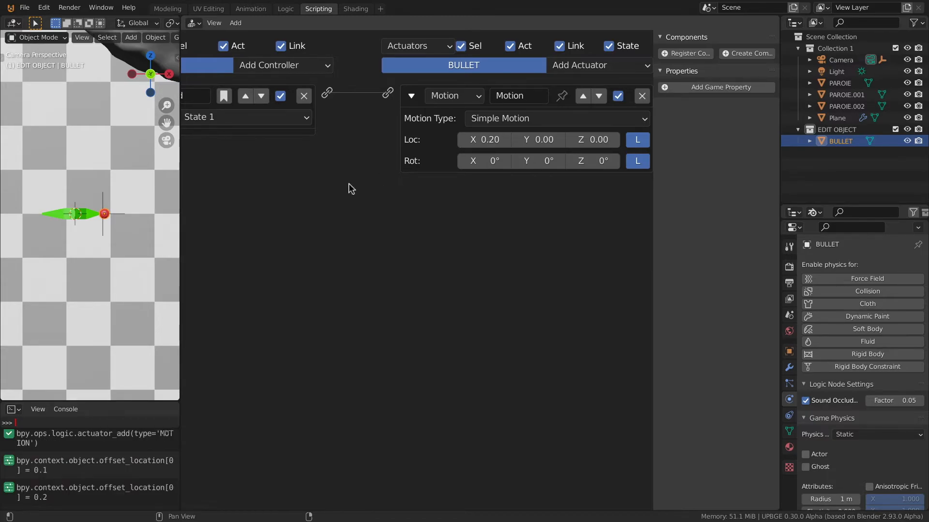
- Check the Loc values of VAISSEAU's Motion.002 actuator
left_click(62, 218)
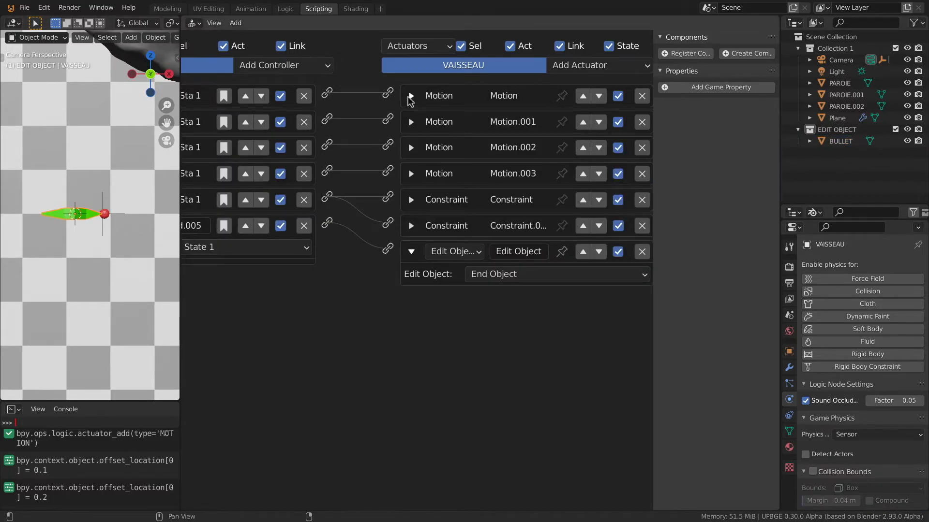
left_click(411, 147)
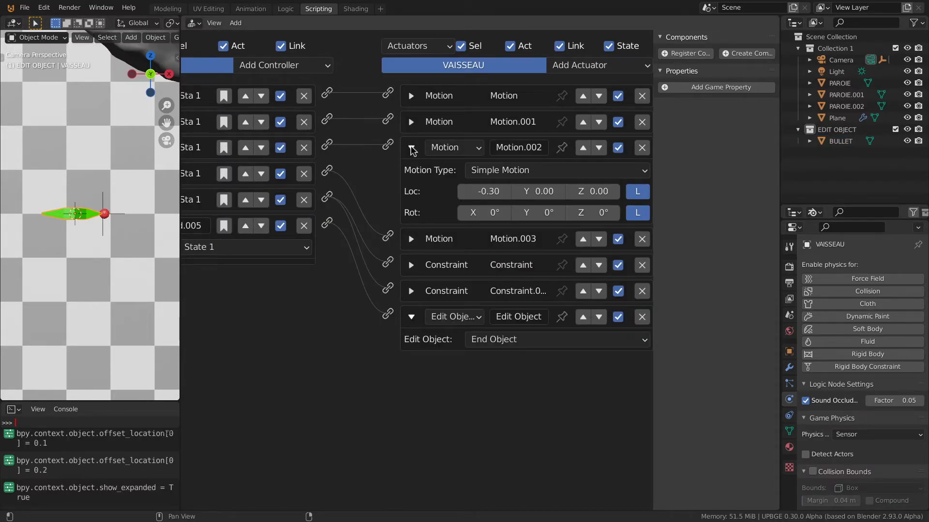
left_click(411, 147)
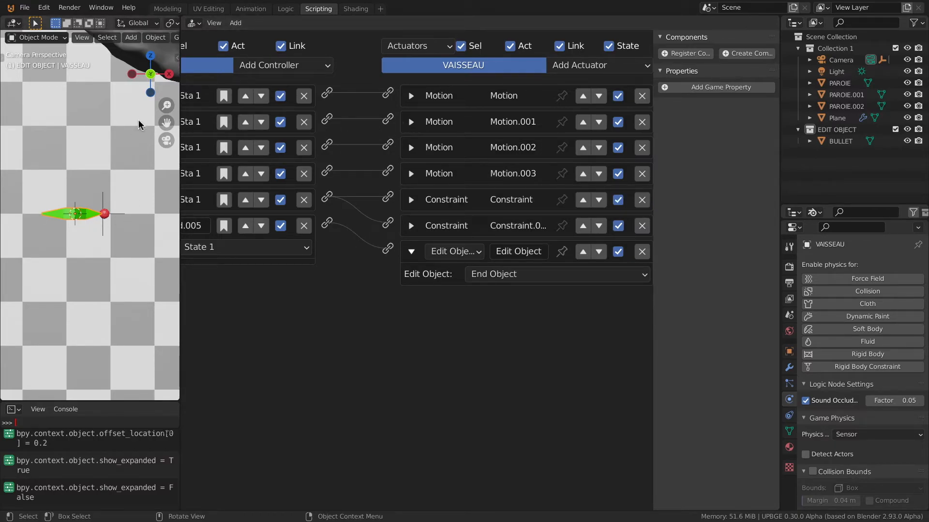
- Raise Loc X in BULLET's Motion actuator to 0.40
left_click(105, 215)
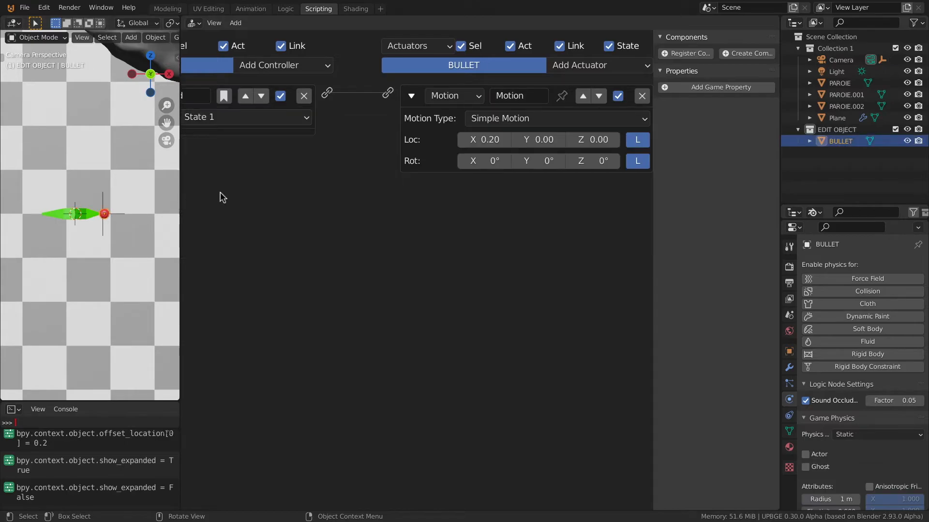
left_click(506, 139)
left_click(506, 139)
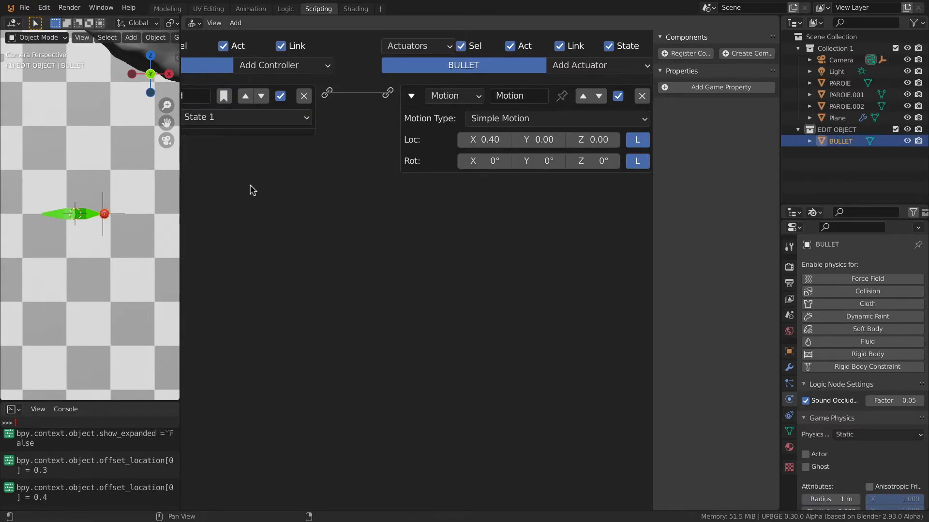
- Switch to the Modeling workspace and briefly test the game from the camera view
left_click(167, 8)
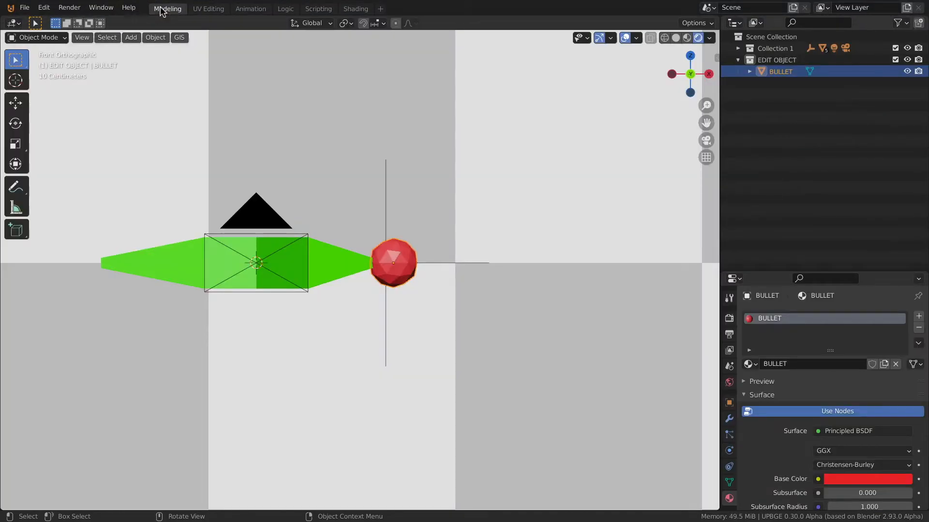
scroll(317, 242, "down", 6)
key("KP_0")
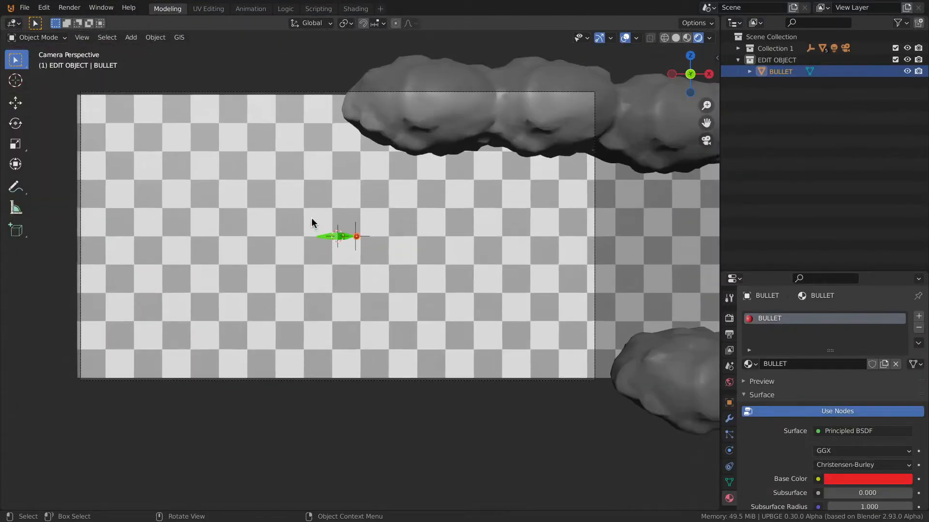
key("p")
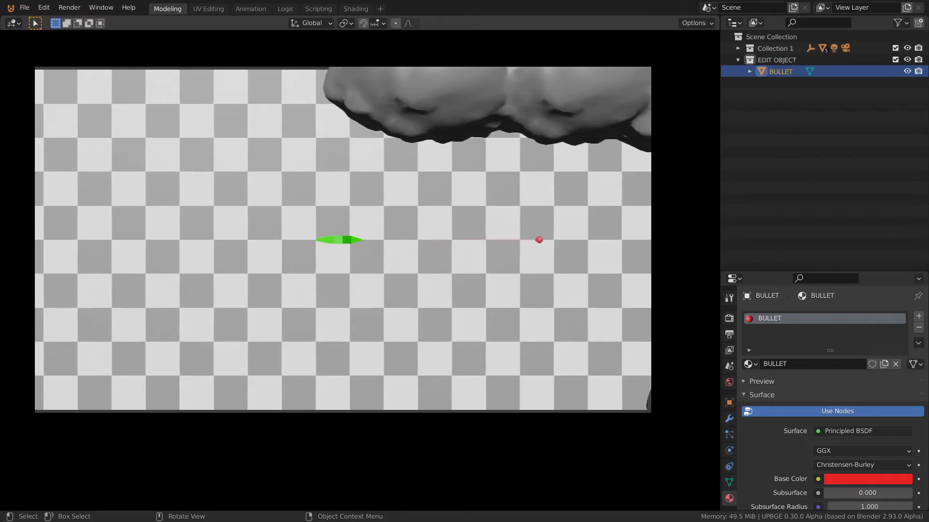
key("Escape")
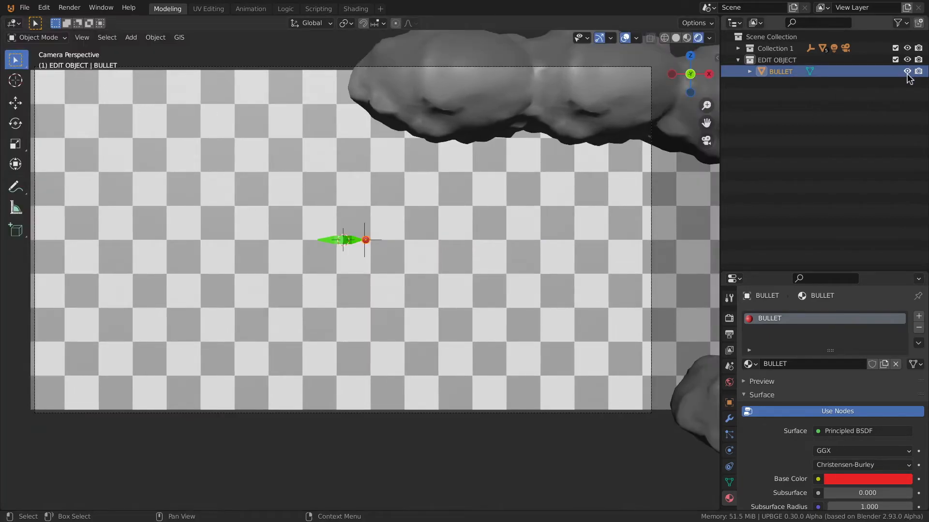
- Hide BULLET in the viewport and playtest the game, flying the ship around and firing bullets
left_click(907, 72)
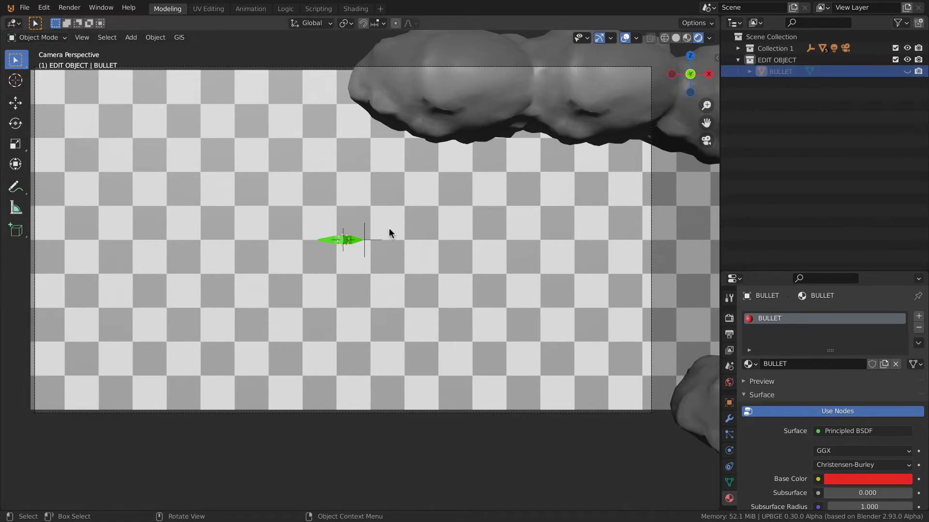
key("p")
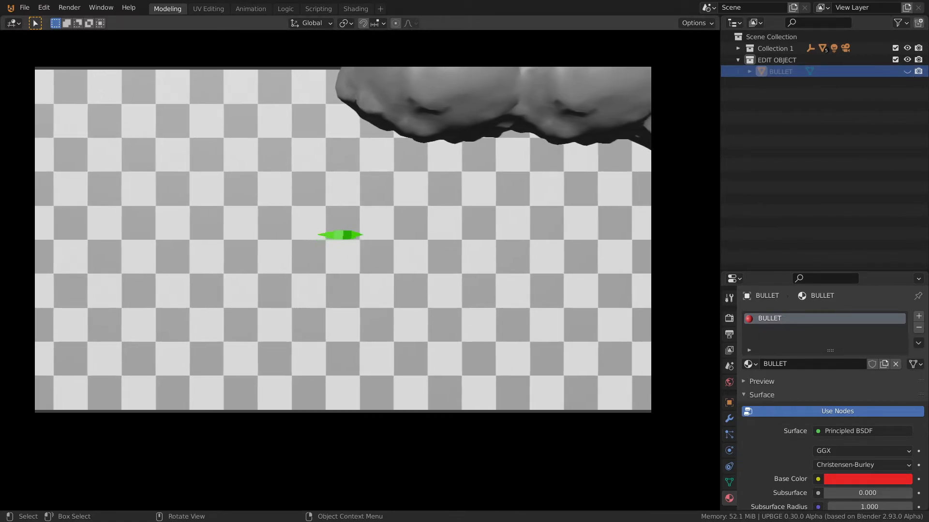
key("Left")
key("space")
key("space")
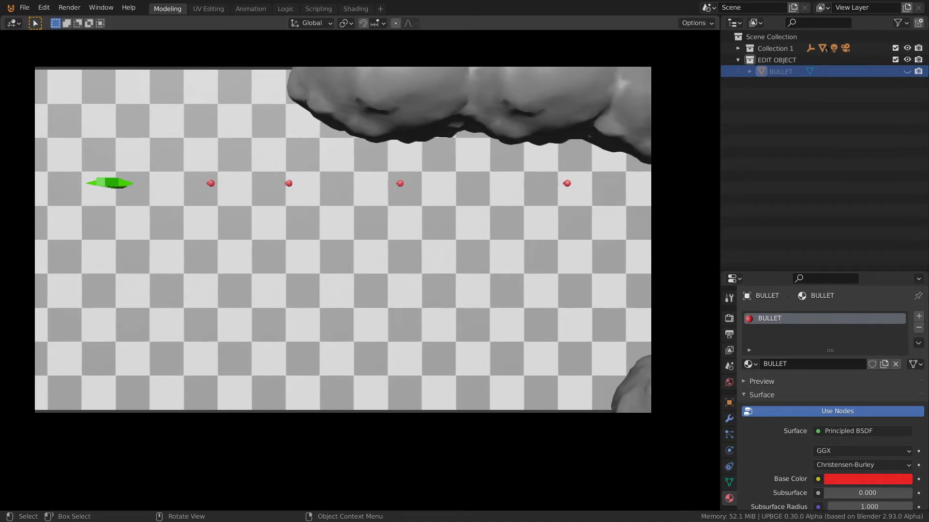
key("Up")
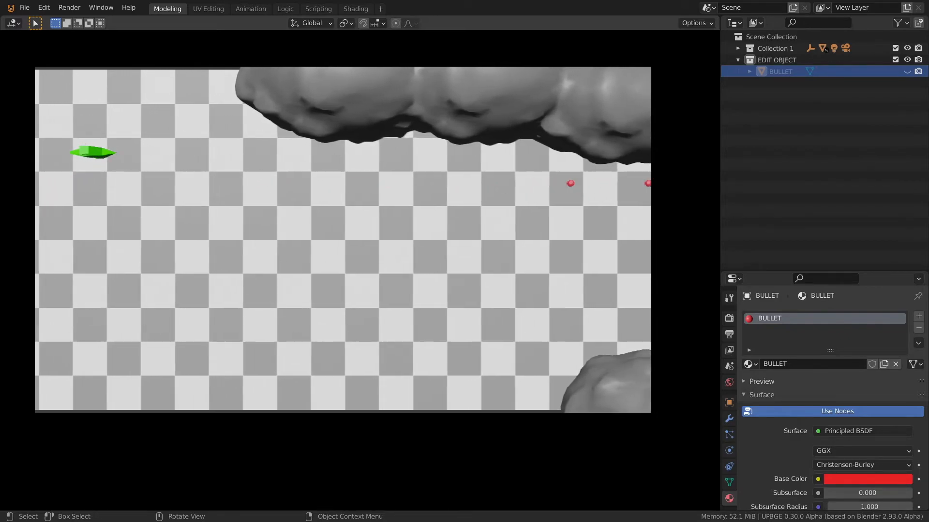
key("Down")
key("space")
key("space")
key("space")
key("space")
key("Right")
key("space")
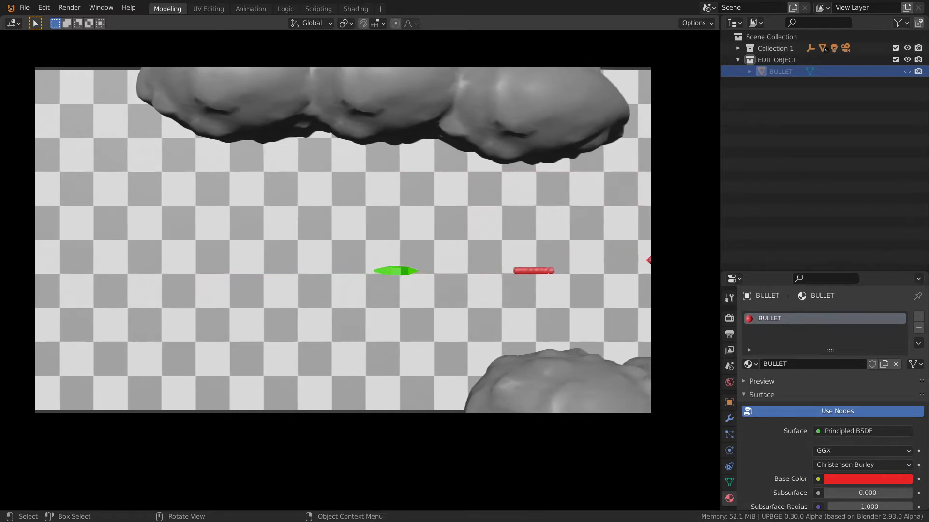
key("Left")
key("Escape")
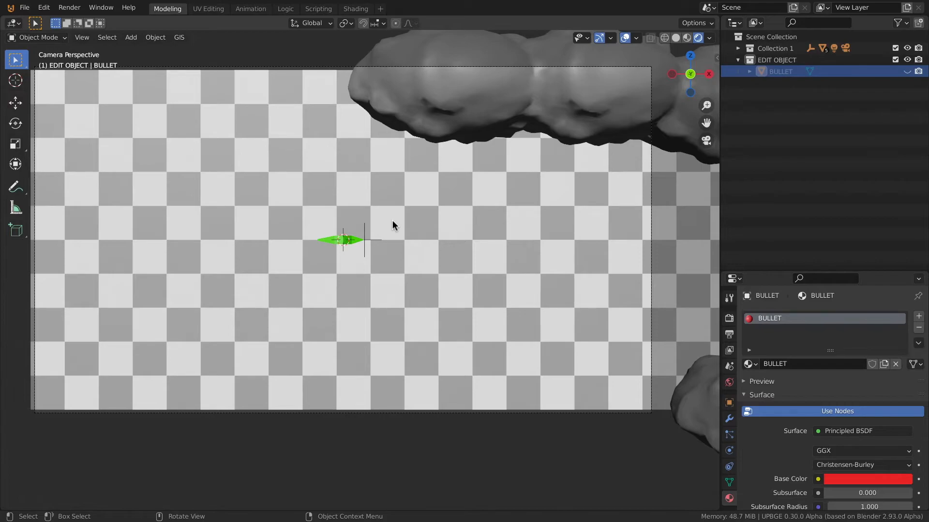
key("p")
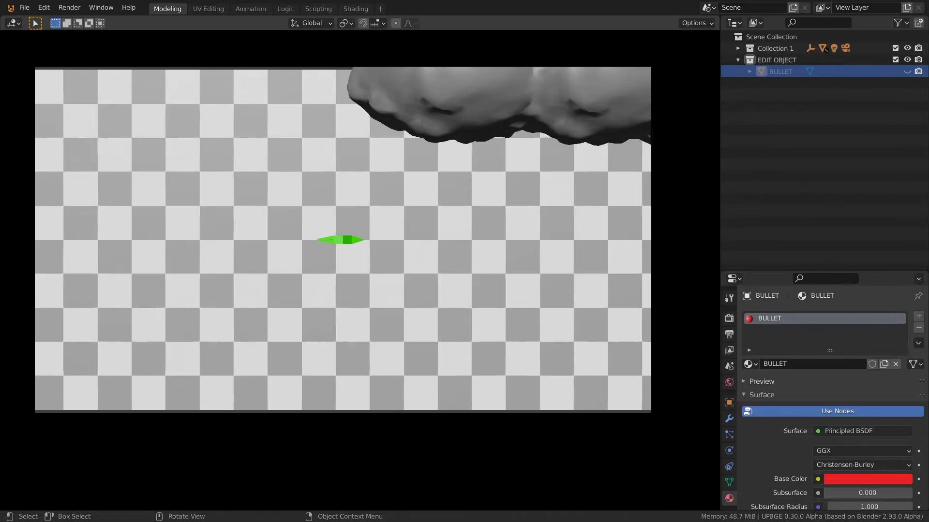
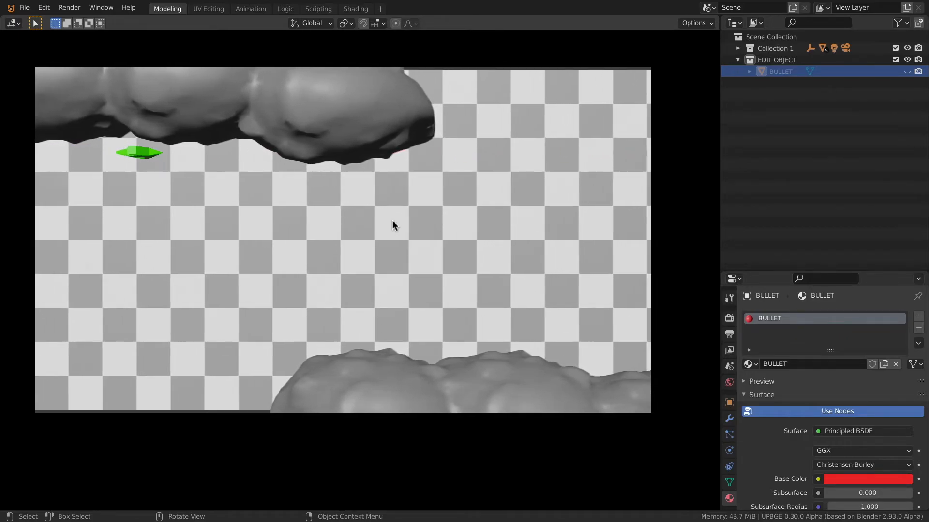
key("Escape")
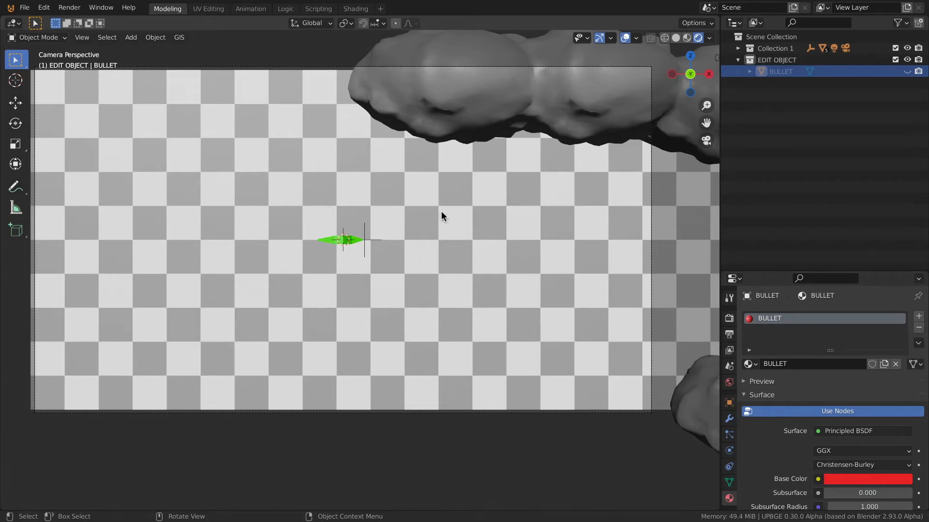
- Make BULLET visible again and set its game physics type to Sensor in the Scripting workspace
left_click(908, 72)
scroll(400, 250, "up", 5)
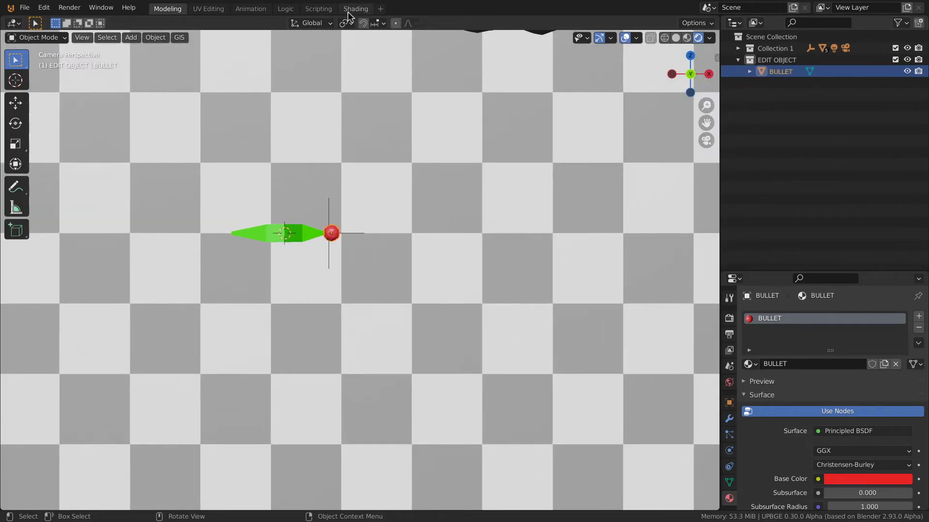
left_click(332, 9)
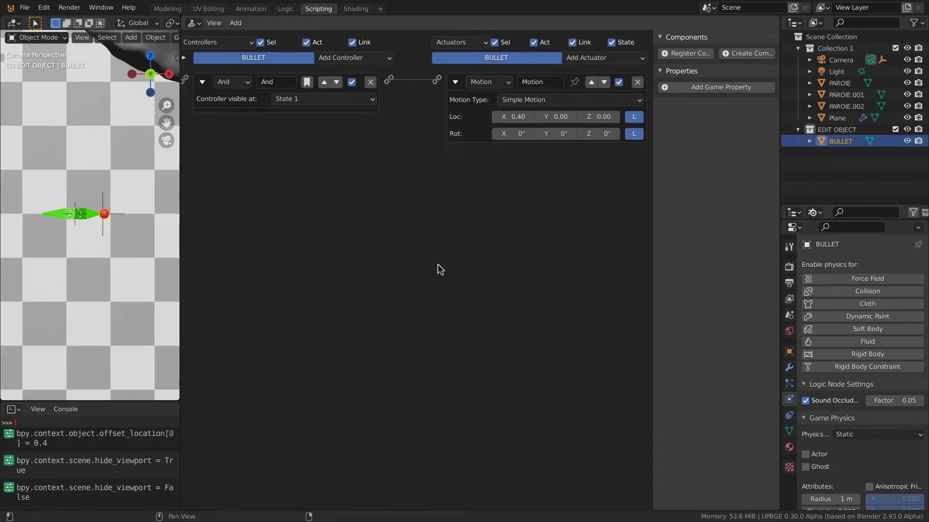
scroll(398, 245, "up", 1)
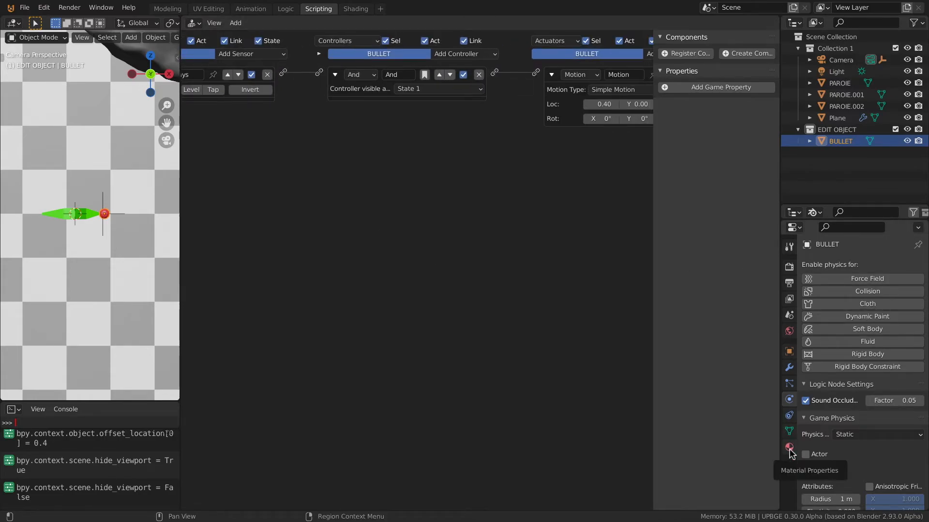
left_click(869, 435)
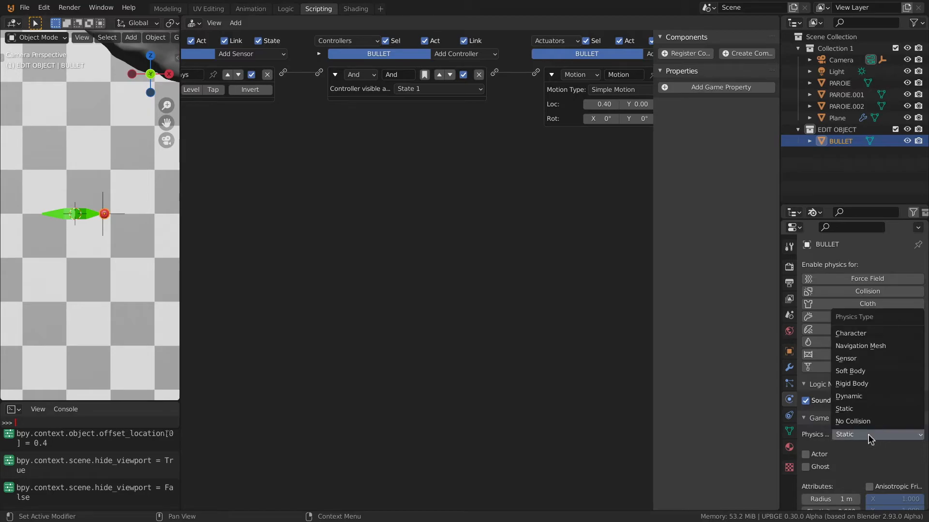
left_click(867, 367)
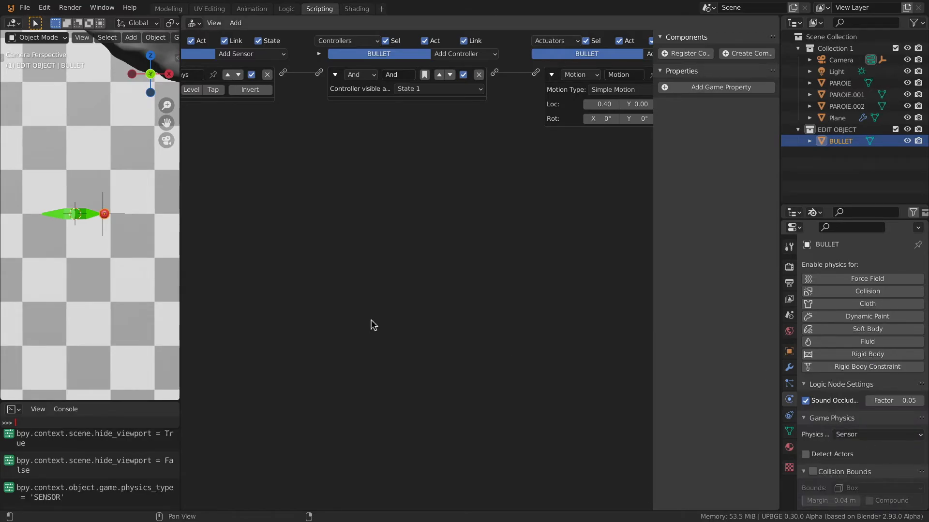
- Add a Collision sensor to BULLET, leaving its material filter off and its property blank
middle_click_drag(301, 164, 384, 165)
left_click(333, 54)
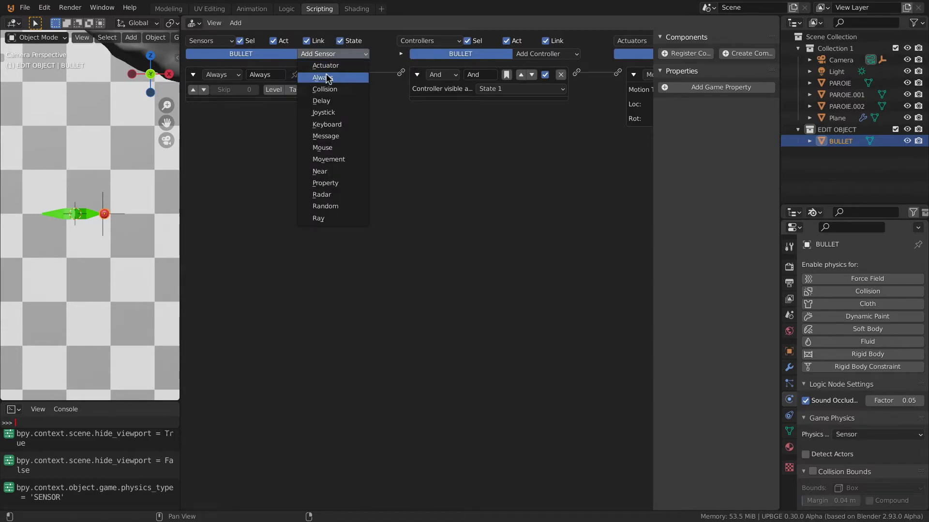
left_click(328, 90)
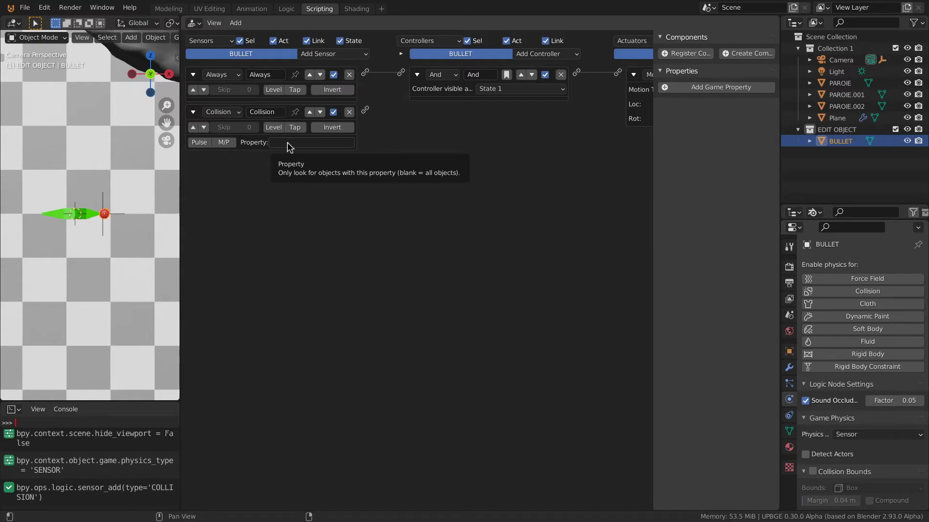
left_click(224, 142)
left_click(224, 142)
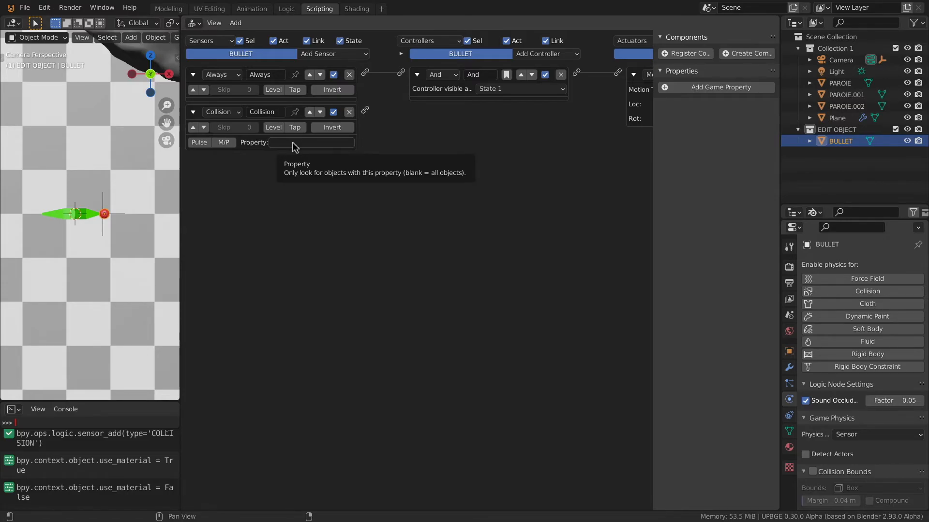
- Add a second And controller to BULLET and link the Collision sensor to it
middle_click_drag(517, 200, 387, 205)
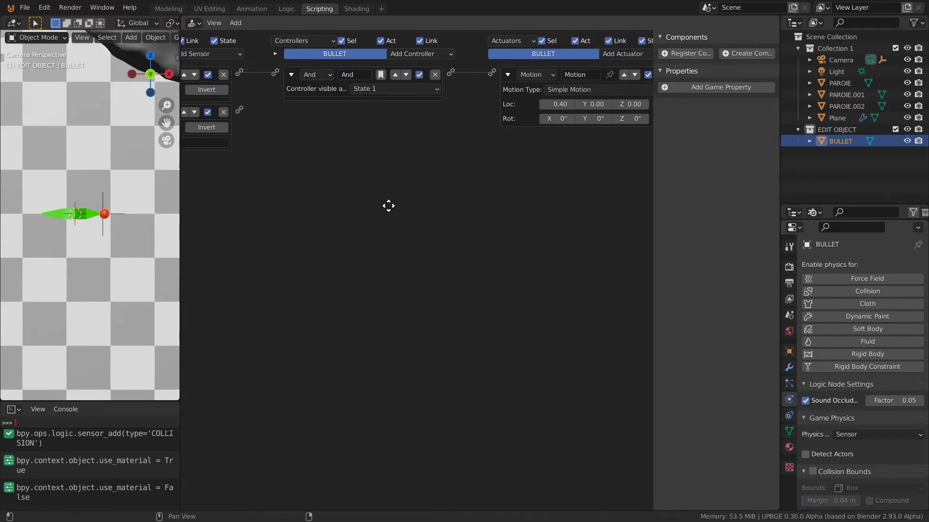
left_click(432, 57)
left_click(432, 67)
left_click_drag(238, 110, 275, 110)
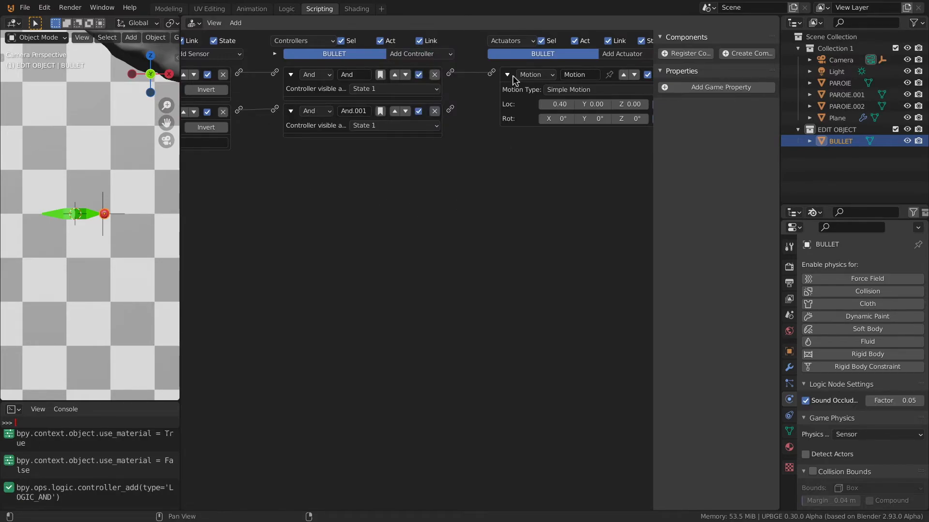
- Add an Edit Object actuator to BULLET, link the And.001 controller to it, and set its mode to End Object
middle_click_drag(407, 218, 330, 219)
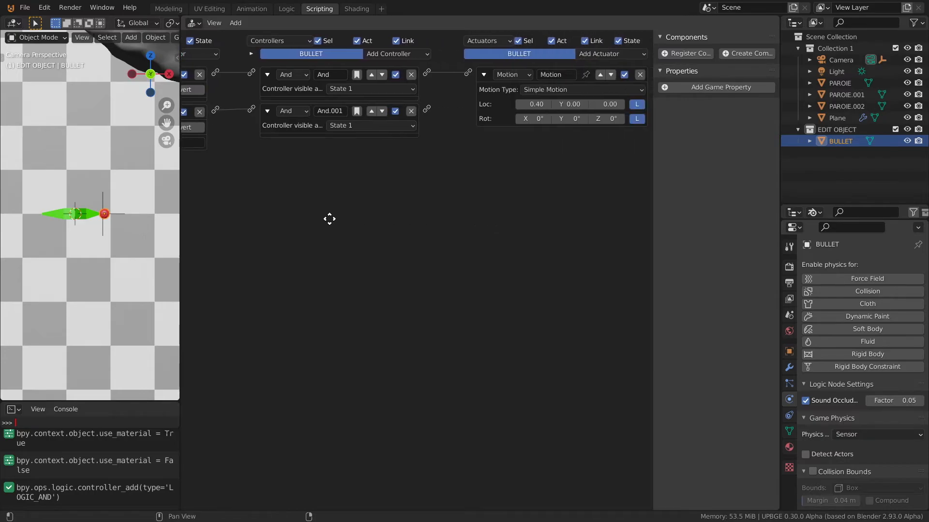
left_click(483, 74)
left_click(600, 54)
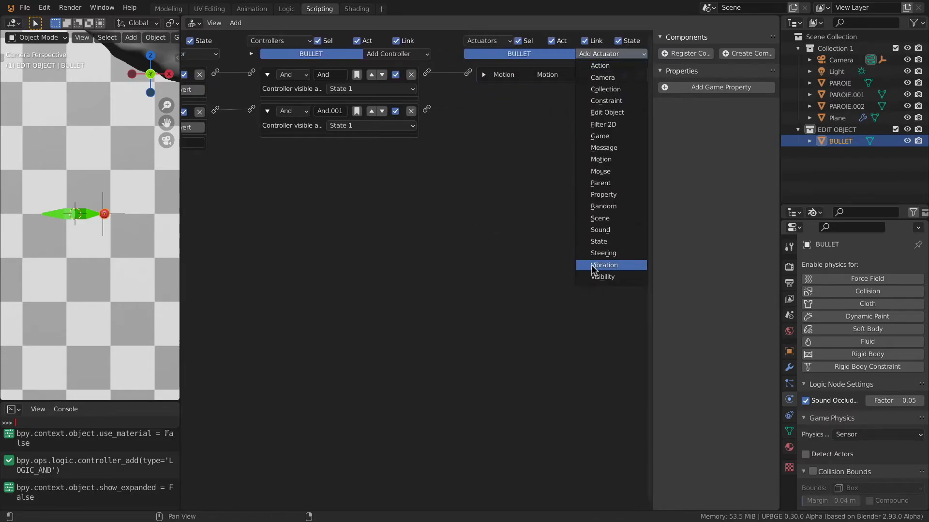
left_click(602, 114)
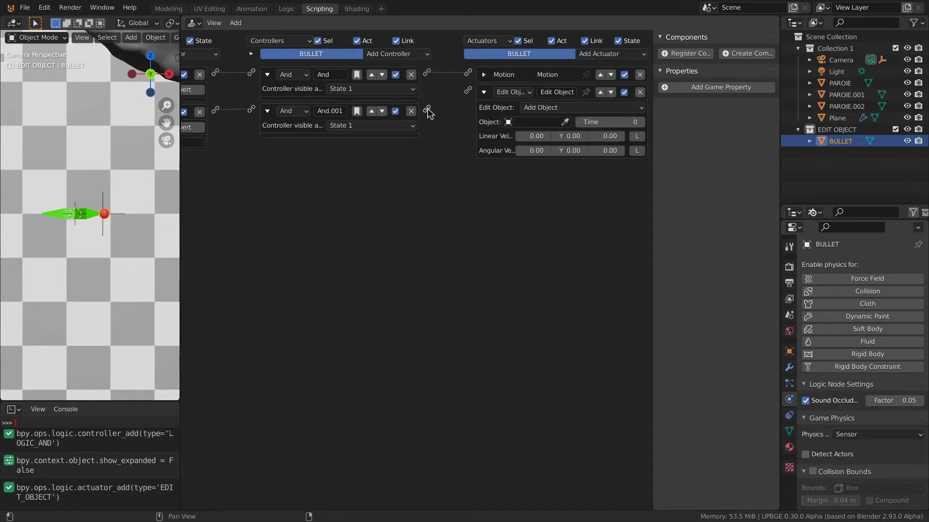
left_click_drag(426, 110, 468, 90)
left_click(532, 108)
left_click(549, 132)
middle_click_drag(288, 211, 439, 212)
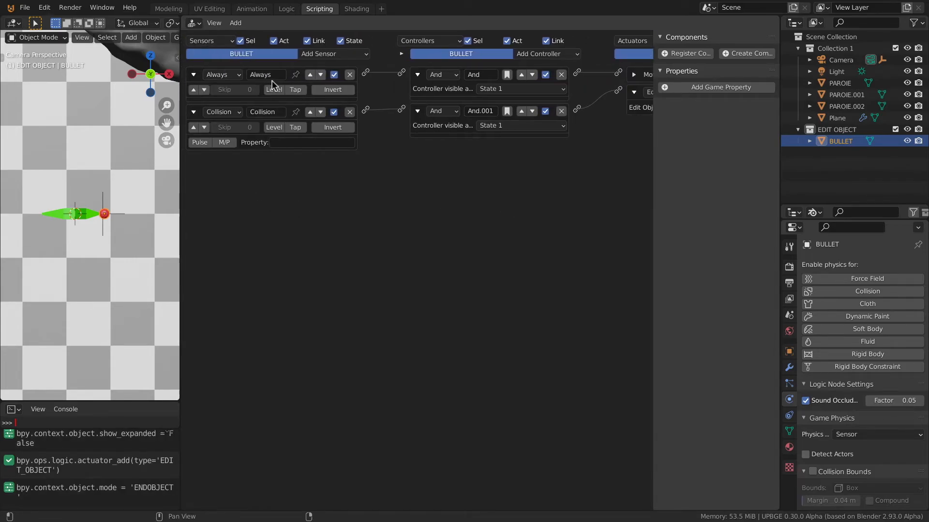
middle_click_drag(534, 186, 358, 197)
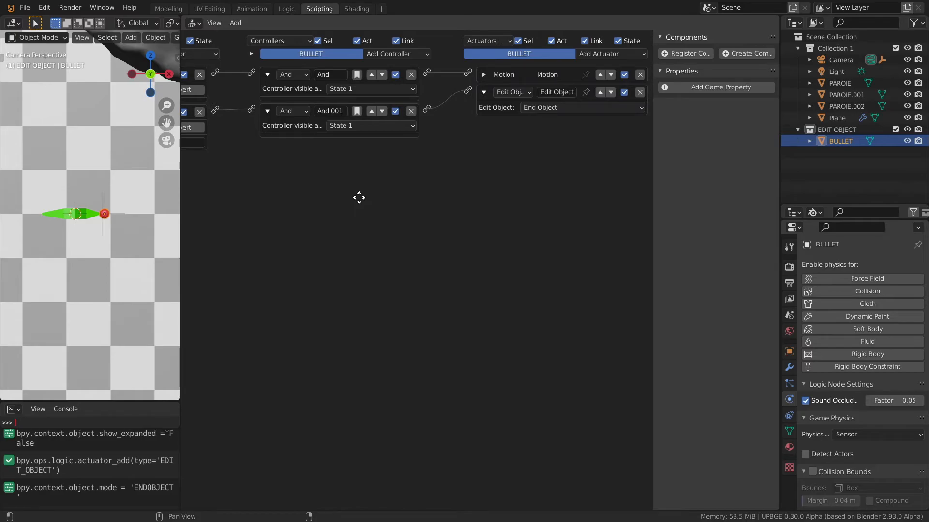
left_click(487, 74)
left_click(487, 75)
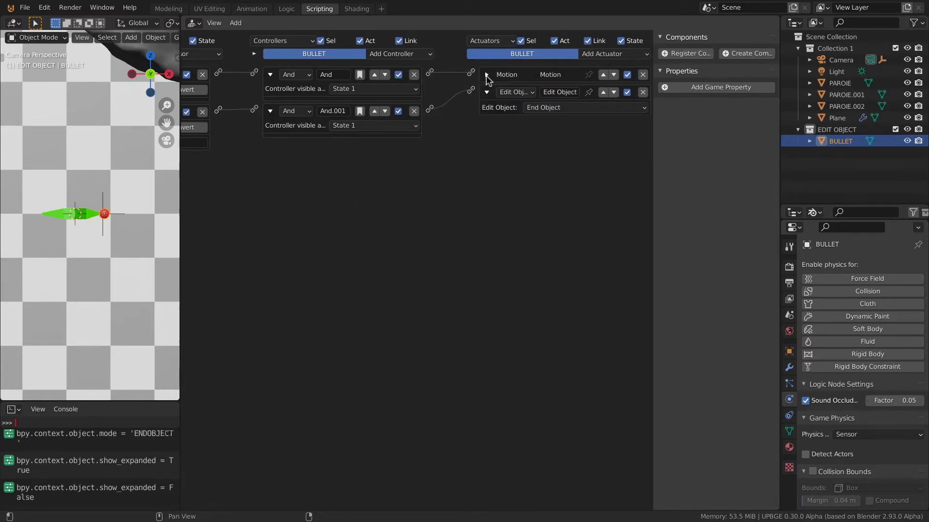
- Rename BULLET's Always sensor to RUN BULLET and collapse it
middle_click_drag(315, 182, 462, 174)
left_click(267, 75)
type("RUN BUL...")
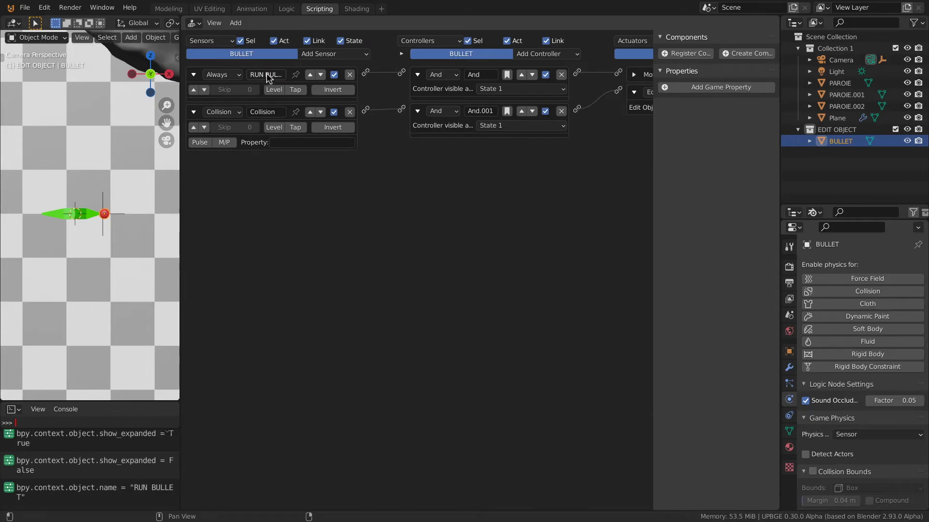
key("Return")
left_click(193, 74)
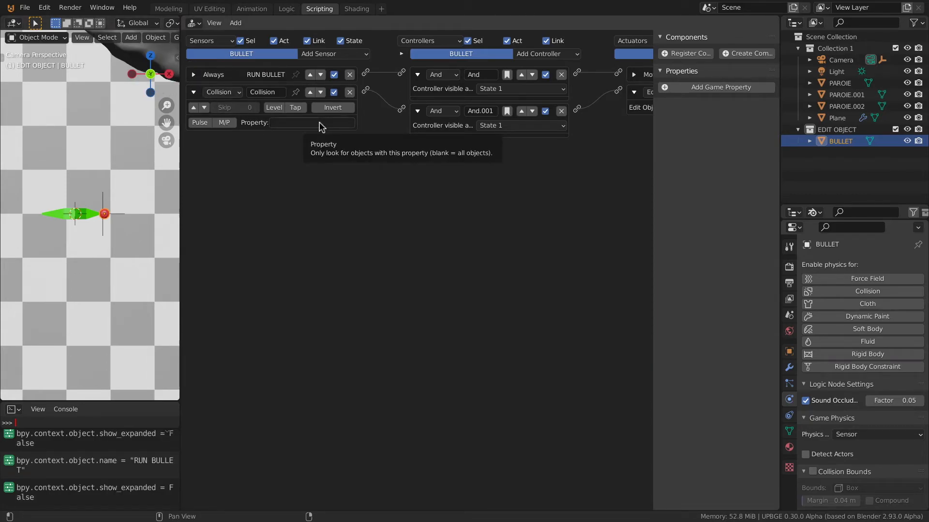
- Rename BULLET's Collision sensor to END BULLET, then collapse it and the And.001 controller
scroll(431, 116, "down", 1, "ctrl")
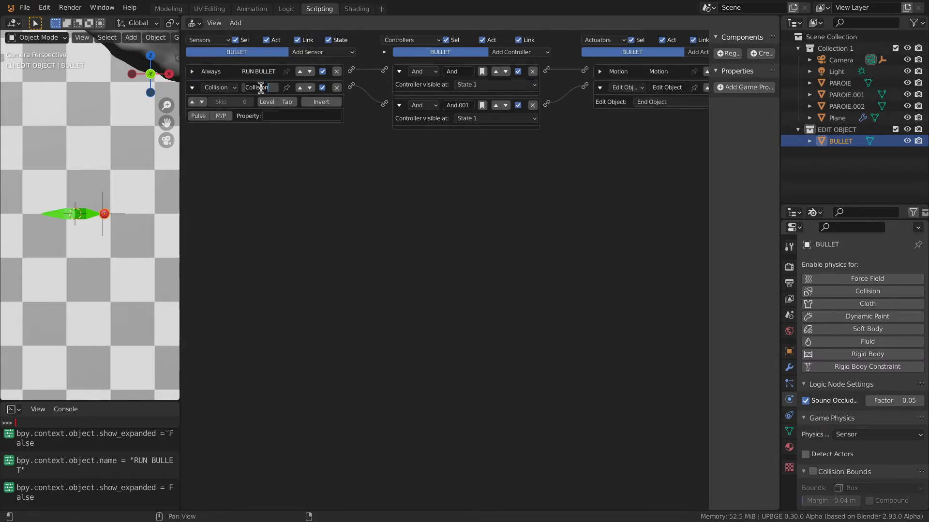
type("END")
type(" BULLET")
key("Return")
left_click(192, 88)
left_click(399, 105)
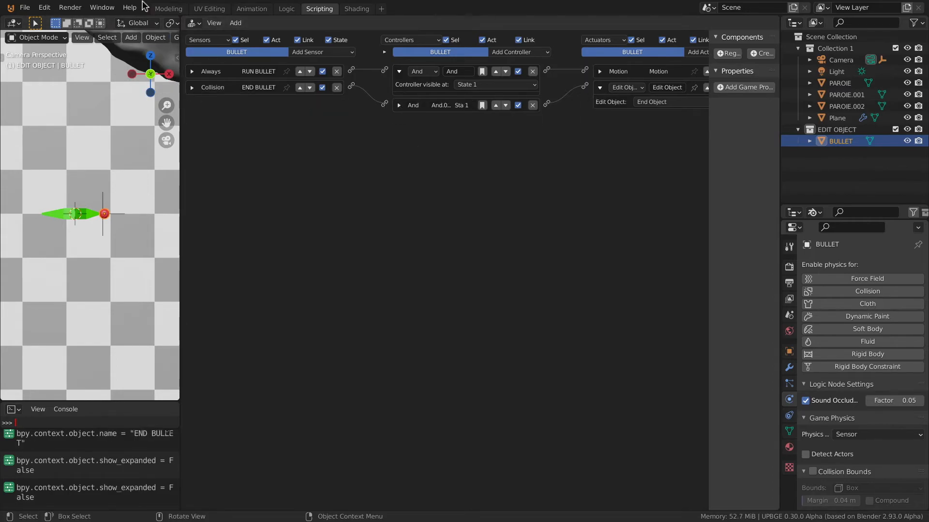
- Hide BULLET in the viewport and play-test the game, steering the ship beneath the upper rock wall and firing bullets
left_click(167, 9)
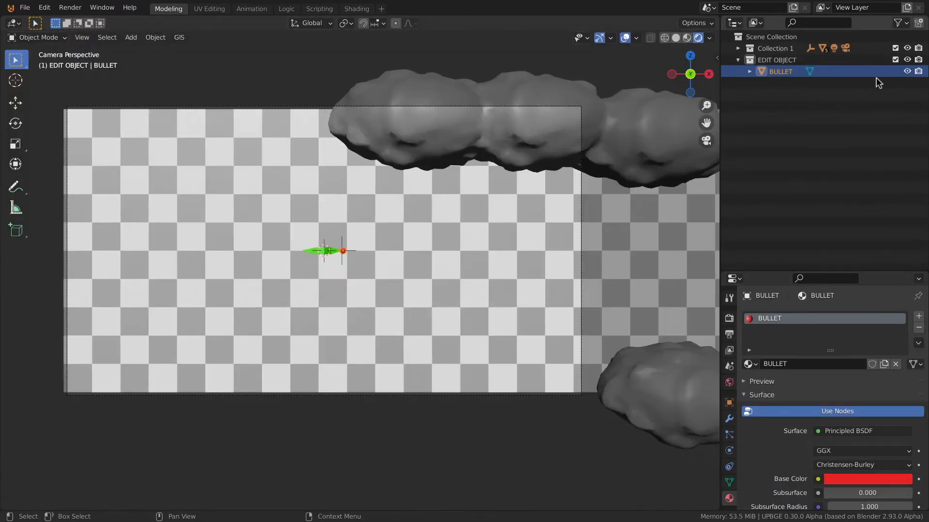
left_click(907, 71)
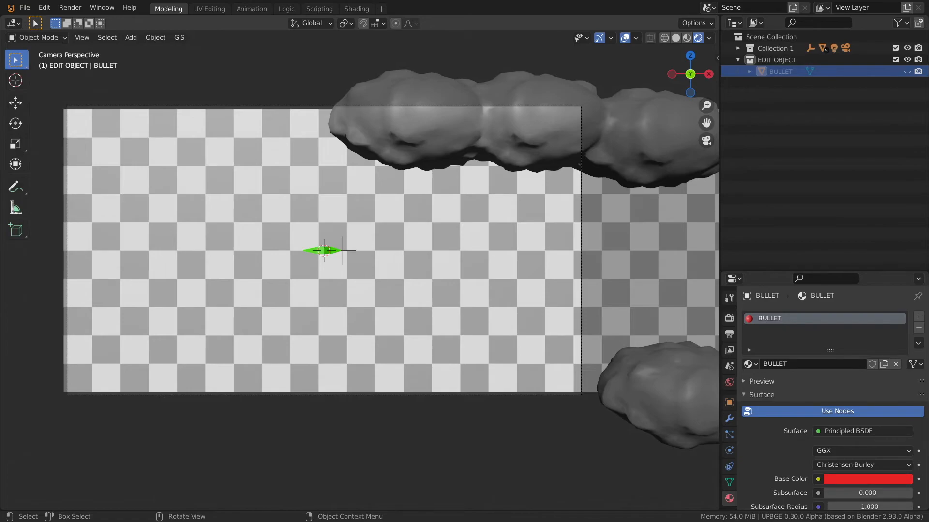
key("p")
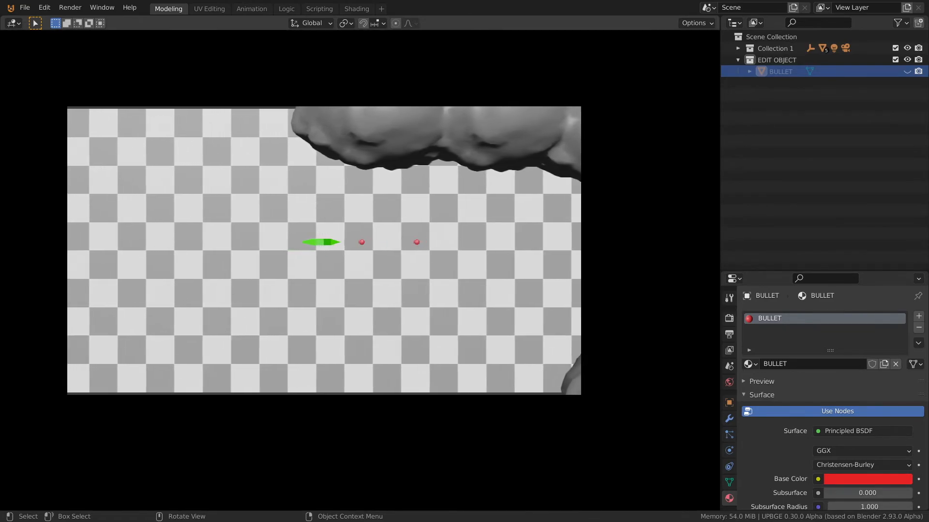
key("Left")
key("Up")
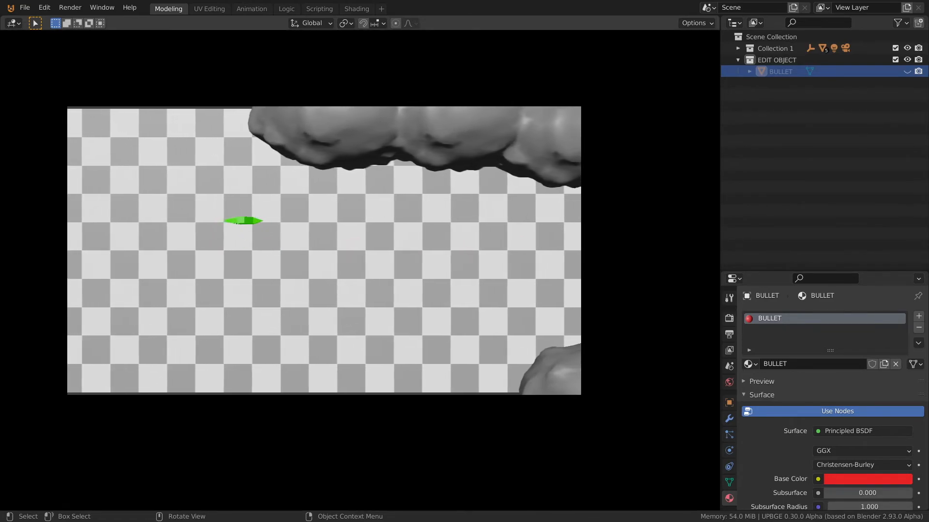
key("Right")
key("Up")
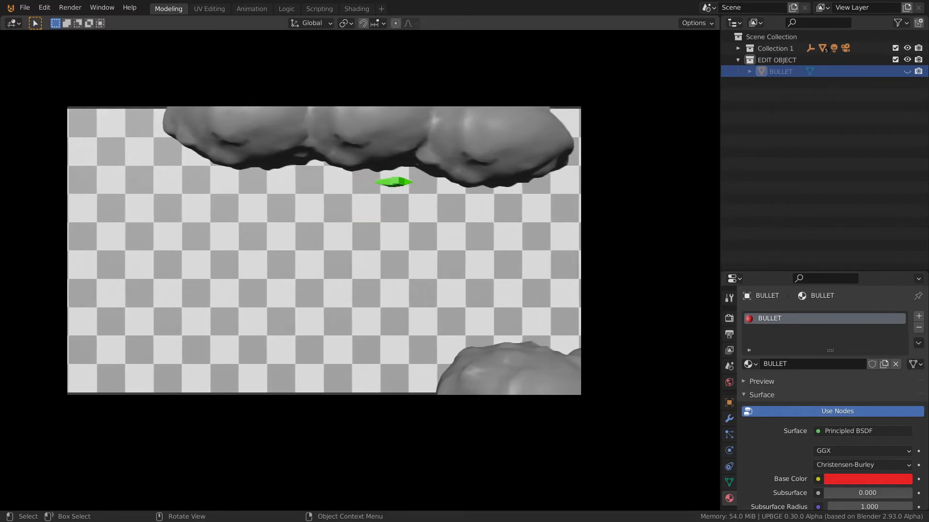
key("Left")
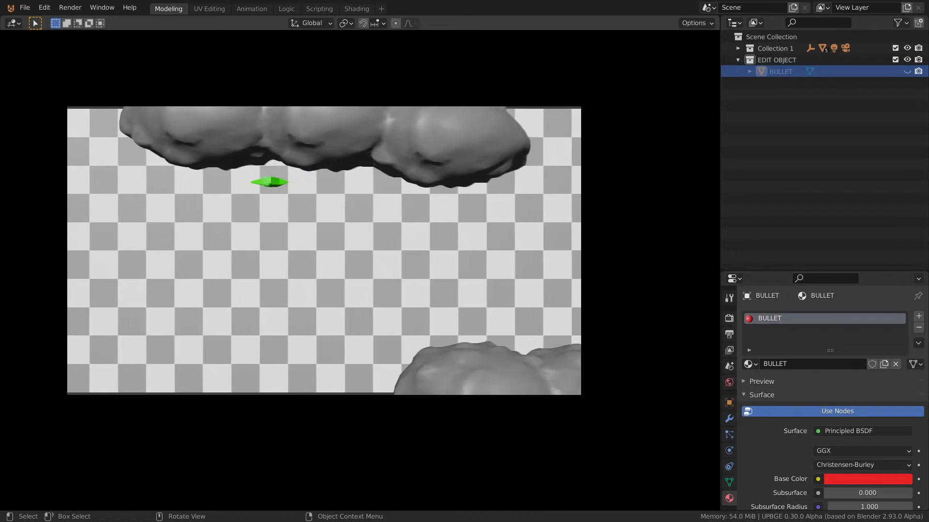
key("space")
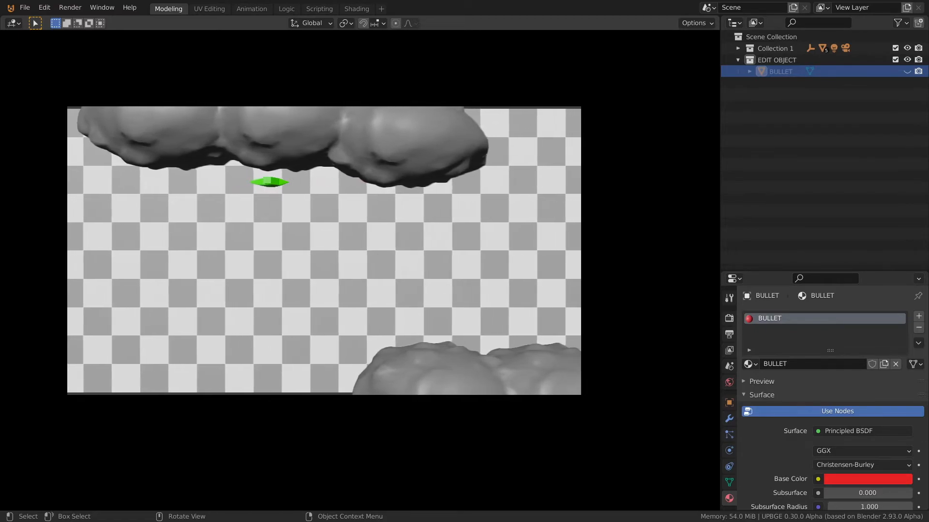
key("Left")
key("space")
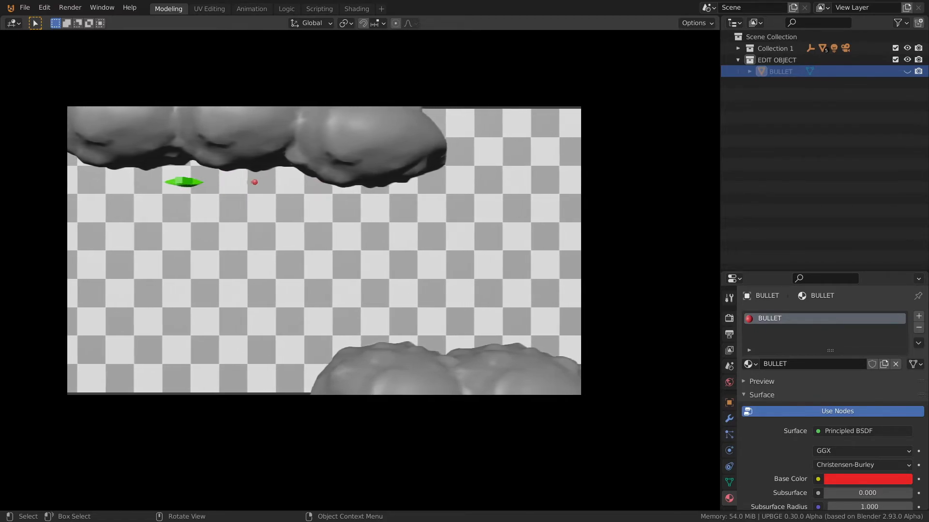
key("Left")
key("Escape")
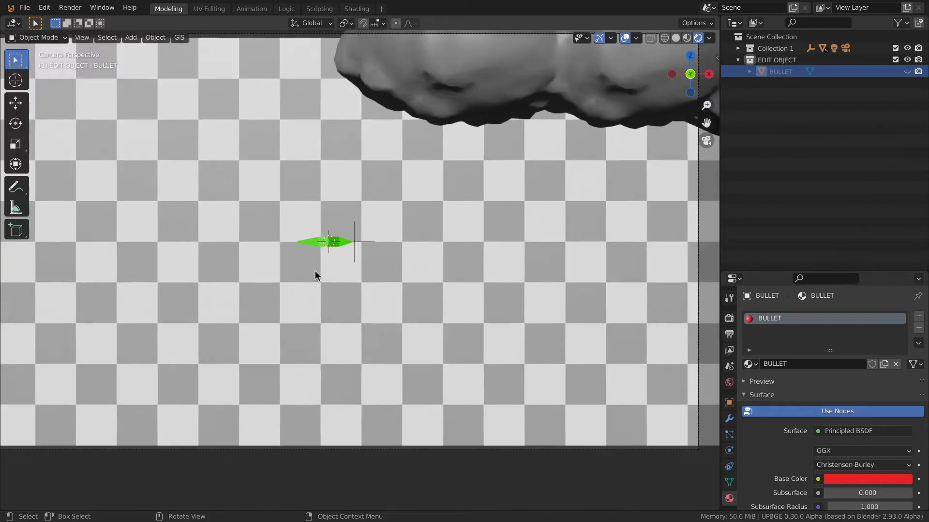
- Apply smooth shading to the green ship VAISSEAU
scroll(317, 256, "up", 1)
left_click(316, 240)
middle_click_drag(317, 240, 342, 264)
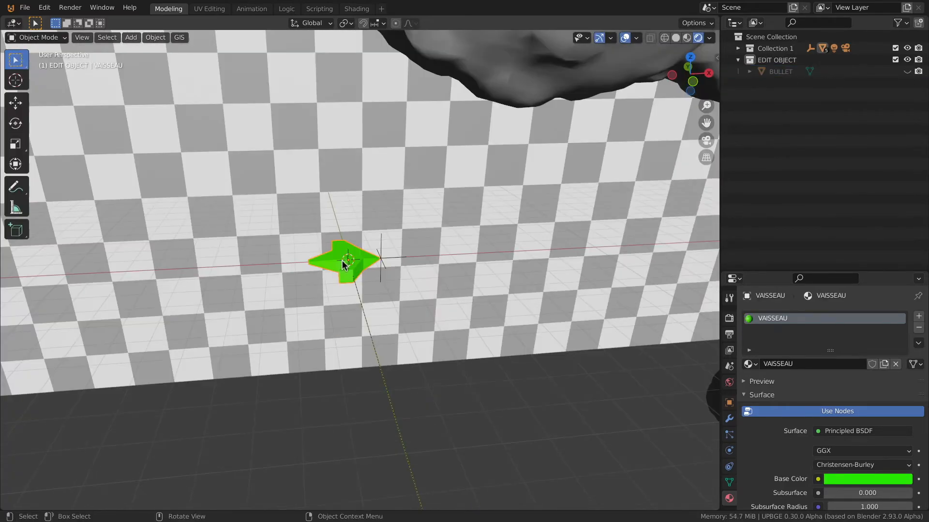
left_click(158, 39)
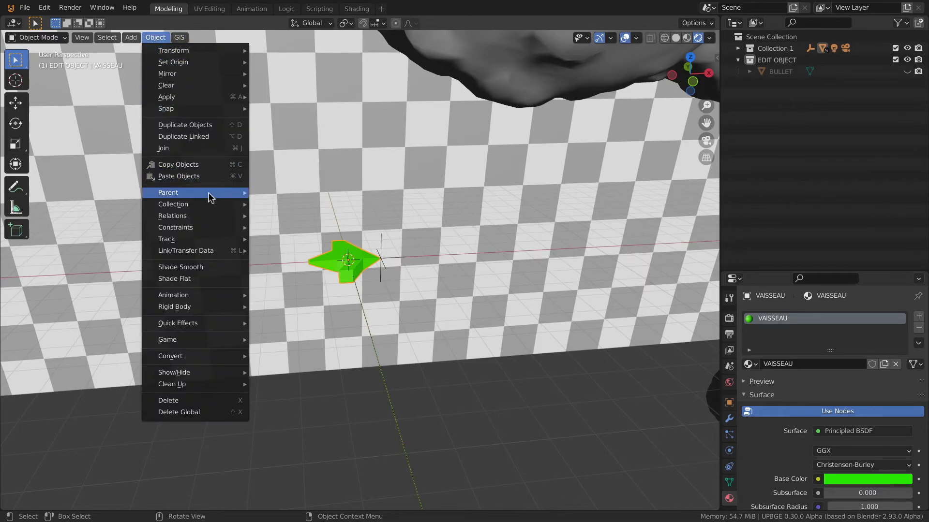
left_click(202, 269)
- Subdivide the entire VAISSEAU mesh in Edit Mode and return to Object Mode
mouse_move(201, 269)
middle_mouse_down()
mouse_move(289, 235)
mouse_move(360, 287)
middle_mouse_up()
key("Tab")
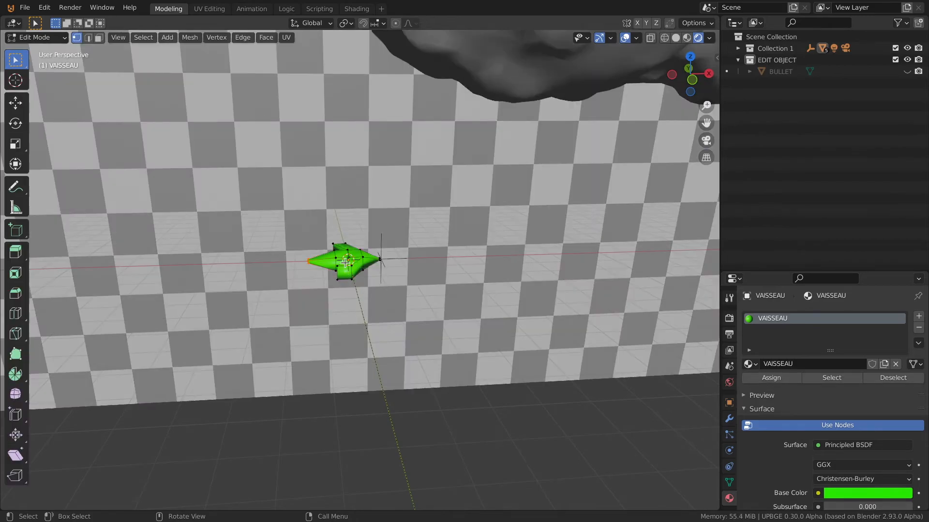
scroll(345, 262, "up", 5)
key("a")
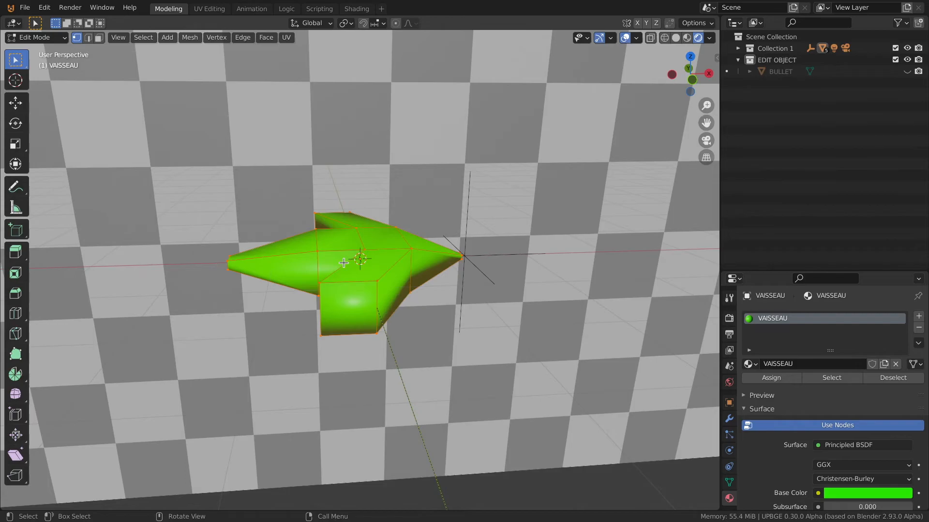
key("Tab")
scroll(317, 239, "down", 6)
middle_click_drag(316, 237, 310, 219)
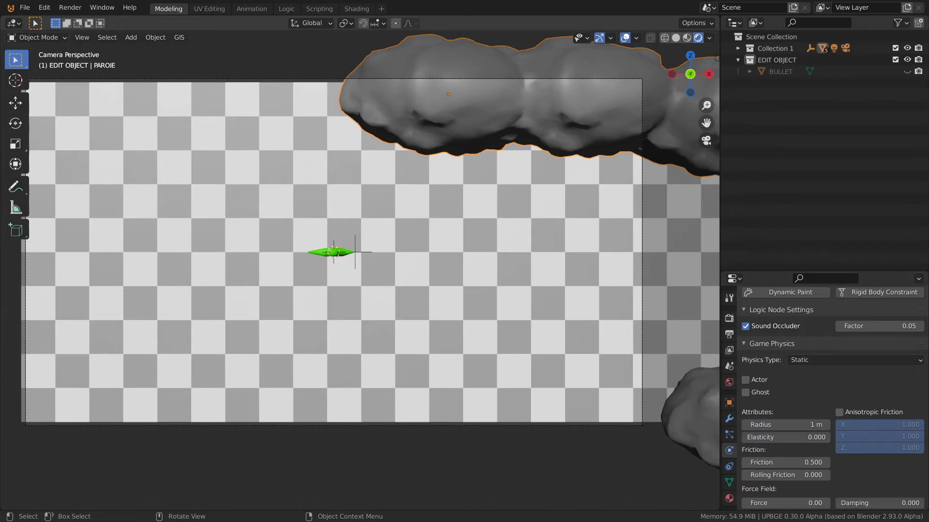
- Play-test the level with the modified ship, moving it around and firing between the rock walls
key("p")
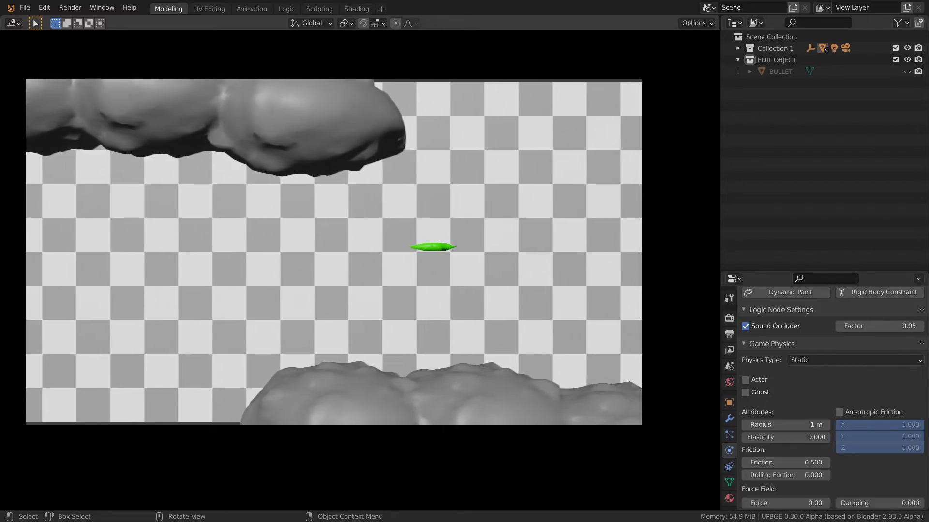
key("Left")
key("space")
key("Up")
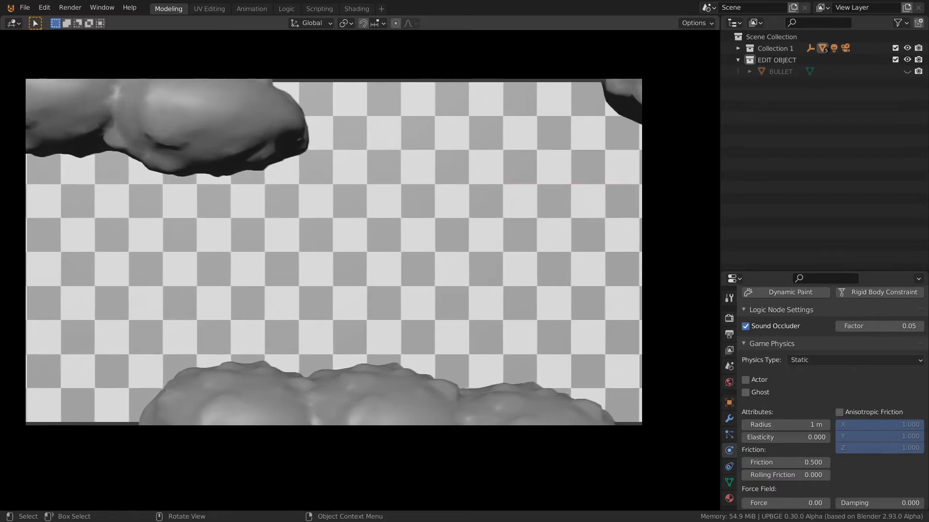
key("Escape")
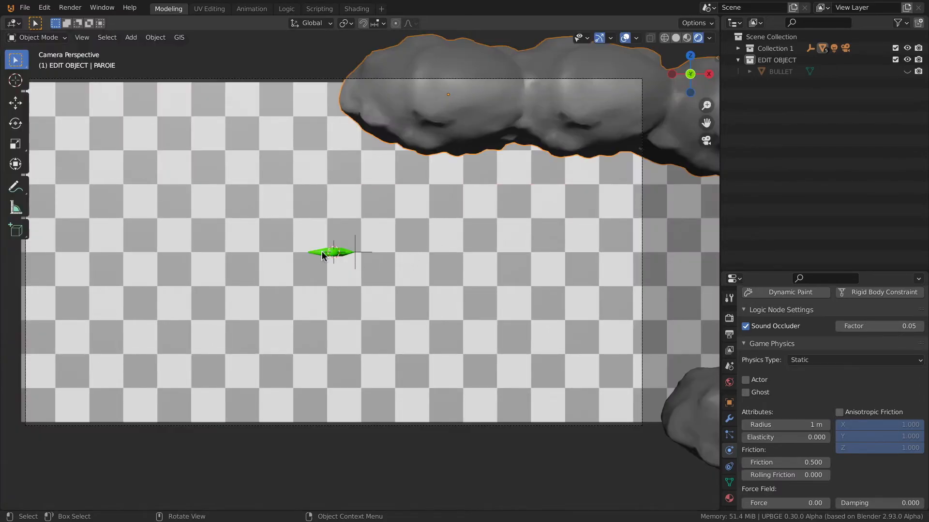
- Select the START SHOOT empty and set the Time of its Add Object actuator to 25
left_click(355, 9)
left_click(320, 9)
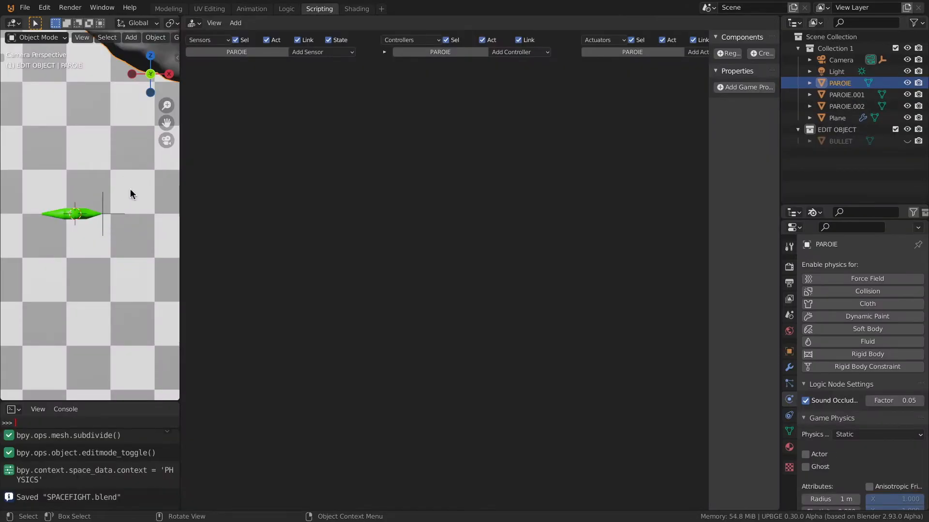
left_click(103, 202)
middle_click_drag(561, 176, 414, 179)
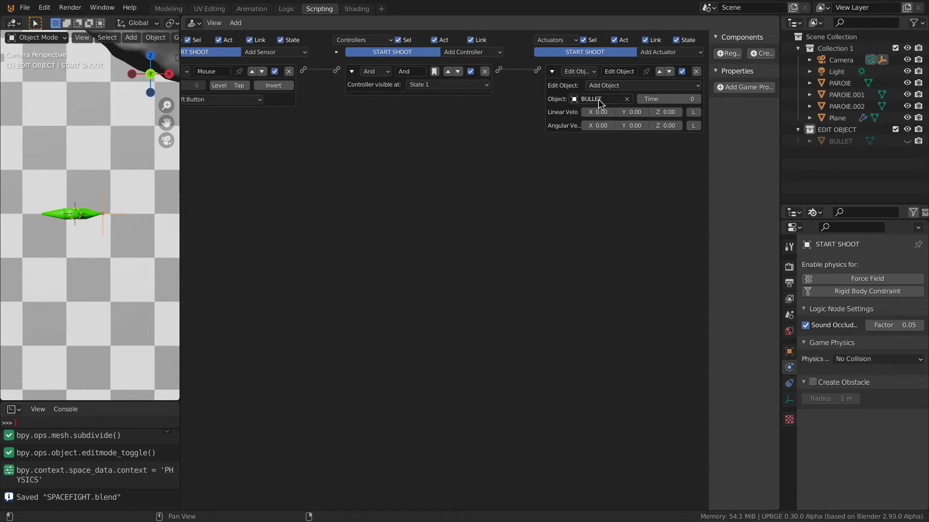
scroll(601, 168, "up", 5)
middle_click_drag(611, 237, 519, 240)
scroll(580, 242, "up", 2)
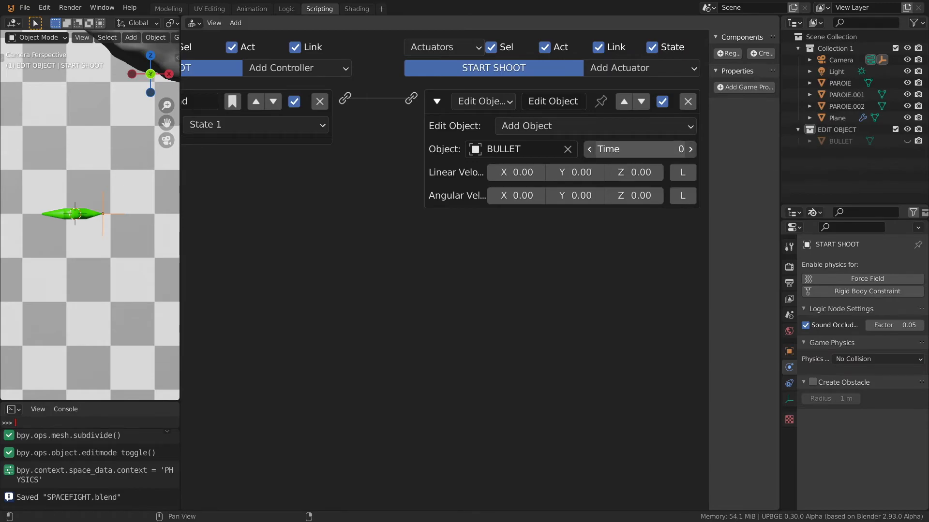
left_click_drag(629, 155, 635, 155)
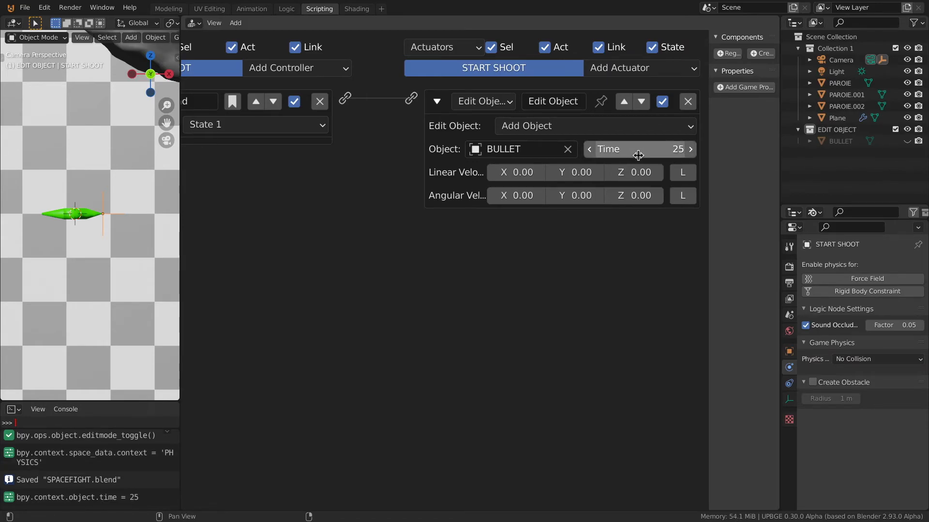
- Check the scene's physics settings and set the Time of START SHOOT's Add Object actuator to 150
left_click(789, 314)
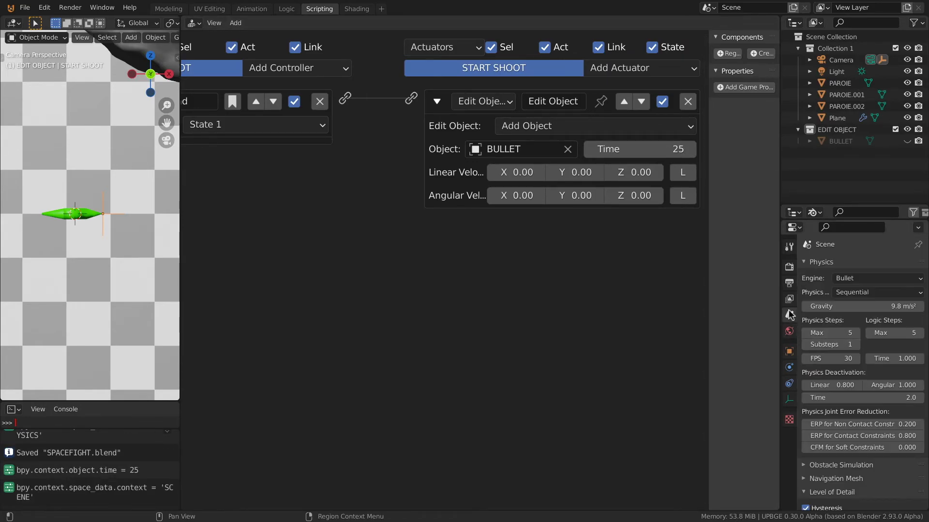
left_click_drag(613, 151, 692, 153)
left_click(634, 154)
left_click(605, 285)
left_click(656, 150)
key("BackSpace")
key("BackSpace")
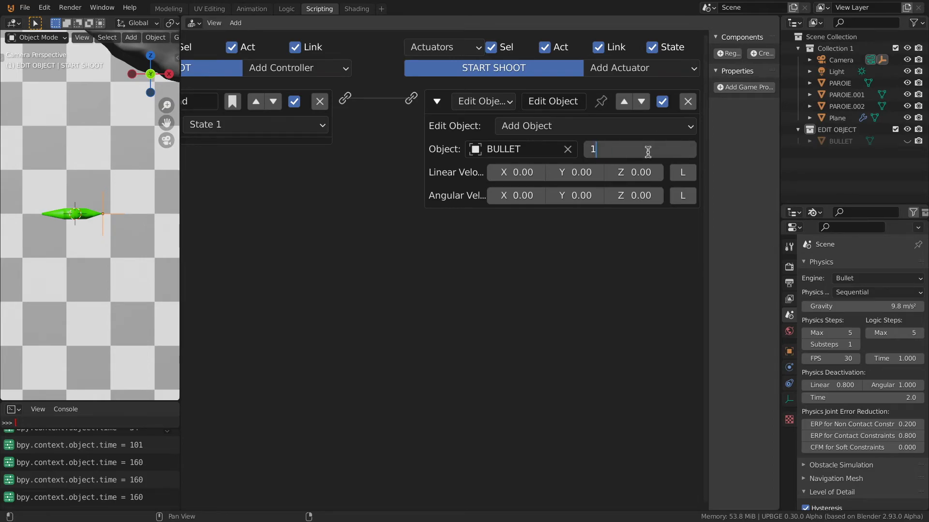
key("Return")
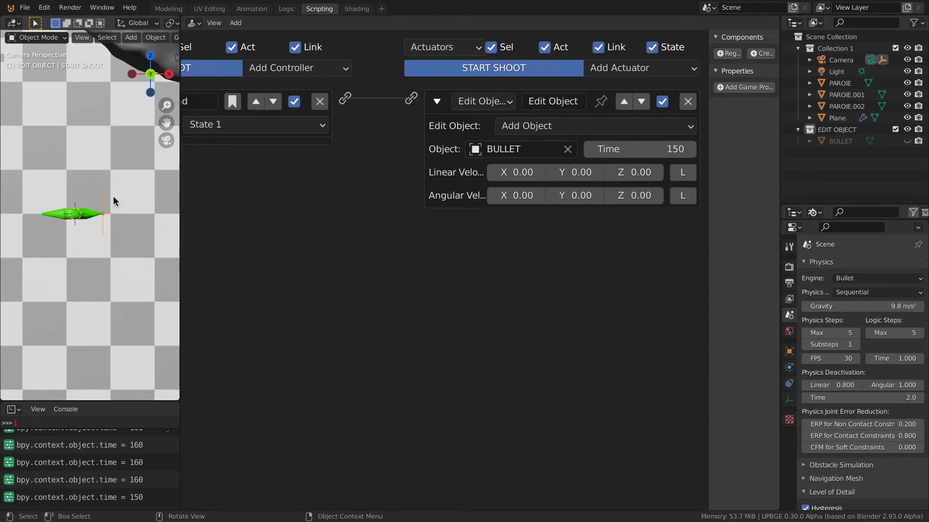
- Play-test the game to check how long the bullets last with the 150 Time value
left_click(167, 9)
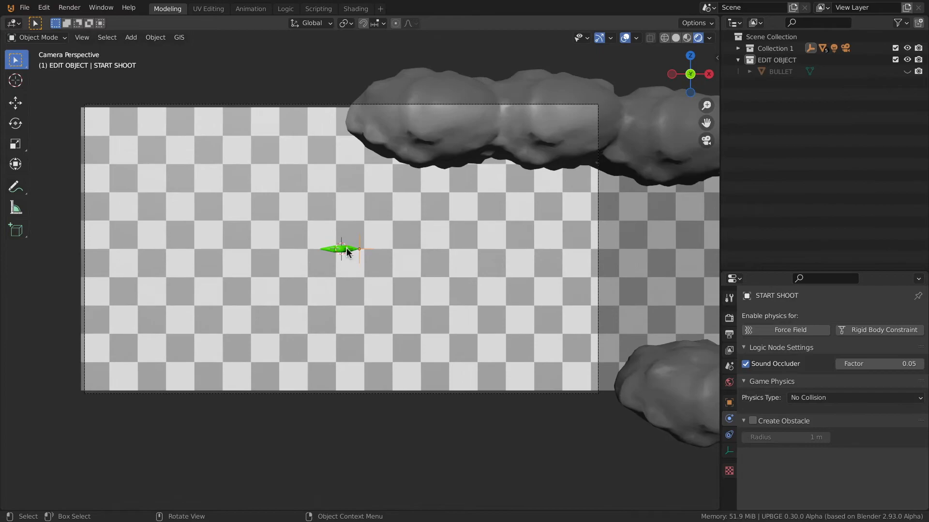
key("p")
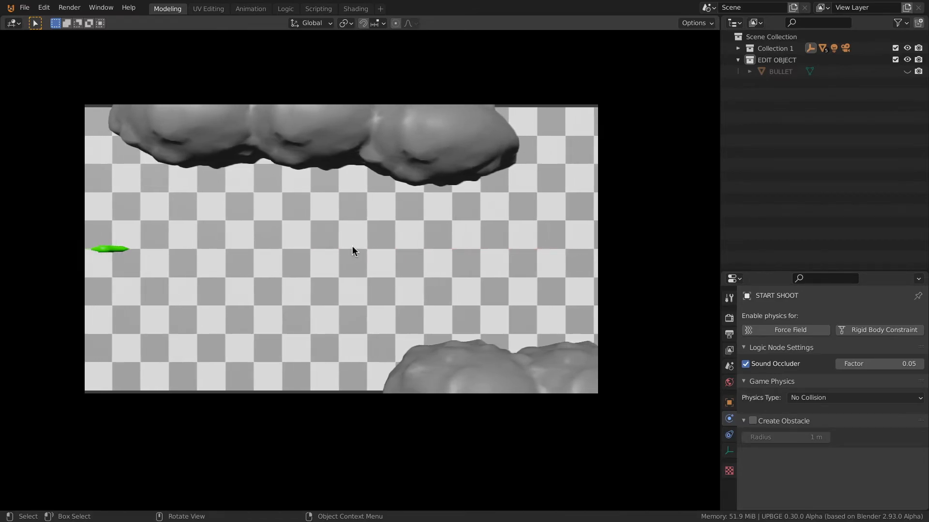
key("Escape")
- Set the Time of START SHOOT's Add Object actuator to 180
left_click(319, 9)
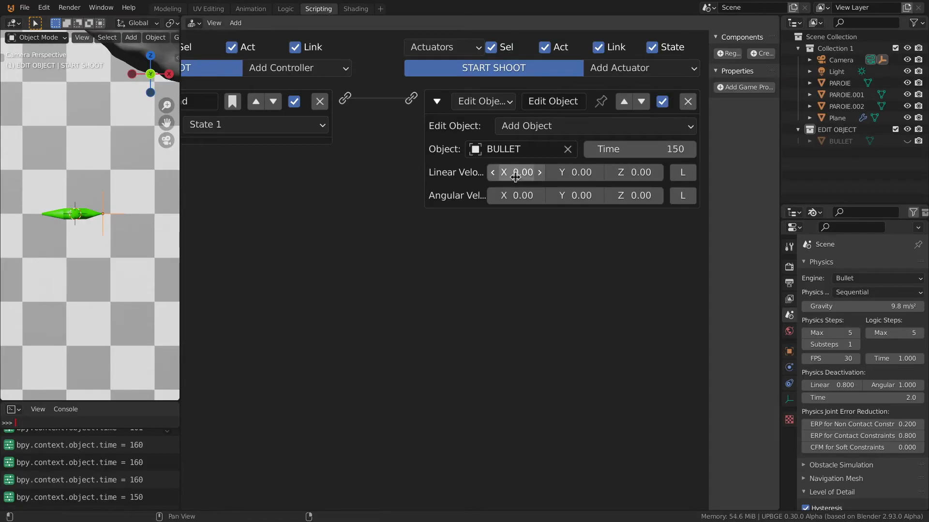
left_click_drag(645, 147, 649, 148)
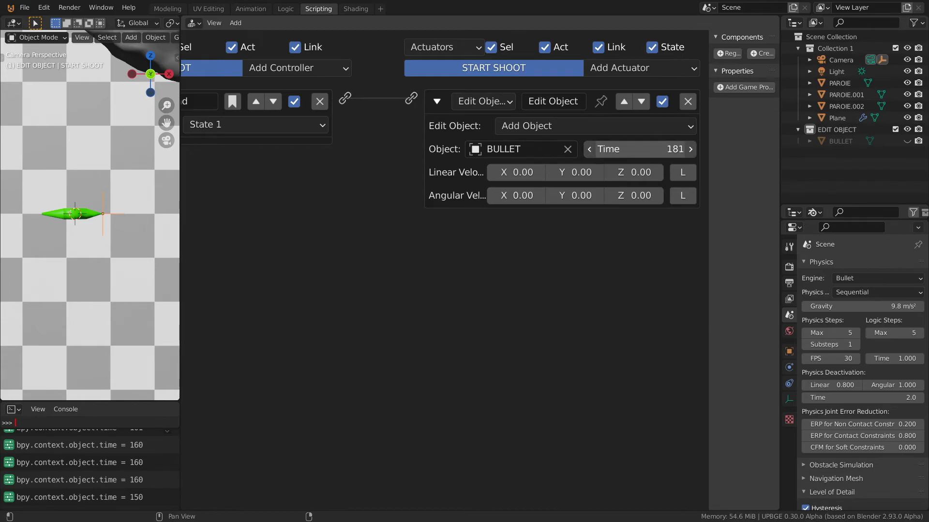
left_click_drag(642, 149, 643, 149)
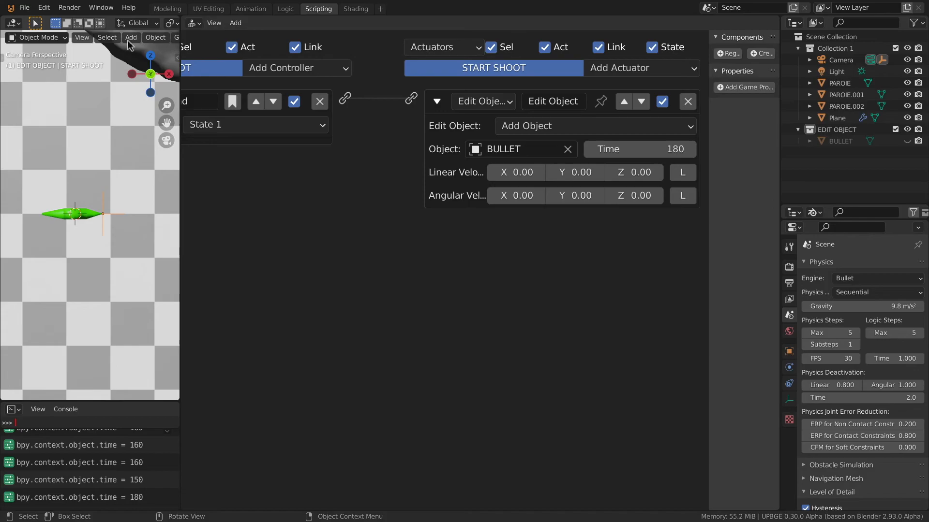
- Play-test the game with the 180 Time value, moving the ship right and left while firing bullets
left_click(167, 9)
key("p")
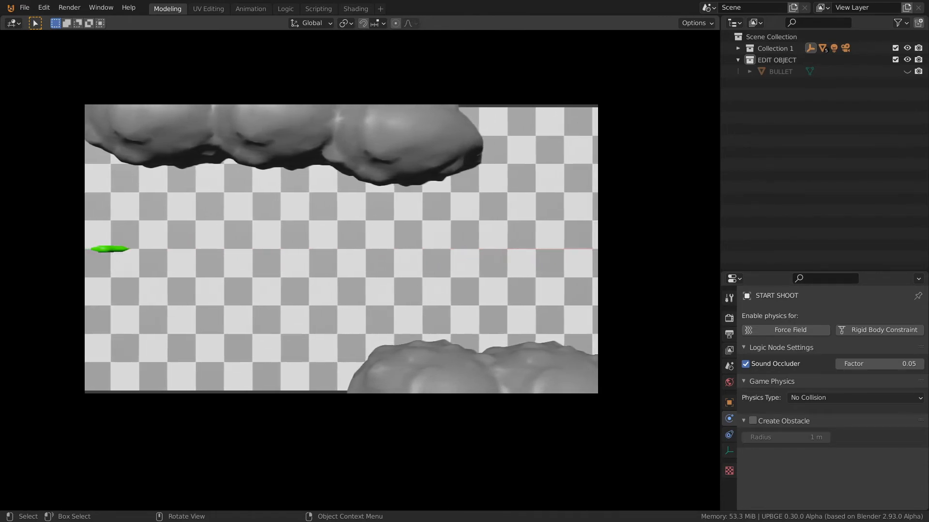
key("Right")
key("space")
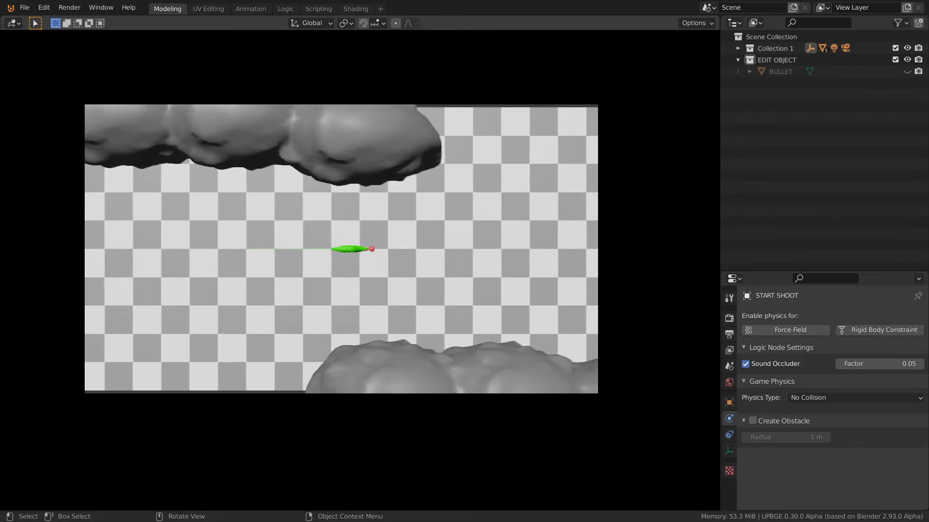
key("Left")
key("space")
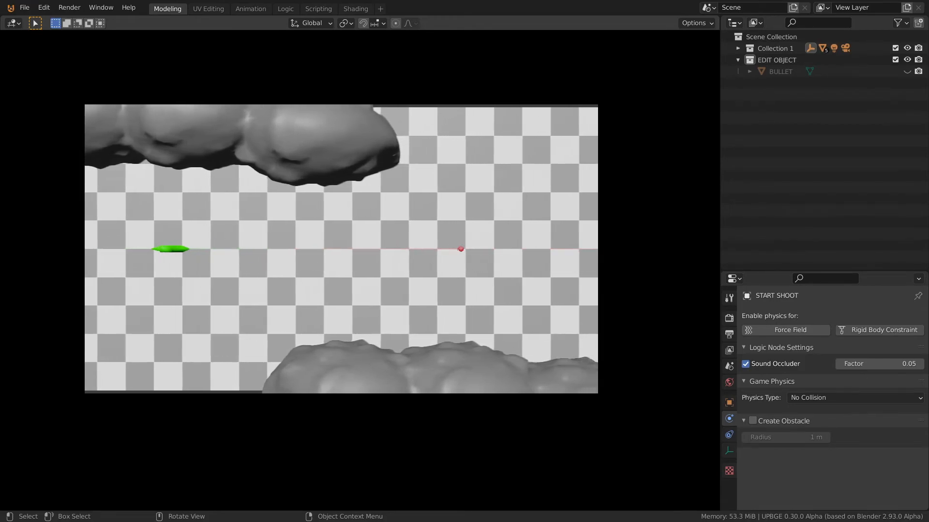
key("Left")
key("Escape")
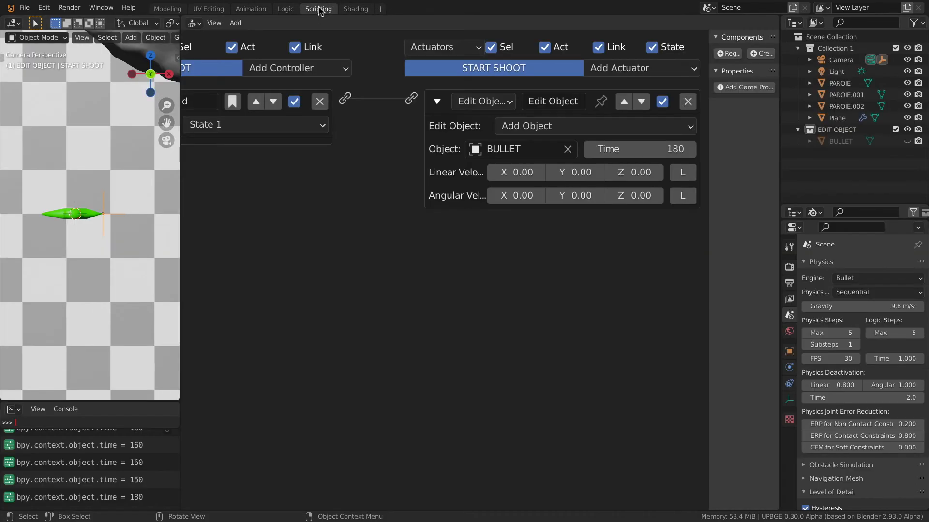
- Rename START SHOOT's mouse sensor as TIR and enable its True level triggering with Skip at 0
left_click(316, 9)
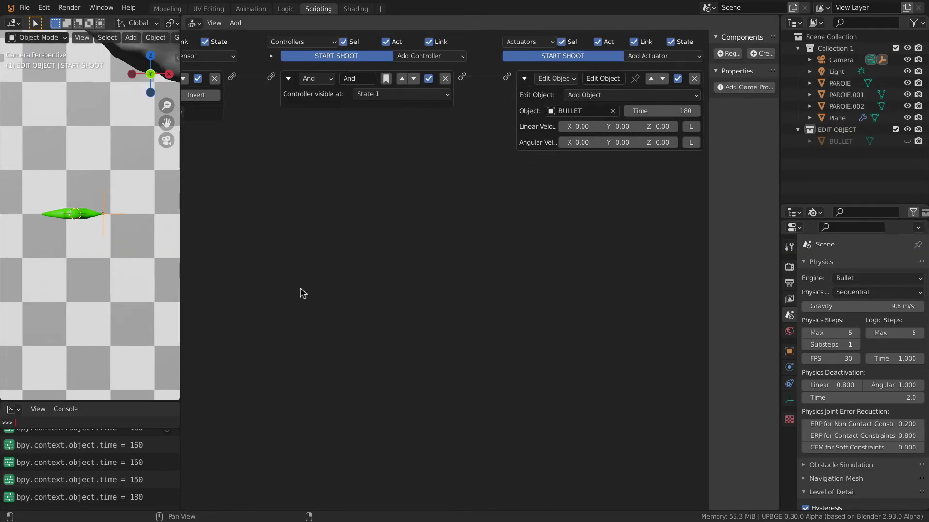
middle_click_drag(236, 251, 516, 207)
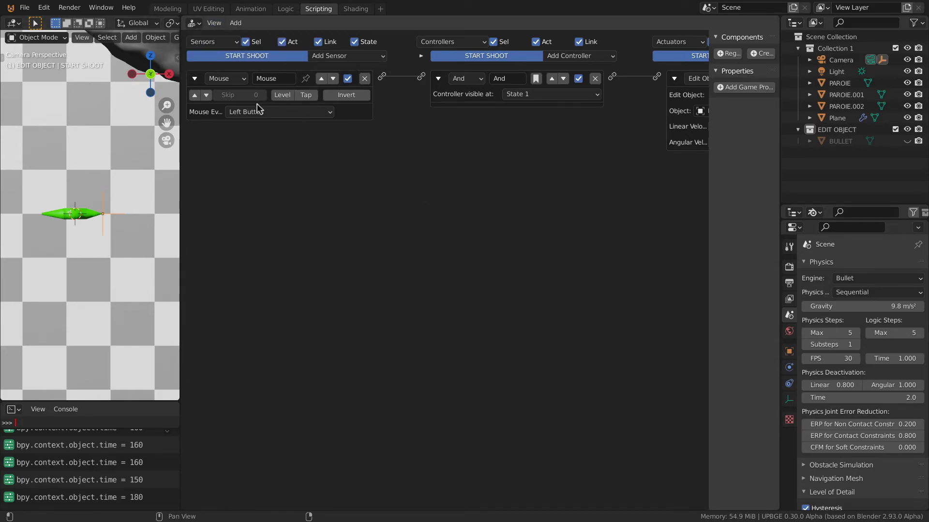
left_click(271, 83)
type("TIR")
key("Return")
left_click(196, 95)
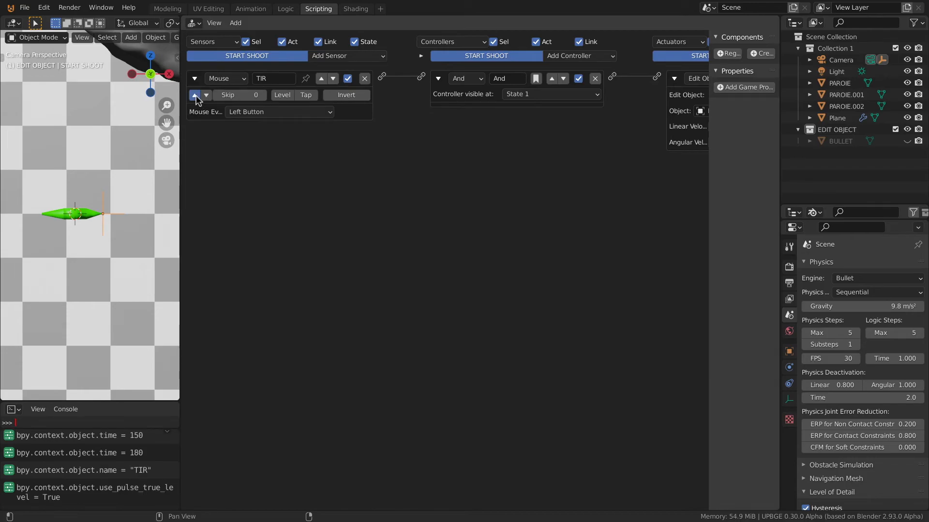
left_click(237, 97)
left_click(265, 157)
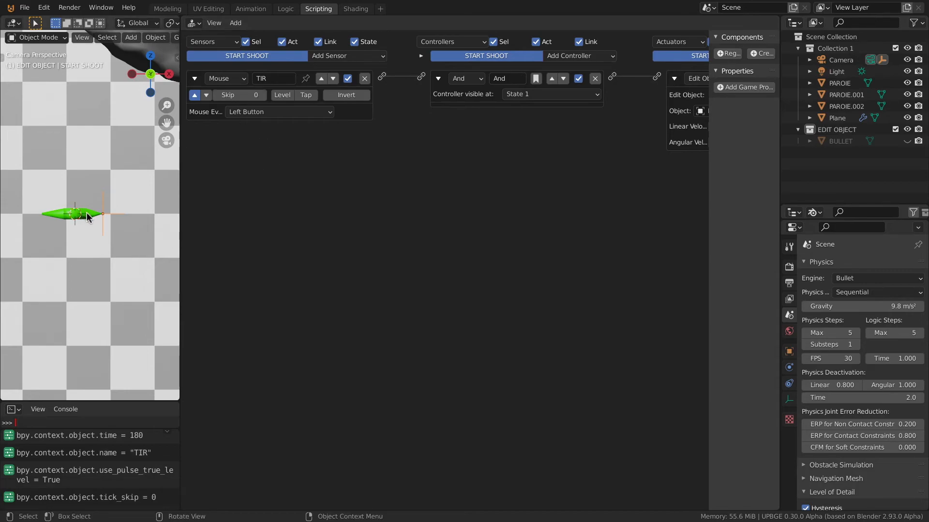
- Play-test the game to check how the bullets fire with the pulsed TIR sensor at Skip 0
key("Home")
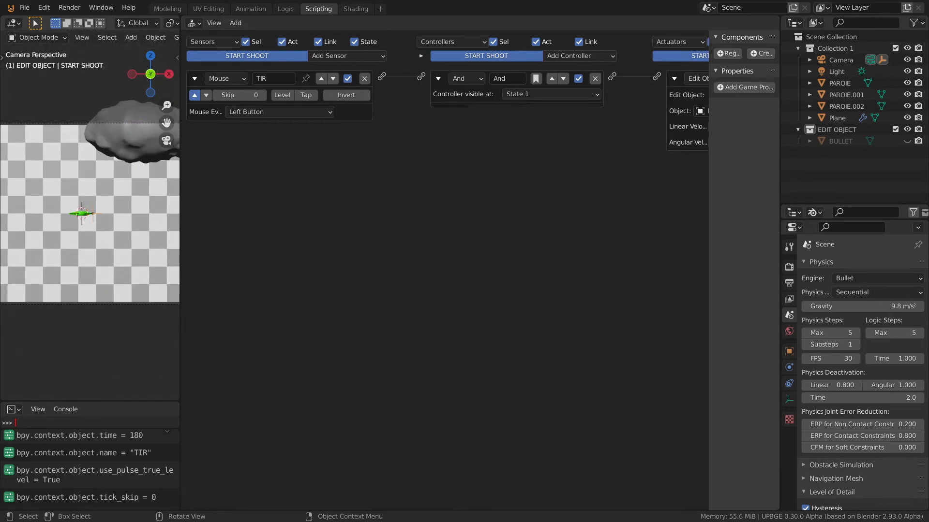
key("p")
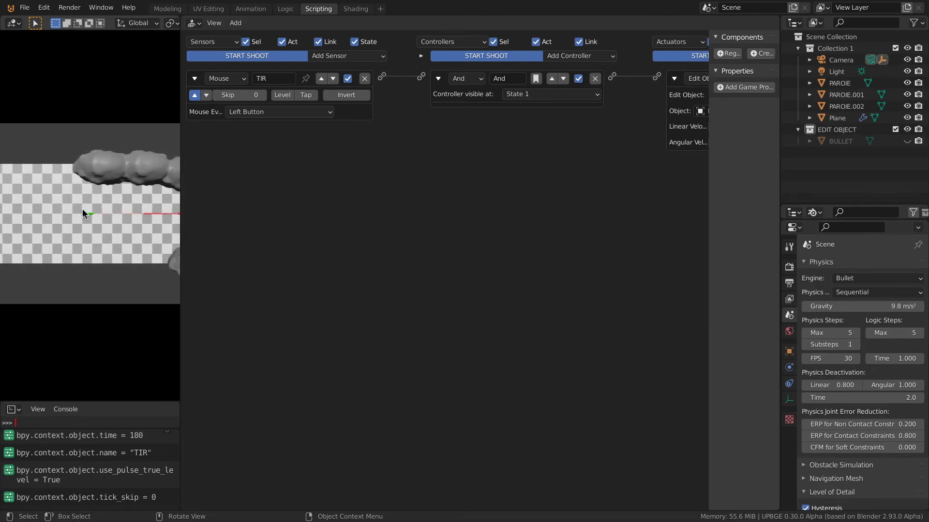
key("Escape")
- Set the TIR sensor's Skip to 30 and play-test the firing rate in the Modeling workspace
scroll(84, 216, "up", 1)
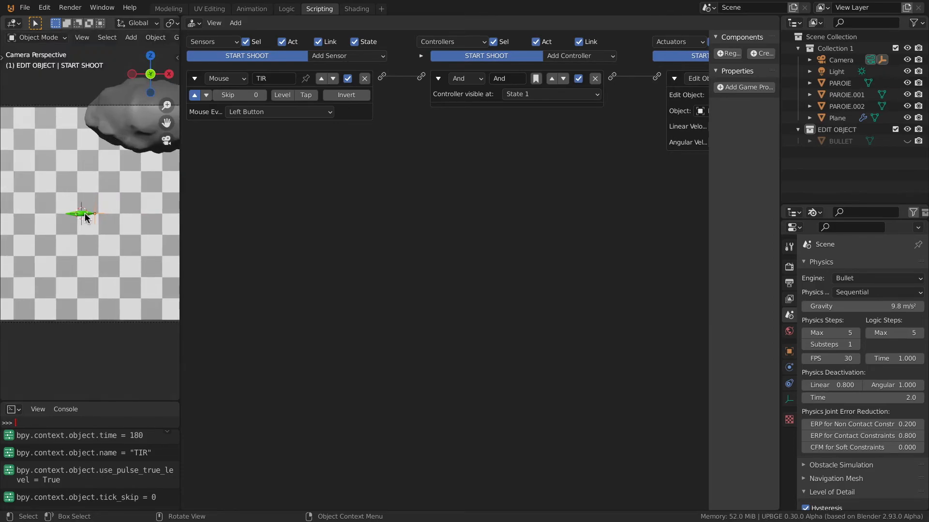
middle_click_drag(85, 213, 74, 214)
key("KP_0")
left_click_drag(243, 96, 247, 96)
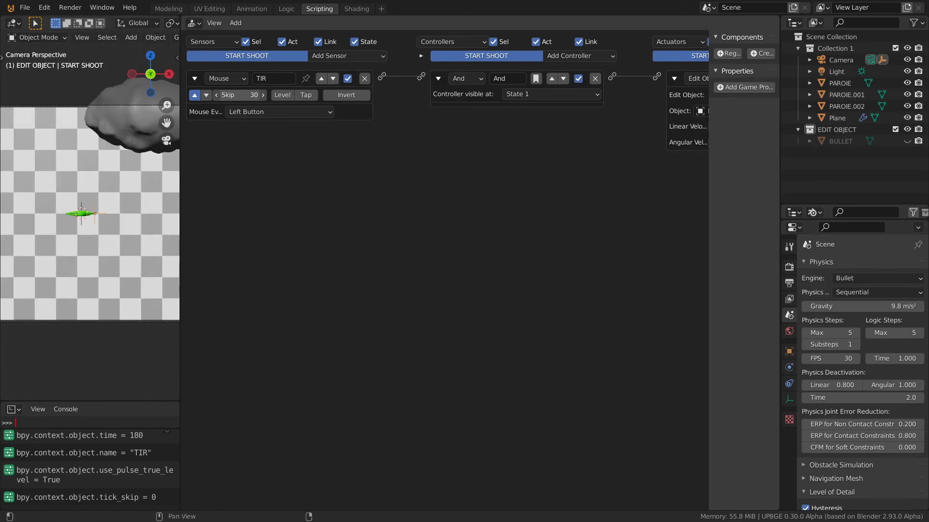
left_click_drag(247, 96, 248, 96)
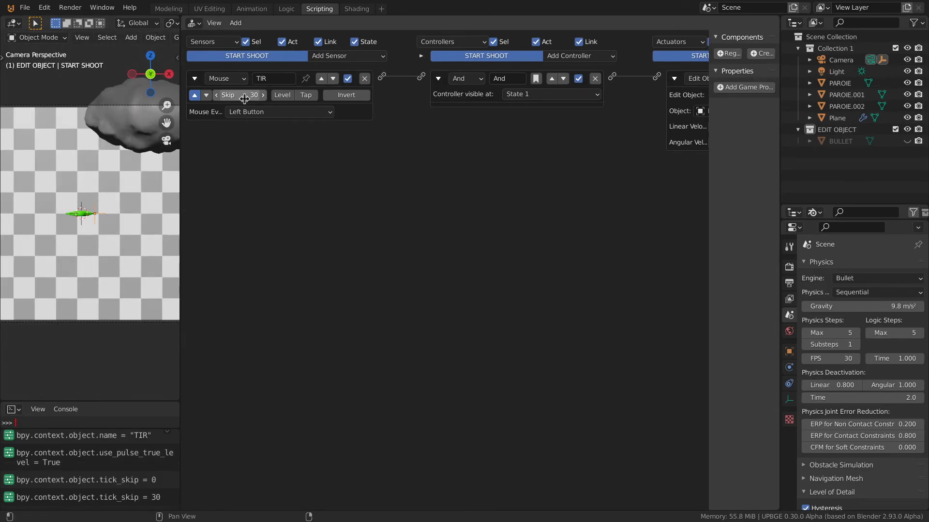
left_click(167, 9)
key("p")
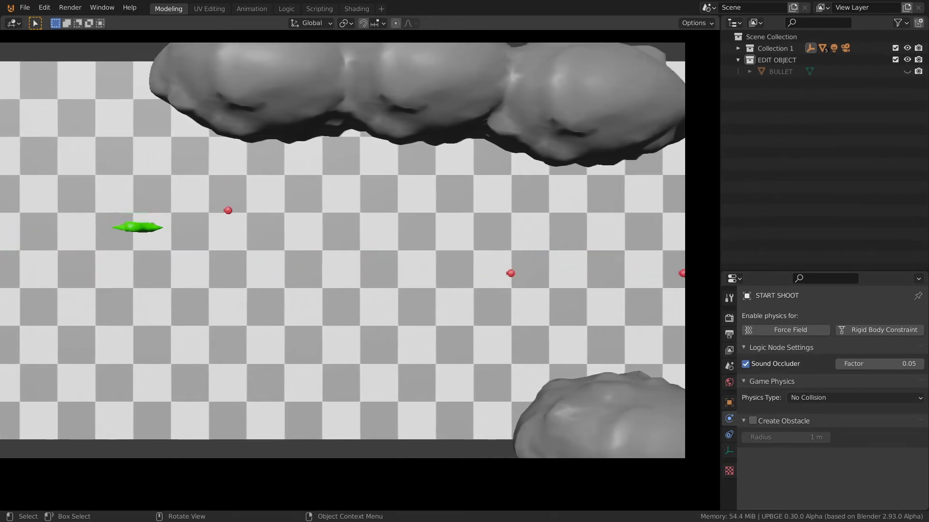
key("Escape")
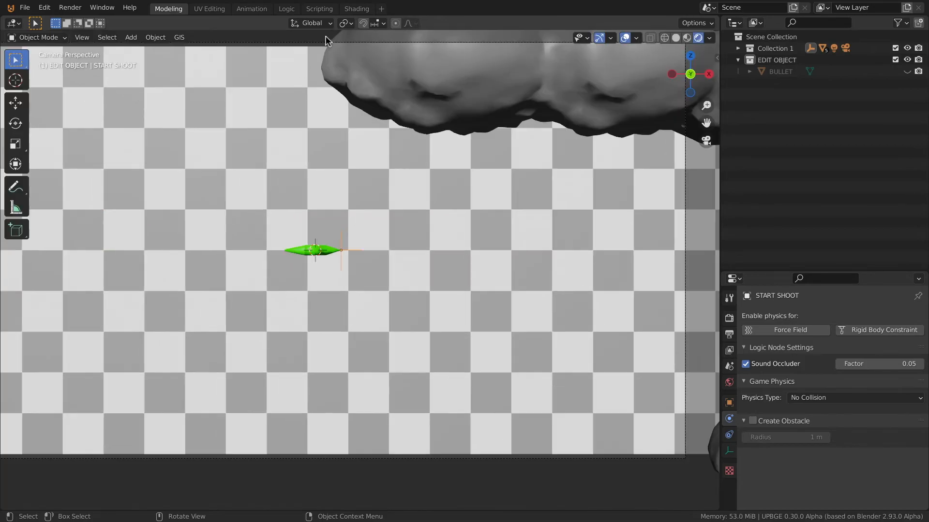
- Reduce the TIR sensor's Skip to about 11 and return to the Modeling workspace
left_click(331, 12)
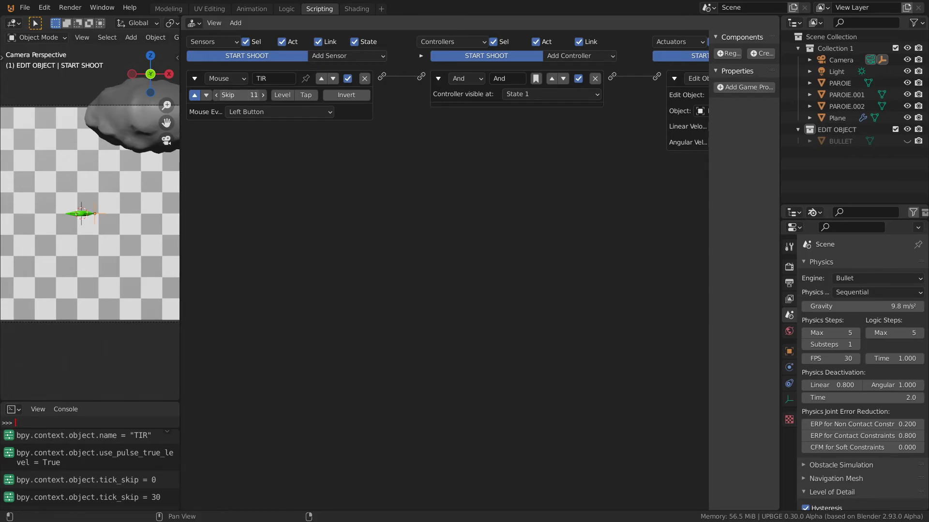
left_click(166, 8)
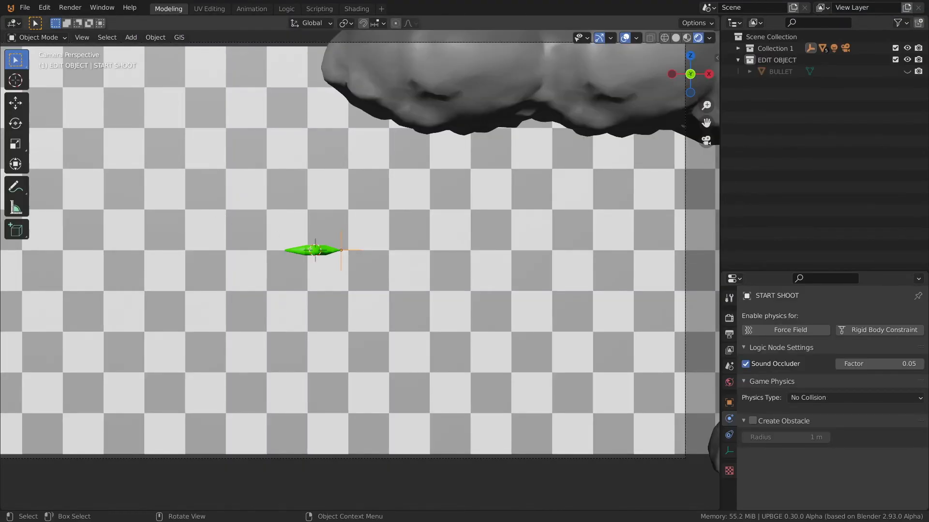
- Play-test the reduced Skip, moving the ship up, down and sideways while firing bullets continuously
key("p")
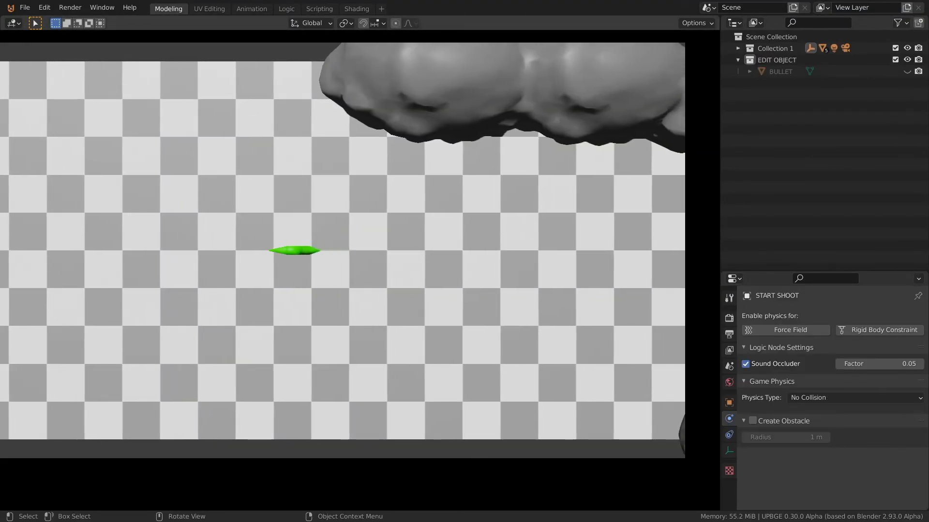
key("Up")
key("space")
key("Left")
key("space")
key("space")
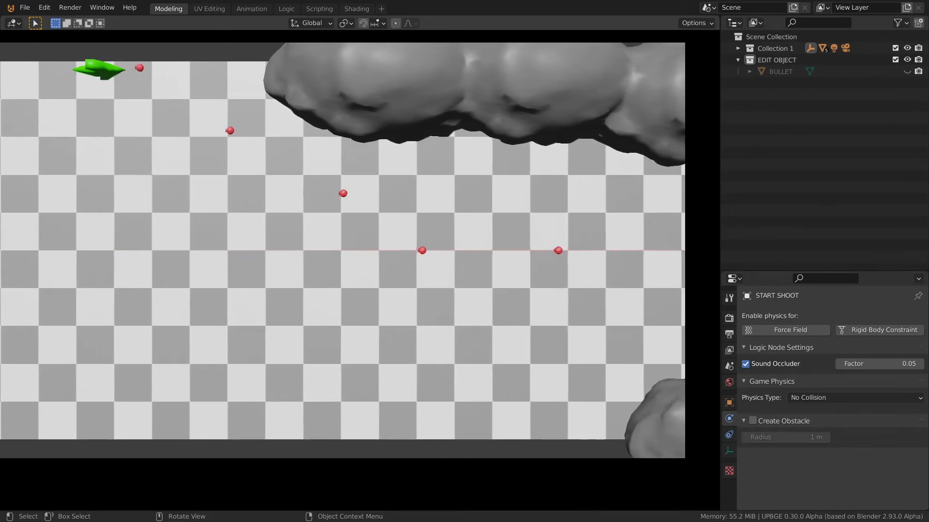
key("Down")
key("space")
key("space")
key("Down")
key("Down")
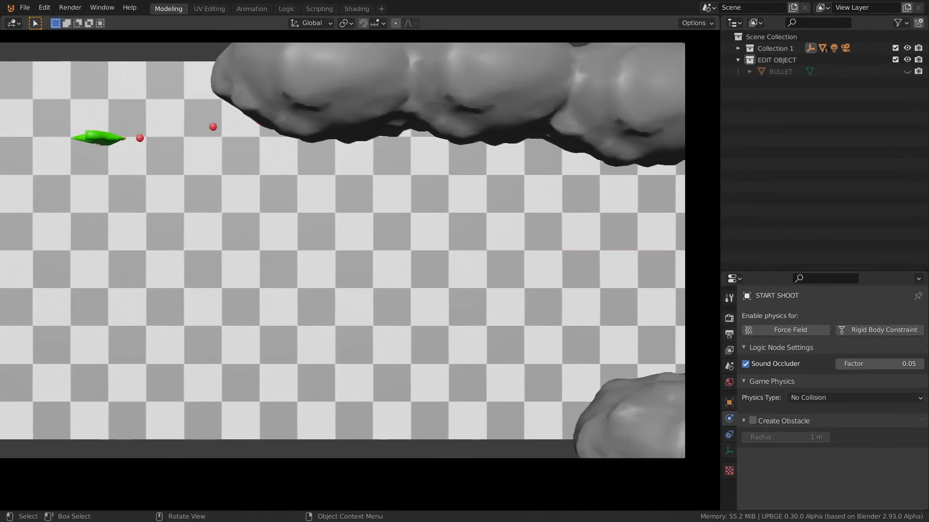
key("Down")
key("Down")
key("Right")
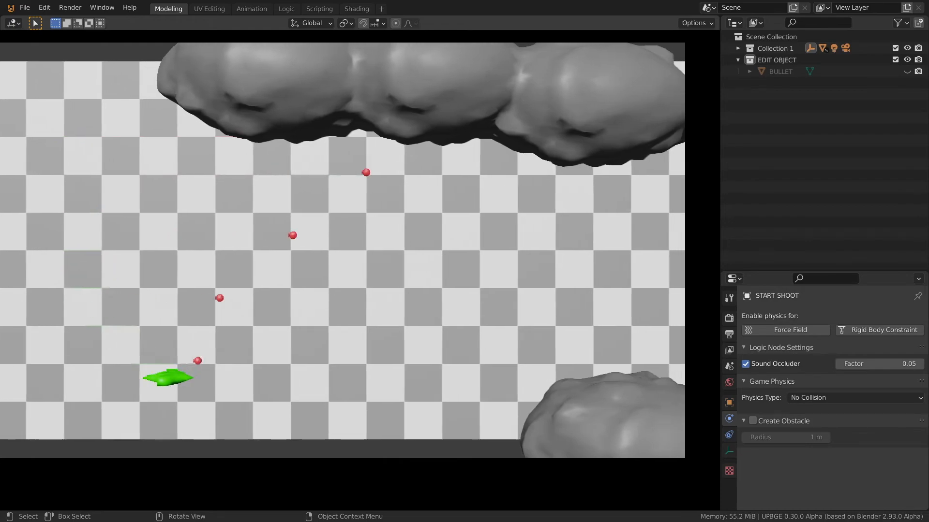
key("Down")
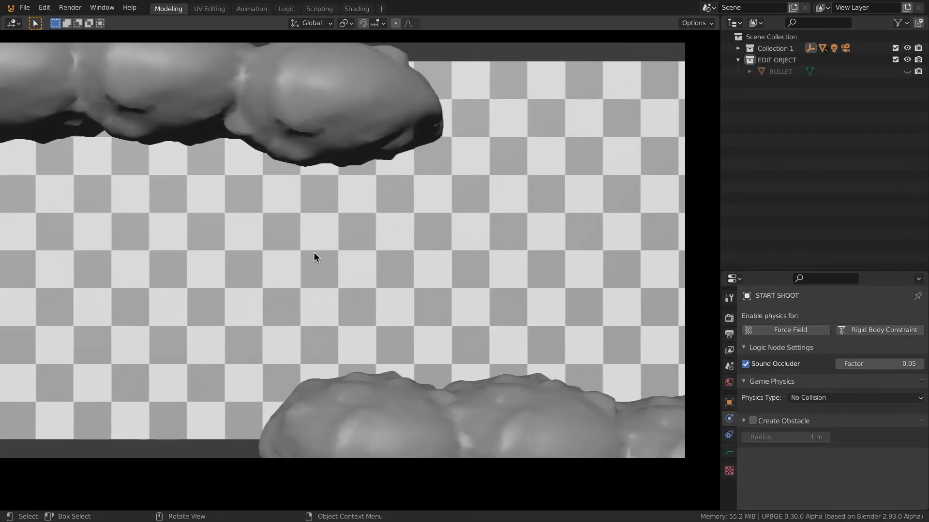
key("Escape")
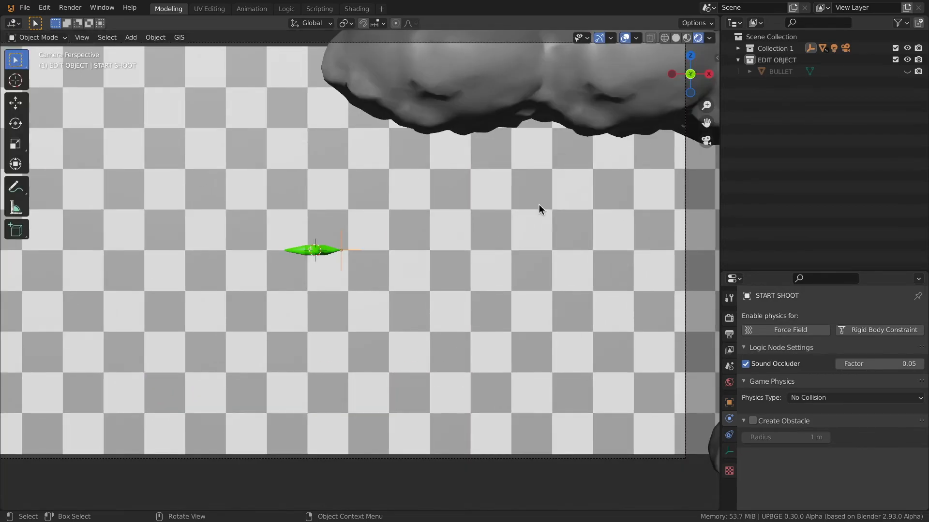
- Run the game from the front orthographic view to examine the ship's run through the level
middle_click_drag(539, 205, 543, 207)
scroll(513, 227, "up", 2)
key("KP_1")
middle_click_drag(426, 293, 259, 259, "shift")
scroll(313, 257, "up", 5)
scroll(394, 262, "down", 1)
key("p")
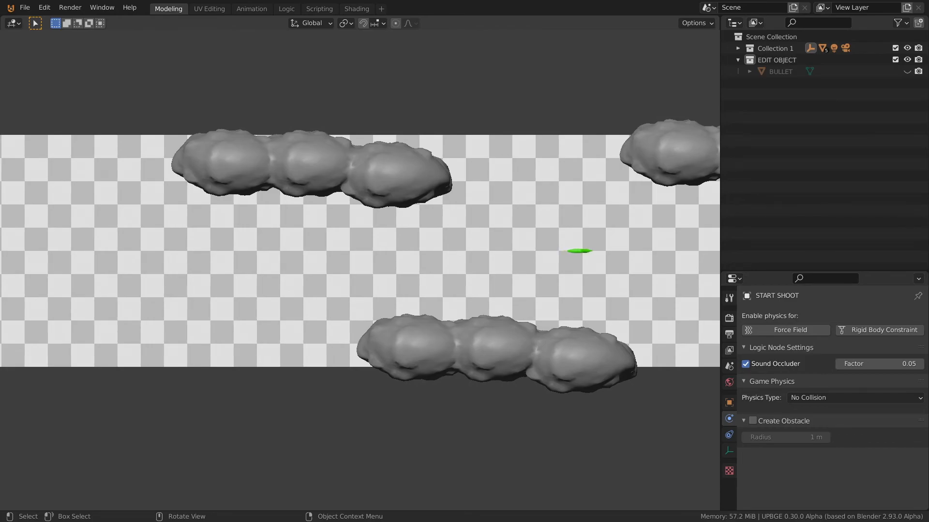
key("Escape")
- Add a cube mesh at the ship's position in the EDIT OBJECT collection
mouse_move(328, 236)
middle_mouse_down()
mouse_move(350, 283)
mouse_move(373, 271)
mouse_move(316, 250)
middle_mouse_up()
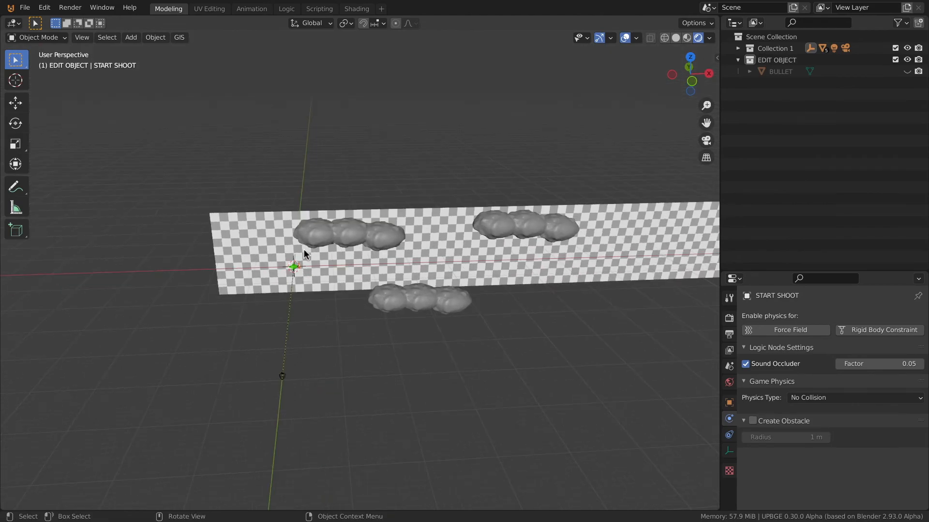
key("shift+a")
mouse_move(315, 251)
left_click(355, 263)
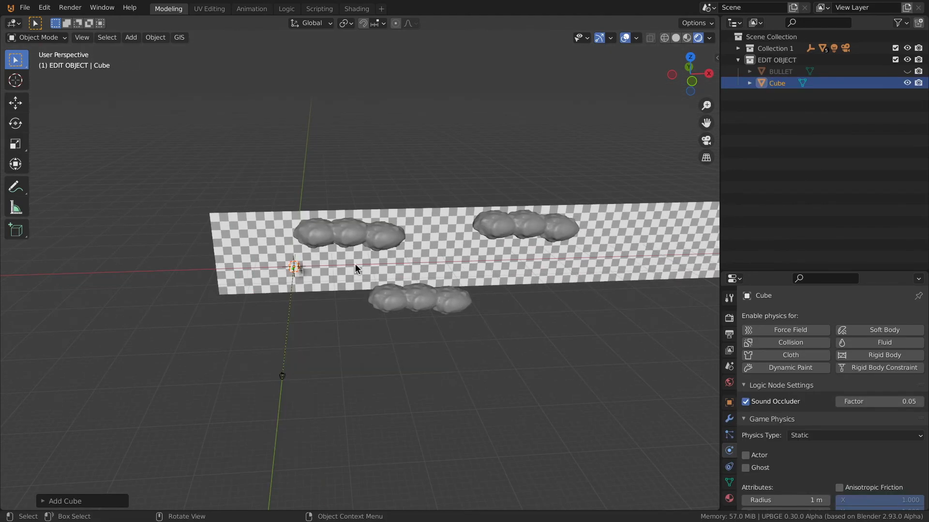
scroll(279, 277, "up", 5)
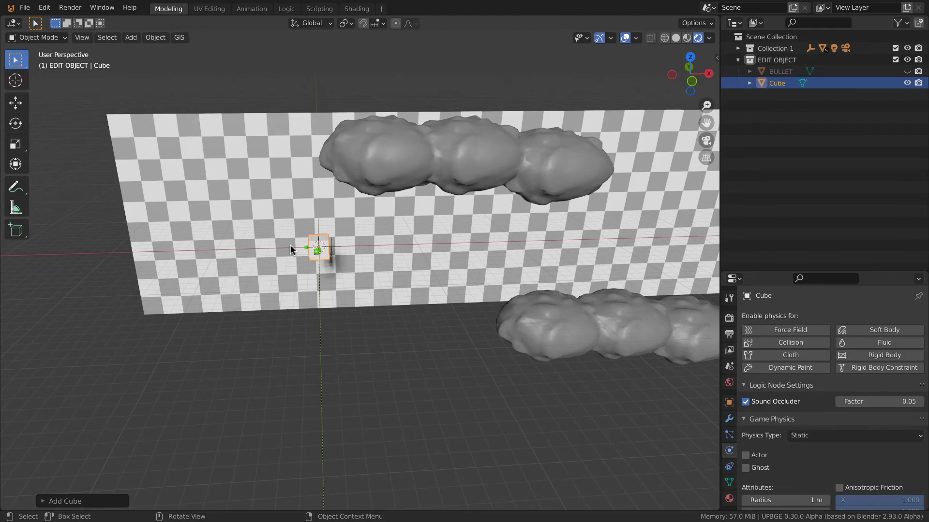
- Give the cube a new material named FIN DE COURSE
key("KP_1")
left_click(728, 498)
left_click(785, 366)
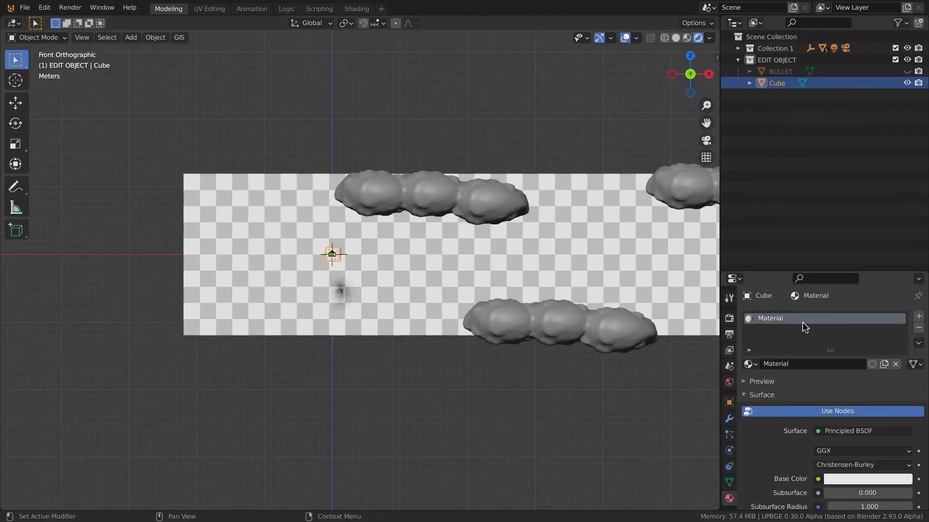
double_click(779, 320)
type("FIN DECOURS")
key("Return")
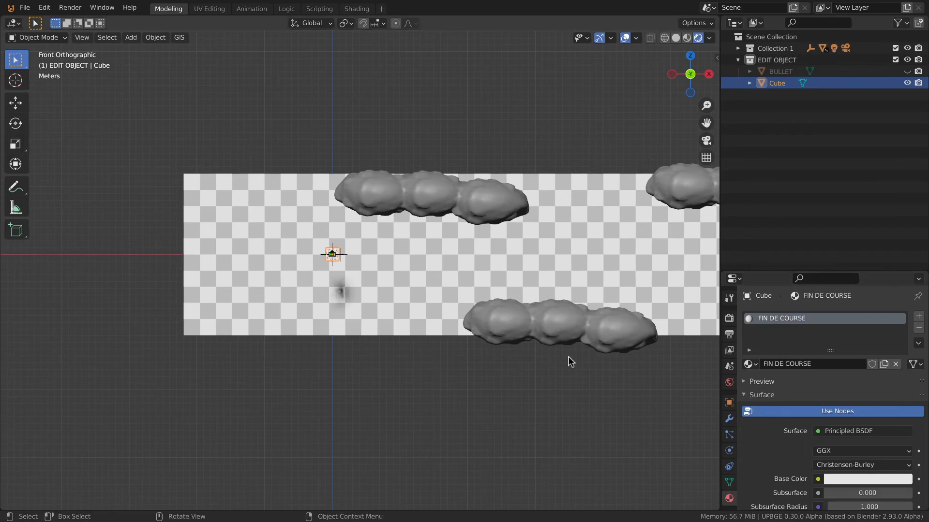
- Set the Shadow Mode of the FIN DE COURSE material to None
scroll(835, 429, "down", 15)
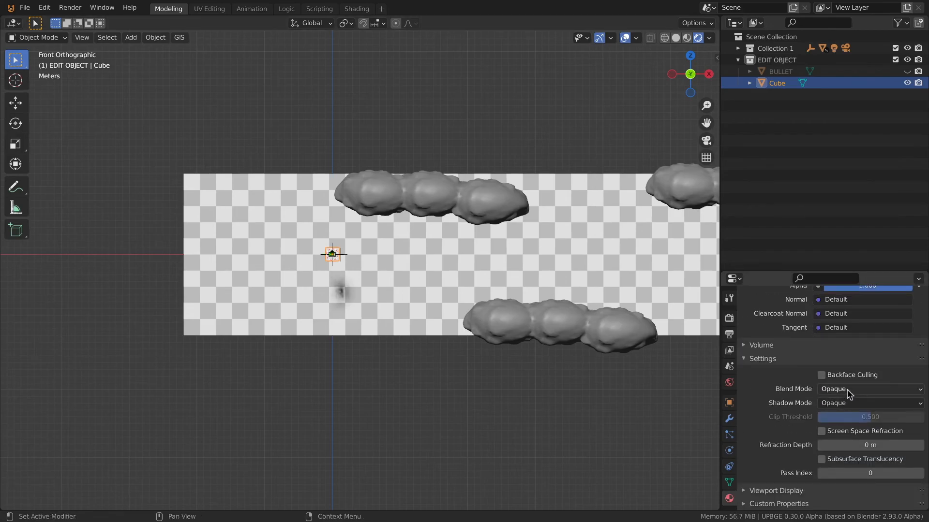
left_click(845, 404)
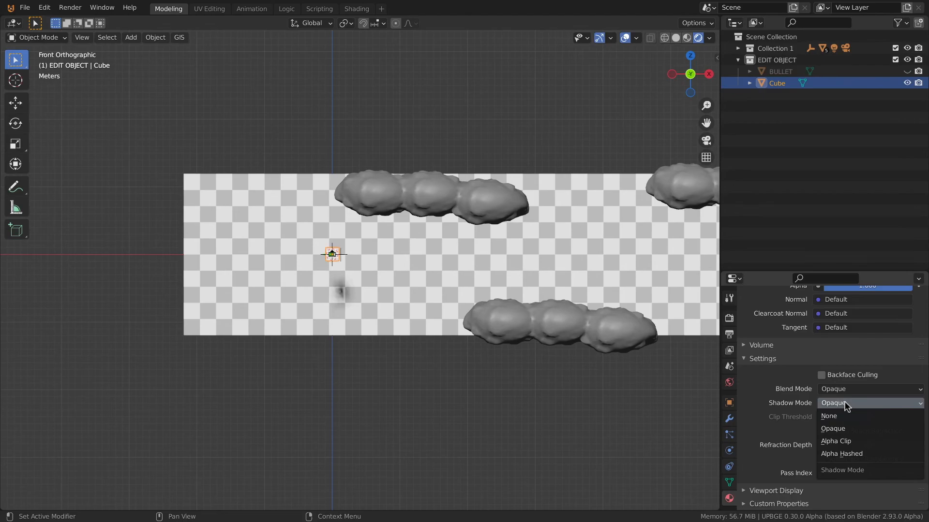
left_click(844, 416)
- Scale the cube down along the global X axis into a thin block, working in the camera view
scroll(304, 317, "up", 2)
middle_click_drag(310, 289, 253, 286, "shift")
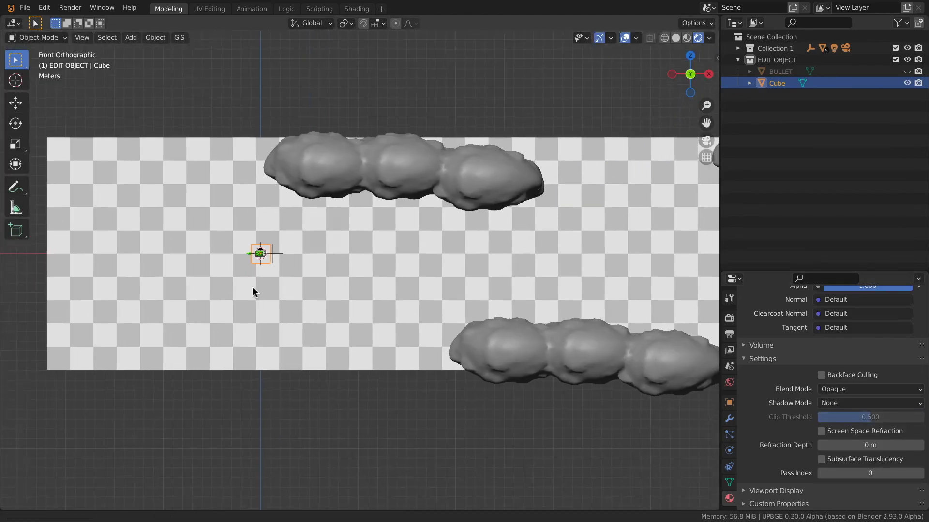
middle_click_drag(219, 252, 253, 280, "shift")
key("KP_0")
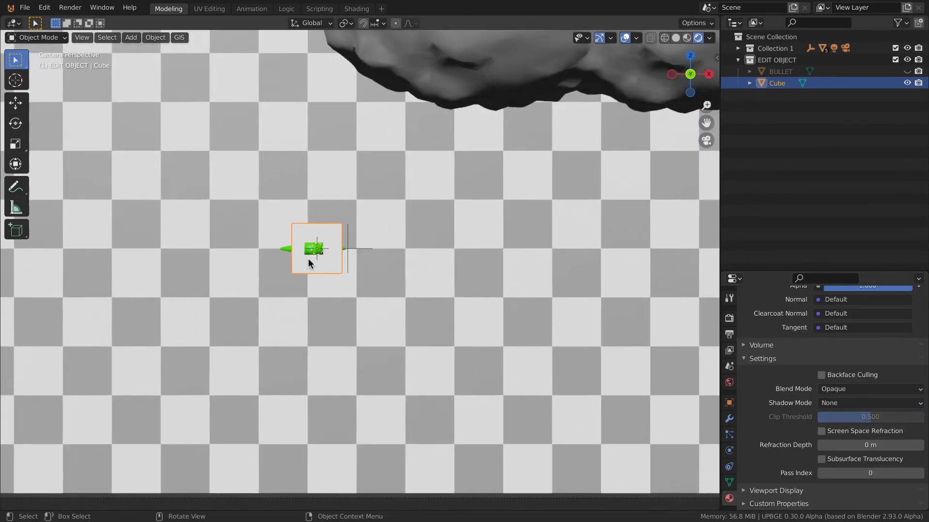
scroll(286, 279, "down", 3)
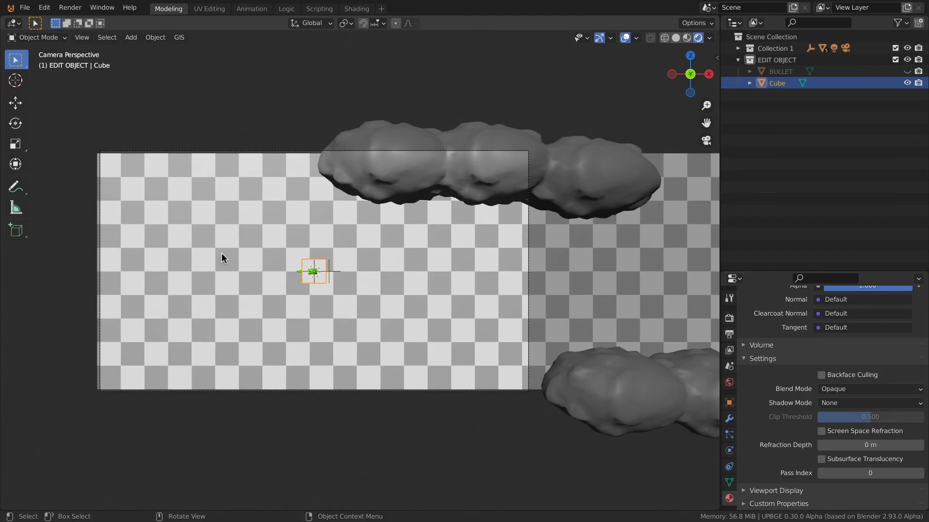
key("s")
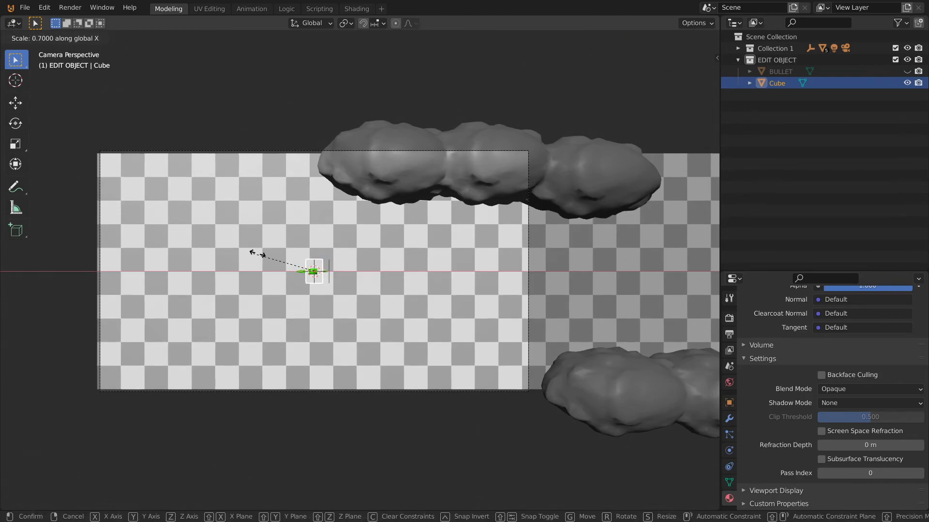
left_click(232, 257)
- Move the thin block along the global X axis to just outside the camera frame, ahead of the ship
key("shift+d")
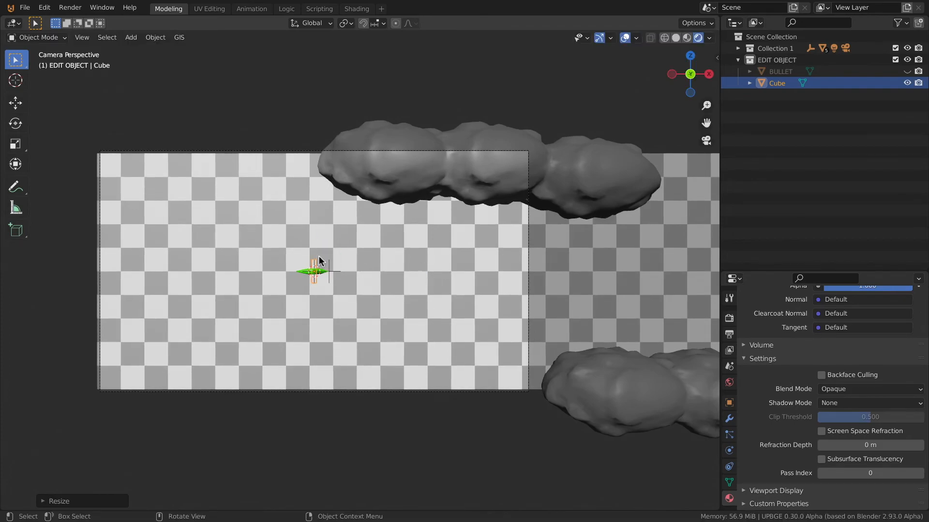
key("x")
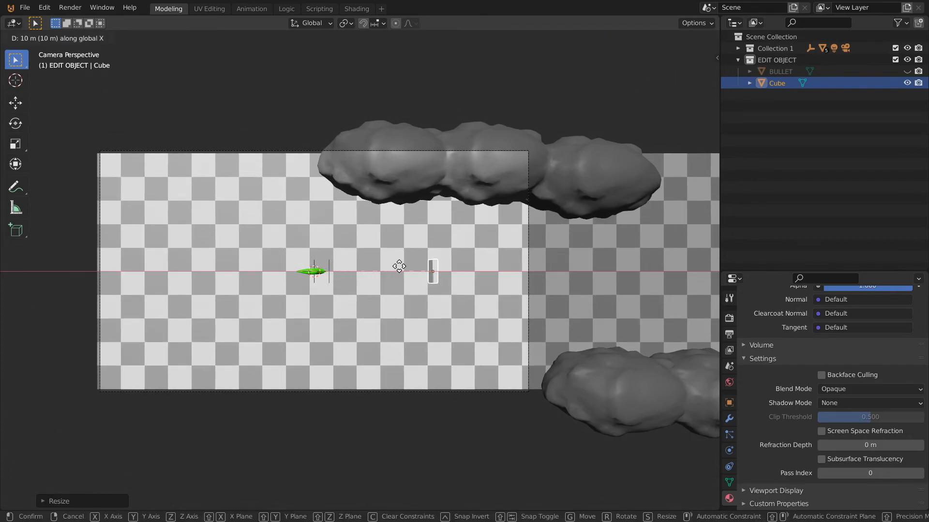
left_click(496, 271)
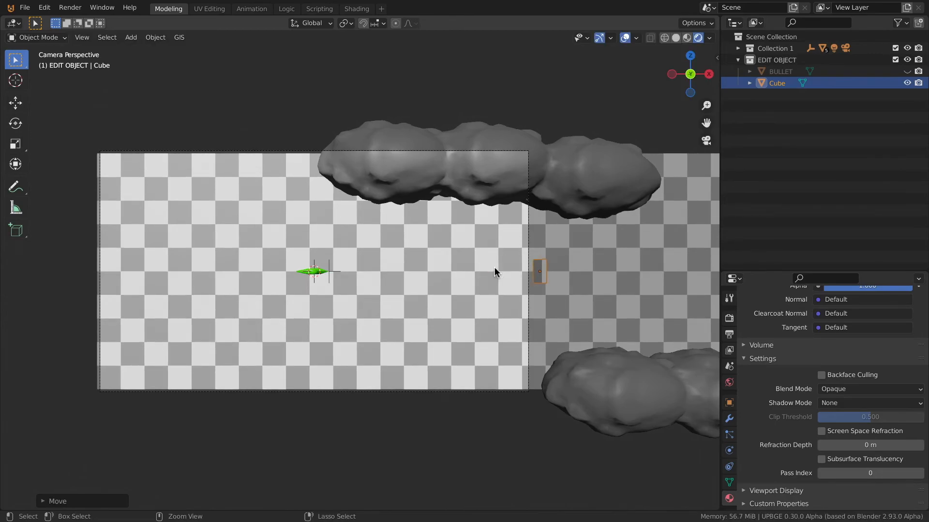
- Scale the thin block by about 10.9 along the global Z axis so it spans beyond the camera frame's height
key("s")
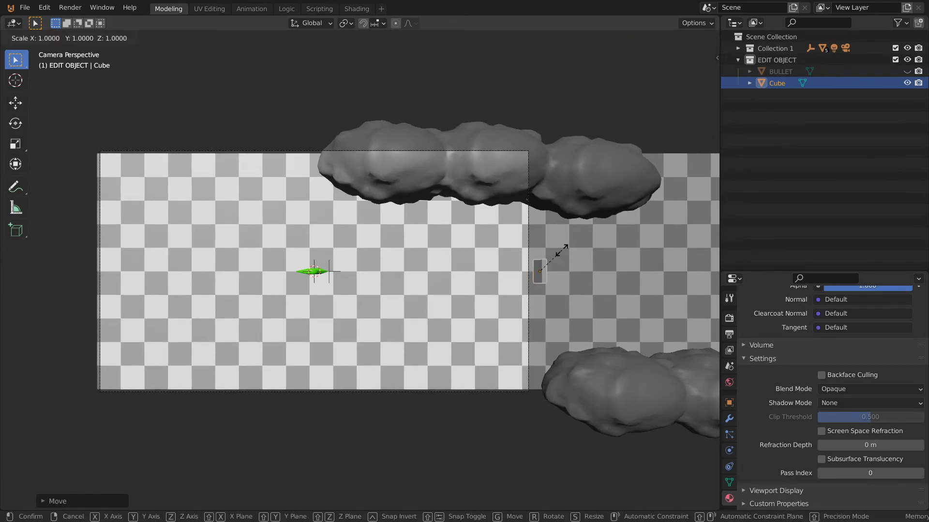
key("z")
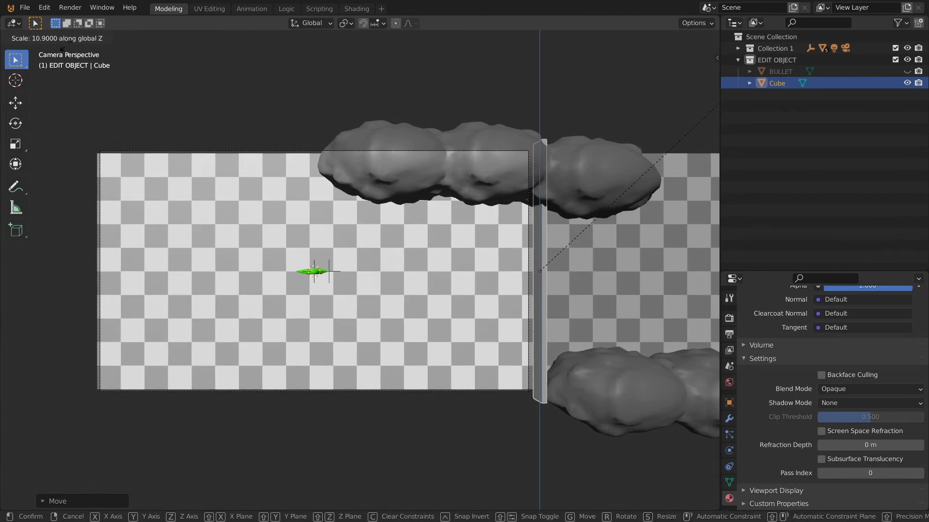
left_click(65, 54)
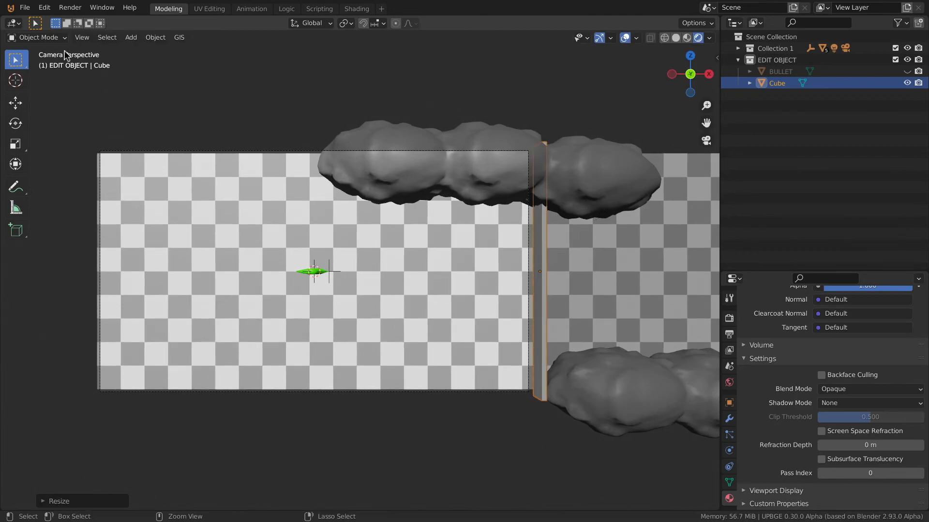
- Try the Ghost option in the tall block's game physics and test it by running the game
left_click(728, 450)
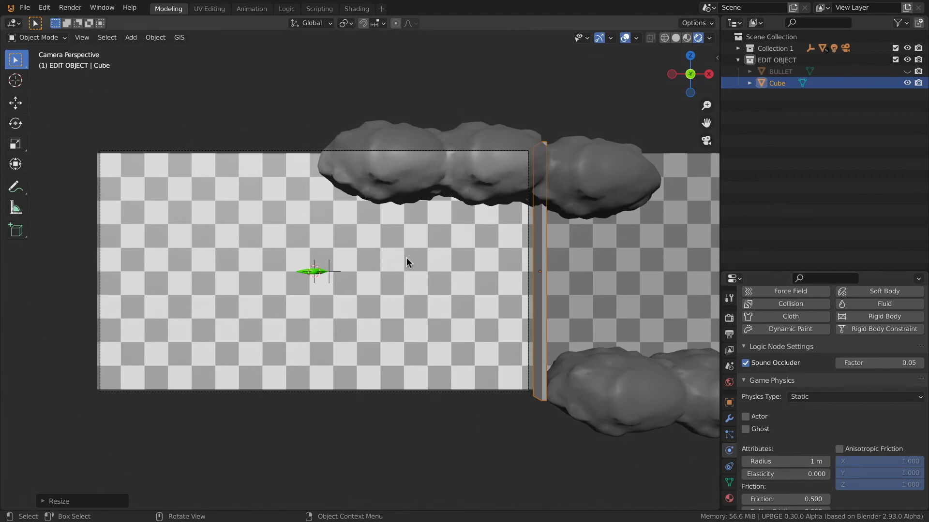
left_click(758, 430)
key("p")
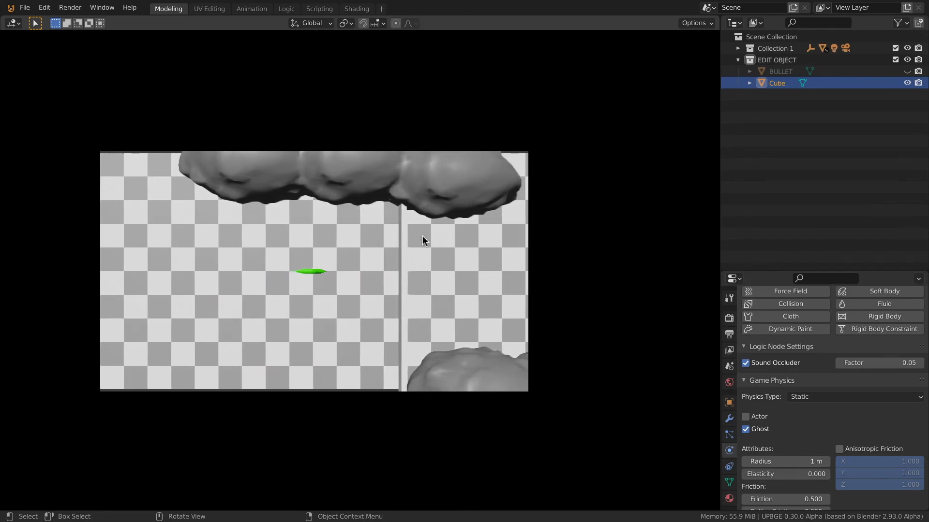
key("Escape")
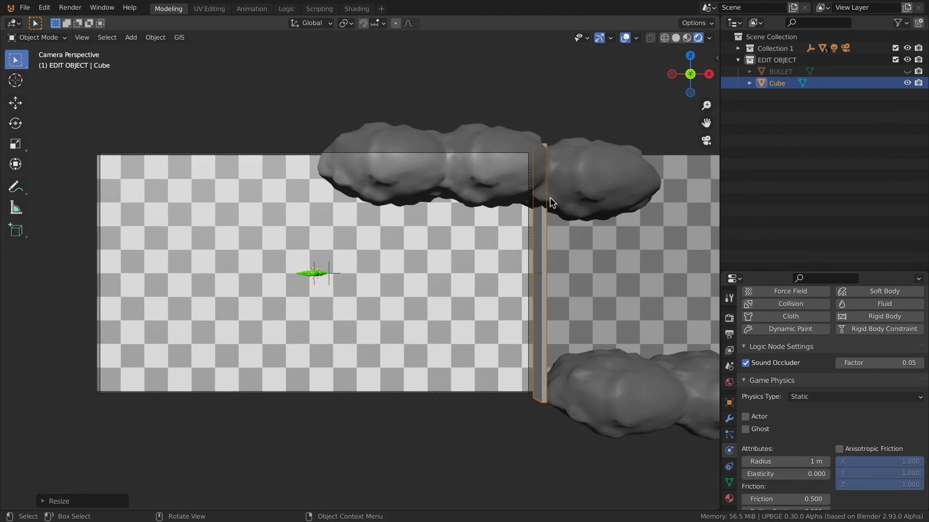
- Rename the tall block FIN DE COURSE and move it from the EDIT OBJECT collection into Collection 1
middle_click_drag(532, 195, 566, 227)
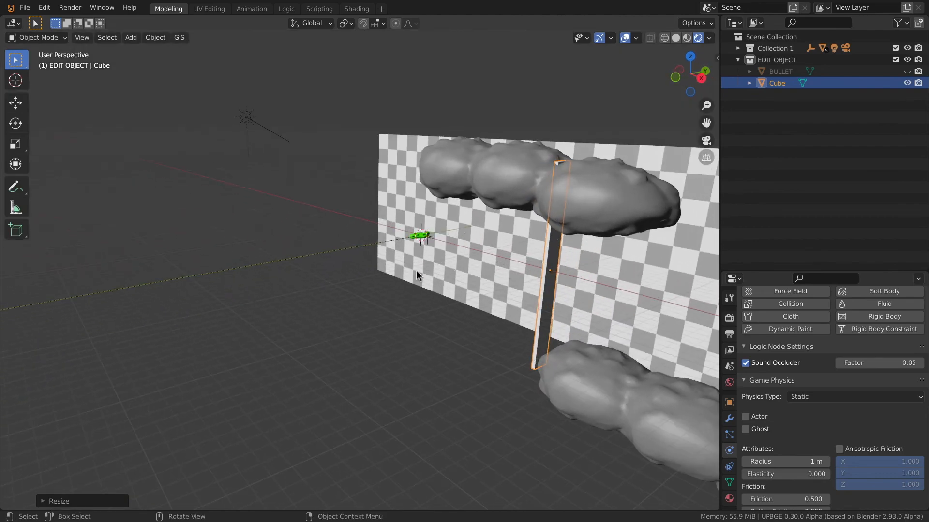
scroll(435, 276, "down", 3)
left_click(259, 290, "shift")
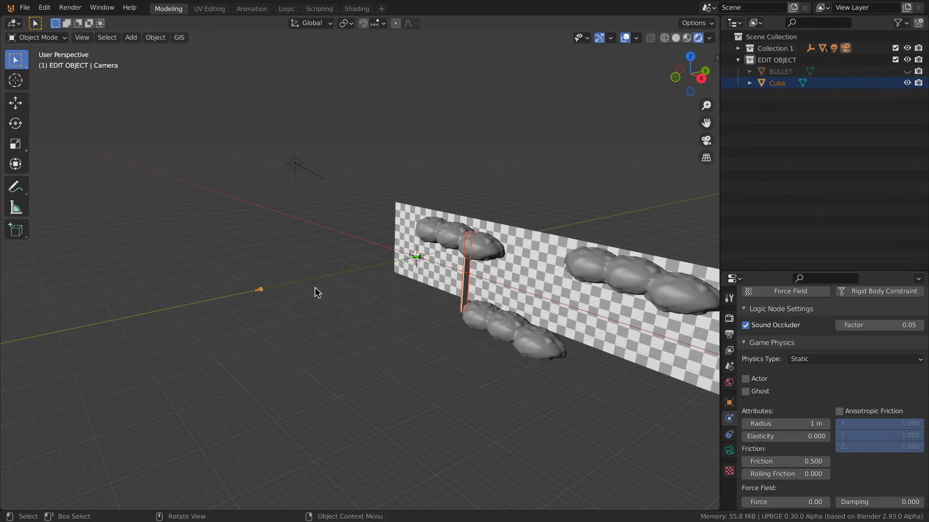
left_click(465, 279)
double_click(780, 83)
type("FIN DE C")
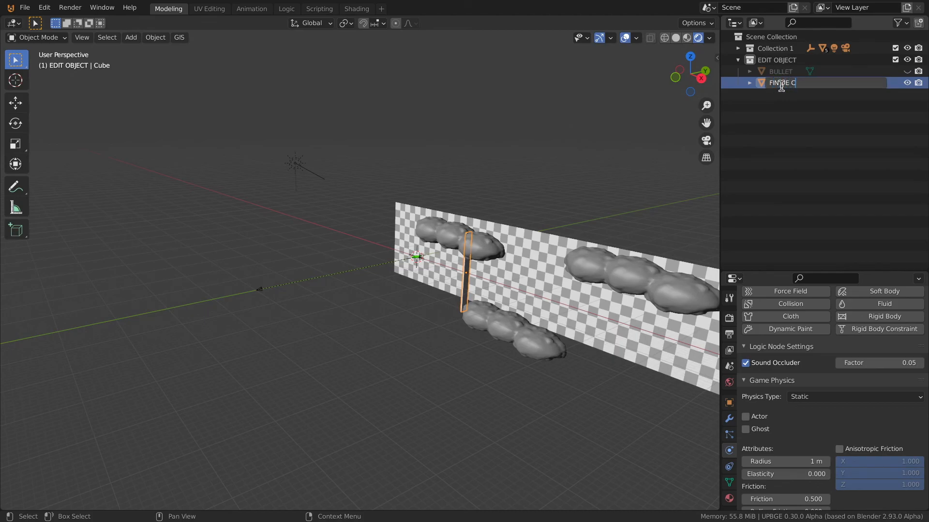
type("E")
key("Return")
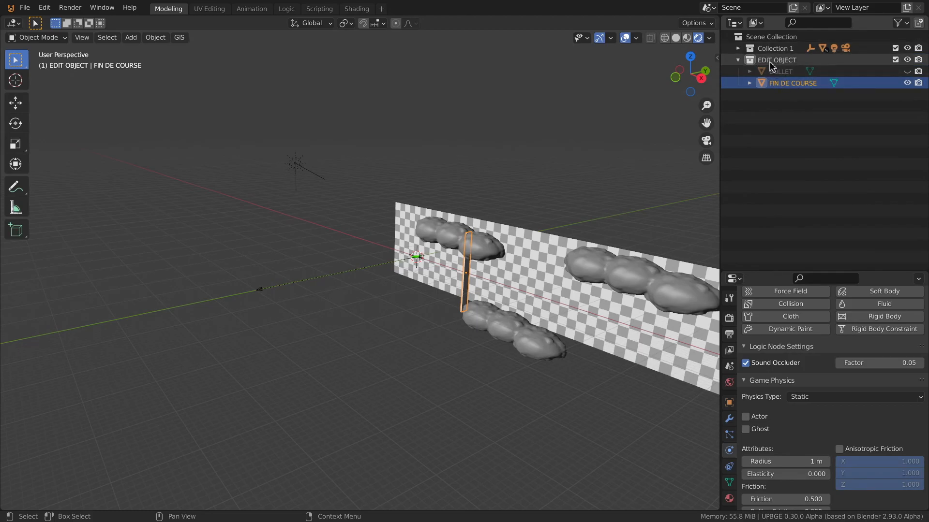
left_click_drag(779, 86, 776, 50)
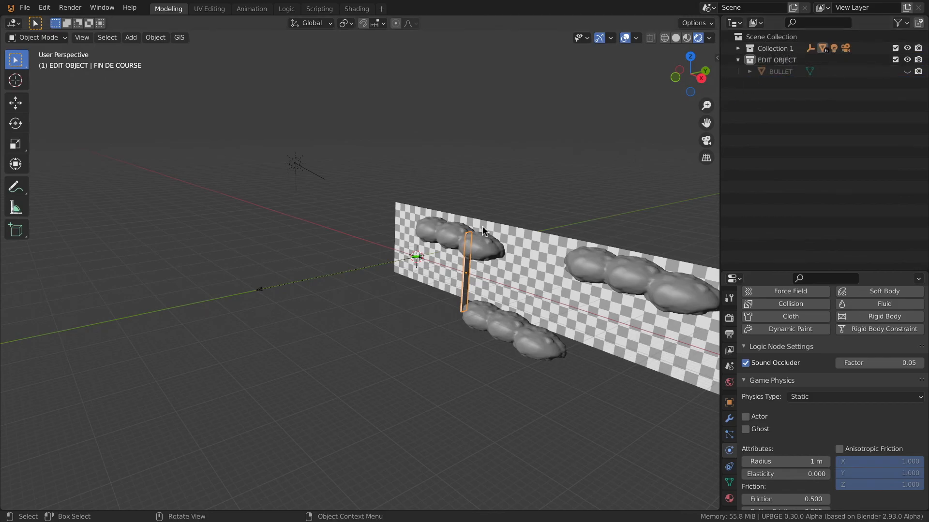
- Parent the FIN DE COURSE block to the camera with the Object option
left_click(259, 290)
key("ctrl+p")
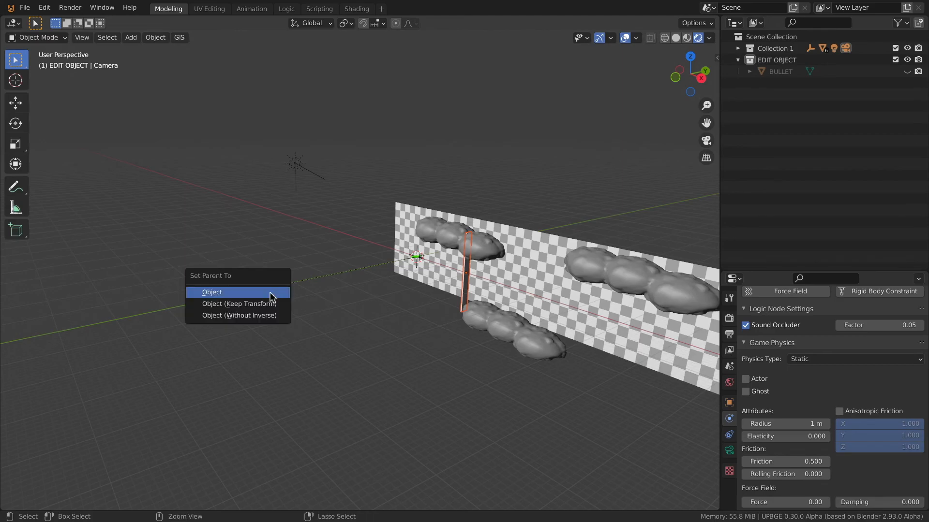
left_click(270, 292)
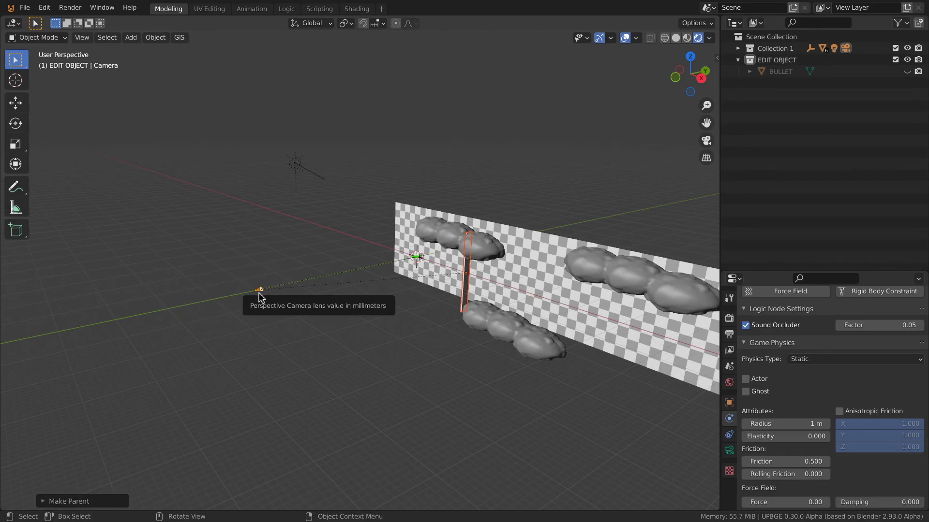
- Run the game from an angled perspective view, checking how the FIN DE COURSE block moves and how bullets meet it
middle_click_drag(384, 303, 430, 295)
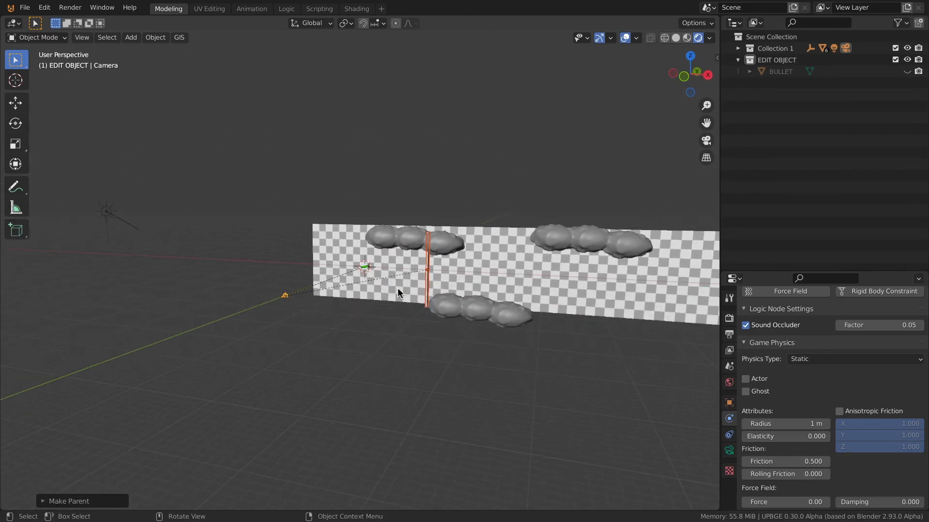
scroll(314, 279, "up", 3)
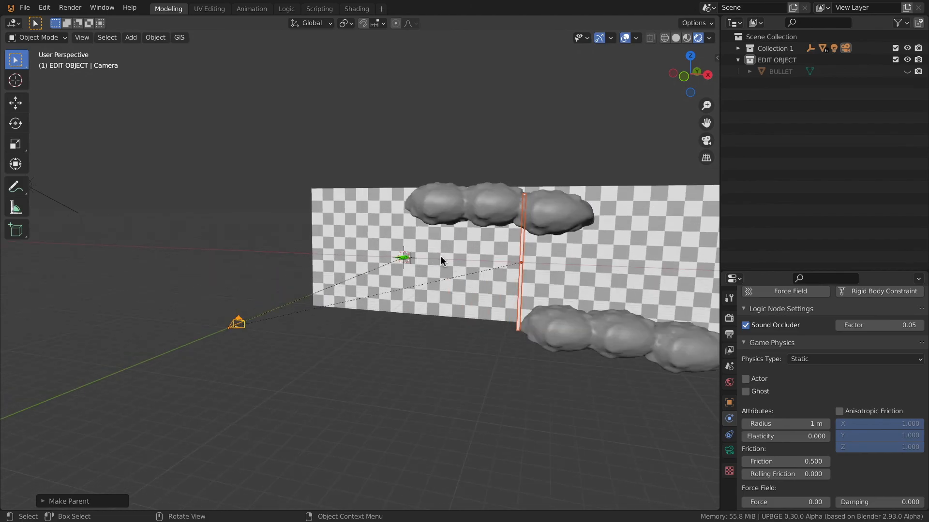
middle_click_drag(357, 239, 369, 246)
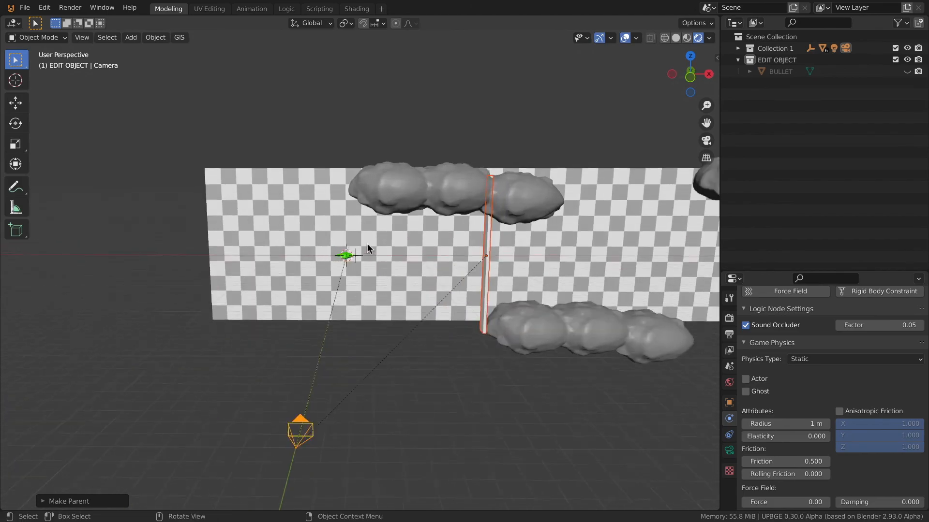
scroll(437, 264, "up", 3)
key("p")
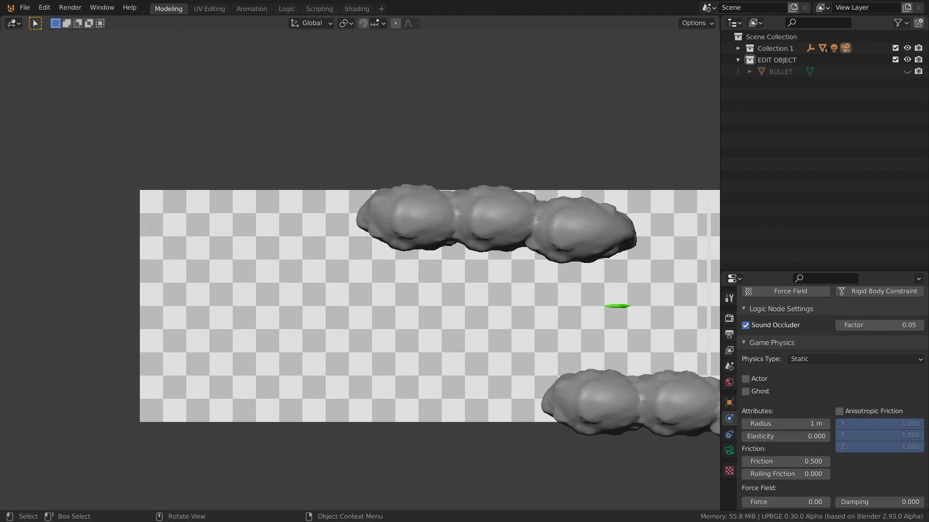
key("Escape")
key("KP_0")
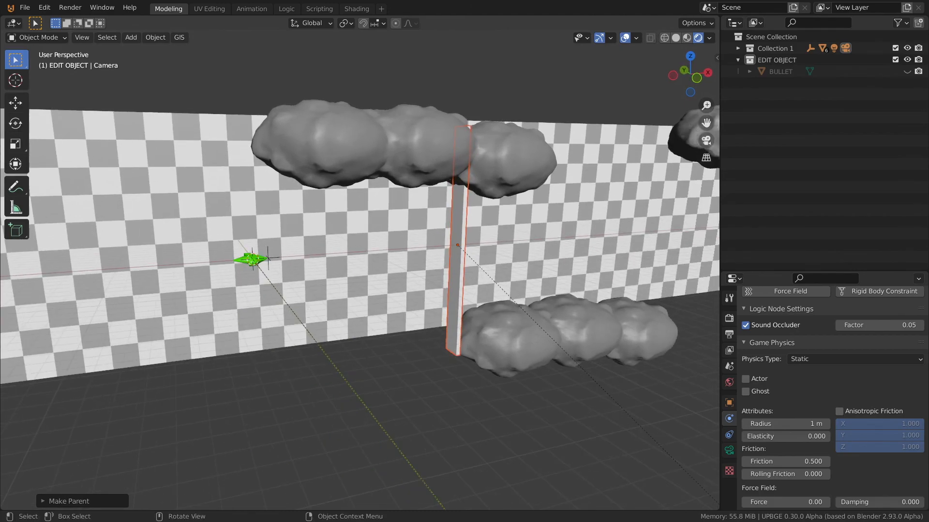
key("p")
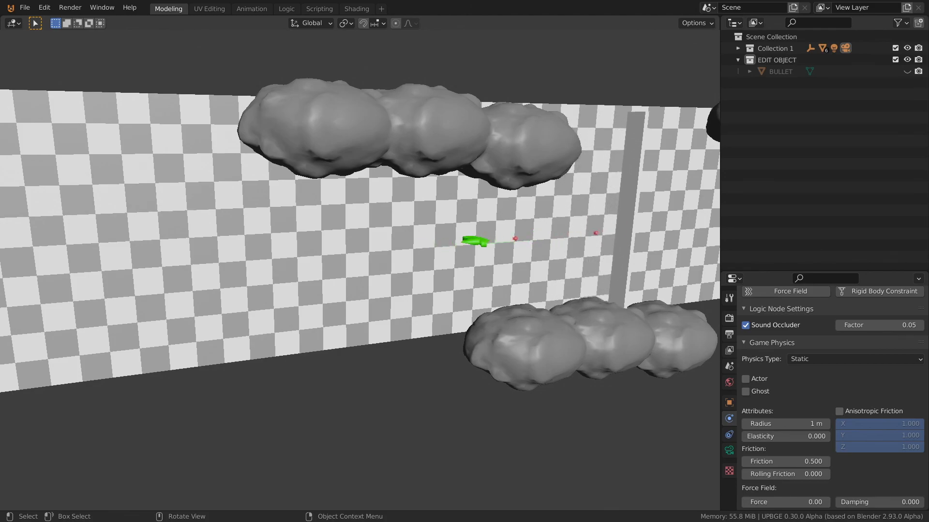
key("Escape")
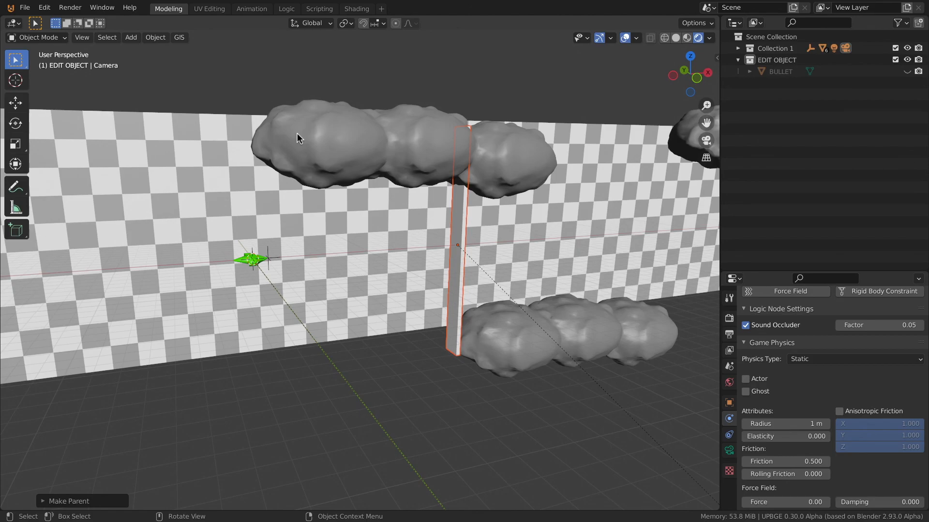
- Switch to the camera view and run the game to check the level as the player sees it
key("KP_0")
scroll(323, 280, "up", 2)
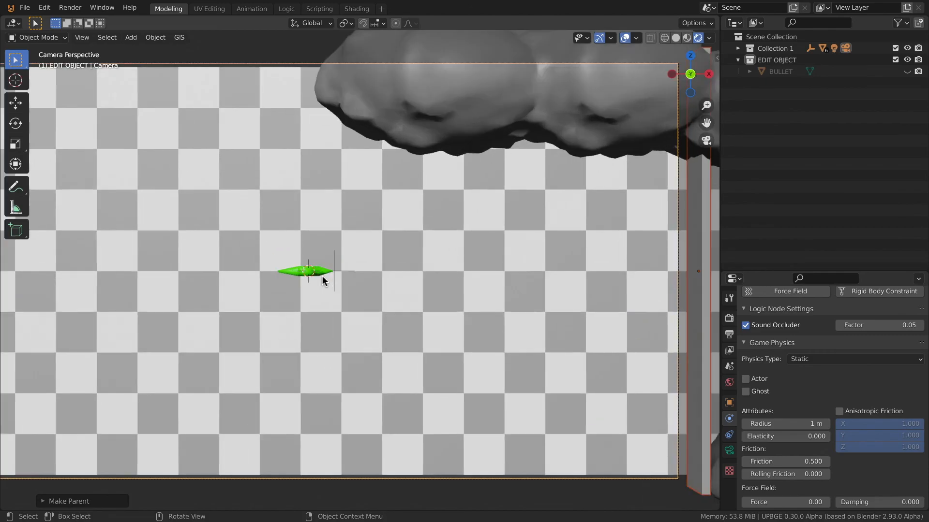
scroll(349, 310, "down", 2)
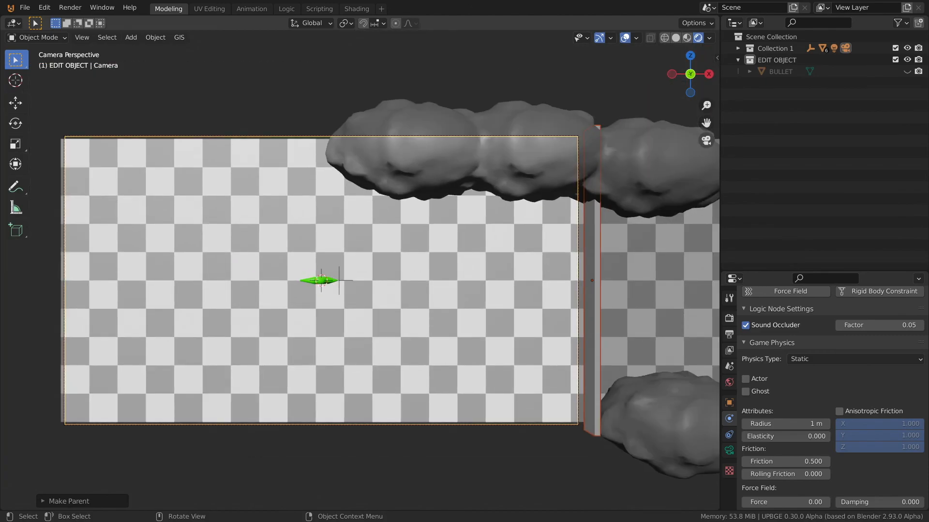
key("p")
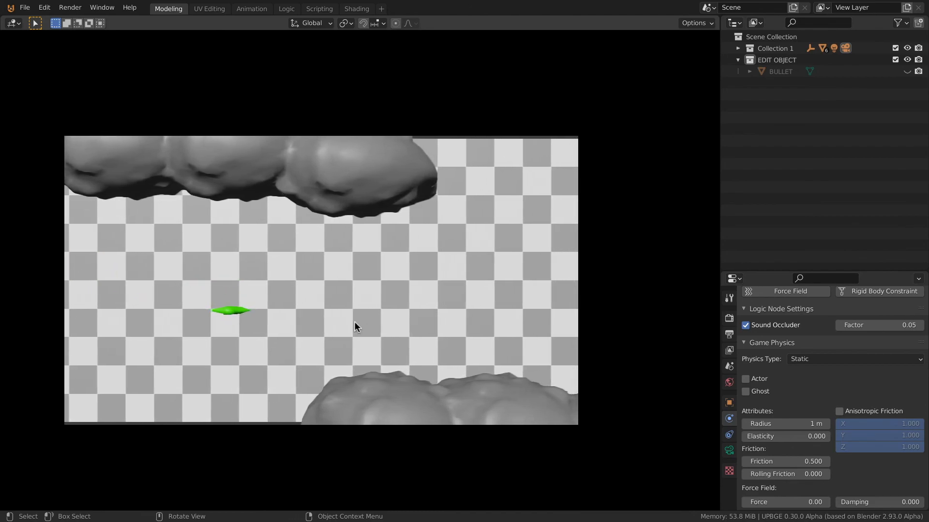
key("Escape")
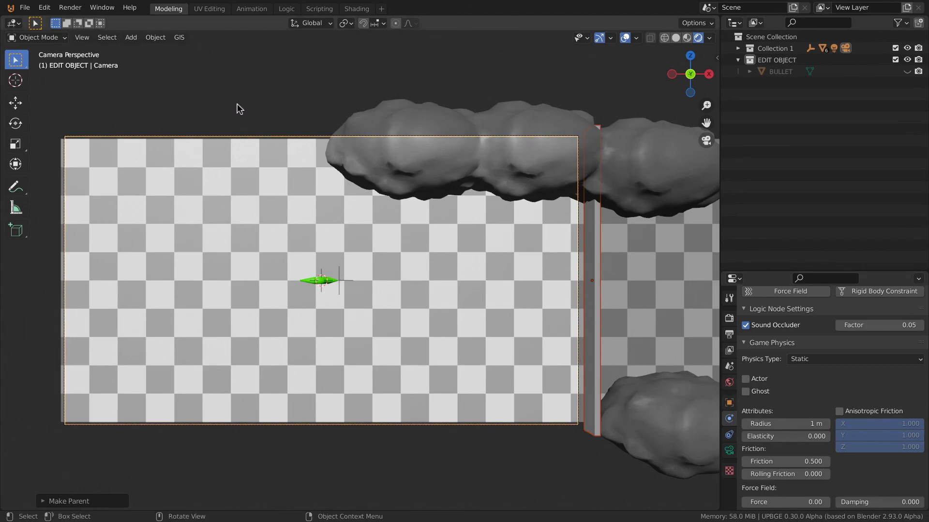
- Set the Time of the START SHOOT empty's Add Object actuator to 100 for BULLET
left_click(339, 279)
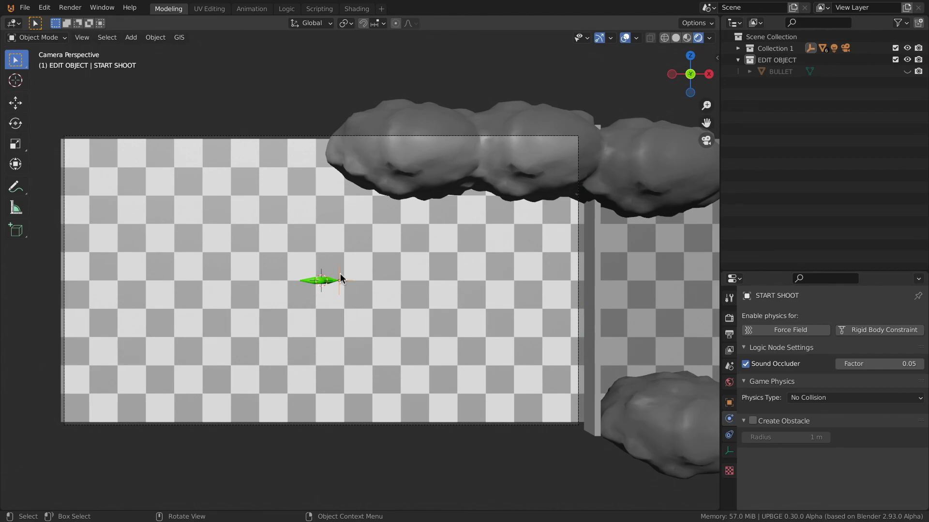
left_click(320, 9)
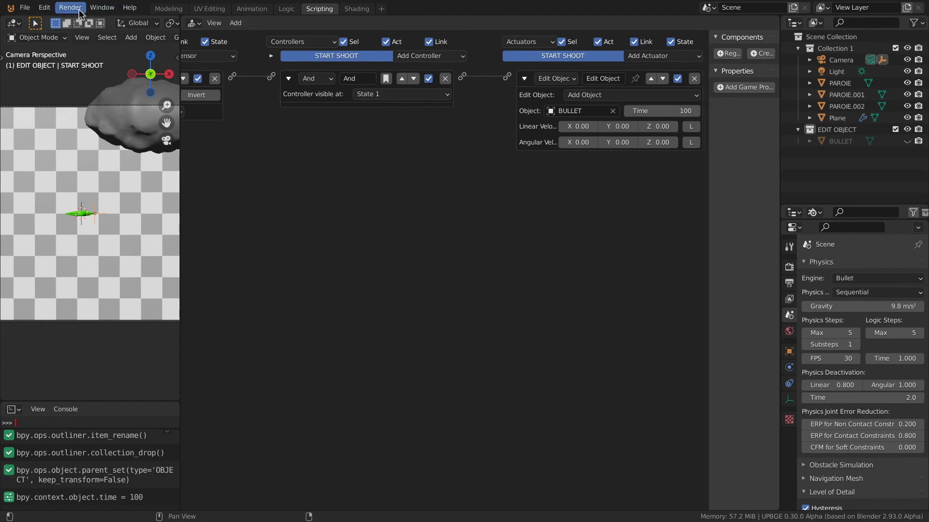
left_click(168, 8)
- Playtest in the camera view, steering the ship around and firing repeated bullets to check the shooting
key("p")
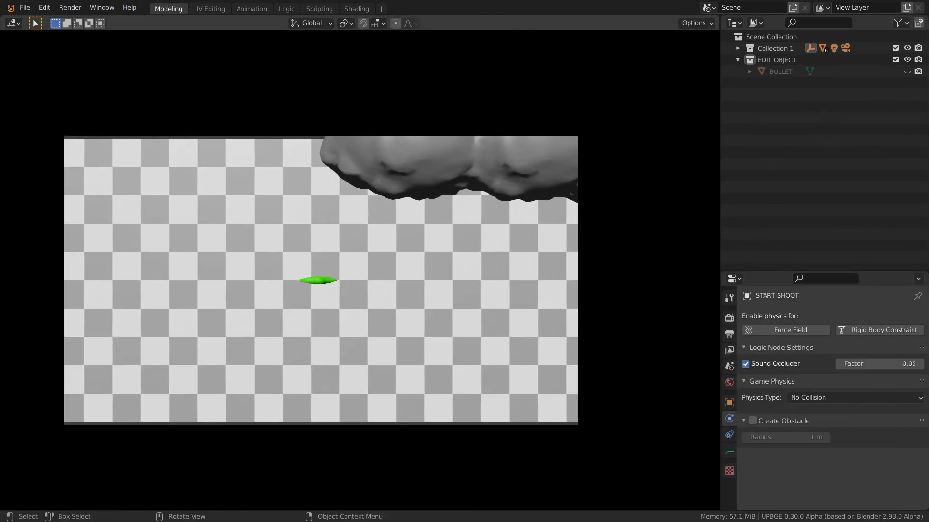
key("Left")
key("Up")
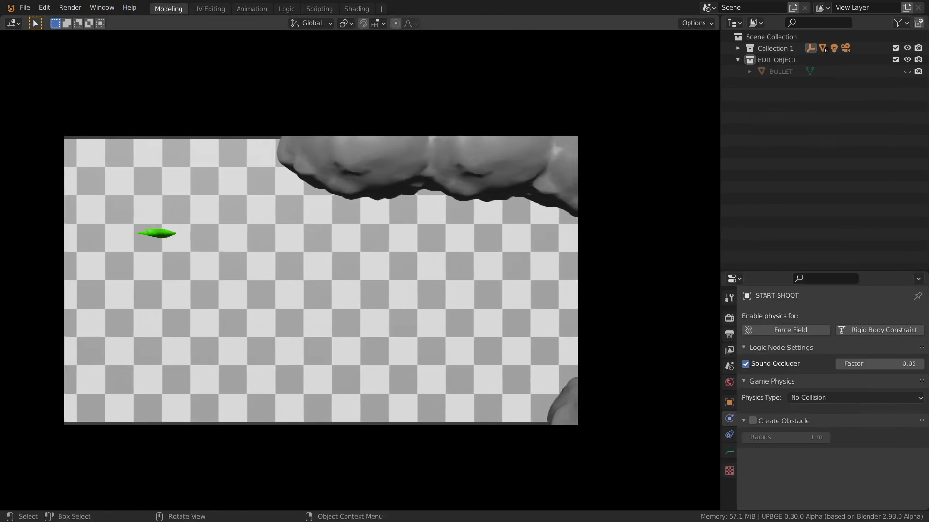
key("Down")
key("space")
key("Up")
key("Up")
key("space")
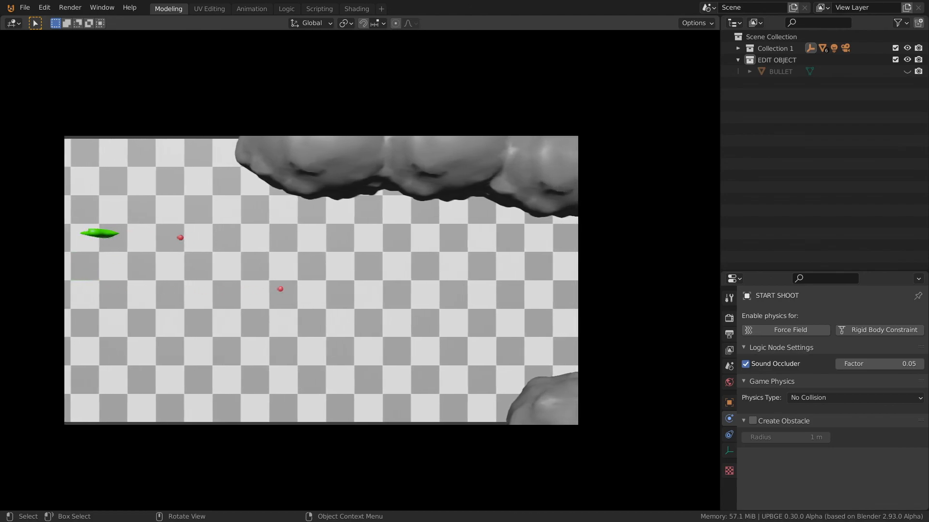
key("Down")
key("space")
key("space")
key("Up")
key("space")
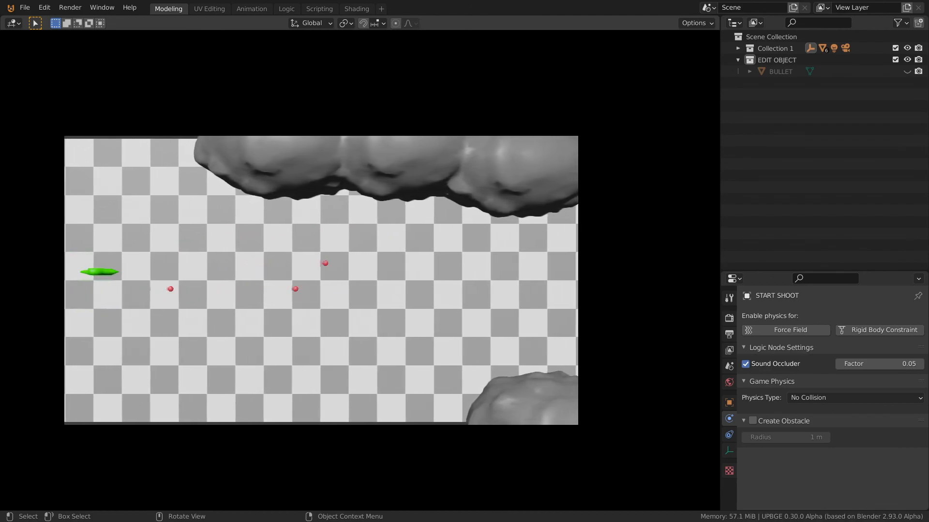
key("Up")
key("Down")
key("space")
key("space")
key("space")
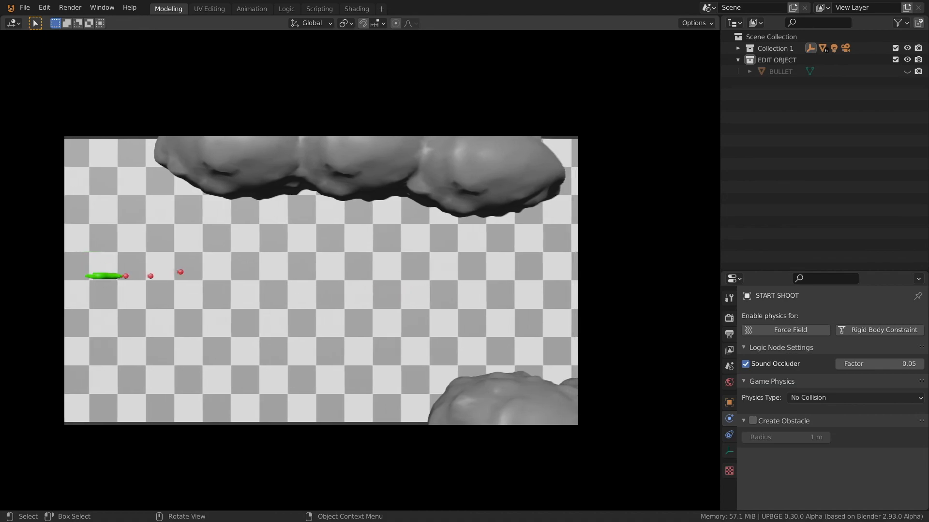
key("Right")
key("space")
key("space")
key("space")
key("space")
key("space")
key("Right")
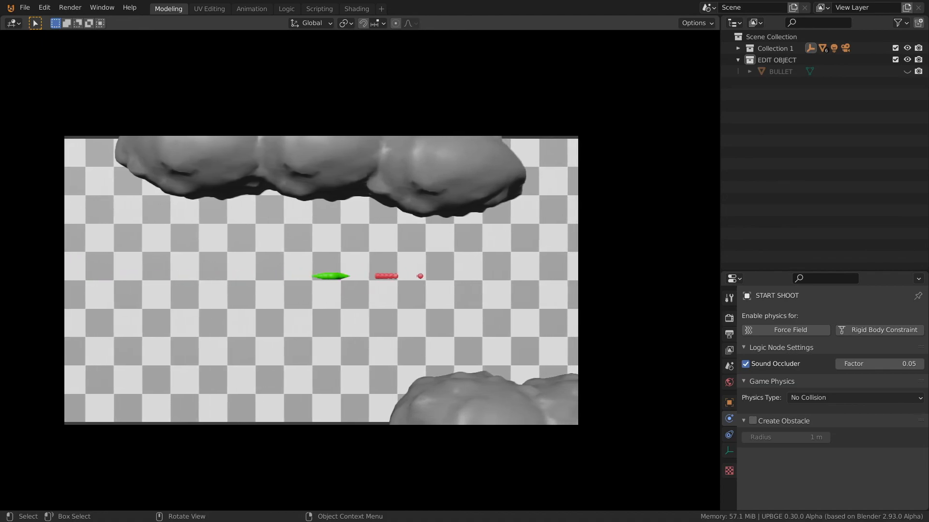
key("Escape")
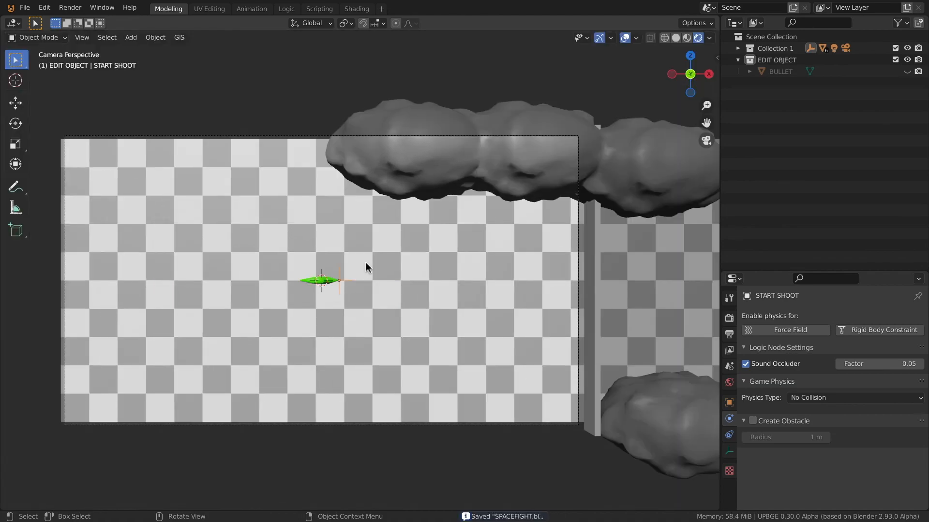